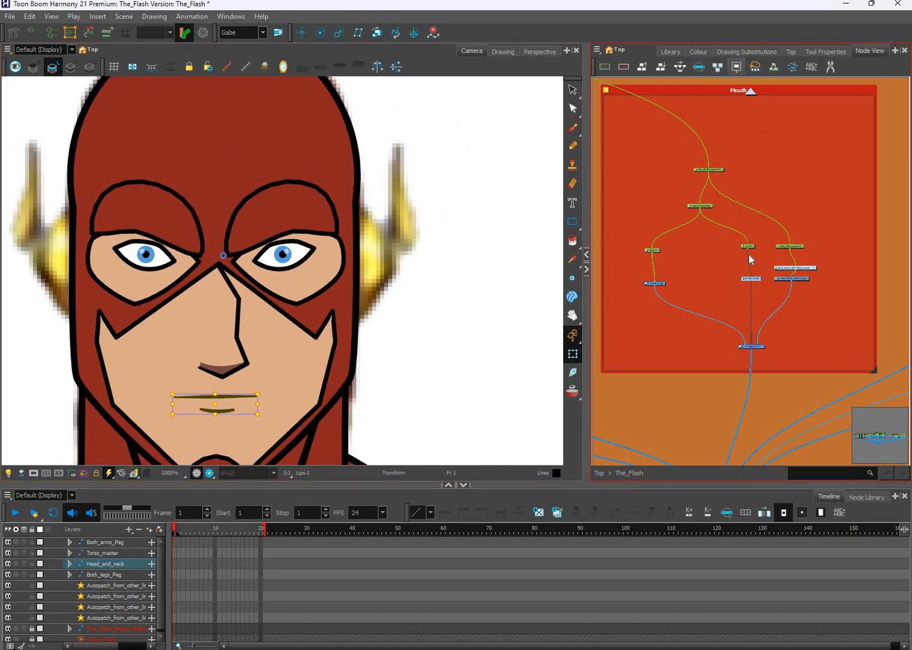
# - Deselect the Lips drawing, enlarge the Node View to full screen and frame the Mouth backdrop's nodes
pyautogui.scroll(5, 793, 322)
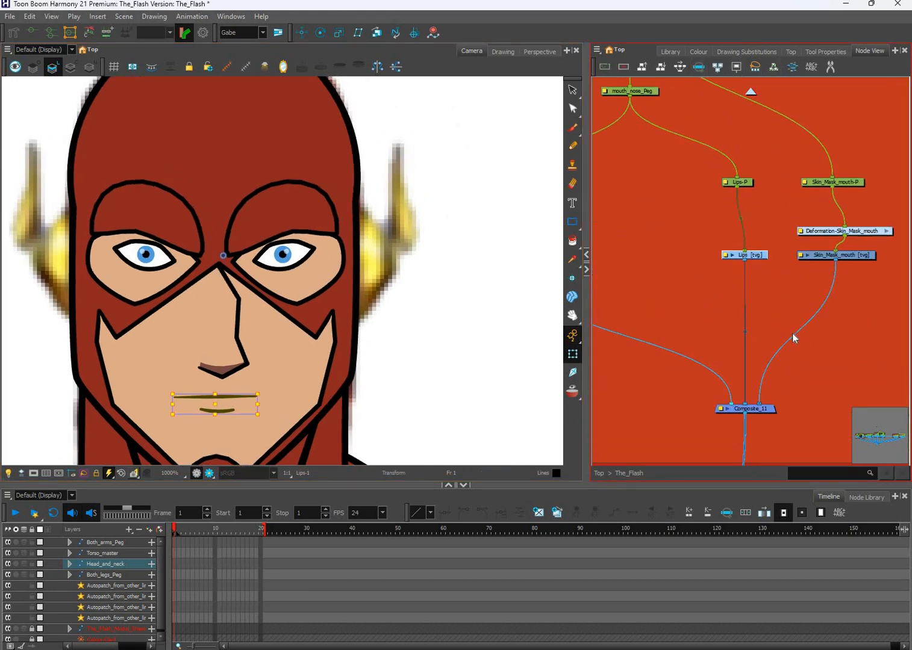
pyautogui.scroll(4, 800, 348)
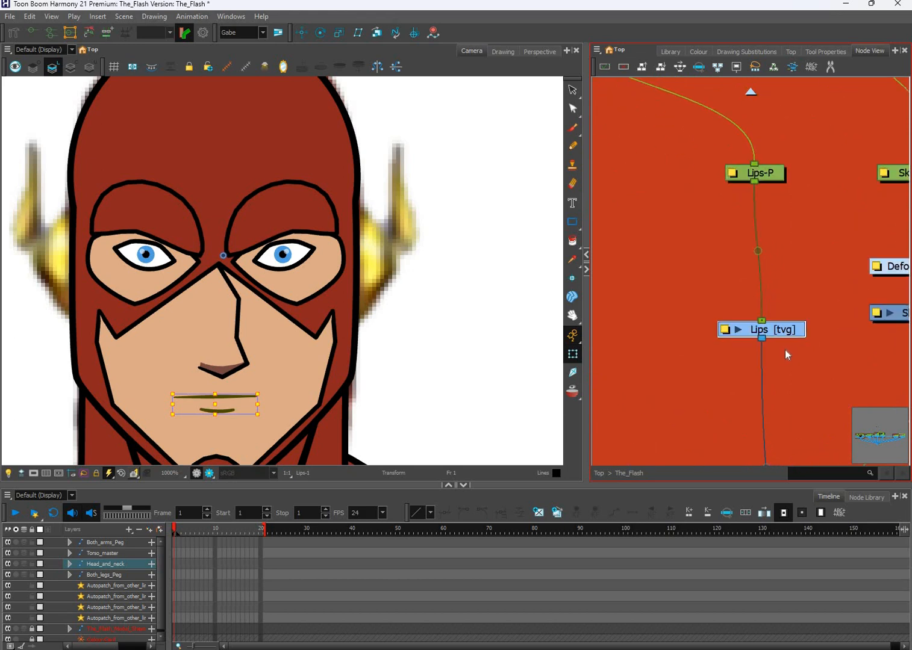
pyautogui.click(798, 349)
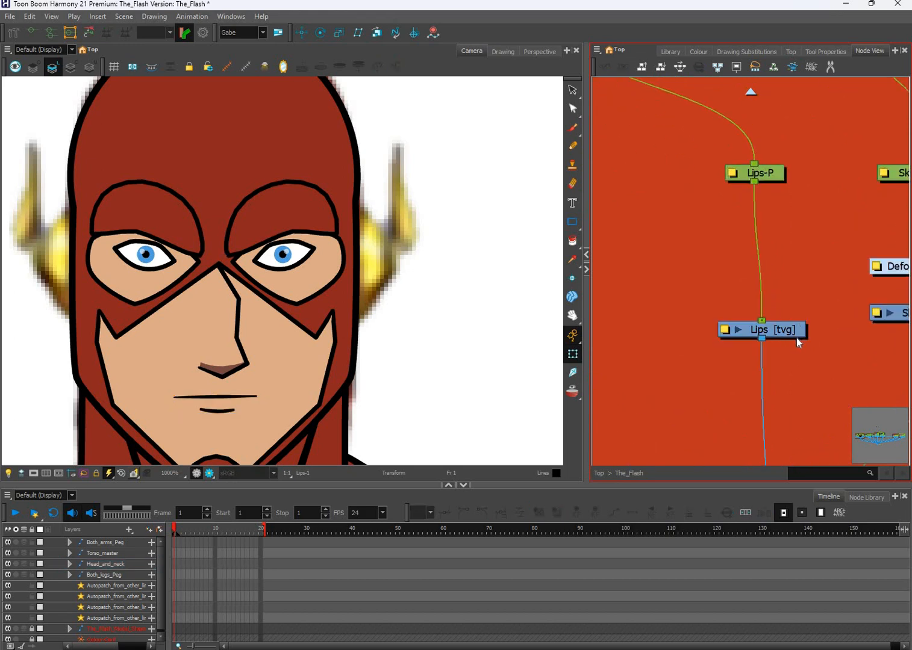
pyautogui.hotkey('ctrl', 'f')
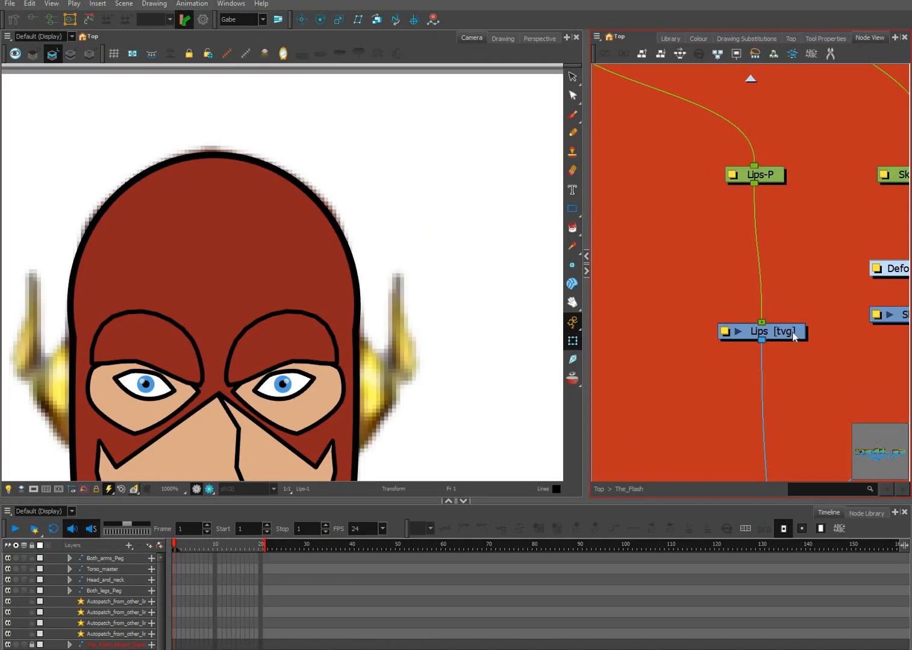
pyautogui.scroll(-10, 747, 404)
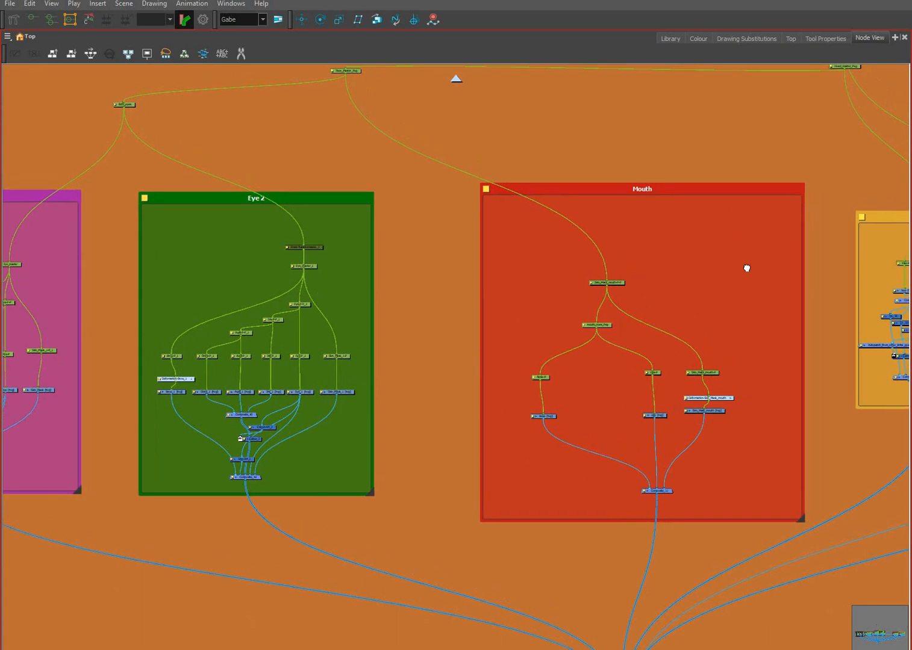
pyautogui.click(732, 190)
pyautogui.scroll(2, 732, 205)
pyautogui.moveTo(569, 155); pyautogui.dragTo(521, 108)
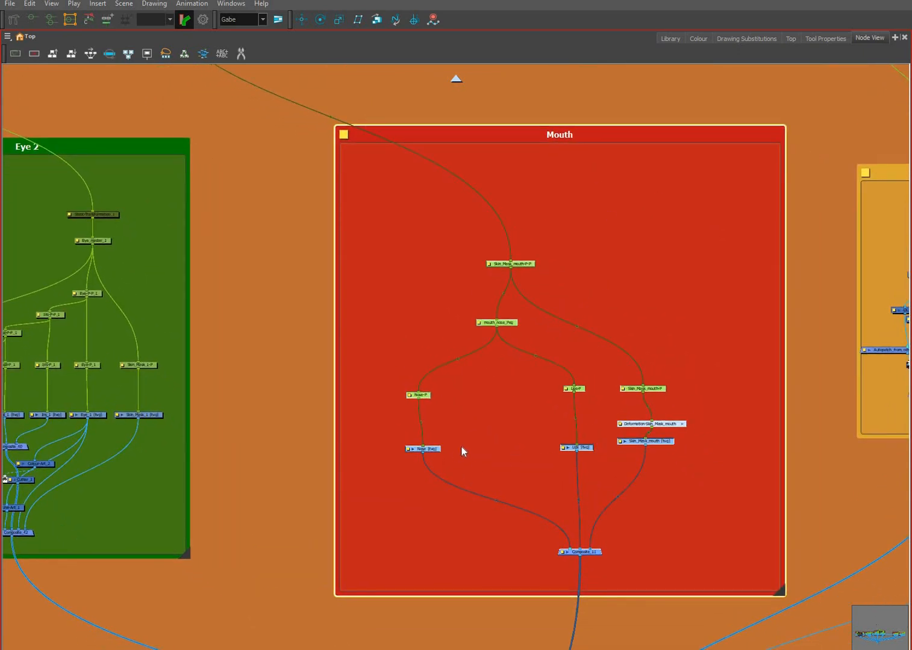
# - Spread the Nose and Skin_Mask_mouth branches outwards to opposite sides of the Mouth backdrop
pyautogui.scroll(3, 434, 457)
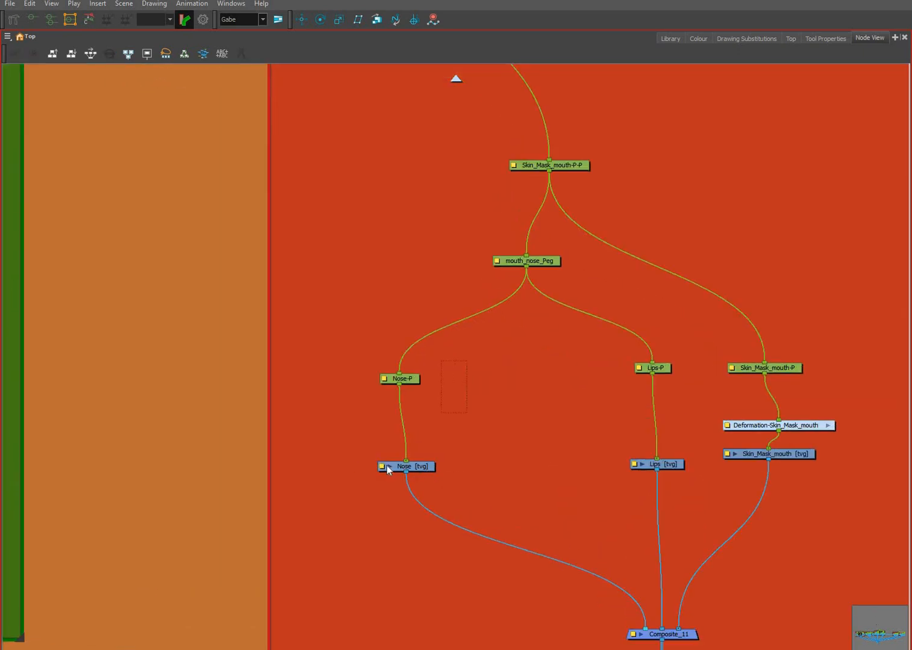
pyautogui.moveTo(425, 467); pyautogui.dragTo(336, 462)
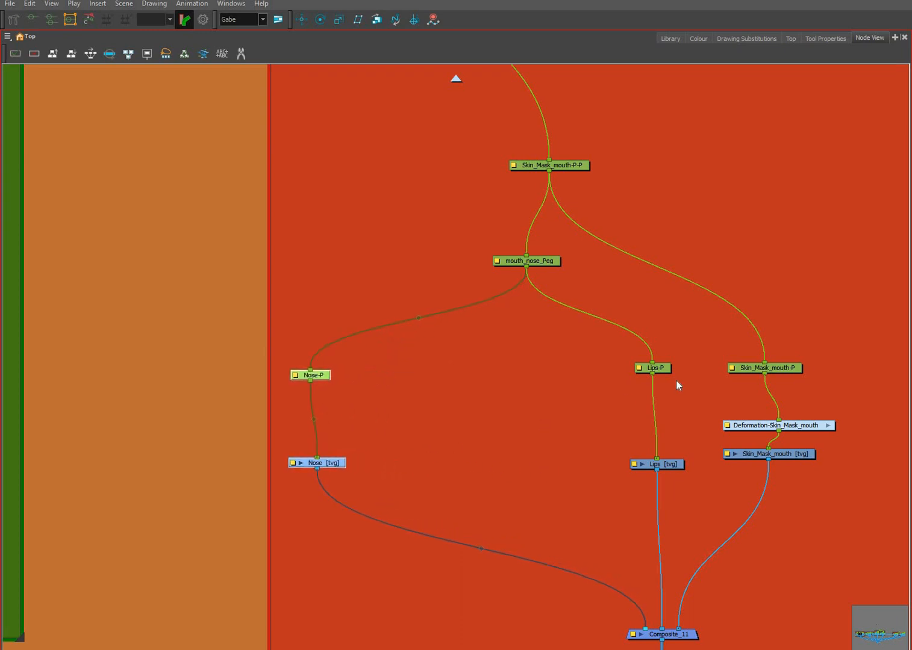
pyautogui.moveTo(791, 340); pyautogui.dragTo(675, 323)
pyautogui.moveTo(632, 458); pyautogui.dragTo(767, 326)
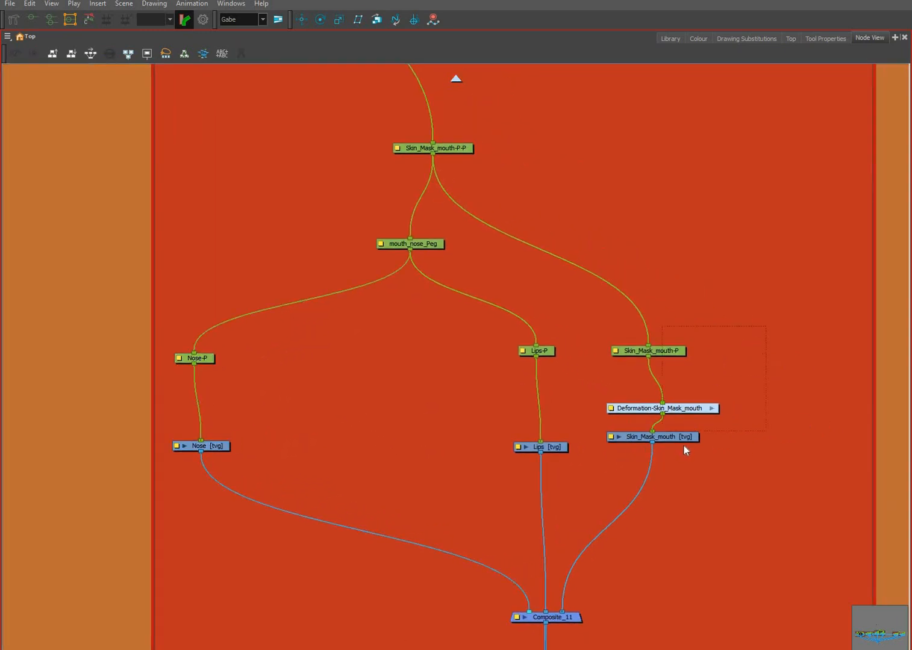
pyautogui.moveTo(834, 450); pyautogui.dragTo(825, 451)
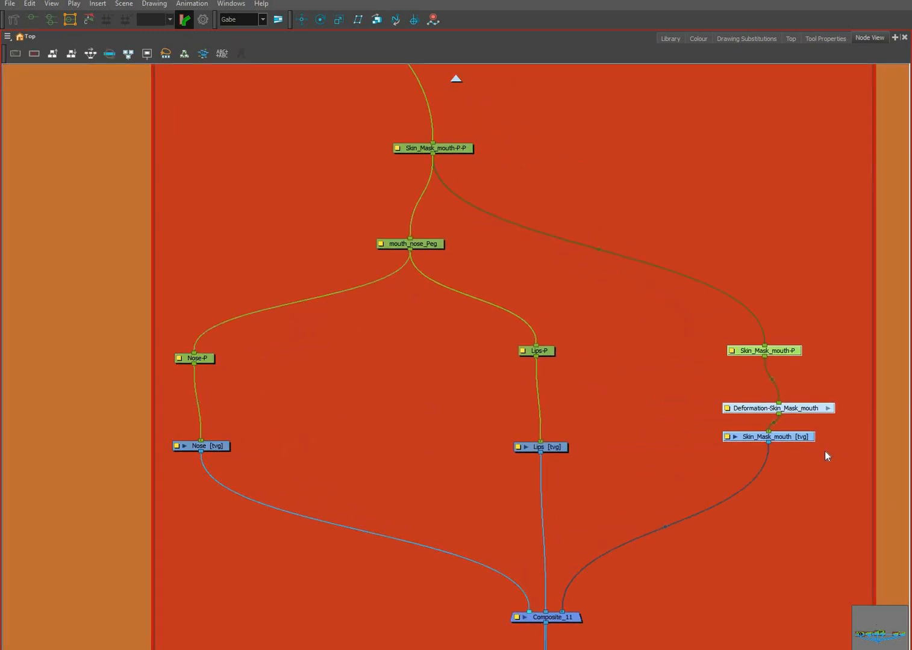
# - Move the Lips peg and drawing together beside the Nose branch, leaving free space before the Skin_Mask_mouth branch
pyautogui.moveTo(605, 344); pyautogui.dragTo(558, 436)
pyautogui.moveTo(430, 441); pyautogui.dragTo(334, 450)
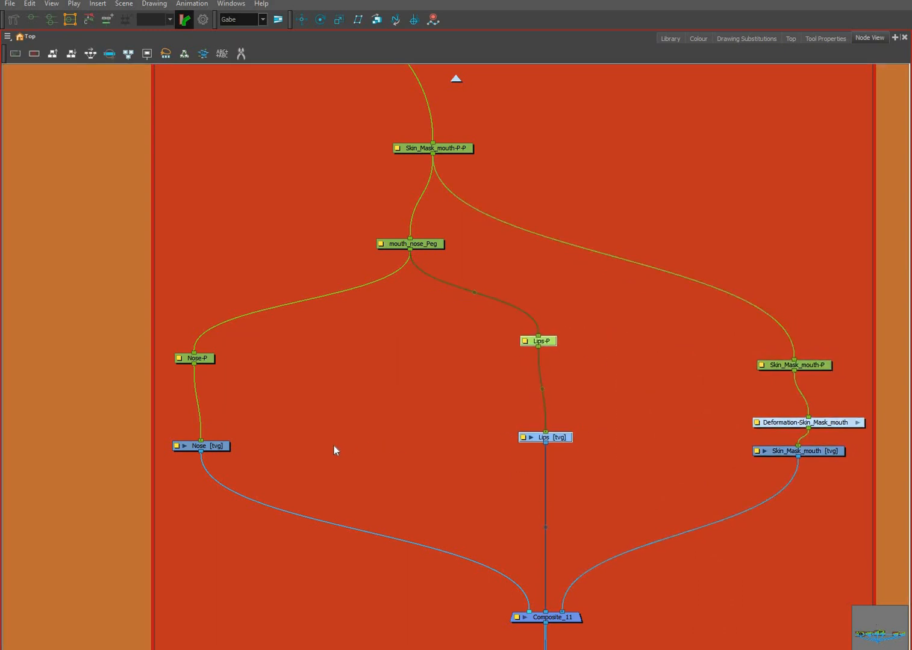
pyautogui.scroll(1, 471, 411)
pyautogui.scroll(2, 494, 391)
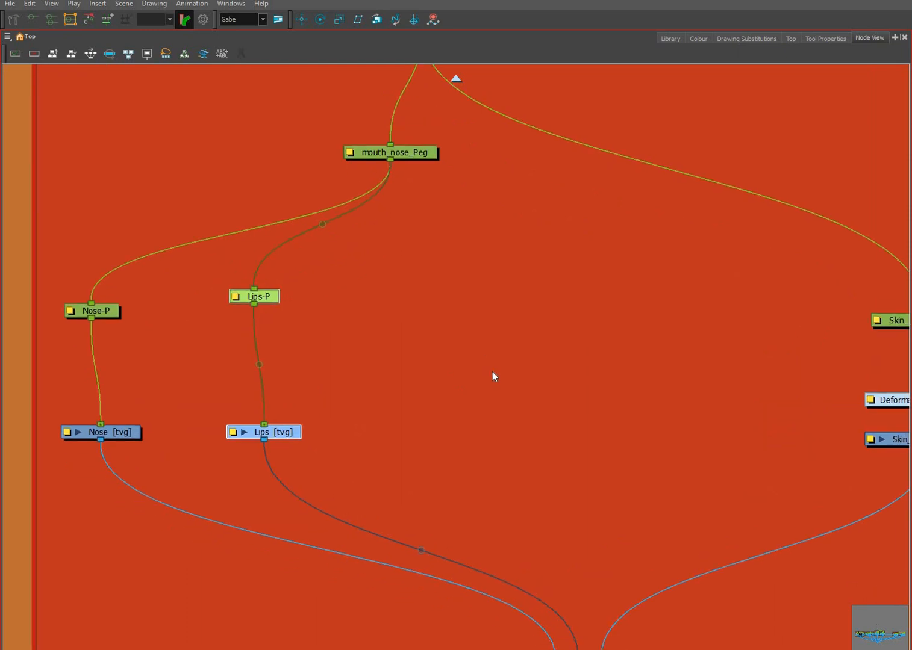
# - Paste a new Composite node into the empty space between the Lips and Skin_Mask_mouth branches
pyautogui.click(494, 389)
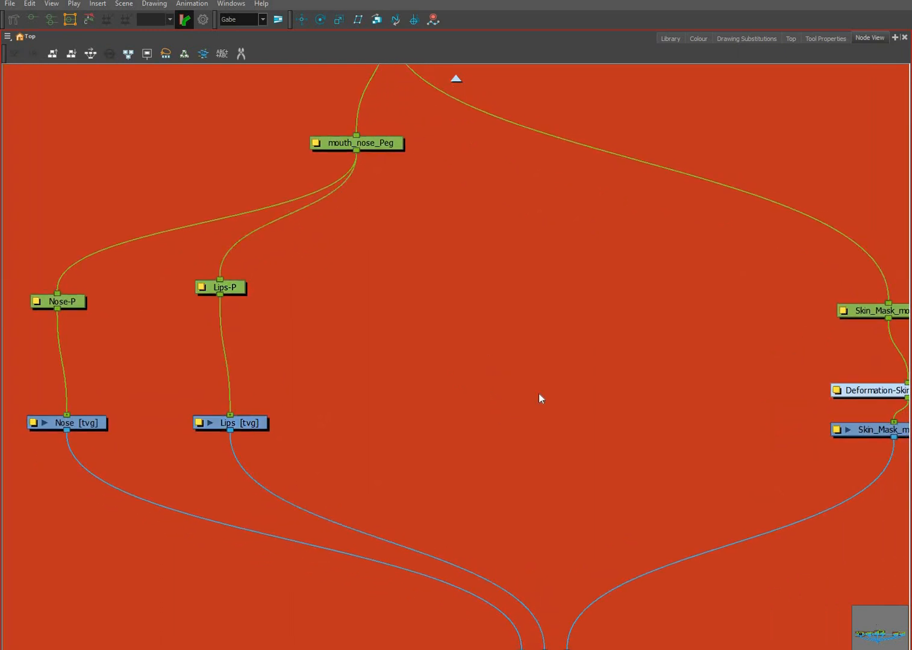
pyautogui.hotkey('ctrl', 'v')
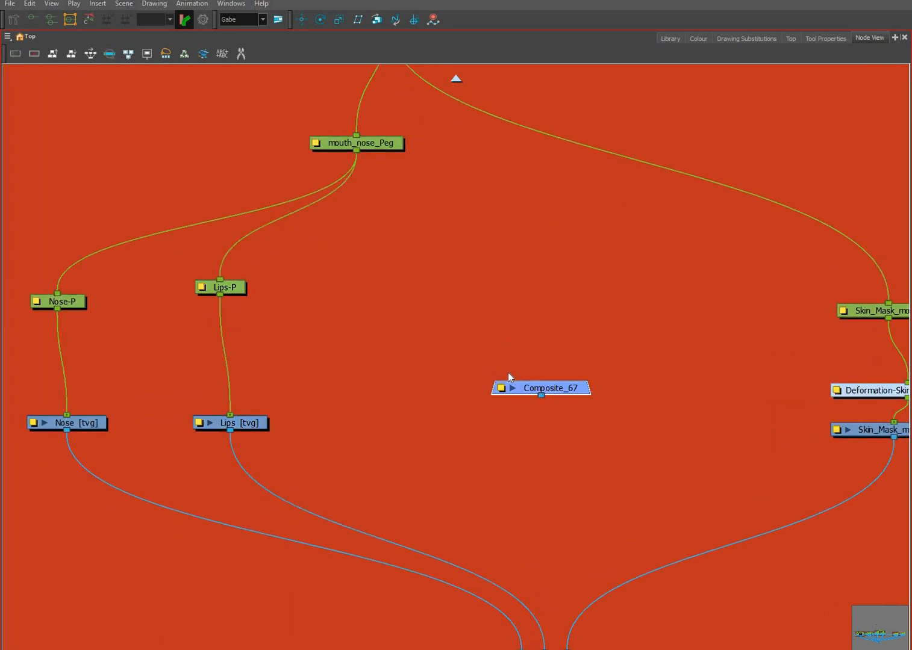
pyautogui.moveTo(509, 387); pyautogui.dragTo(499, 396)
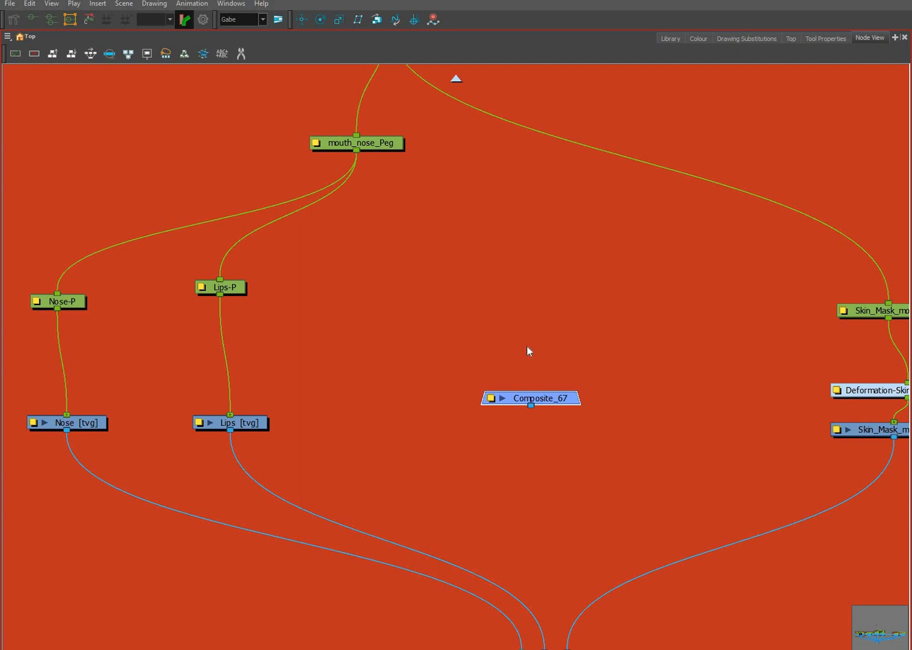
# - Add a vector drawing layer named Upper_teeth, with exposure extended for the scene duration
pyautogui.hotkey('ctrl', 'r')
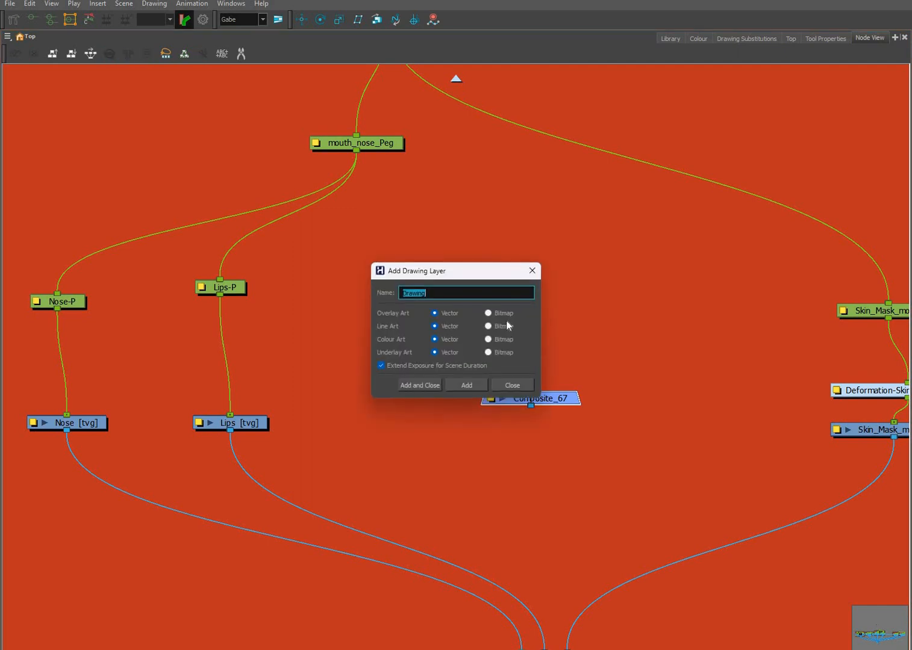
pyautogui.write('Upper')
pyautogui.write('teeth')
pyautogui.press('Left')
pyautogui.press('Left')
pyautogui.press('Left')
pyautogui.press('Left')
pyautogui.press('Left')
pyautogui.write('_')
pyautogui.click(468, 387)
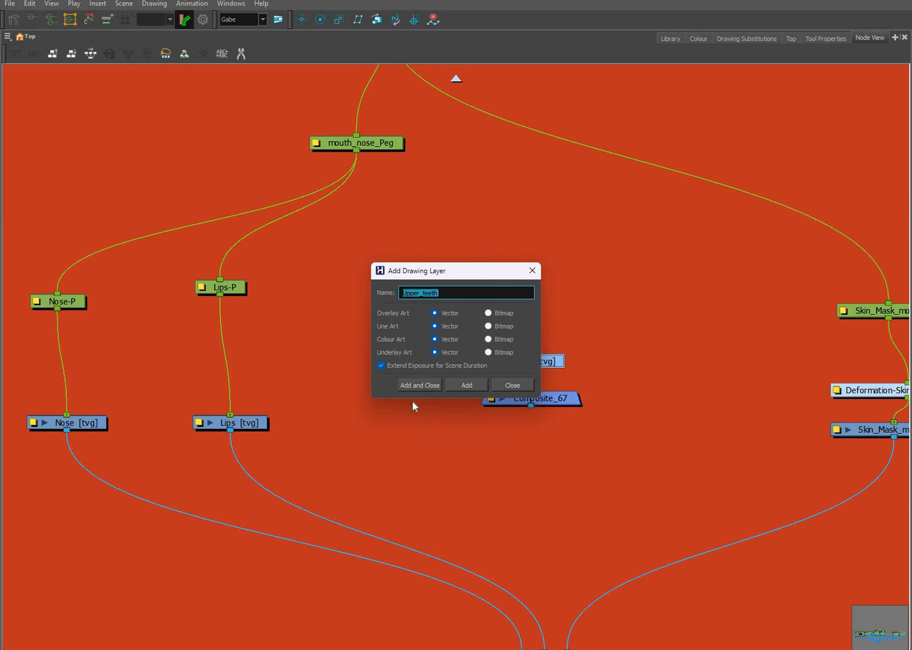
# - Move the layer dialog clear of the new nodes and add a second vector drawing layer named Lower_teeth
pyautogui.moveTo(449, 270)
pyautogui.mouseDown()
pyautogui.moveTo(375, 302)
pyautogui.moveTo(378, 400)
pyautogui.moveTo(323, 434)
pyautogui.mouseUp()
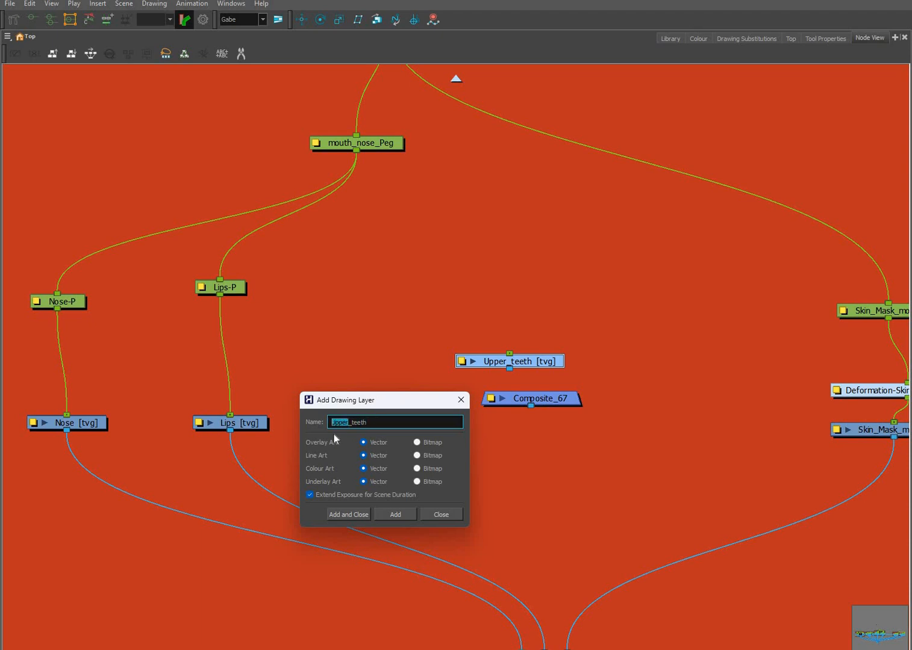
pyautogui.write('Lower')
pyautogui.click(402, 515)
# - Add a third vector drawing layer named Tongue and finish adding layers
pyautogui.click(360, 423)
pyautogui.doubleClick(360, 425)
pyautogui.write('Tougn')
pyautogui.press('BackSpace')
pyautogui.press('BackSpace')
pyautogui.press('BackSpace')
pyautogui.write('ngue')
pyautogui.press('Return')
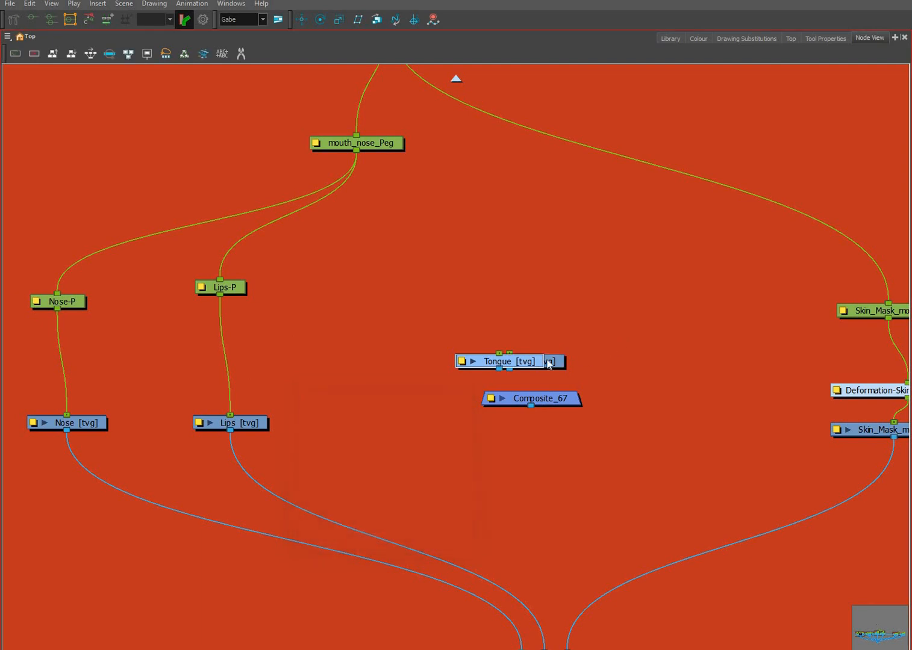
# - Separate the stacked drawing nodes and line them up in a row as Upper_teeth, Lower_teeth and Tongue
pyautogui.click(591, 339)
pyautogui.moveTo(523, 361); pyautogui.dragTo(430, 314)
pyautogui.moveTo(494, 330); pyautogui.dragTo(635, 326)
pyautogui.moveTo(511, 362); pyautogui.dragTo(373, 351)
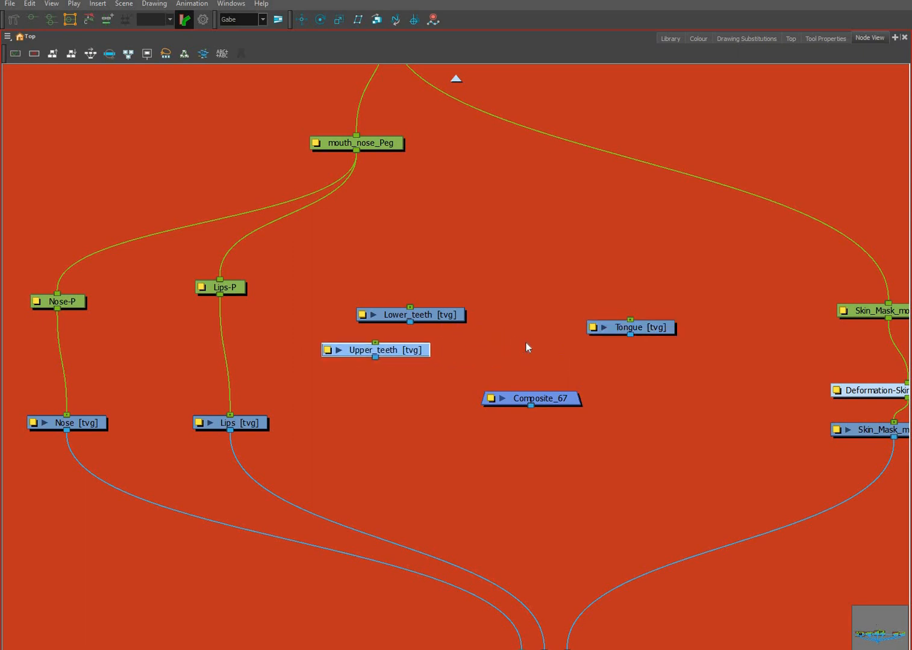
pyautogui.moveTo(416, 314); pyautogui.dragTo(493, 339)
pyautogui.moveTo(386, 351); pyautogui.dragTo(386, 339)
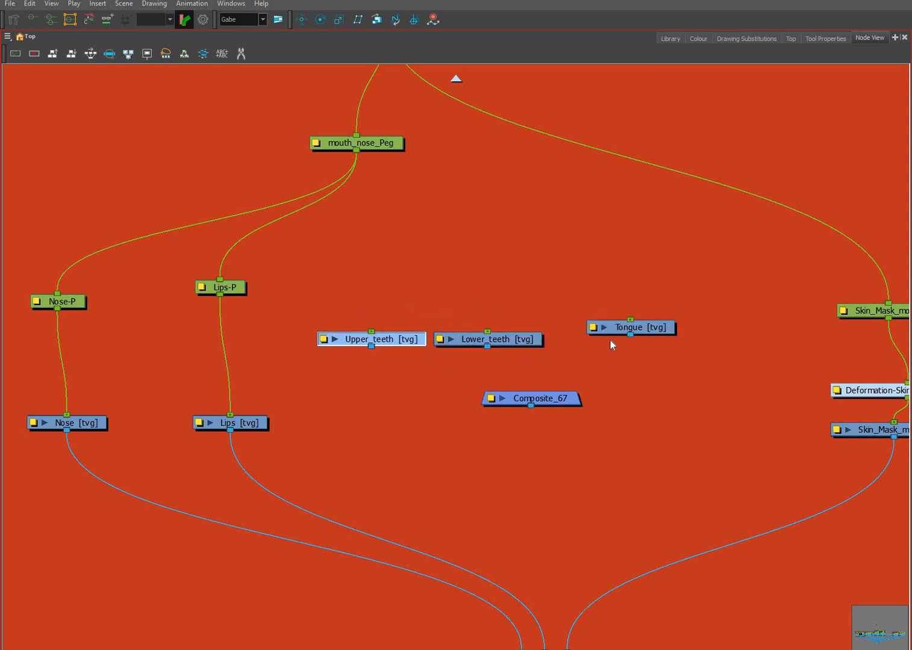
pyautogui.click(610, 342)
pyautogui.moveTo(646, 323); pyautogui.dragTo(607, 336)
# - Select the three new drawing nodes together and move them up, spaced above the new composite
pyautogui.click(667, 314)
pyautogui.moveTo(666, 314); pyautogui.dragTo(310, 362)
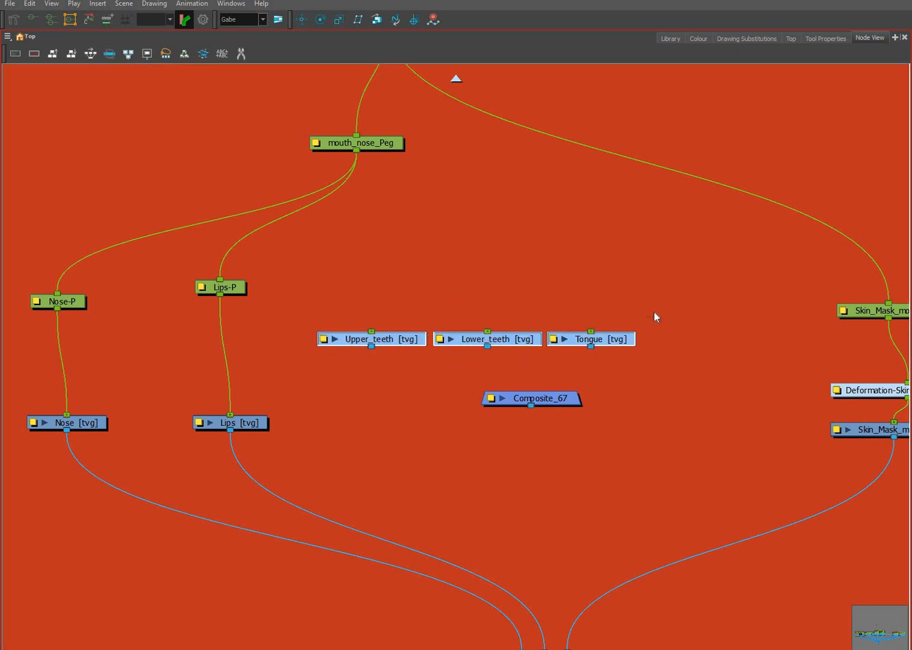
pyautogui.moveTo(614, 340); pyautogui.dragTo(671, 316)
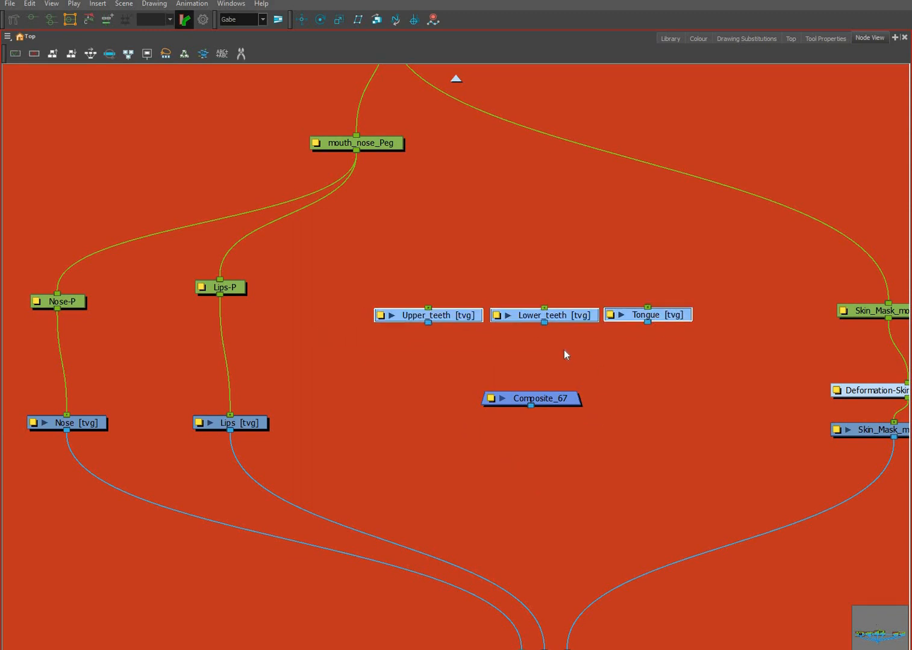
# - Connect the Upper_teeth, Lower_teeth and Tongue drawings, in that order, to the Composite_67 node
pyautogui.click(499, 347)
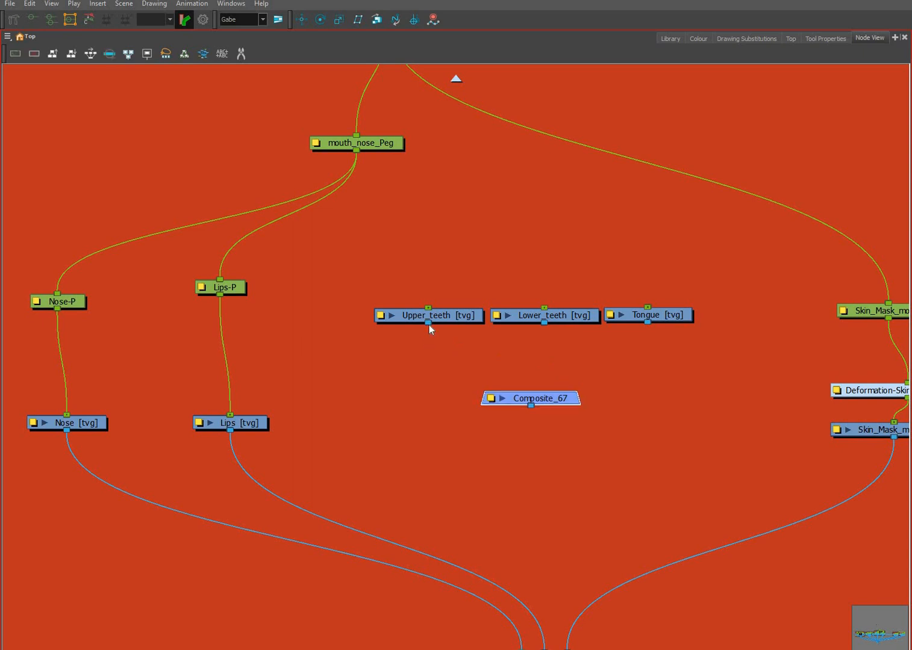
pyautogui.moveTo(508, 399); pyautogui.dragTo(510, 388)
pyautogui.moveTo(428, 323); pyautogui.dragTo(531, 382)
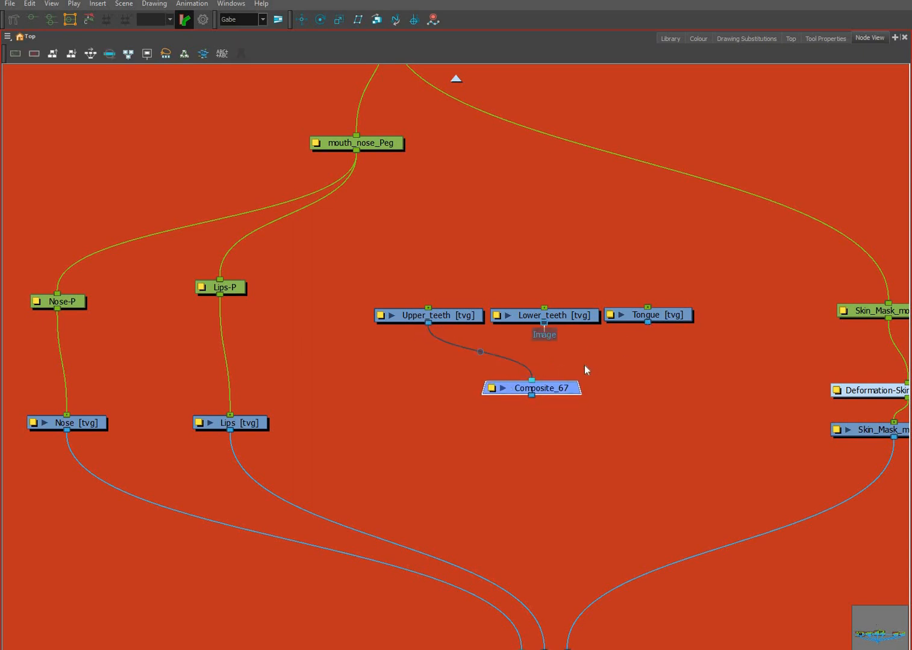
pyautogui.moveTo(543, 323); pyautogui.dragTo(546, 382)
pyautogui.moveTo(647, 323); pyautogui.dragTo(554, 381)
# - Add a parent peg to each of the three new drawings and one shared parent peg above those pegs
pyautogui.moveTo(360, 291); pyautogui.dragTo(661, 353)
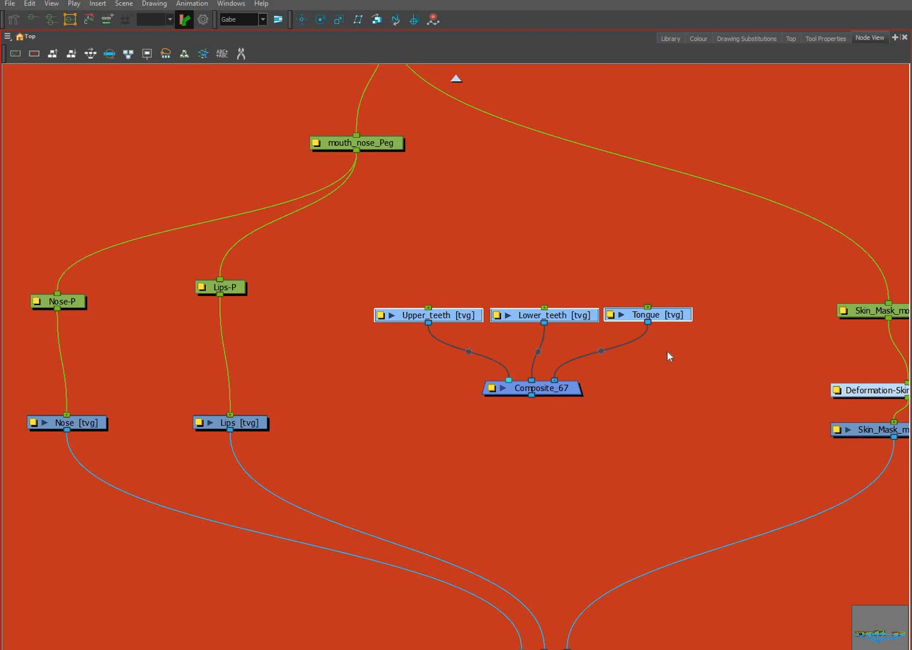
pyautogui.hotkey('ctrl', 'p')
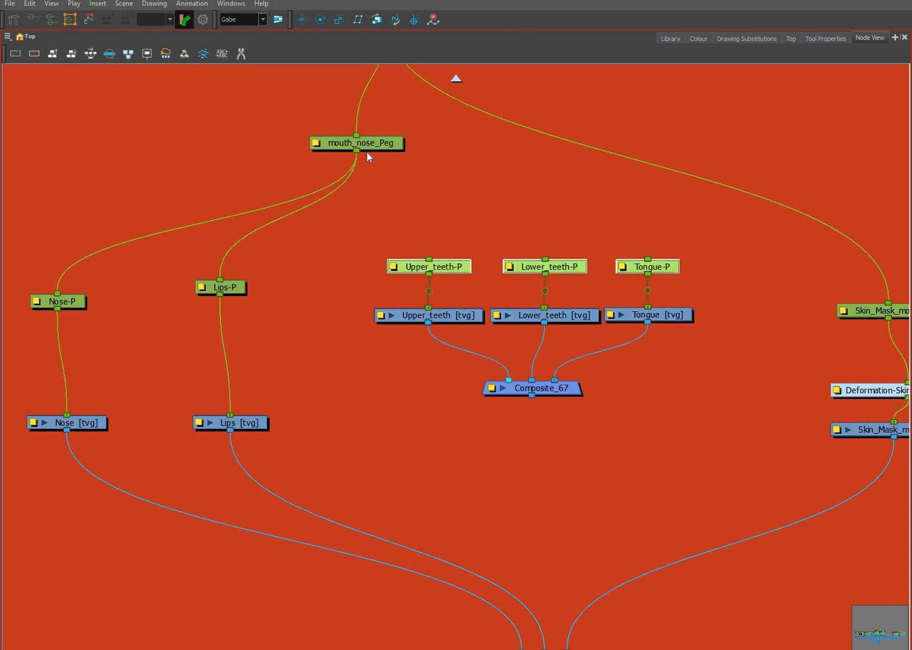
pyautogui.moveTo(383, 145); pyautogui.dragTo(375, 123)
pyautogui.moveTo(392, 224); pyautogui.dragTo(677, 269)
pyautogui.hotkey('ctrl', 'p')
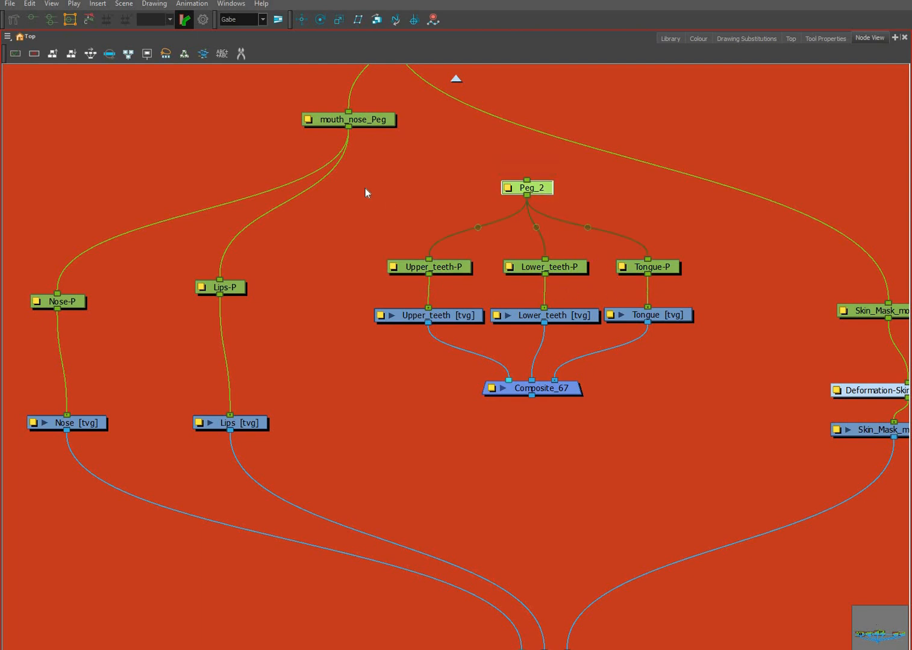
# - Move the whole teeth and tongue network, with its pegs and composite, further down the Mouth backdrop
pyautogui.moveTo(649, 373); pyautogui.dragTo(641, 399)
pyautogui.moveTo(360, 189); pyautogui.dragTo(716, 425)
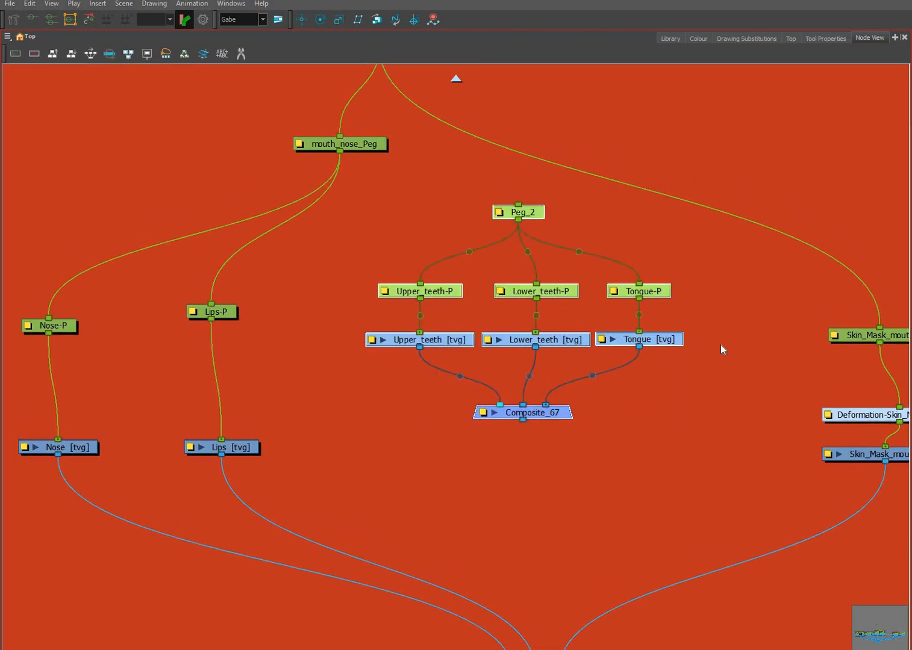
pyautogui.moveTo(498, 214); pyautogui.dragTo(507, 258)
# - Rename the shared parent peg Peg_2 as int._mouth_master
pyautogui.doubleClick(527, 256)
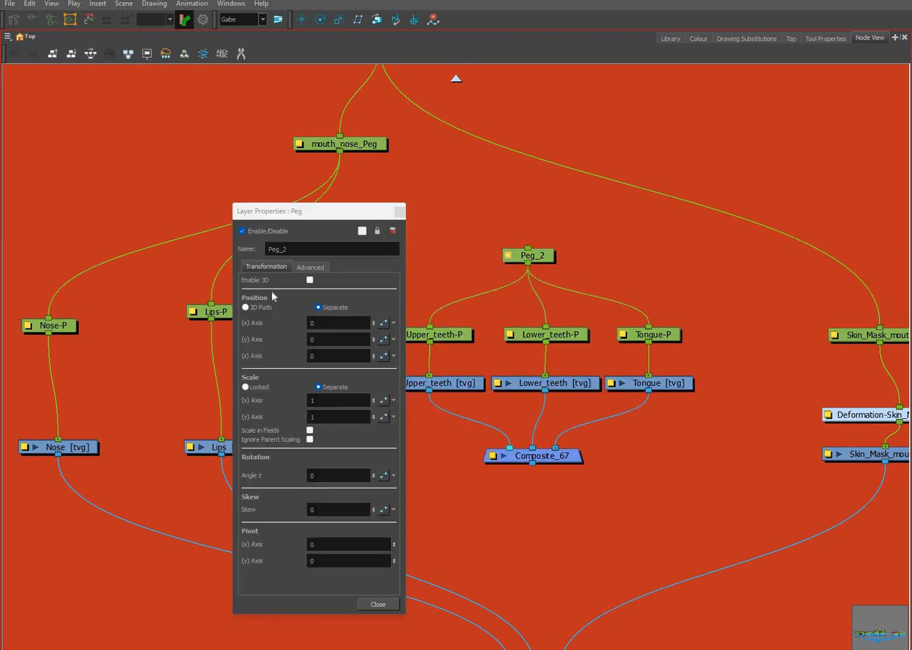
pyautogui.write('M')
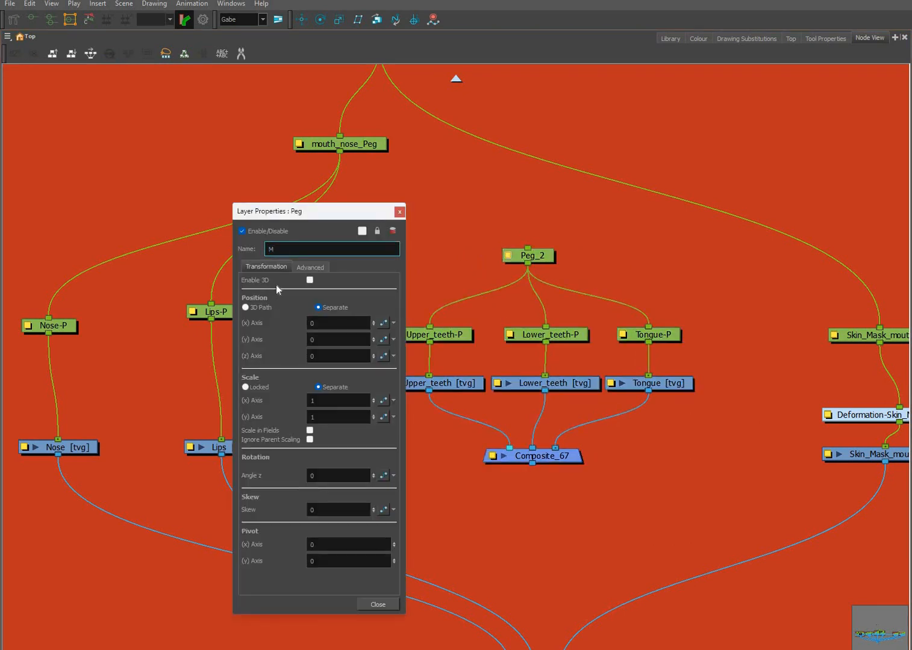
pyautogui.press('BackSpace')
pyautogui.write('int._mouth_master')
pyautogui.press('Return')
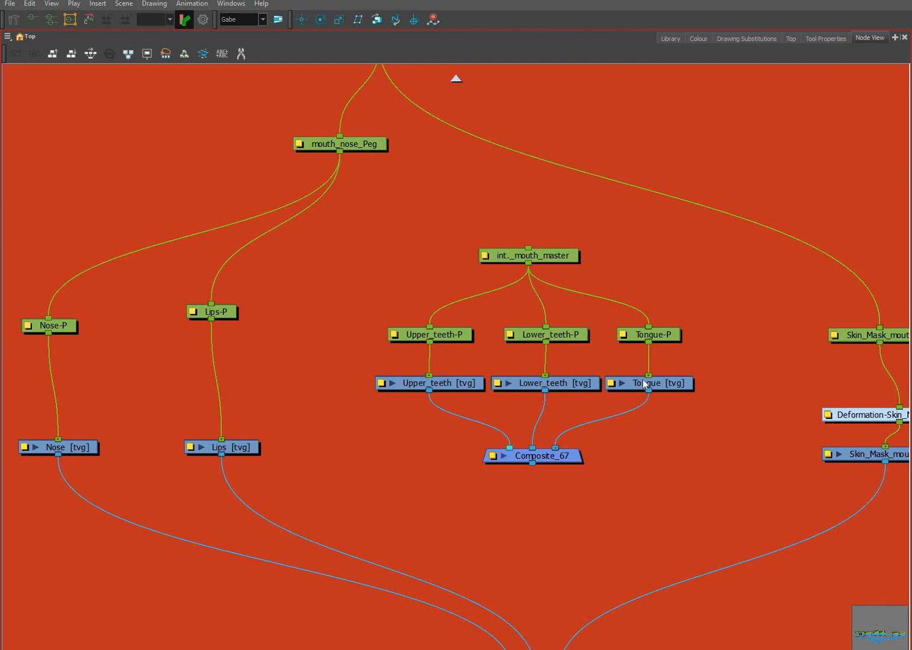
# - Connect Composite_67 to Composite_11 between the Lips and Skin_Mask_mouth inputs, and move the Lips branch closer to Nose
pyautogui.scroll(-3, 625, 209)
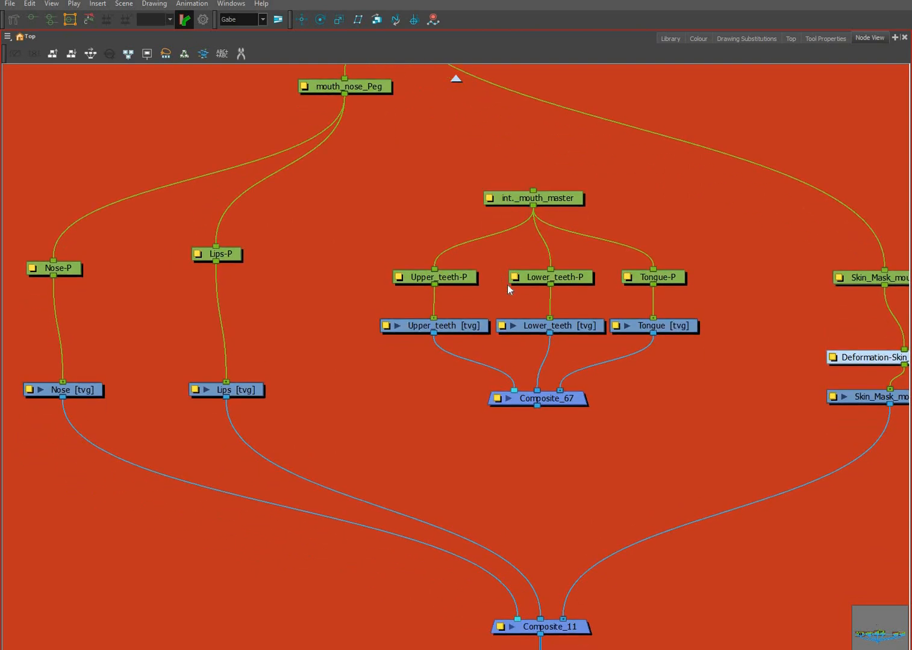
pyautogui.moveTo(537, 407); pyautogui.dragTo(562, 546)
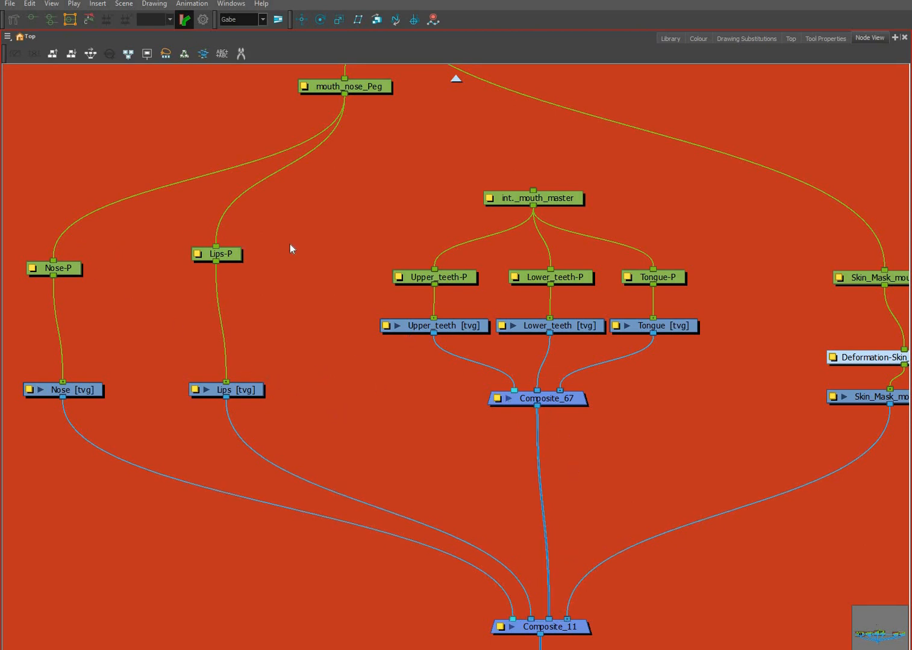
pyautogui.moveTo(292, 242); pyautogui.dragTo(208, 389)
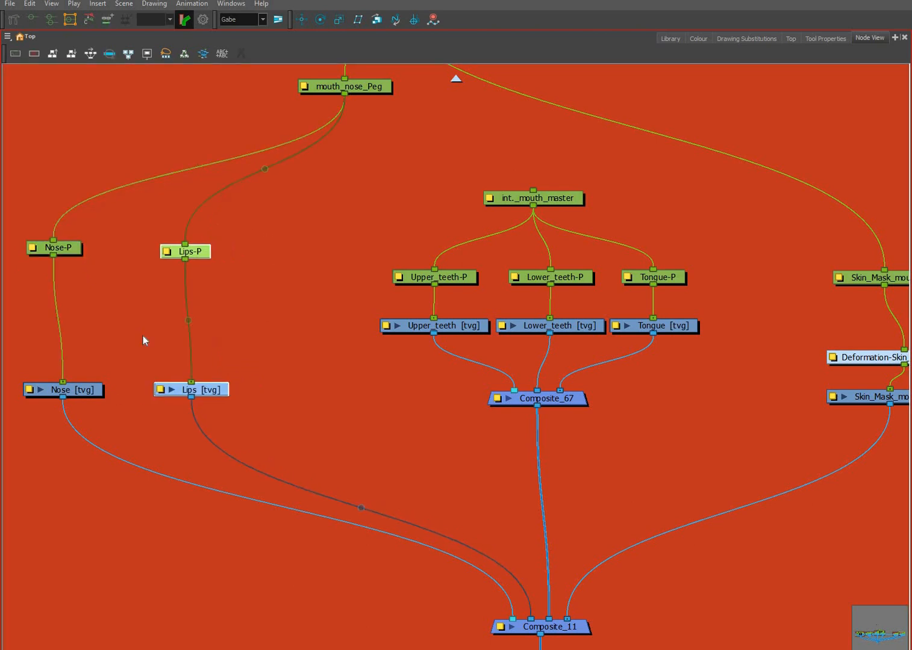
# - Straighten the Nose and Lips branches by aligning the Nose-P and Lips-P pegs directly above their drawings
pyautogui.moveTo(183, 254); pyautogui.dragTo(185, 247)
pyautogui.click(206, 238)
pyautogui.moveTo(77, 245); pyautogui.dragTo(86, 246)
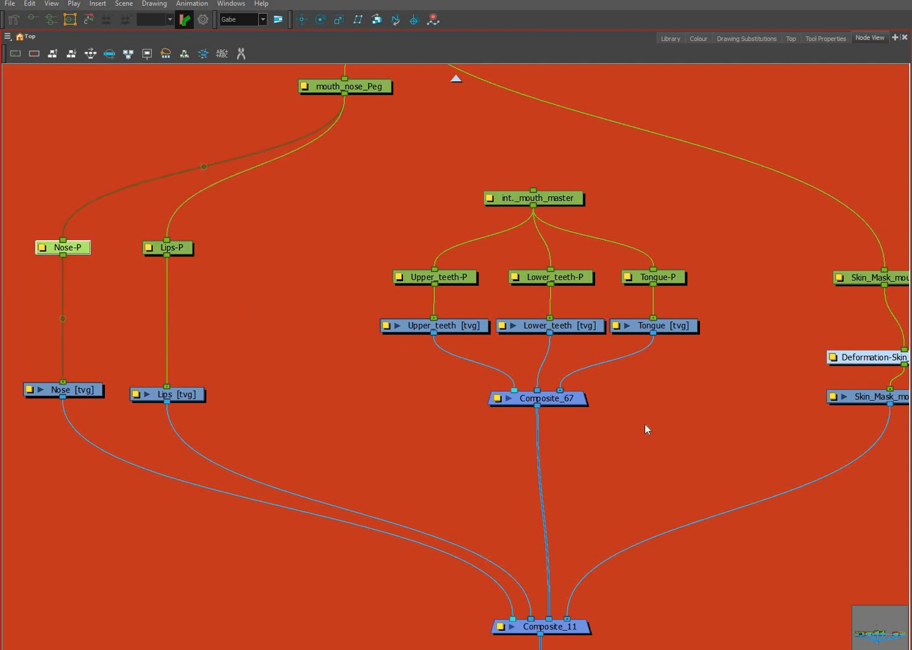
# - Move the whole teeth and tongue network, from int._mouth_master to Composite_67, slightly down and to the right within the Mouth backdrop
pyautogui.scroll(3, 647, 424)
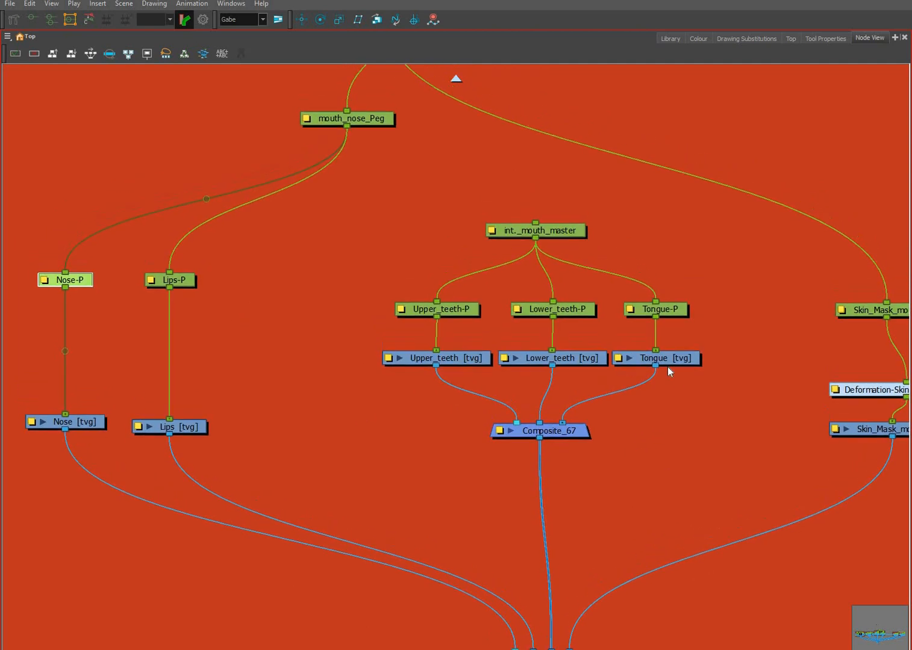
pyautogui.scroll(2, 668, 368)
pyautogui.moveTo(360, 240); pyautogui.dragTo(712, 468)
pyautogui.moveTo(688, 389); pyautogui.dragTo(706, 440)
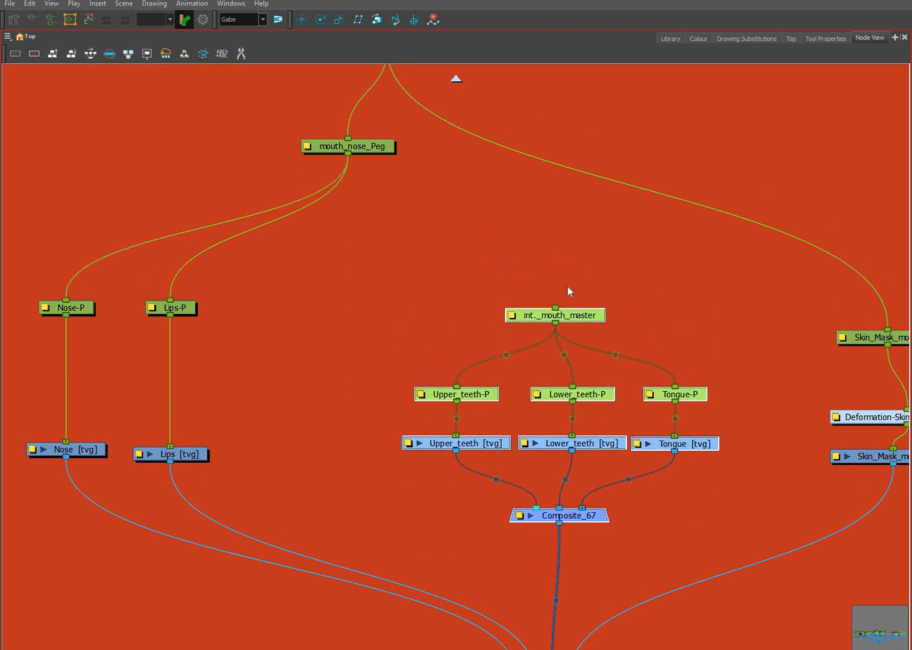
pyautogui.click(568, 286)
# - Add a parent peg above int._mouth_master and connect its output to Lips-P as well
pyautogui.scroll(2, 568, 291)
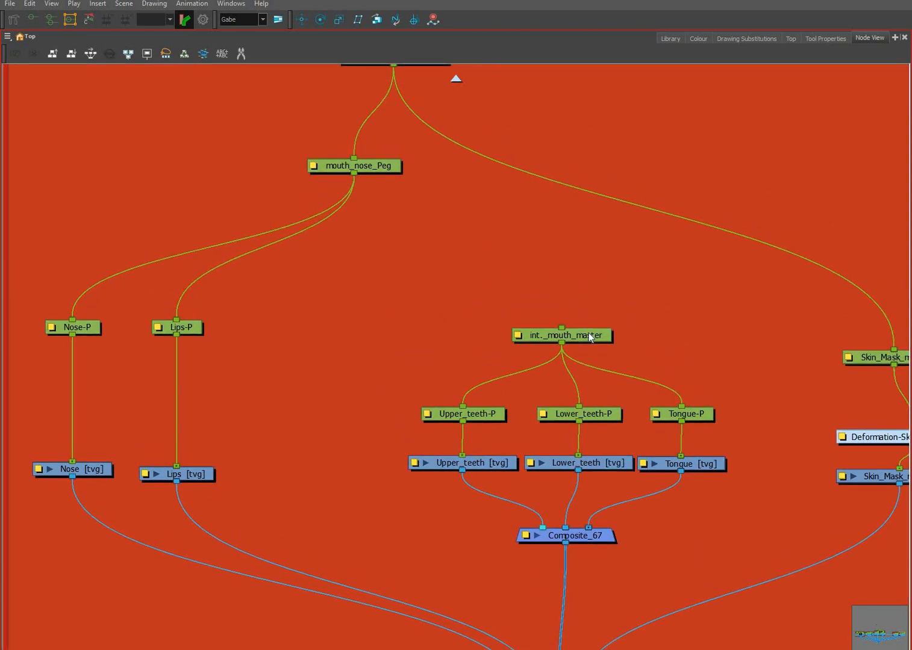
pyautogui.click(591, 335)
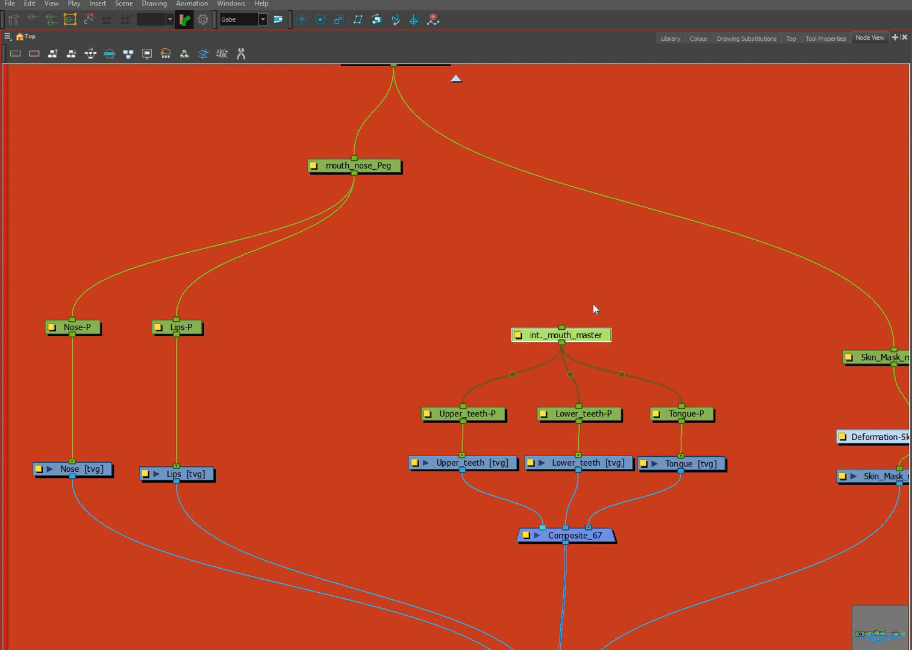
pyautogui.hotkey('ctrl', 'p')
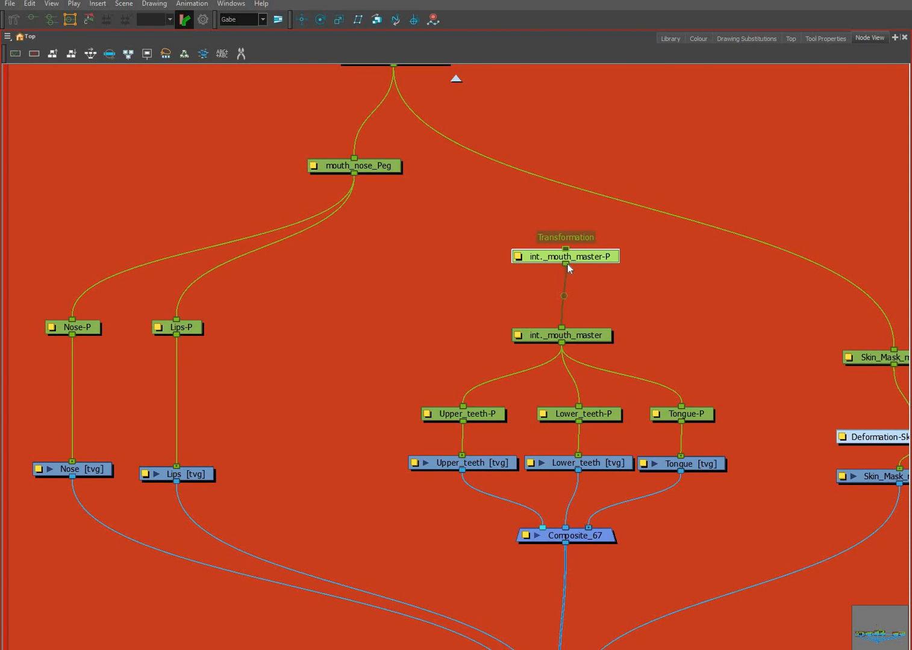
pyautogui.moveTo(564, 248); pyautogui.dragTo(477, 242)
pyautogui.moveTo(543, 257); pyautogui.dragTo(184, 326)
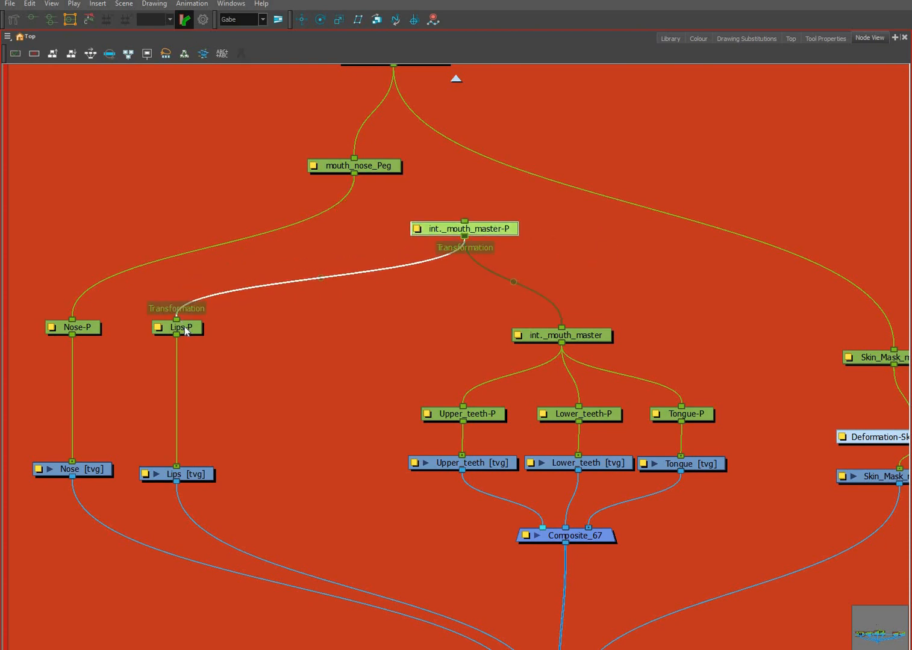
# - Rename the new parent peg above int._mouth_master and Lips-P as mouth_master-P
pyautogui.click(416, 229)
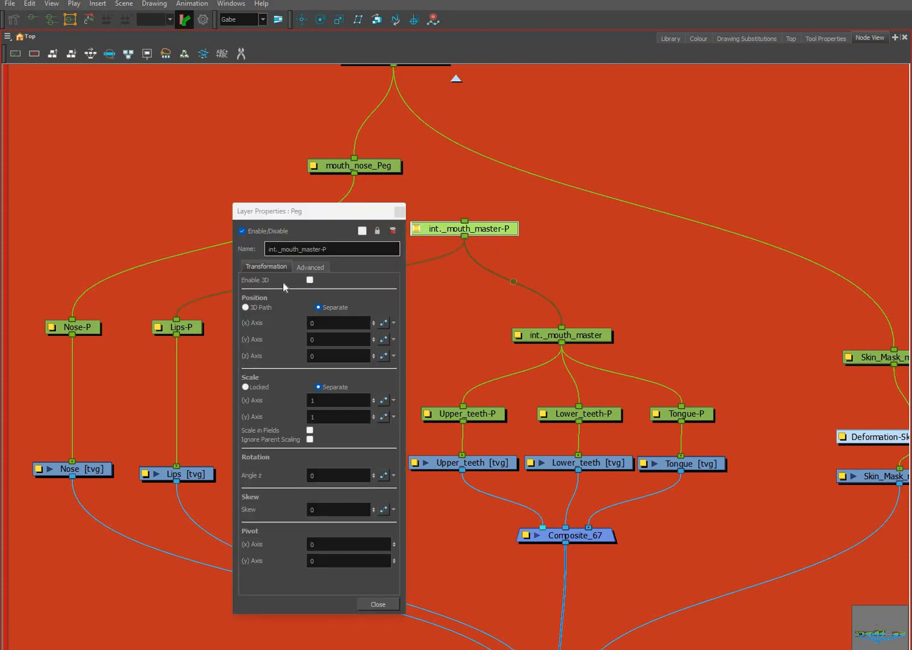
pyautogui.click(283, 249)
pyautogui.press('BackSpace')
pyautogui.press('BackSpace')
pyautogui.press('BackSpace')
pyautogui.press('BackSpace')
pyautogui.press('BackSpace')
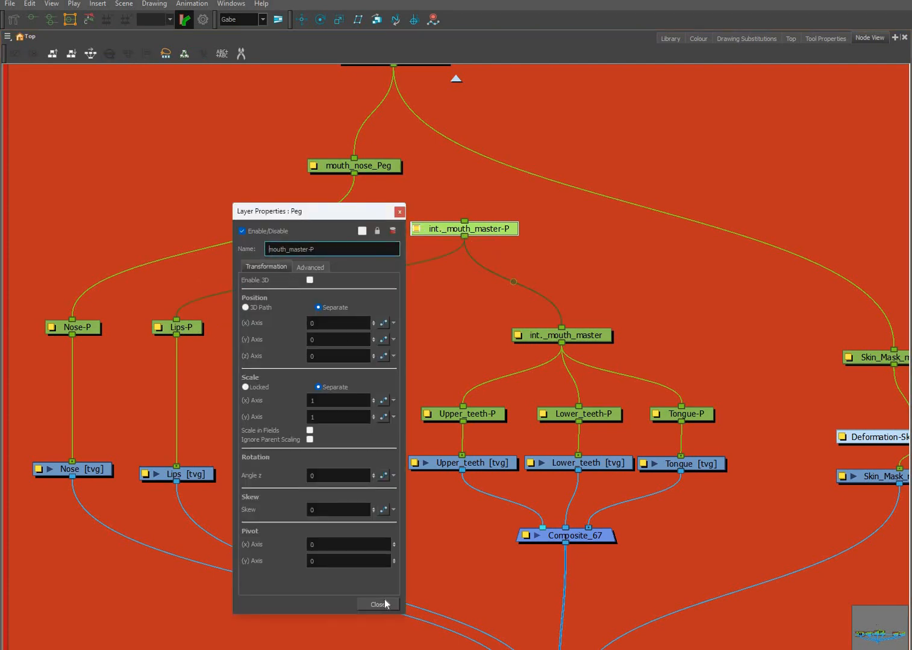
pyautogui.press('Return')
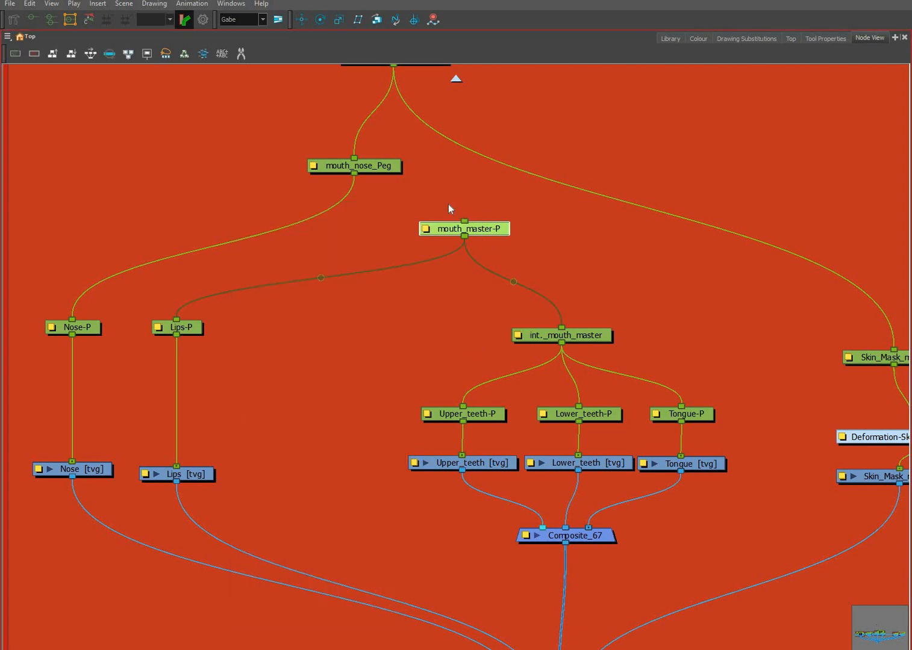
# - Connect mouth_nose_Peg to the input of mouth_master-P
pyautogui.moveTo(354, 174); pyautogui.dragTo(464, 221)
pyautogui.press('b')
pyautogui.click(661, 344)
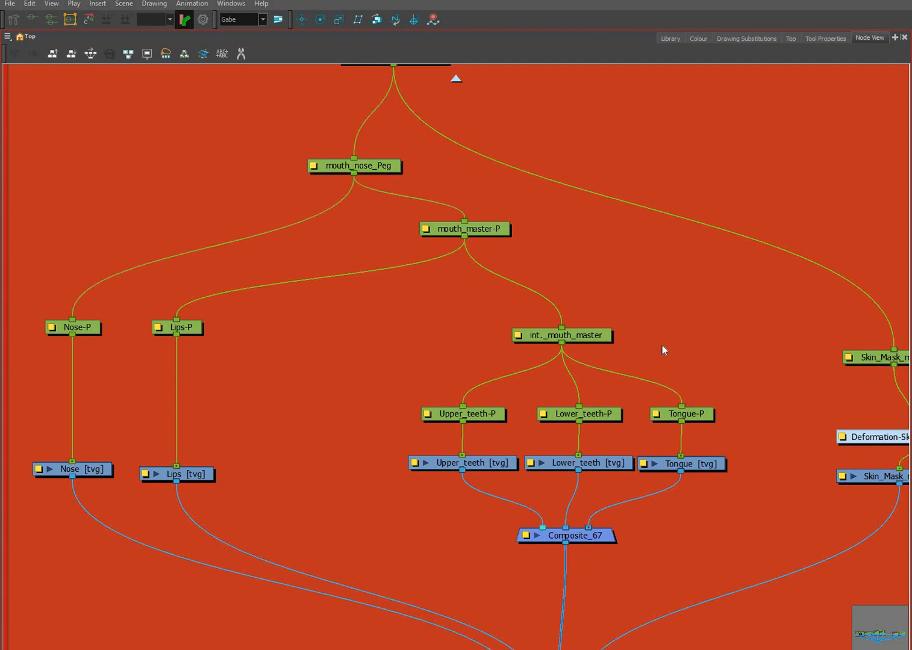
pyautogui.scroll(-5, 660, 350)
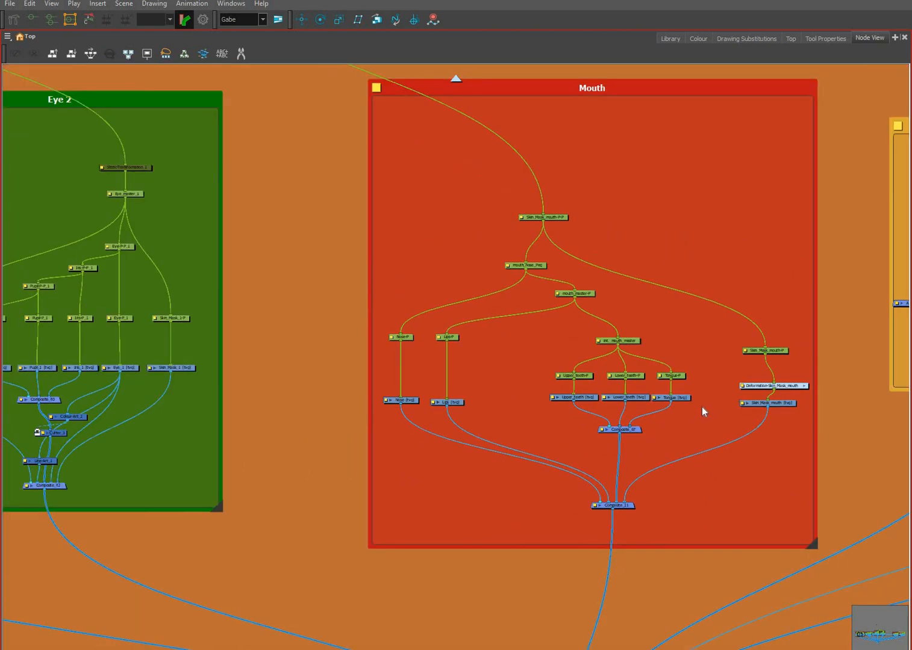
pyautogui.moveTo(702, 407); pyautogui.dragTo(694, 392)
# - Restore the full workspace and check which artwork Lips-P, mouth_master-P and mouth_nose_Peg control in the camera view
pyautogui.press('`')
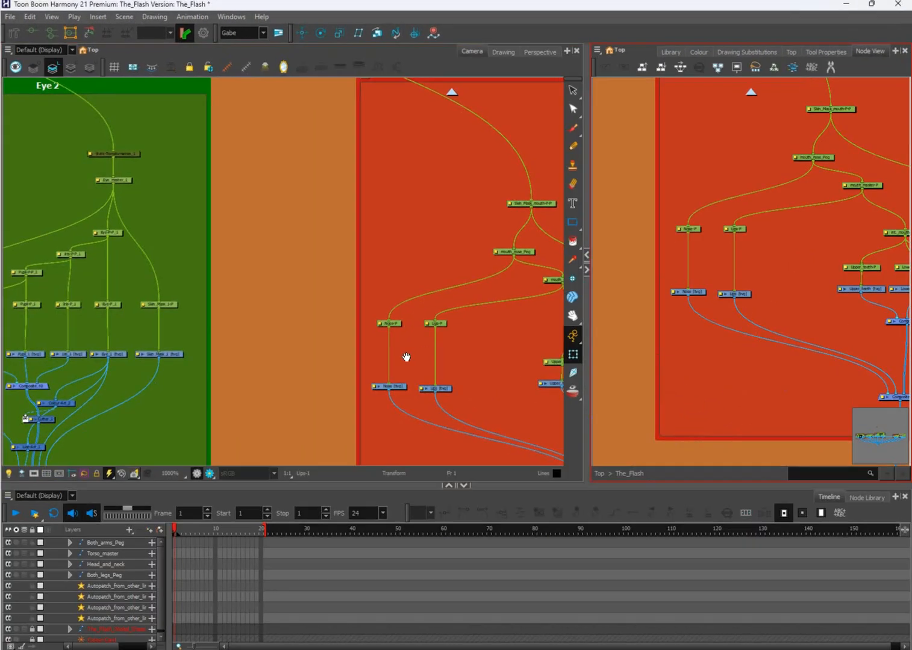
pyautogui.scroll(2, 267, 383)
pyautogui.click(267, 383)
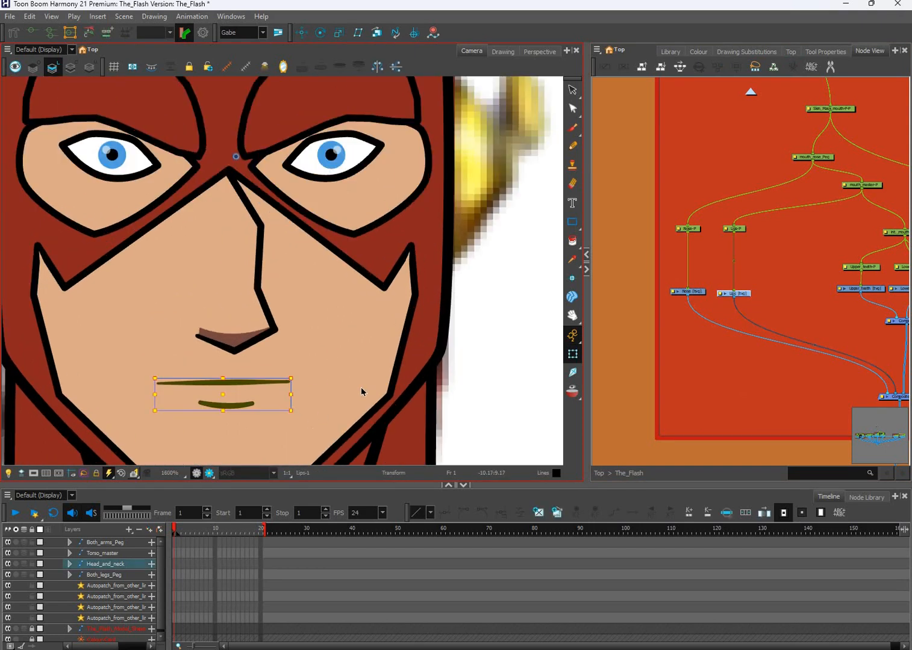
pyautogui.press('b')
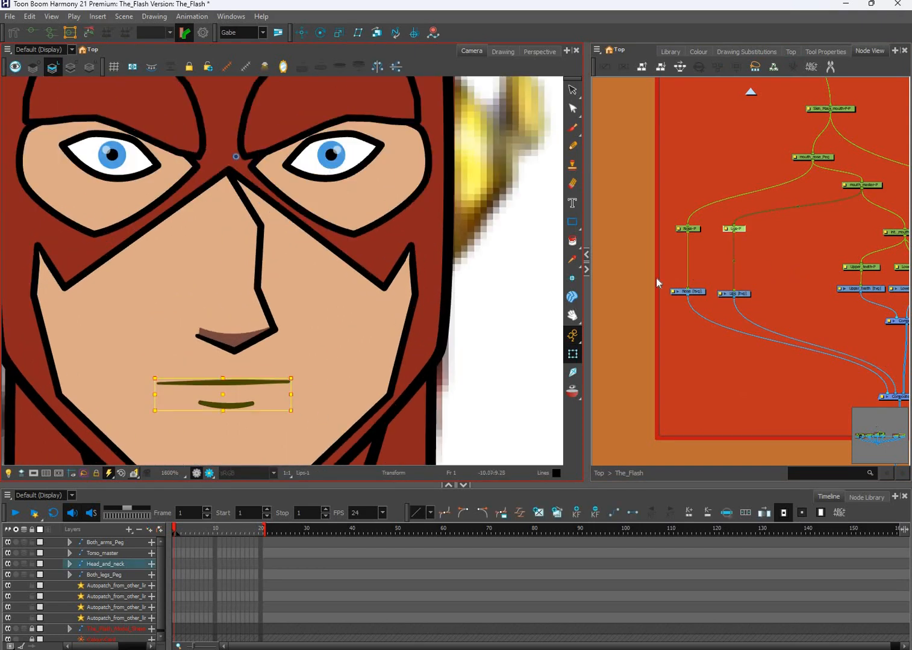
pyautogui.middleClick(638, 266)
pyautogui.moveTo(849, 188); pyautogui.dragTo(743, 221)
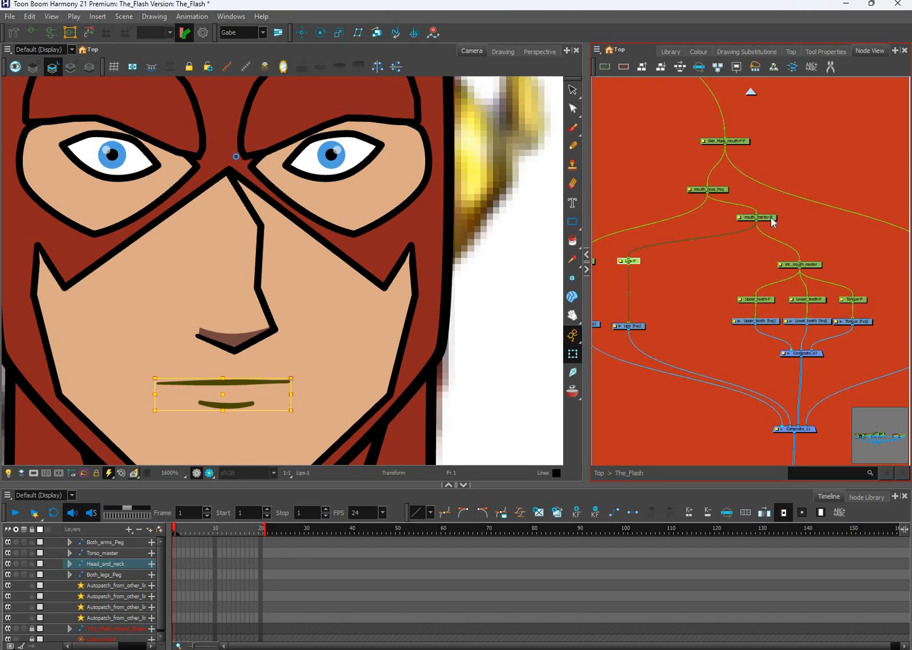
pyautogui.click(773, 222)
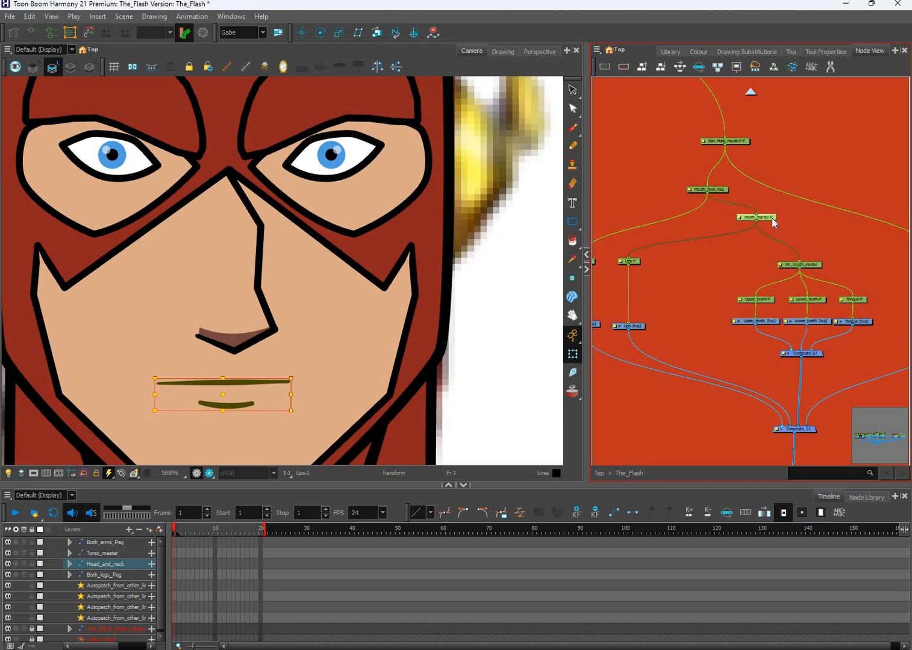
pyautogui.press('b')
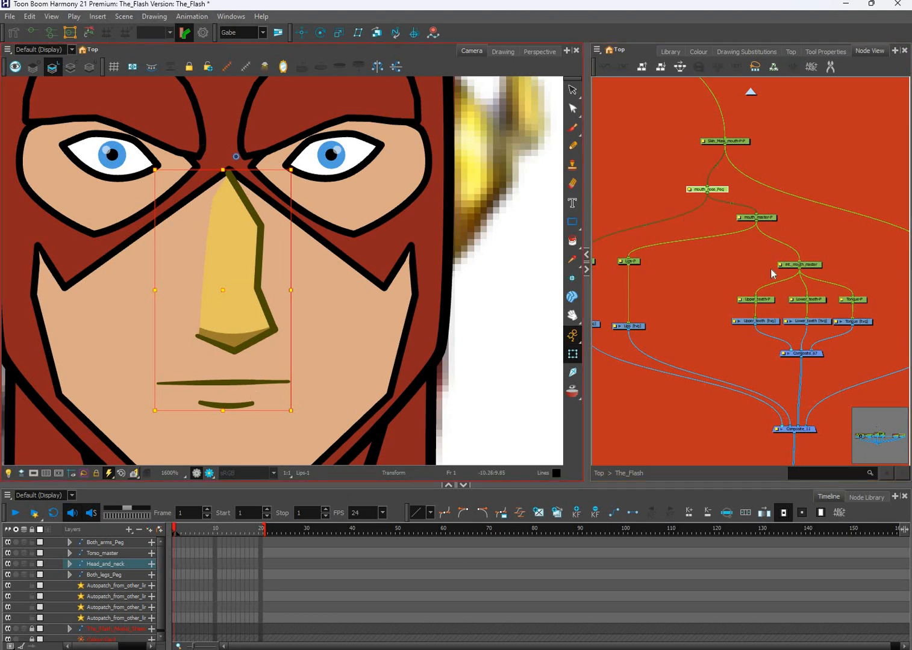
pyautogui.middleClick(711, 285)
pyautogui.moveTo(725, 294); pyautogui.dragTo(758, 299)
pyautogui.scroll(-2, 720, 289)
pyautogui.moveTo(673, 286); pyautogui.dragTo(661, 293)
pyautogui.click(699, 284)
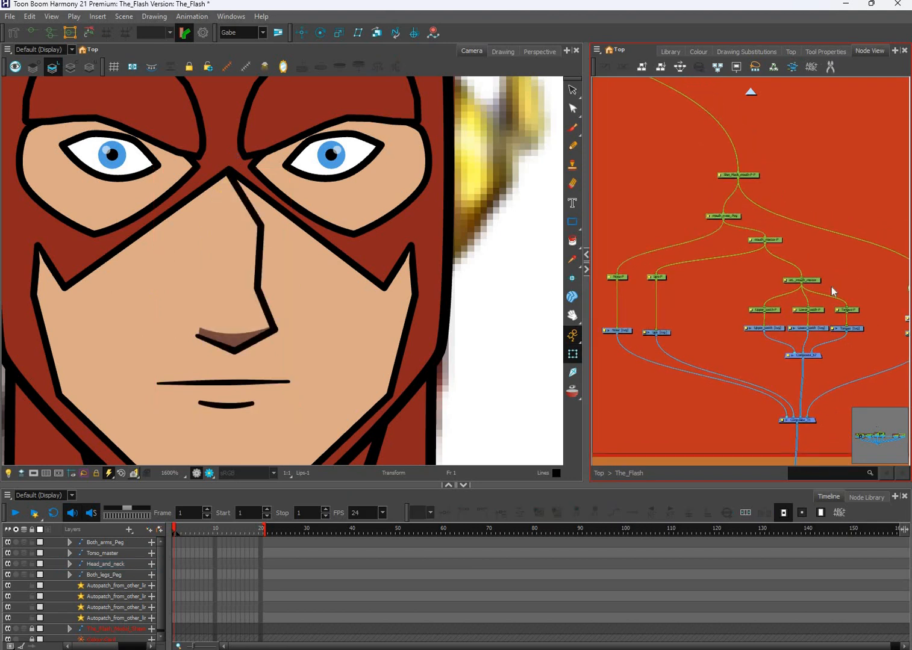
# - Place the pivot of mouth_master-P at the top of the nose bridge with the Rotate tool
pyautogui.moveTo(744, 309); pyautogui.dragTo(729, 308)
pyautogui.click(747, 265)
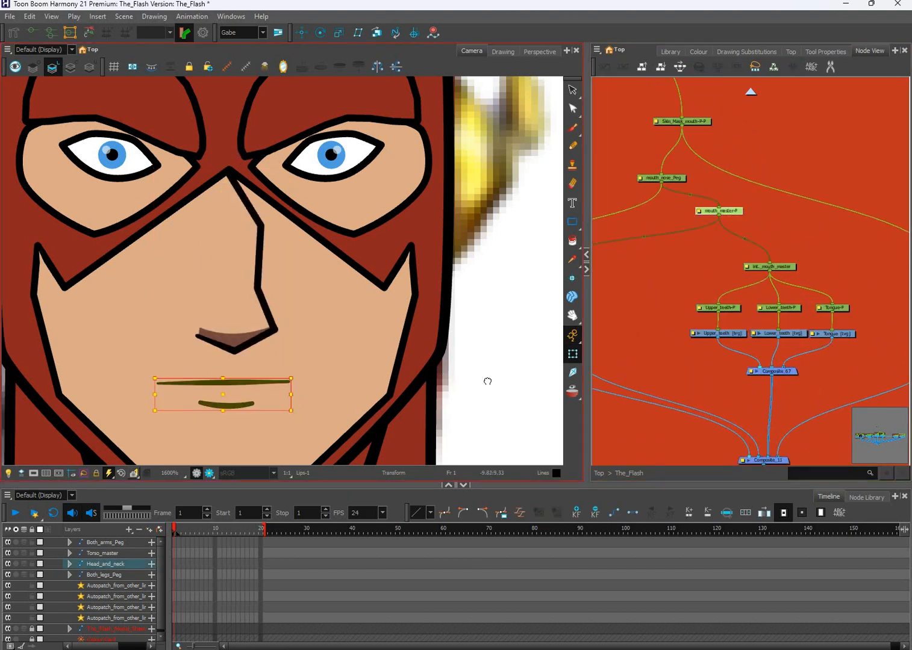
pyautogui.scroll(-5, 489, 380)
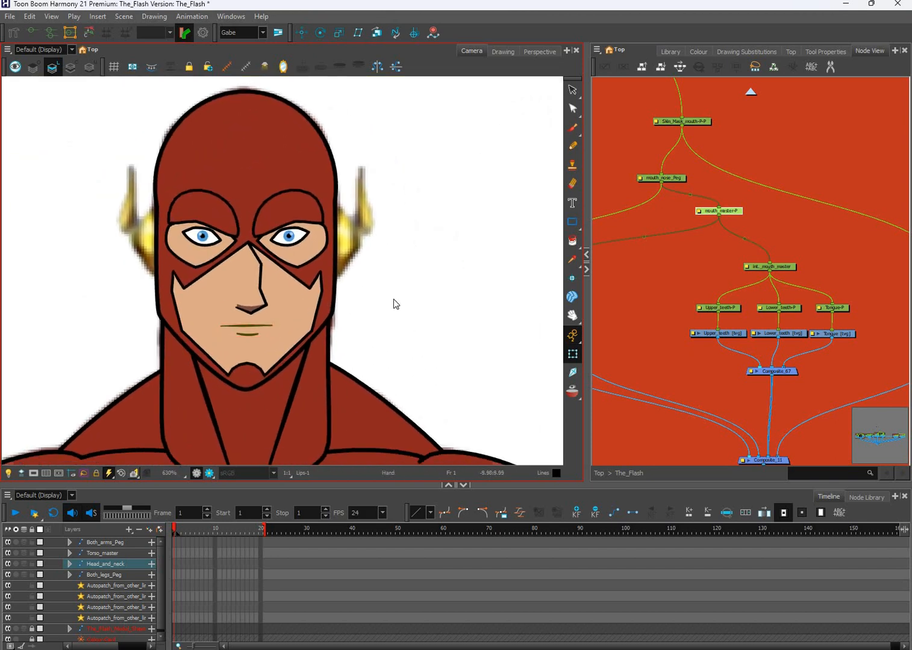
pyautogui.moveTo(393, 299); pyautogui.dragTo(378, 297)
pyautogui.click(321, 34)
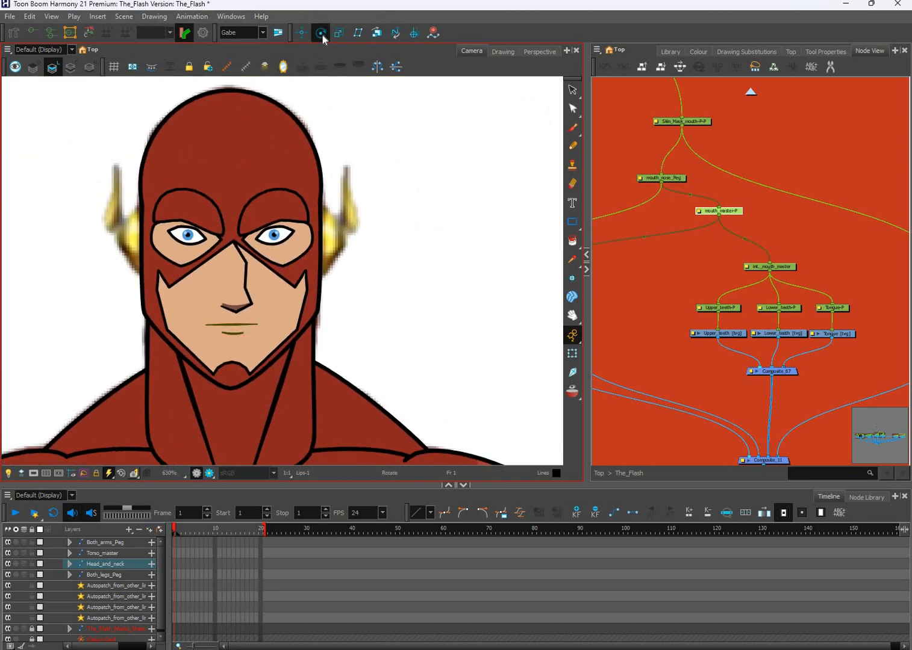
pyautogui.press('2')
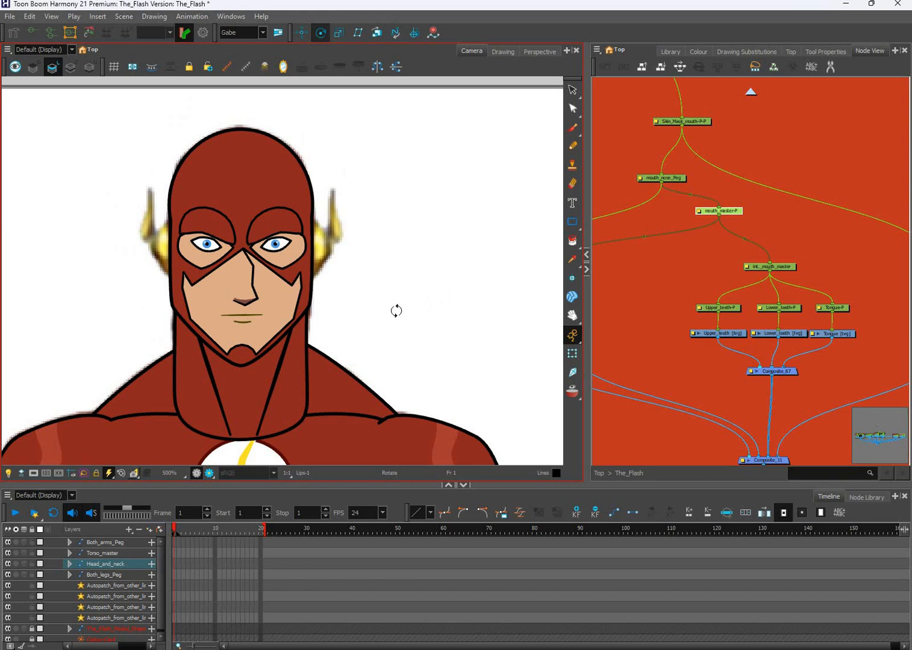
pyautogui.scroll(-8, 395, 311)
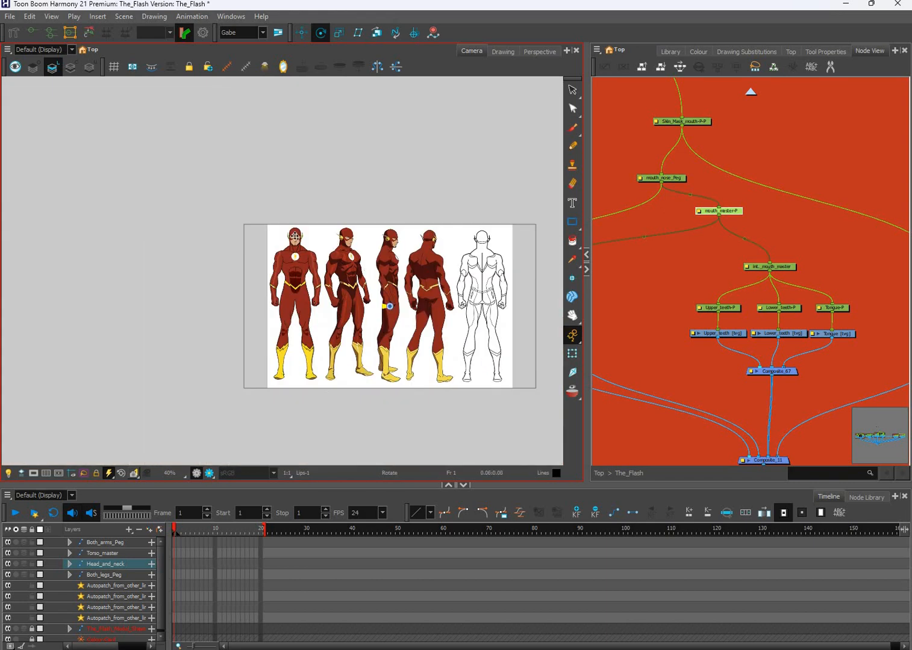
pyautogui.scroll(1, 297, 240)
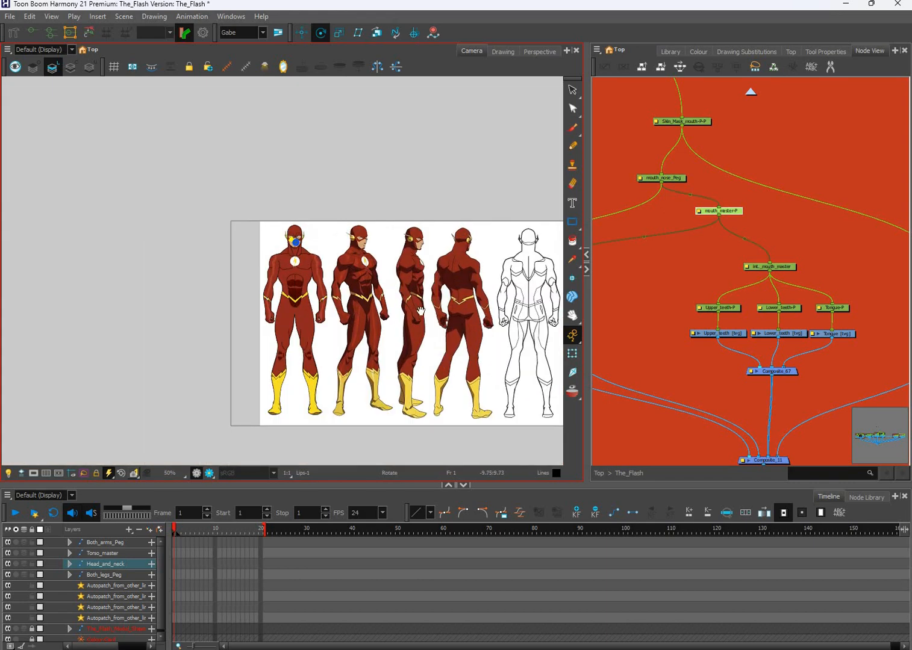
pyautogui.scroll(8, 315, 299)
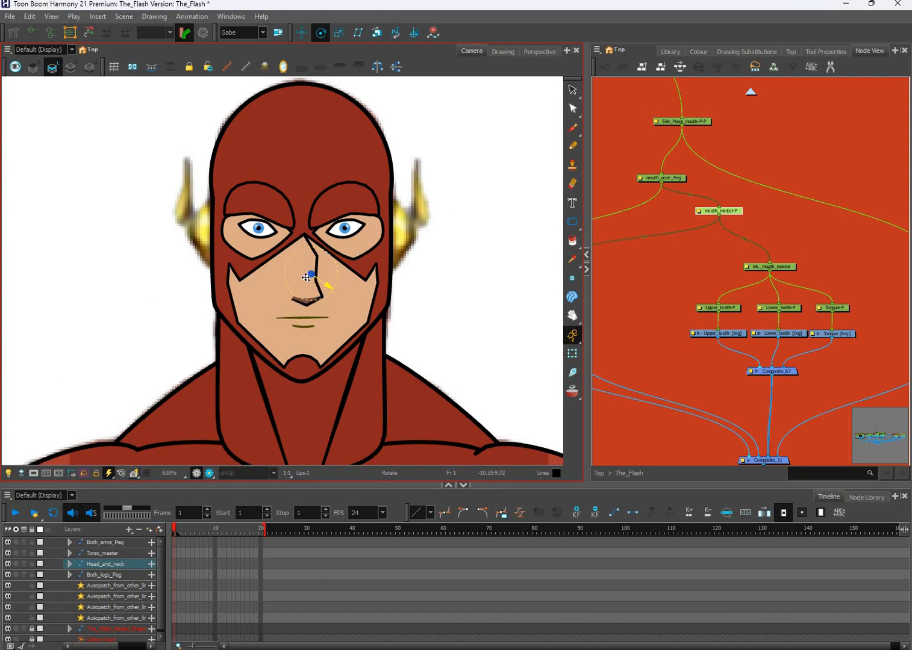
pyautogui.moveTo(310, 274); pyautogui.dragTo(304, 276)
pyautogui.moveTo(305, 236); pyautogui.dragTo(304, 235)
# - Test transforming the mouth around the new mouth_master-P pivot, and undo the test
pyautogui.hotkey('shift', 't')
pyautogui.moveTo(362, 319); pyautogui.dragTo(410, 318)
pyautogui.hotkey('ctrl', 'z')
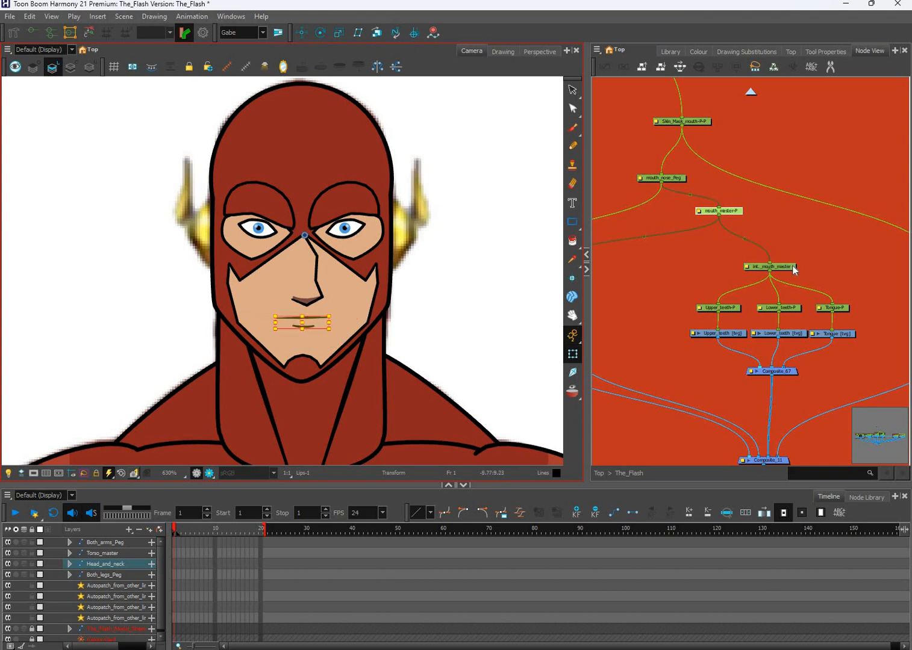
# - Move the pivot of int._mouth_master onto the character's mouth
pyautogui.click(767, 269)
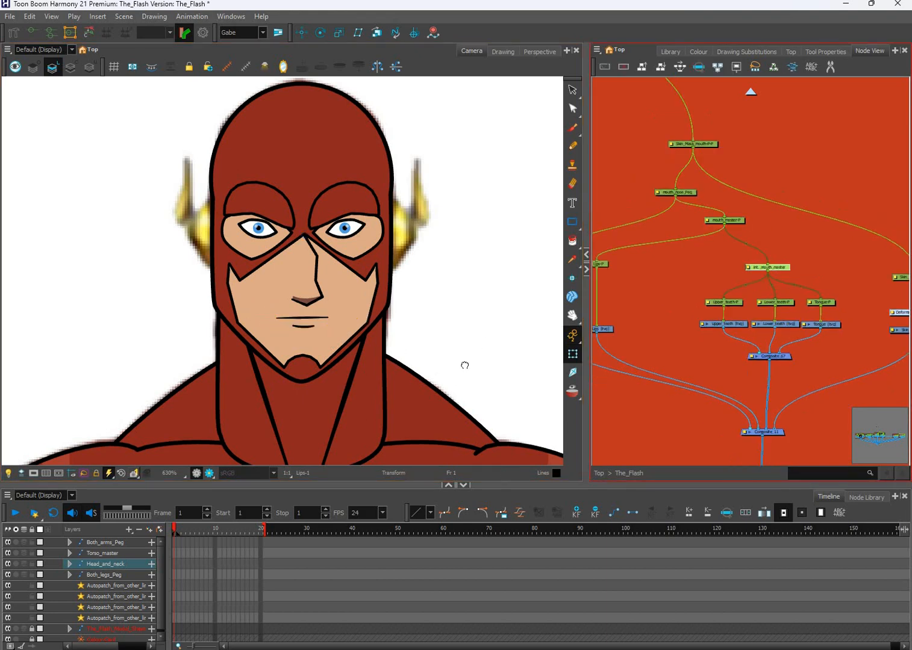
pyautogui.scroll(-10, 457, 373)
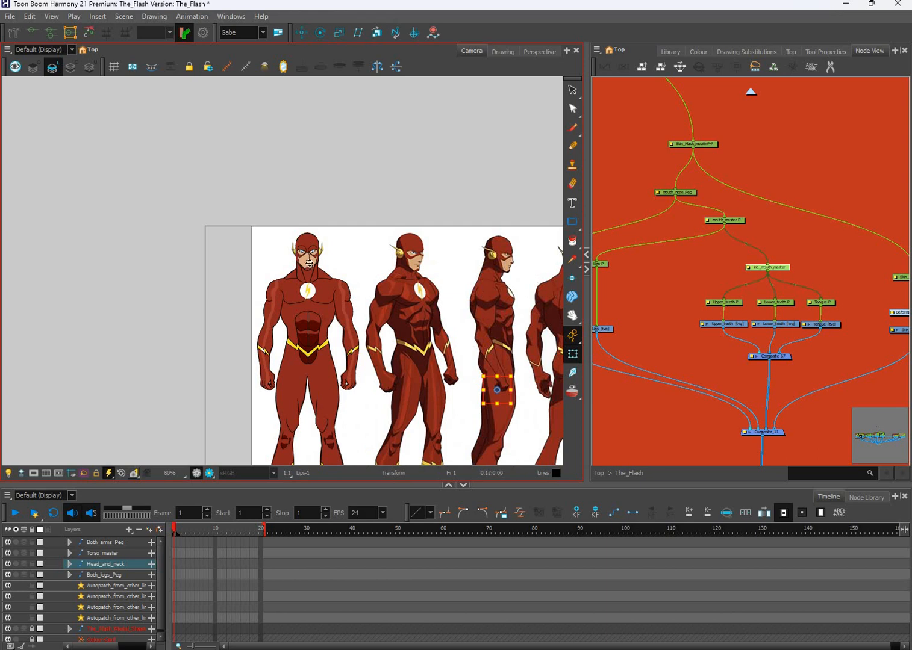
pyautogui.scroll(4, 309, 263)
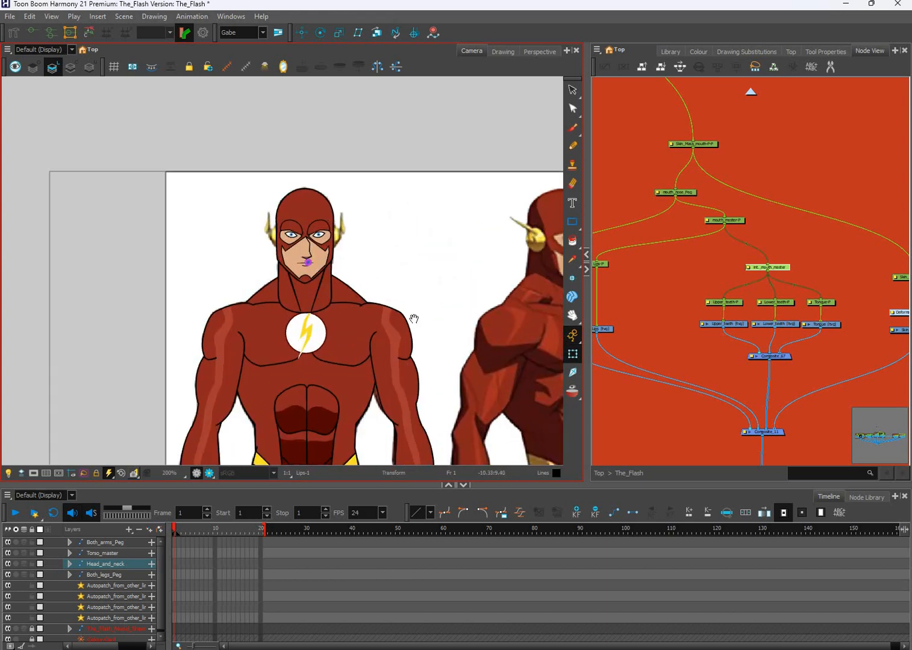
pyautogui.moveTo(357, 288); pyautogui.dragTo(231, 234)
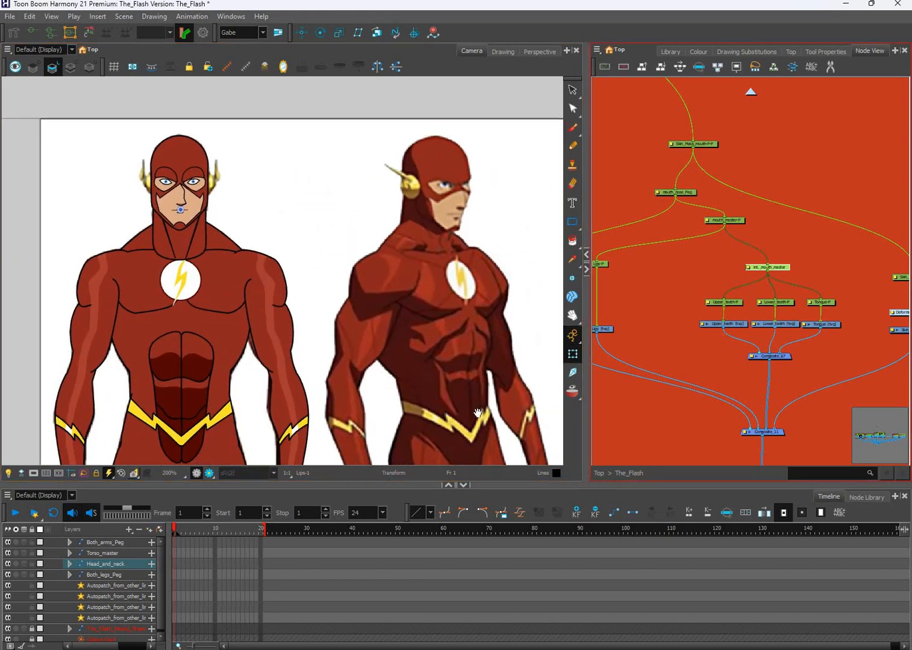
# - Place the pivot of Upper_teeth-P on the front-view character's mouth with the Rotate tool
pyautogui.scroll(-2, 520, 366)
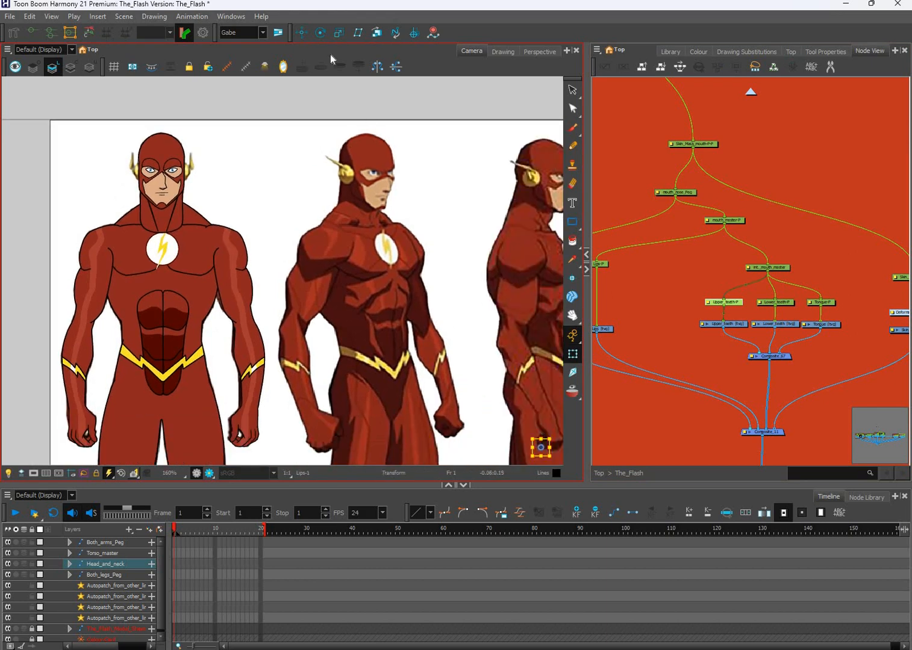
pyautogui.click(320, 33)
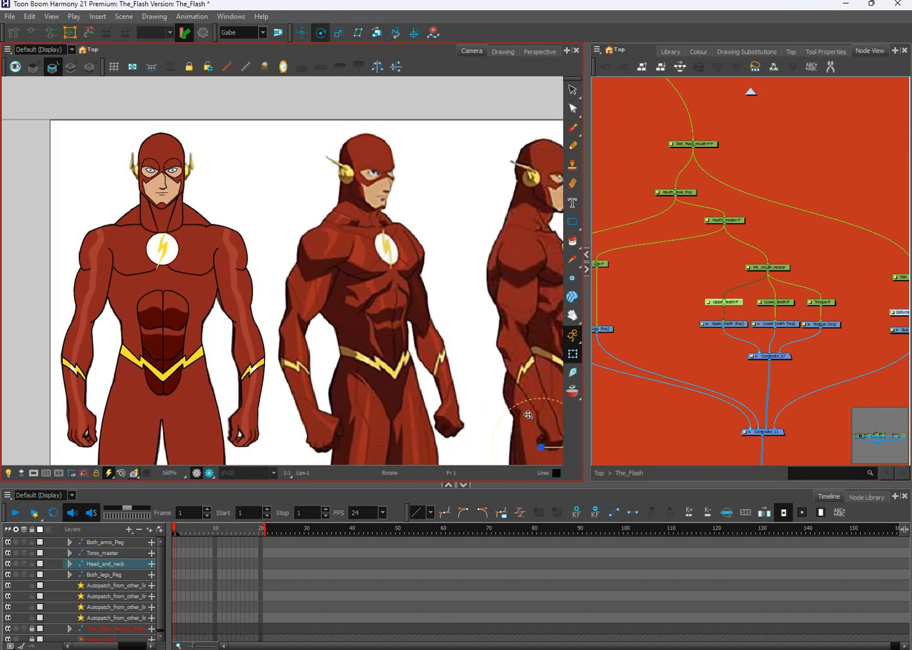
pyautogui.click(163, 192)
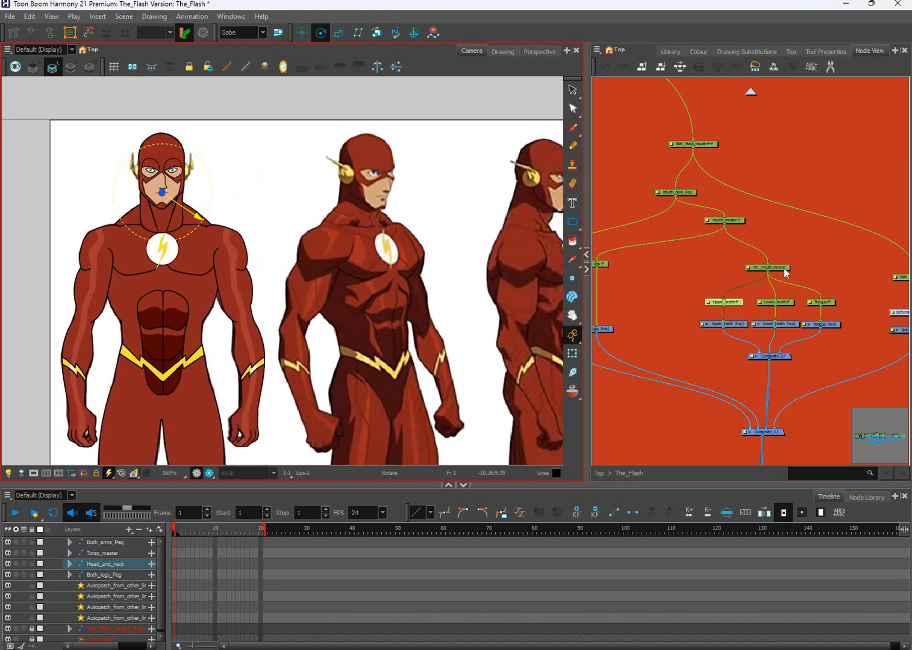
pyautogui.press('b')
pyautogui.moveTo(543, 446); pyautogui.dragTo(162, 193)
# - Place the pivots of Tongue-P and Lower_teeth-P on the front-view character's mouth
pyautogui.click(832, 303)
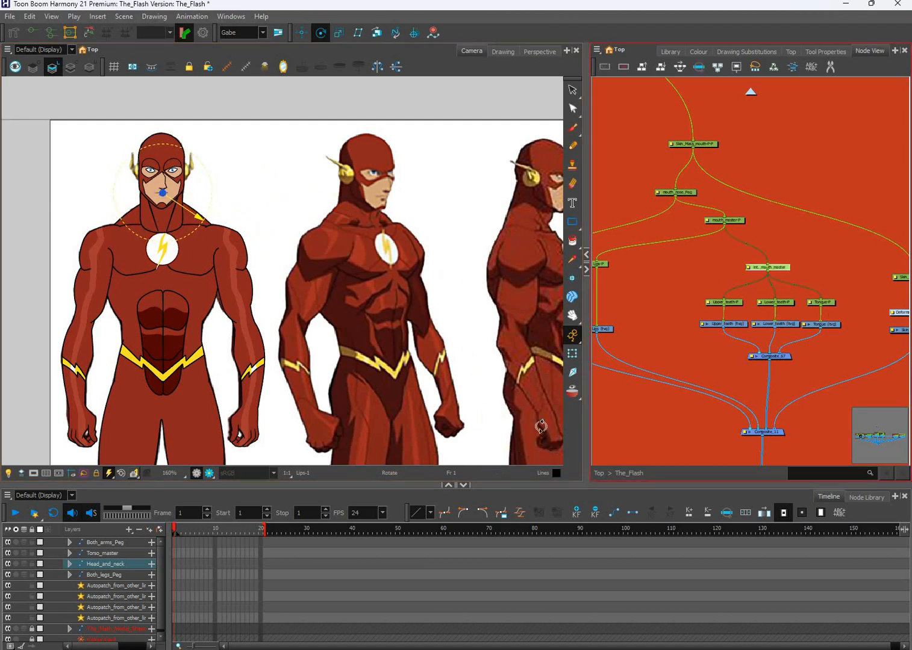
pyautogui.moveTo(539, 446); pyautogui.dragTo(162, 191)
pyautogui.click(788, 303)
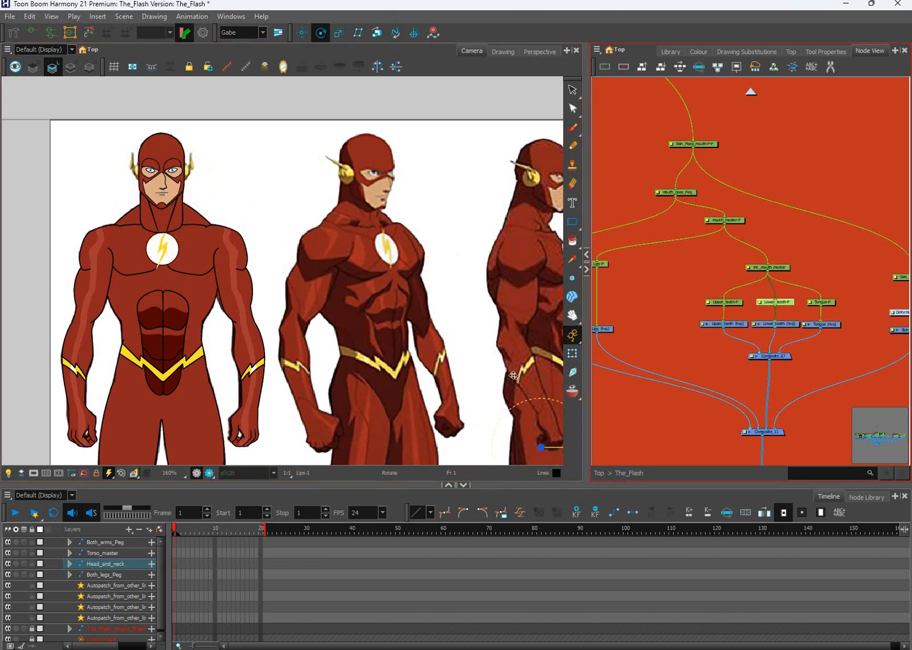
pyautogui.moveTo(541, 446); pyautogui.dragTo(161, 193)
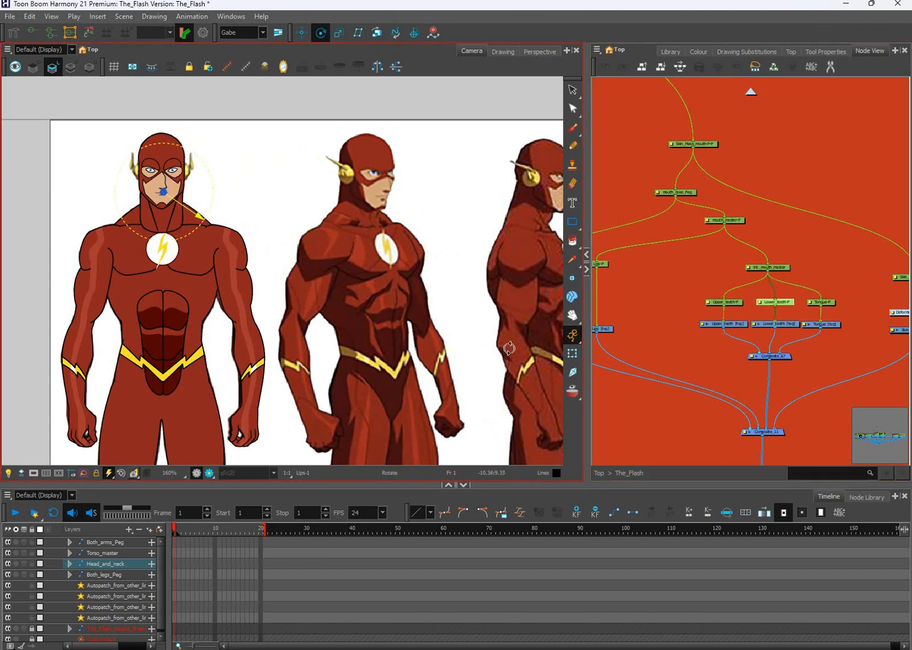
# - Check the pivot positions of Upper_teeth-P and int._mouth_master on the face, switching to the Transform tool
pyautogui.click(739, 302)
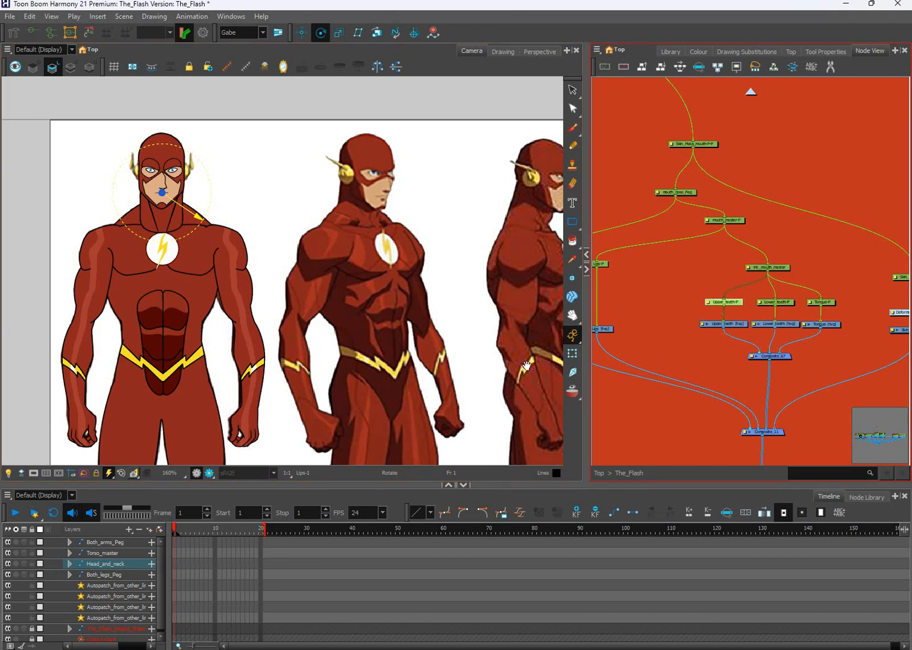
pyautogui.moveTo(515, 367); pyautogui.dragTo(457, 323)
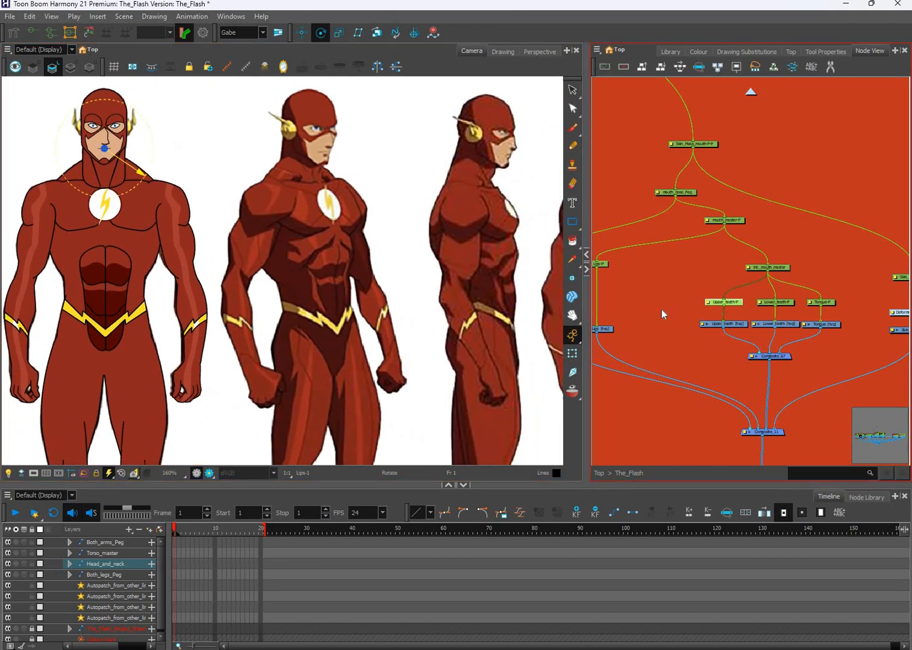
pyautogui.scroll(-3, 470, 370)
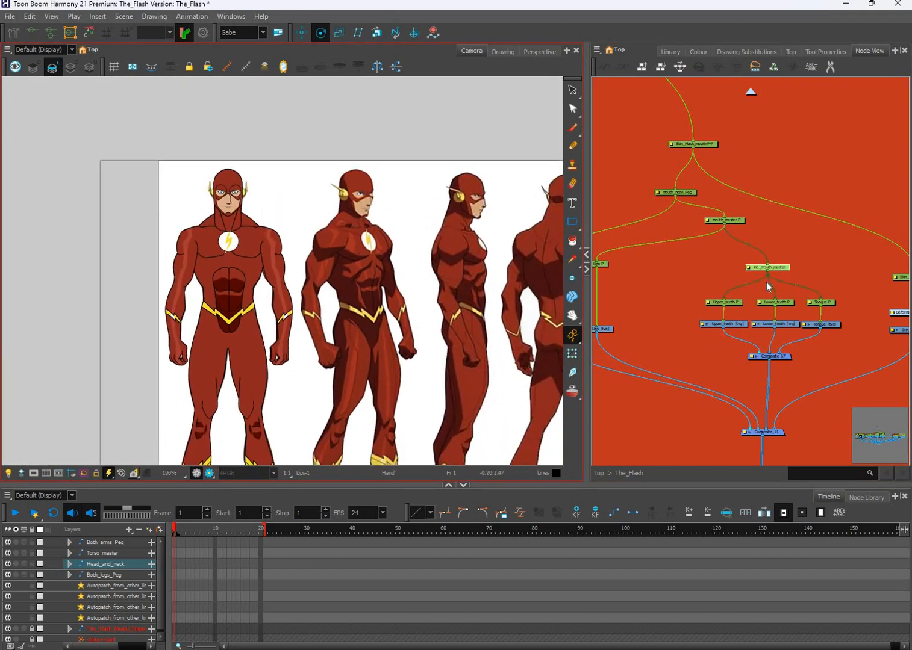
pyautogui.hotkey('shift', 't')
pyautogui.moveTo(481, 337); pyautogui.dragTo(492, 367)
pyautogui.scroll(5, 380, 331)
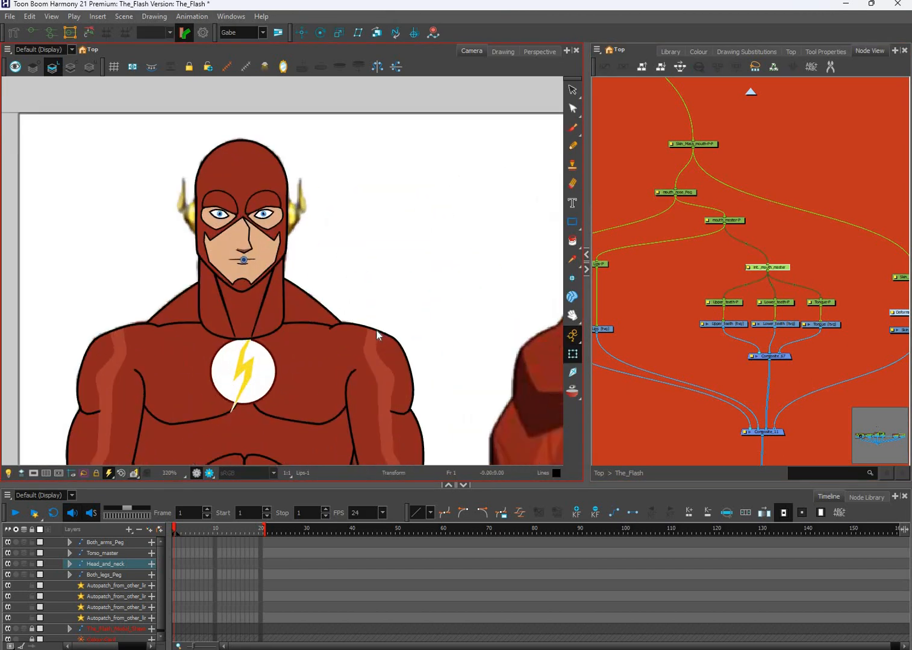
pyautogui.scroll(3, 380, 331)
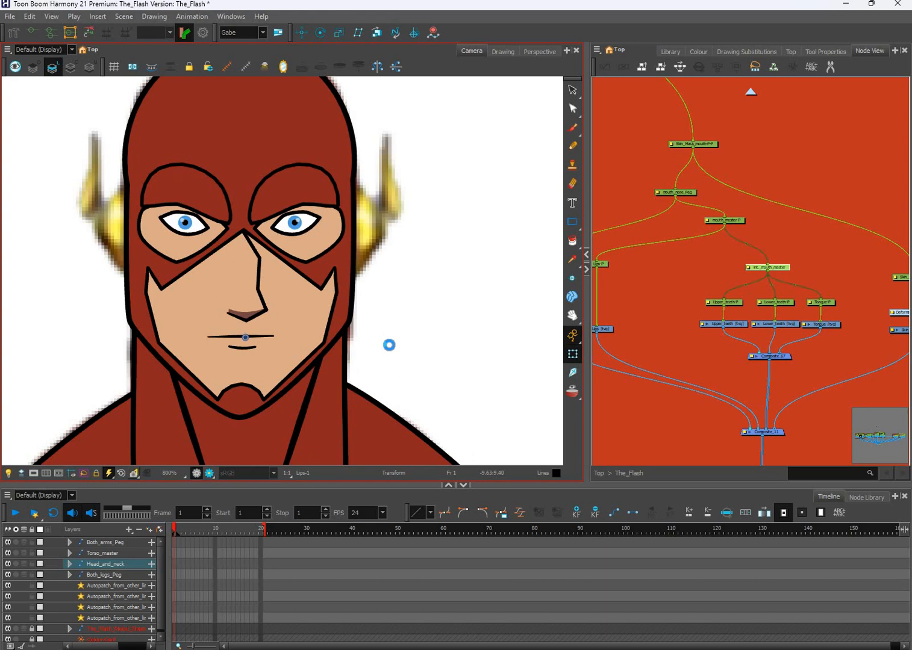
# - Fade the artwork around the Lips drawing and select its mouth line with the Select tool
pyautogui.click(737, 330)
pyautogui.scroll(4, 738, 328)
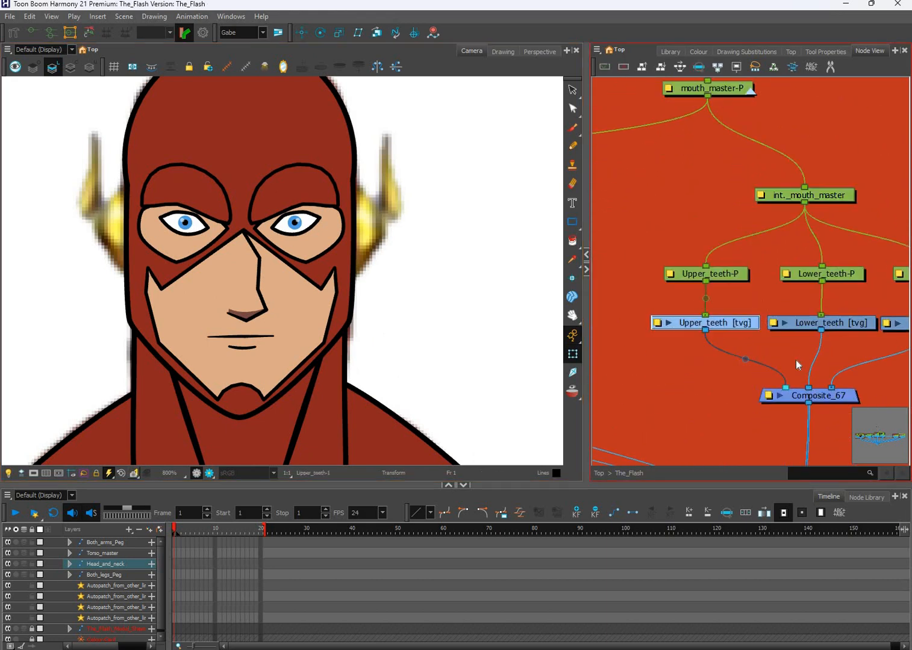
pyautogui.moveTo(597, 344); pyautogui.dragTo(819, 345)
pyautogui.scroll(-2, 712, 342)
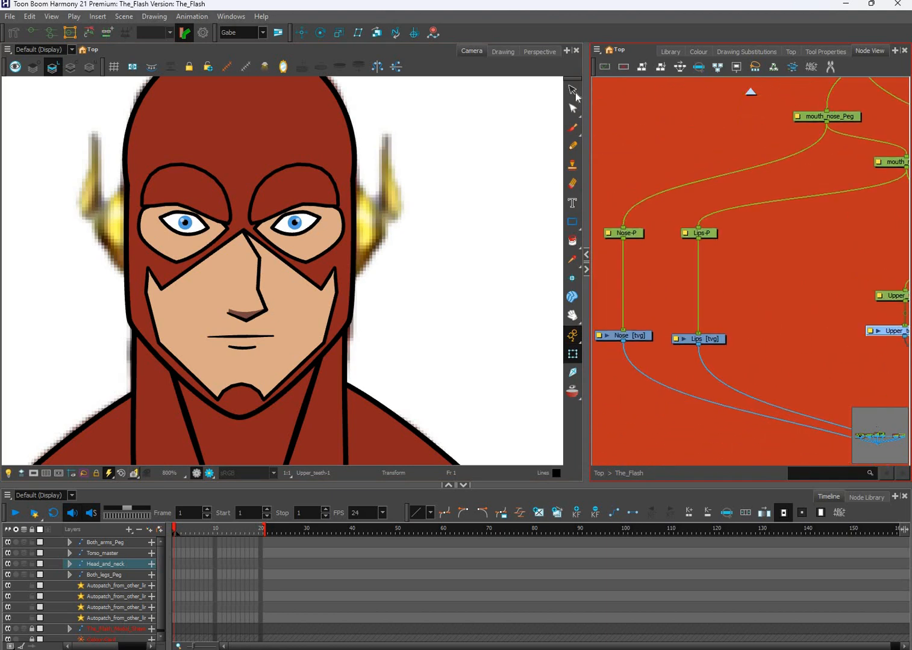
pyautogui.click(698, 339)
pyautogui.click(573, 90)
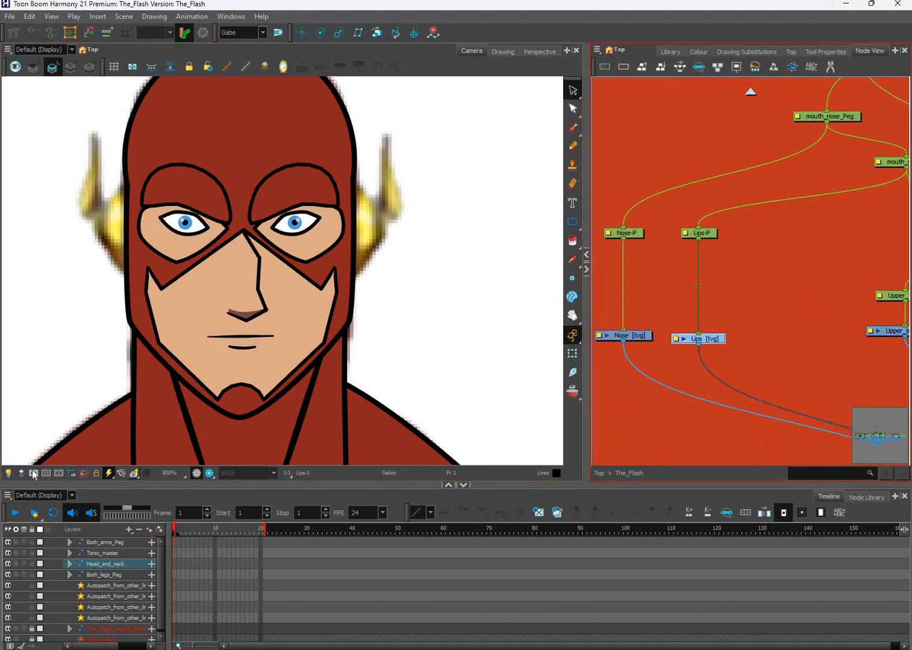
pyautogui.click(8, 475)
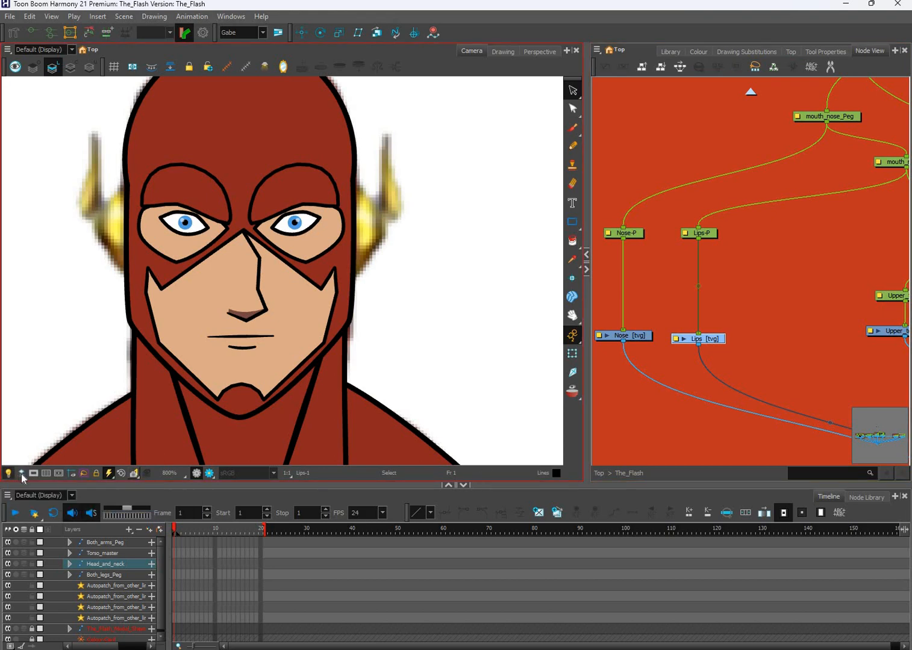
pyautogui.click(22, 473)
pyautogui.click(252, 336)
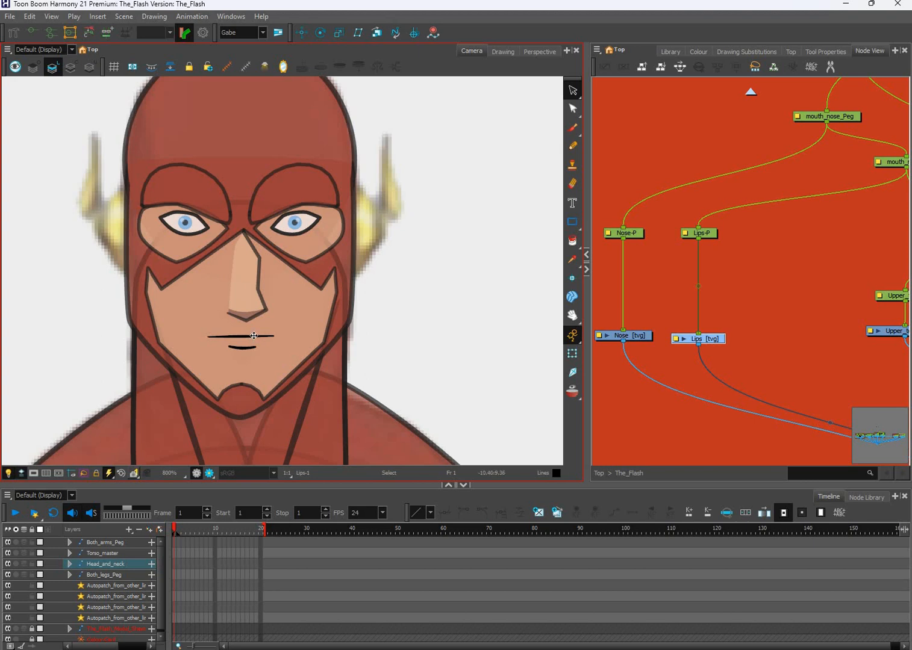
pyautogui.scroll(2, 253, 336)
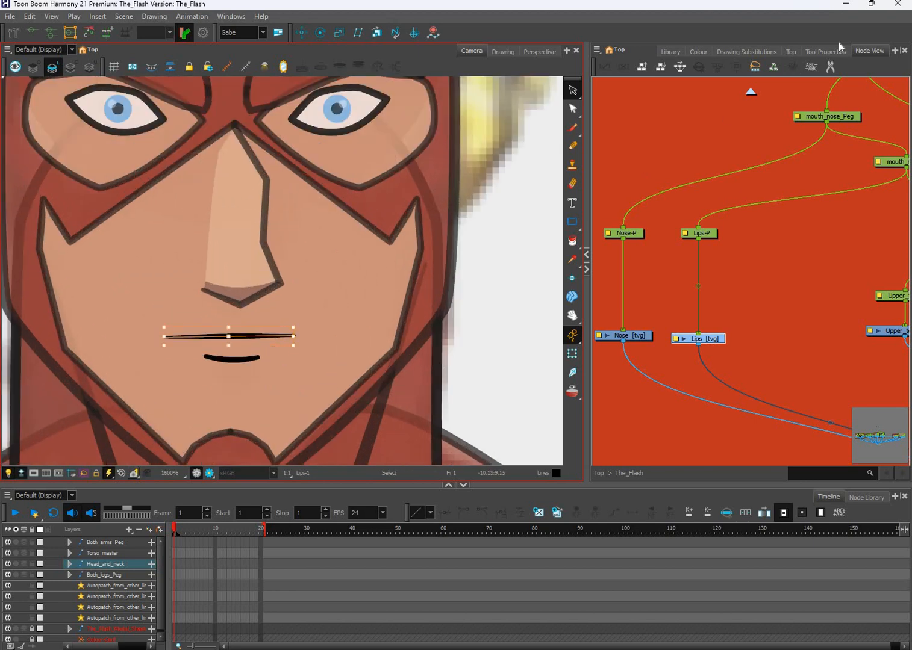
# - Expose the smiling substitution 1_1 of the Lips drawing and compare it with drawing 1
pyautogui.click(759, 47)
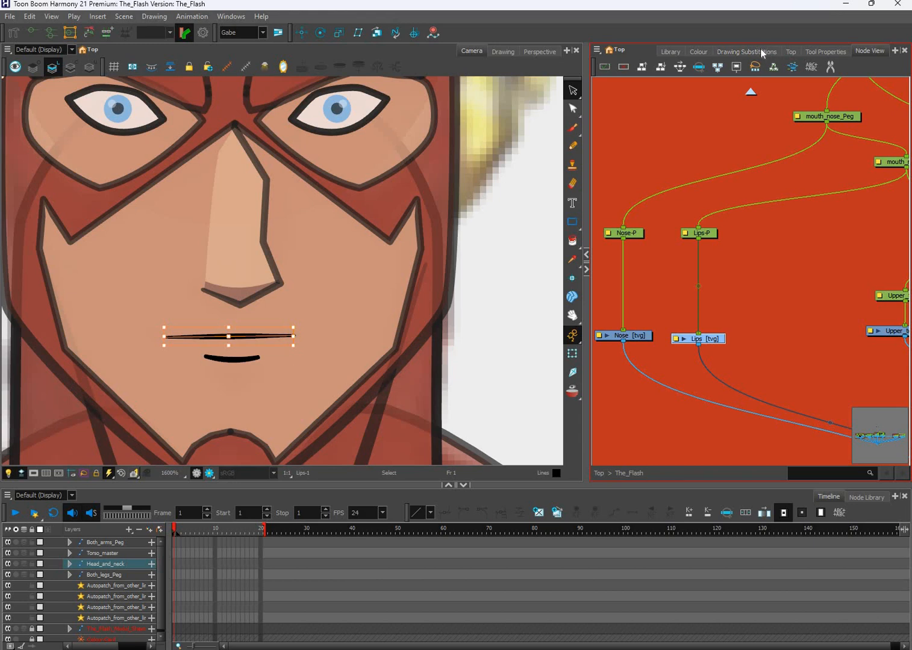
pyautogui.click(759, 51)
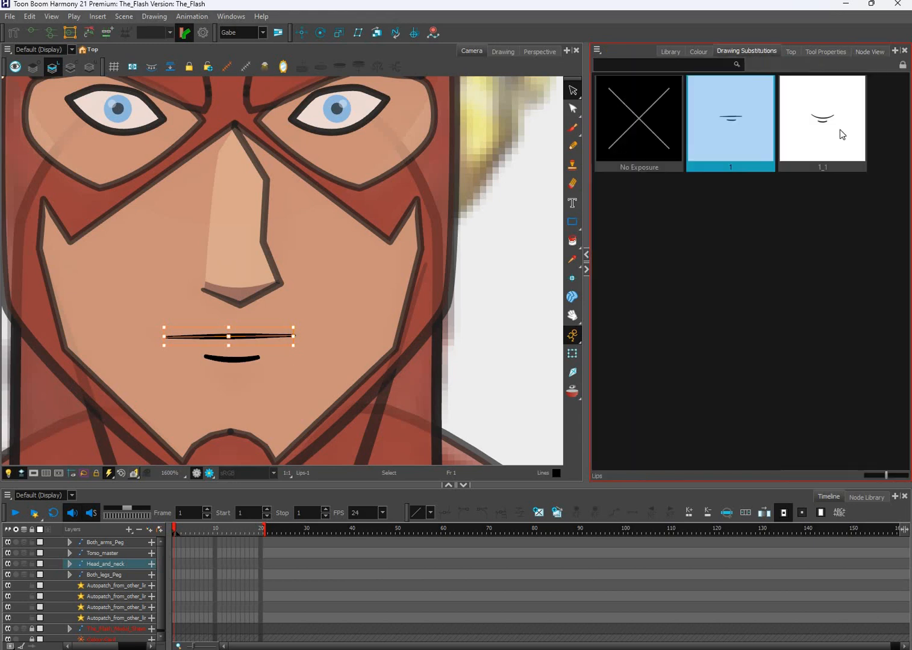
pyautogui.click(830, 128)
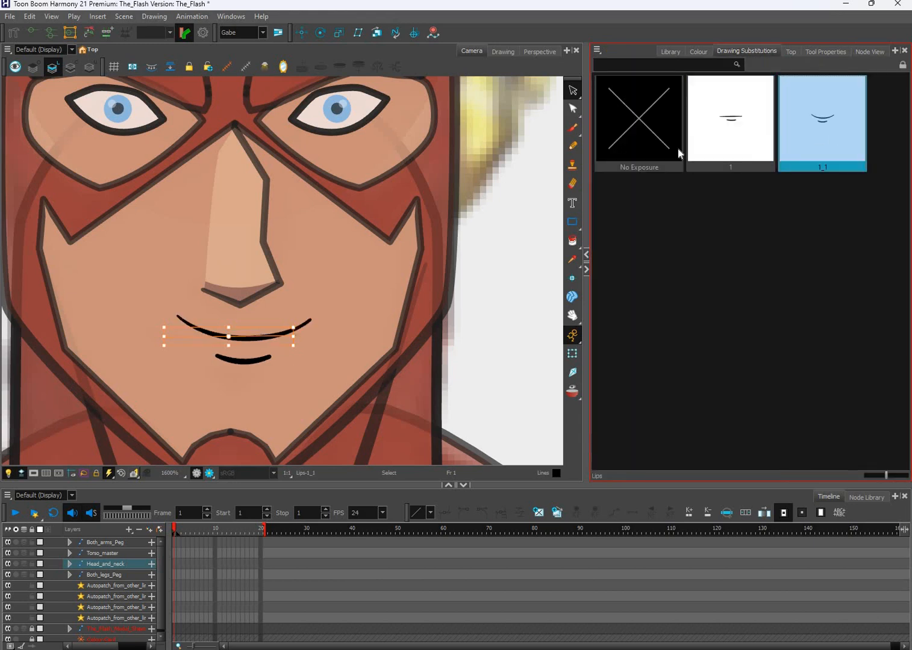
pyautogui.click(574, 391)
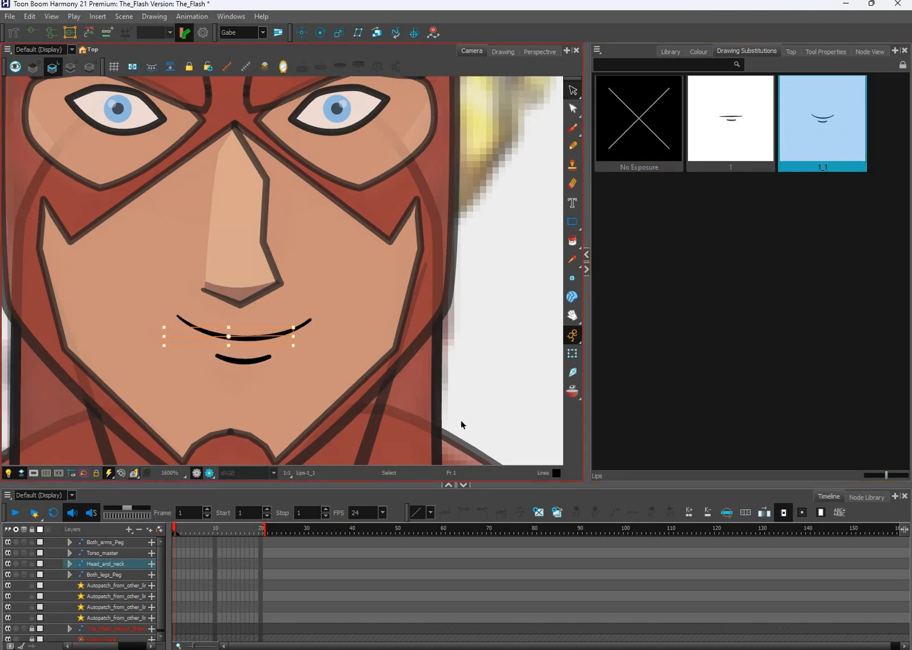
pyautogui.click(176, 528)
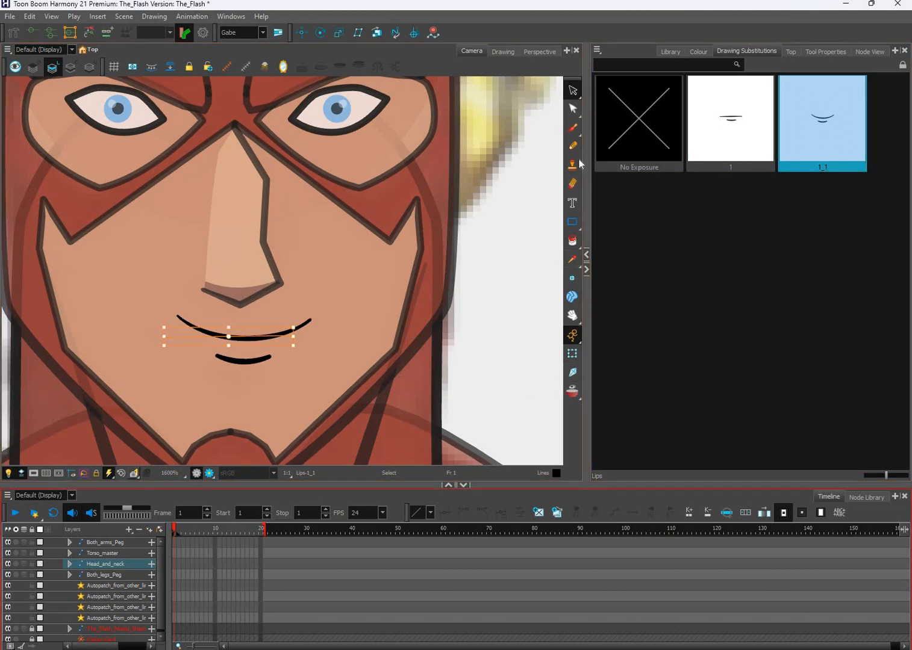
pyautogui.click(733, 128)
pyautogui.click(826, 149)
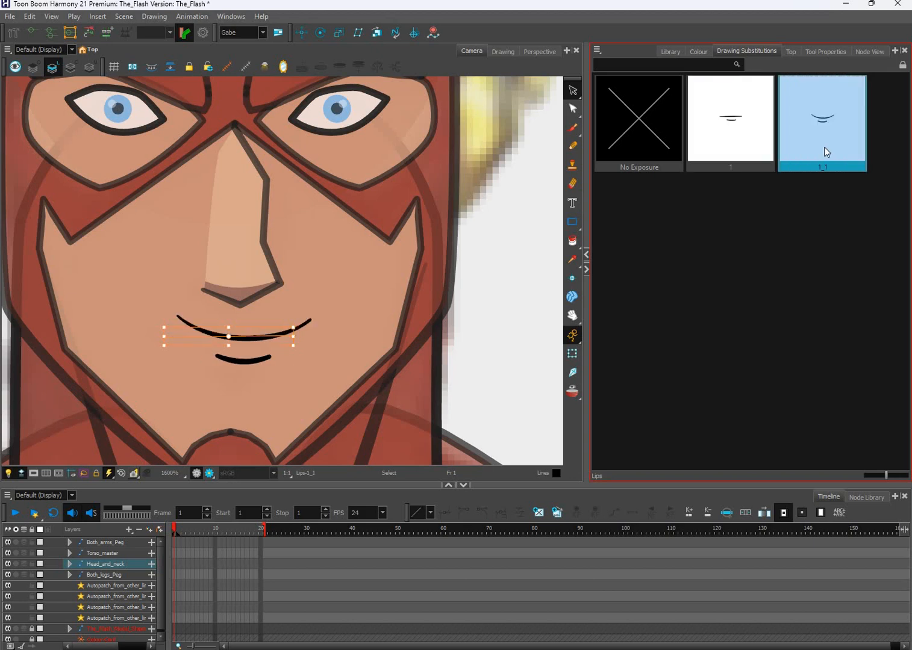
# - Expose Lips drawing 1 on frame 1 and display it as onion skin under drawing 1_1 on frame 2
pyautogui.click(176, 532)
pyautogui.click(570, 395)
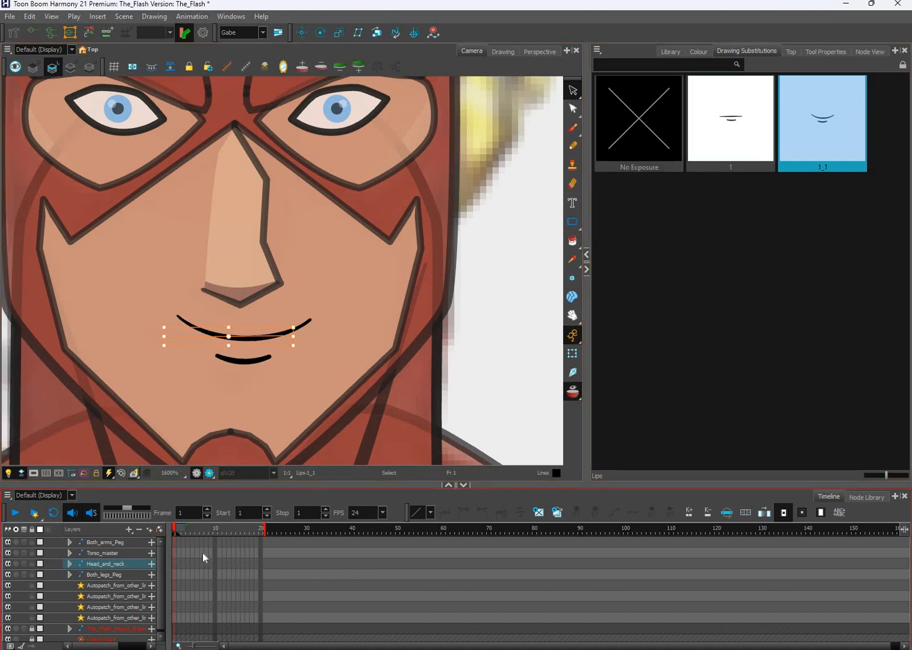
pyautogui.press('.')
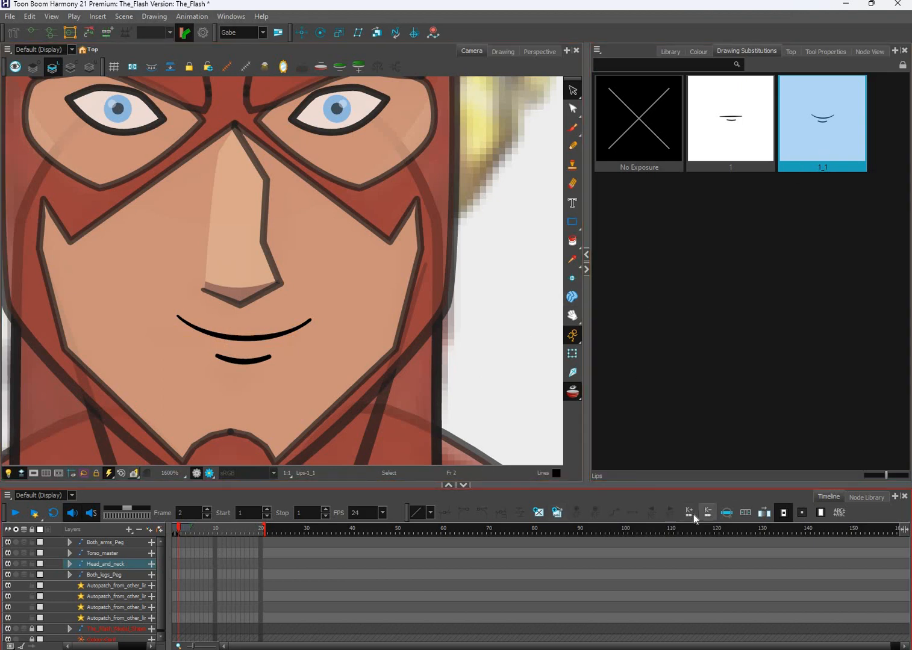
pyautogui.click(726, 142)
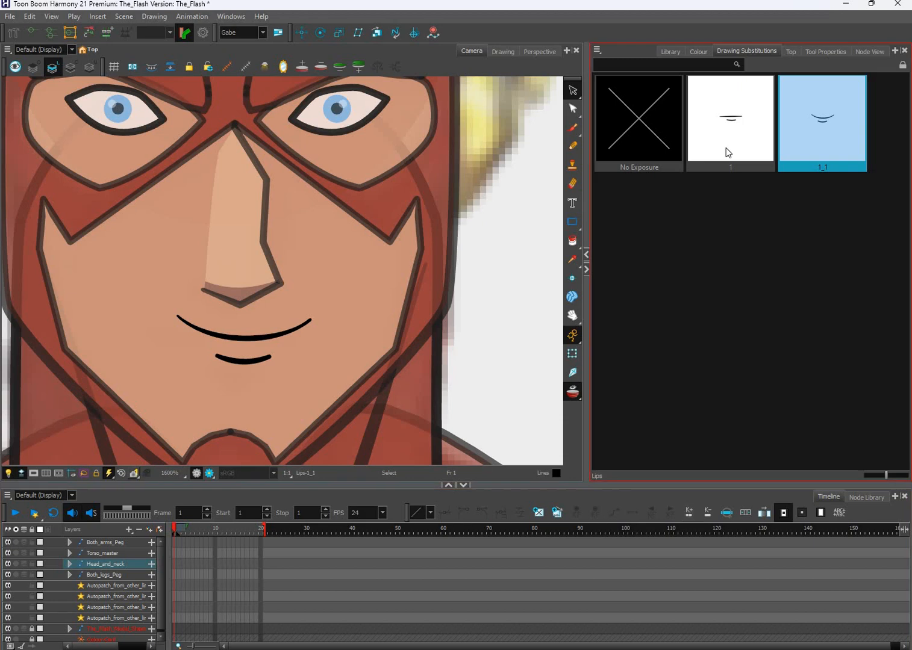
pyautogui.click(279, 455)
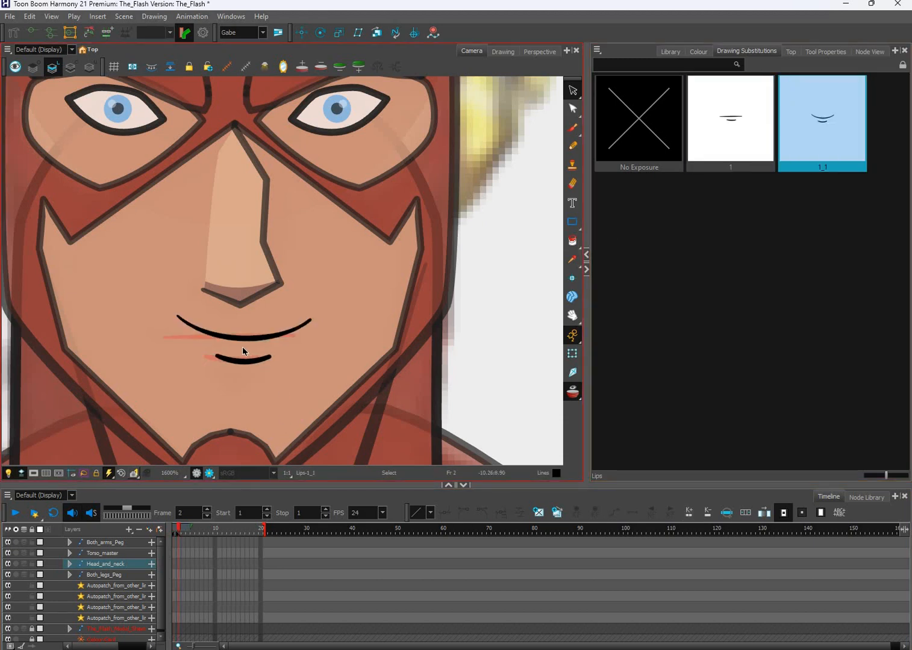
pyautogui.press('.')
# - Nudge all strokes of Lips drawing 1_1 leftwards to align them with the onion-skinned neutral mouth
pyautogui.scroll(2, 307, 329)
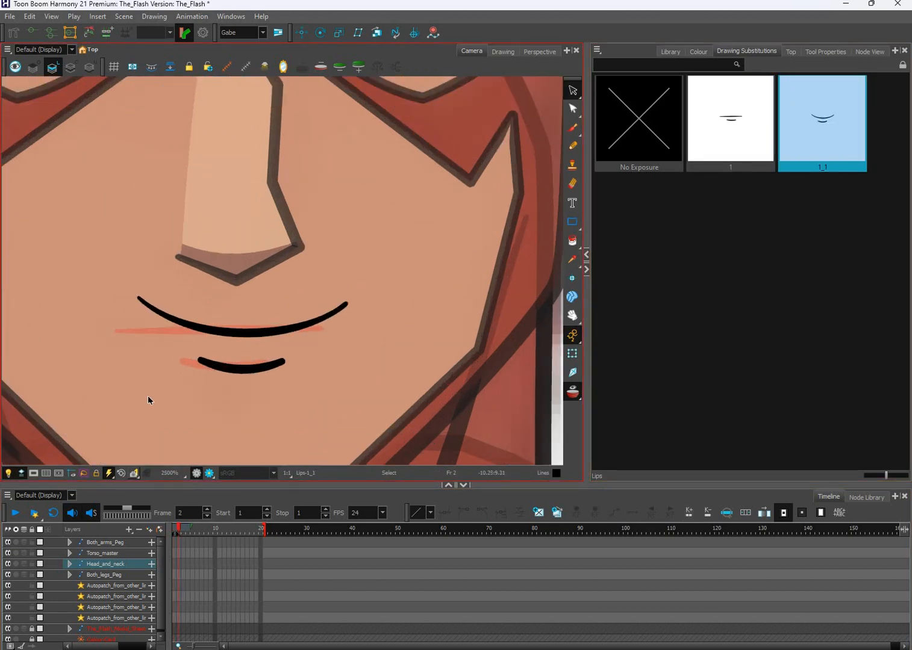
pyautogui.hotkey('ctrl', 'a')
pyautogui.press('Left')
pyautogui.press('Left')
pyautogui.press('Left')
pyautogui.press('Left')
pyautogui.press('Left')
pyautogui.press('Left')
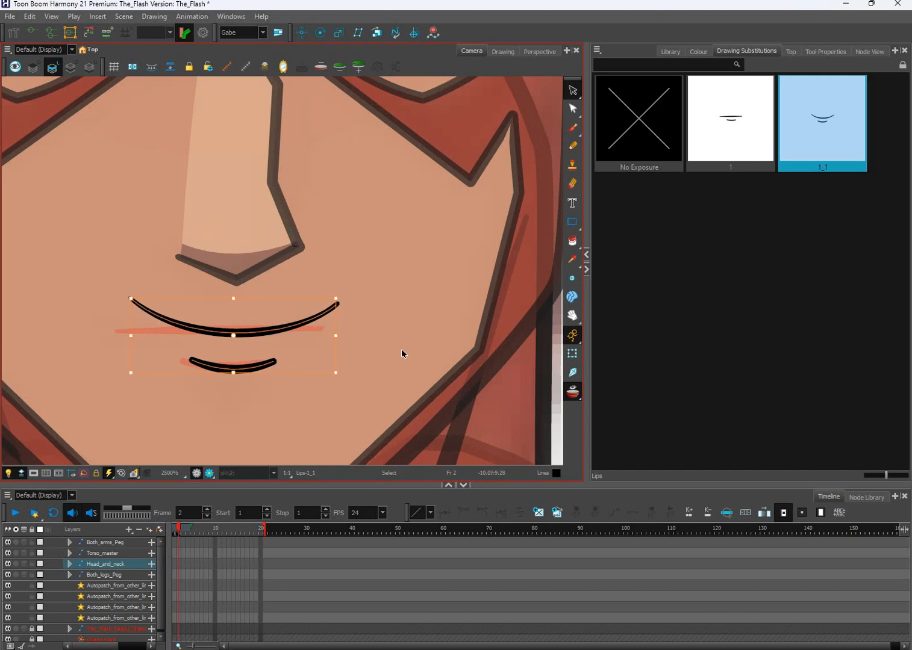
pyautogui.press('Left')
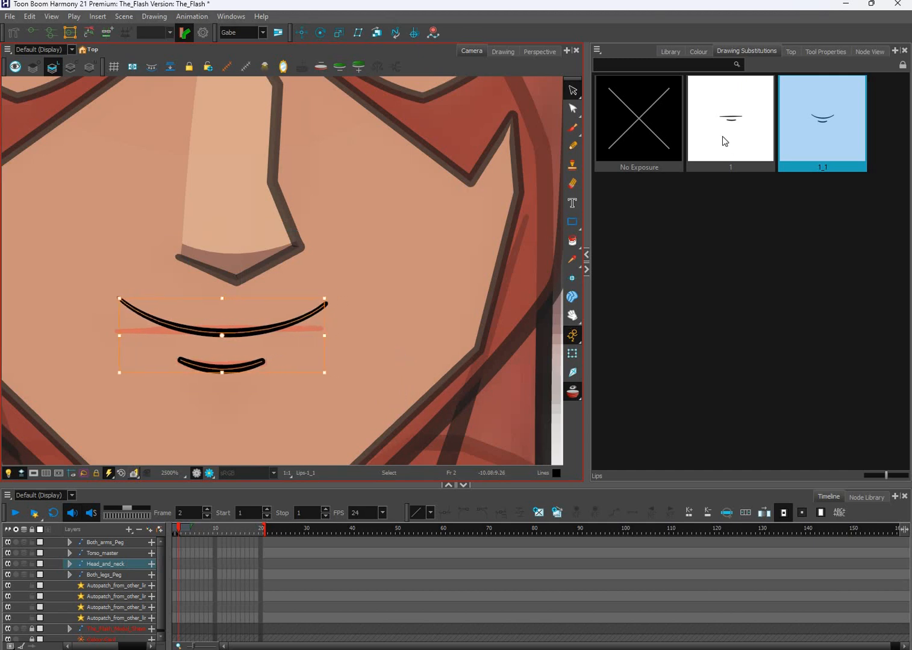
# - Flip between Lips substitutions 1 and 1_1 to examine how the mouth and lower-lip lines align
pyautogui.click(810, 145)
pyautogui.click(749, 147)
pyautogui.click(831, 141)
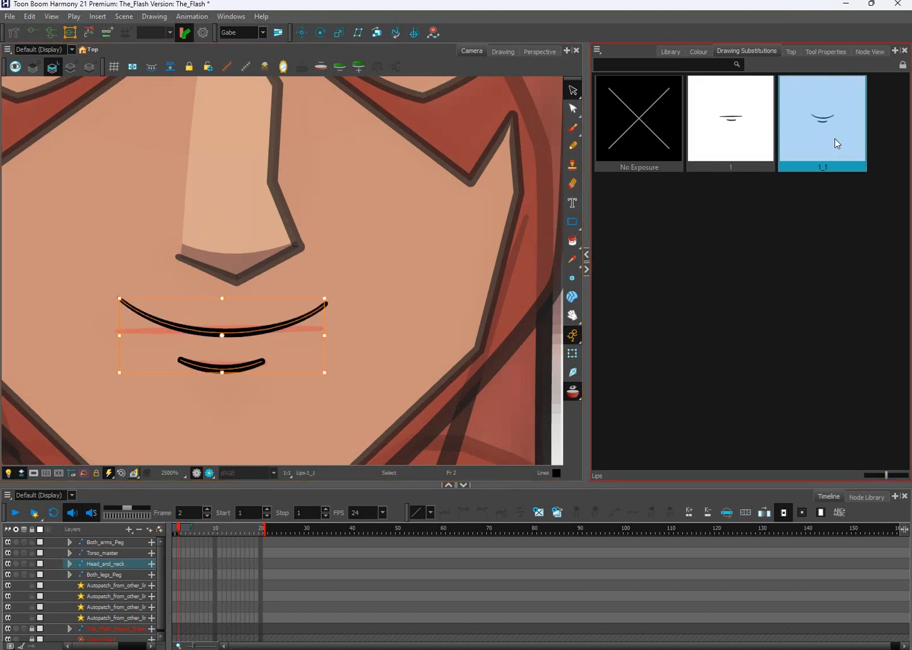
pyautogui.click(752, 143)
pyautogui.click(819, 138)
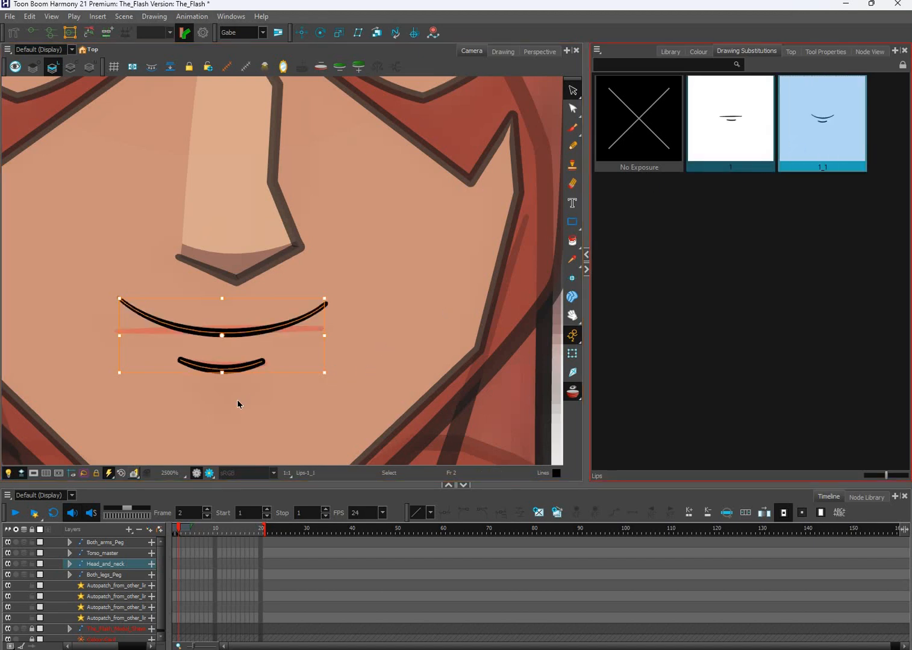
pyautogui.click(284, 386)
pyautogui.click(243, 368)
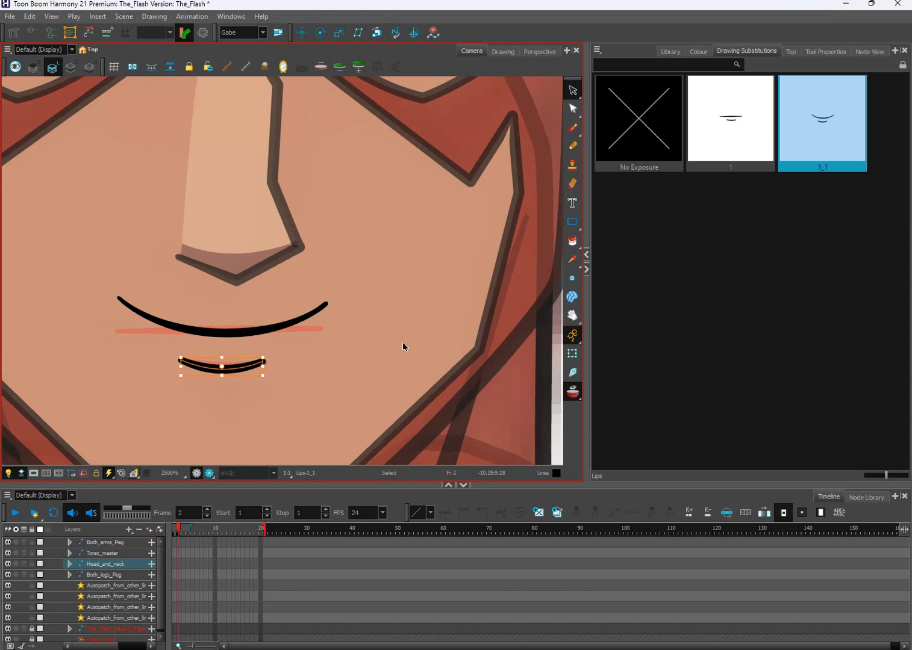
pyautogui.click(805, 143)
pyautogui.click(756, 145)
pyautogui.click(809, 143)
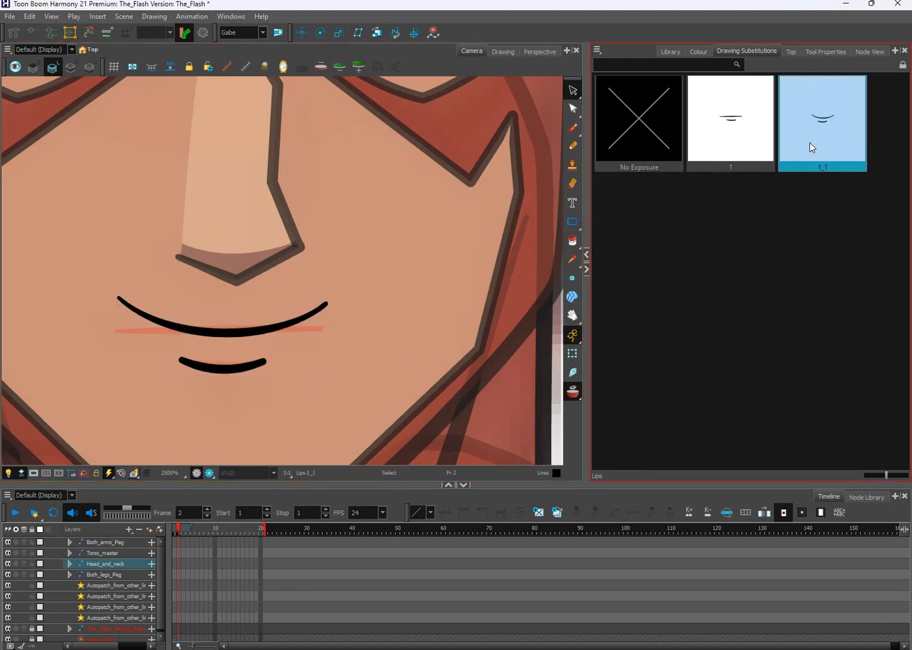
pyautogui.click(762, 155)
pyautogui.click(806, 144)
# - Nudge the left end point of the smile line in Lips drawing 1_1 slightly down and right using the Contour Editor
pyautogui.click(576, 107)
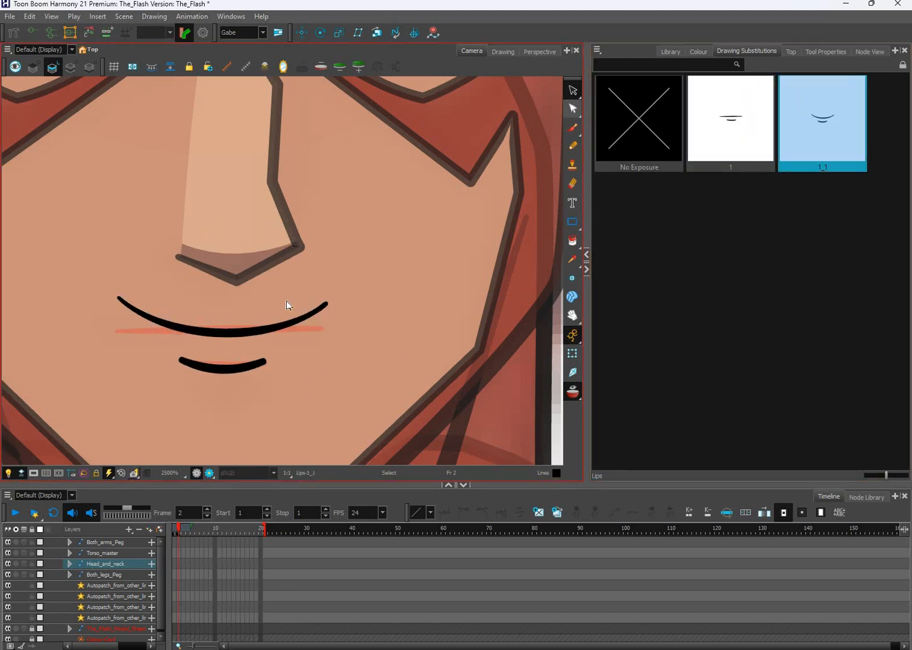
pyautogui.press('Down')
pyautogui.press('Right')
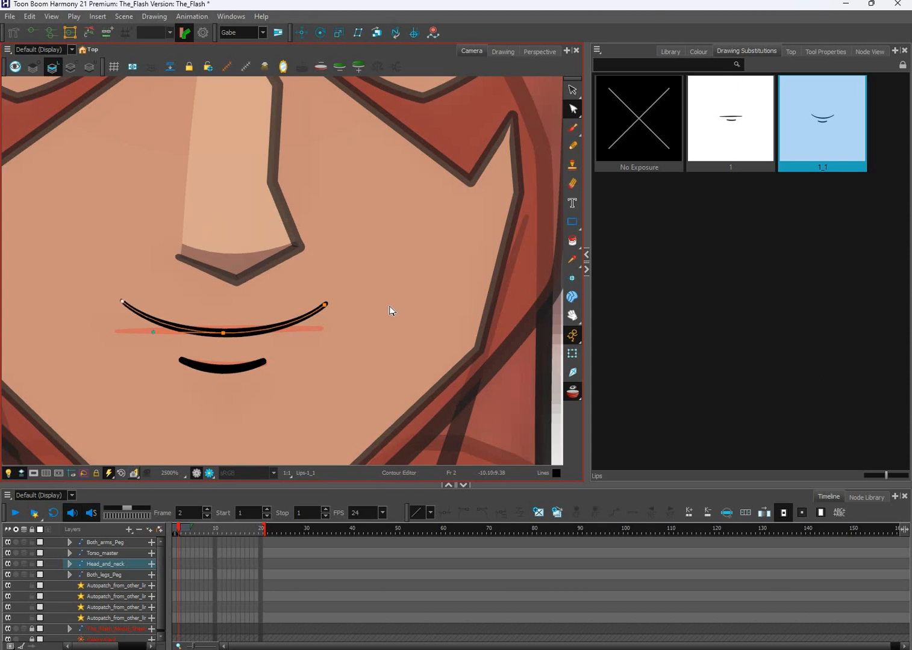
pyautogui.press('Right')
pyautogui.click(435, 339)
pyautogui.press('1')
pyautogui.press('1')
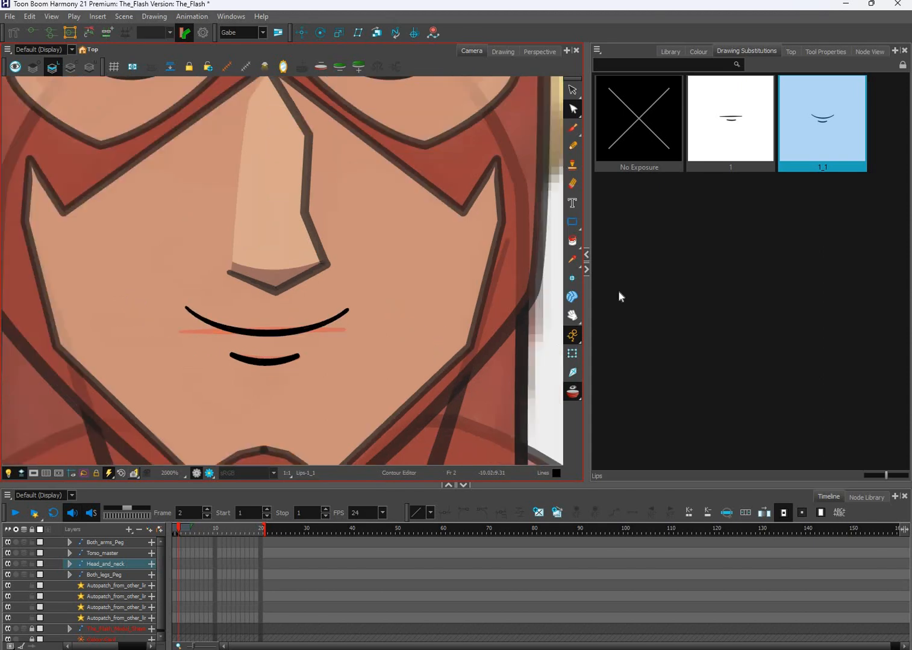
# - Expose the neutral Lips drawing 1 on frame 2 as well, and return to frame 1 of the Lips layer
pyautogui.click(723, 156)
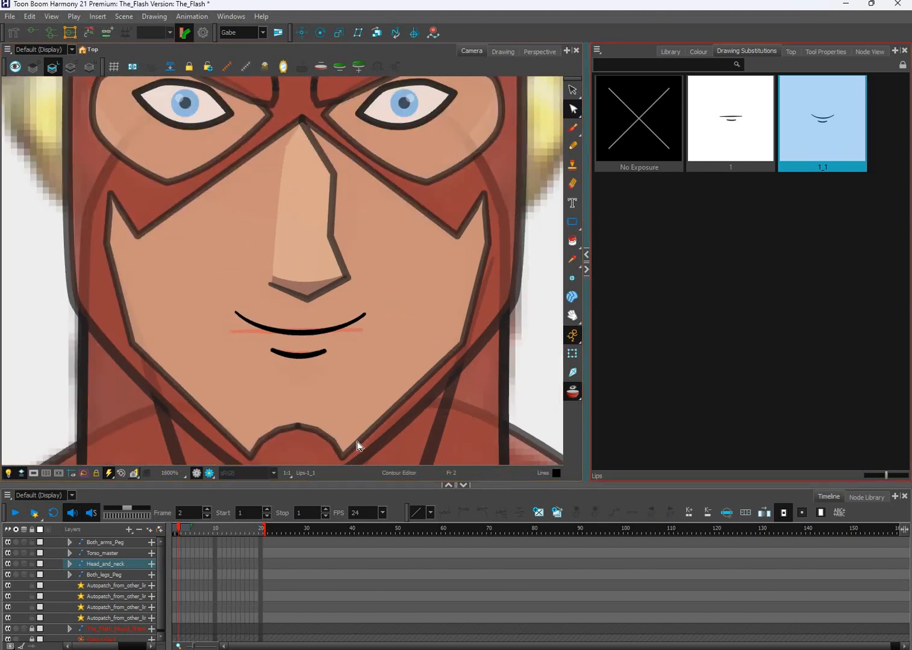
pyautogui.click(184, 542)
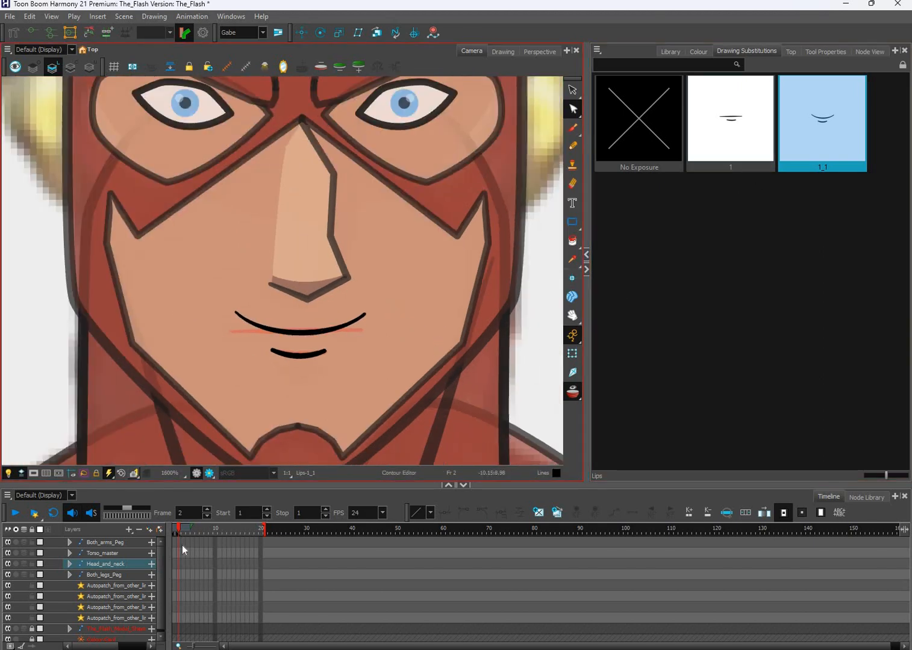
pyautogui.click(730, 513)
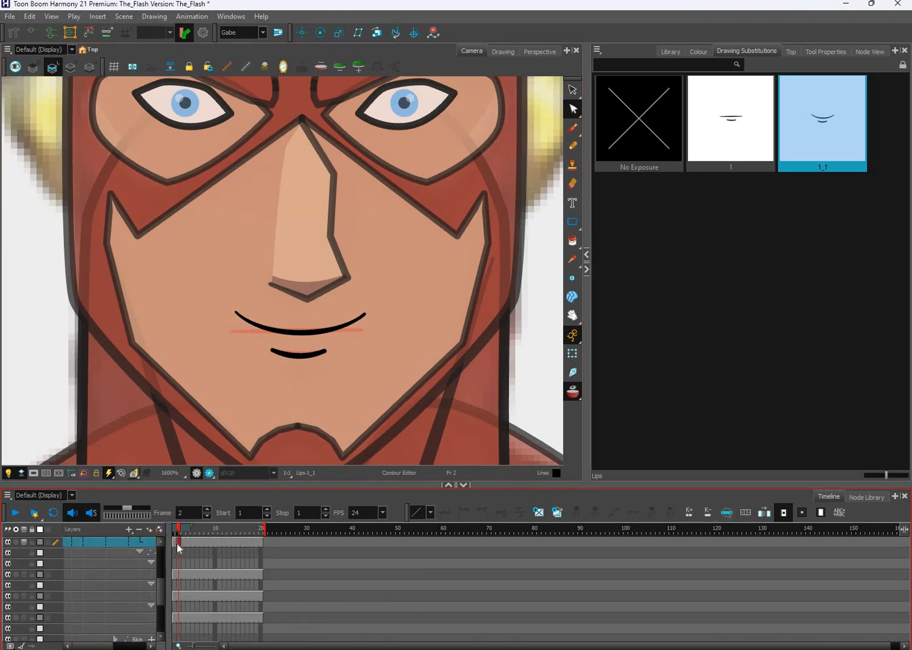
pyautogui.press('2')
pyautogui.press('2')
pyautogui.press('2')
pyautogui.press(',')
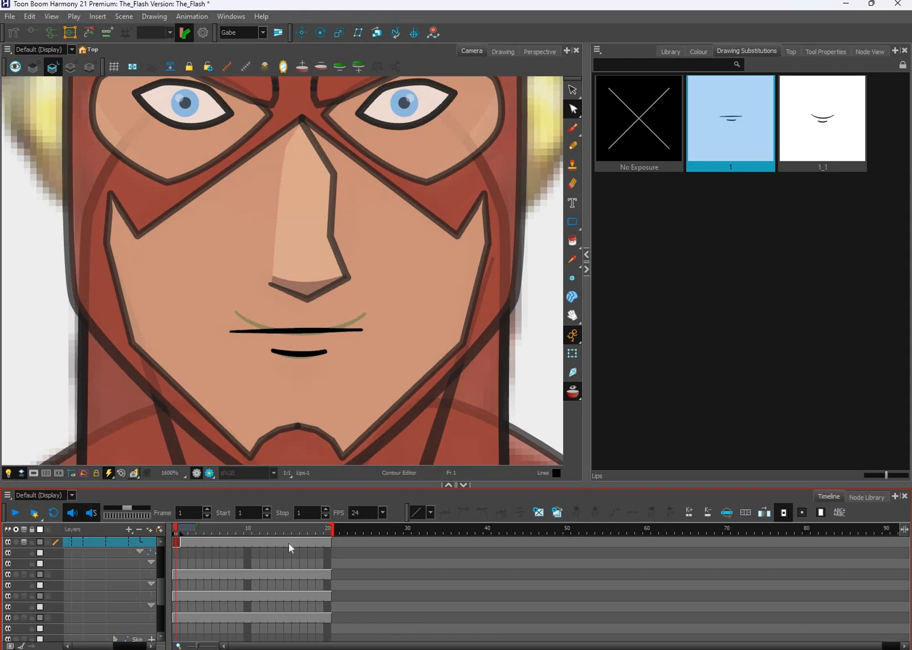
pyautogui.press('.')
pyautogui.click(708, 513)
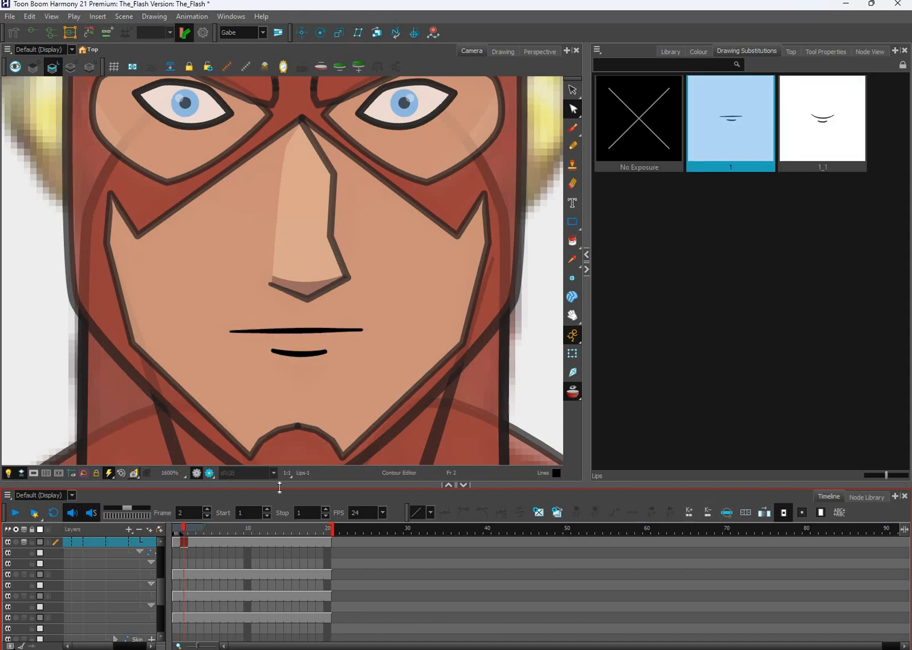
pyautogui.press(',')
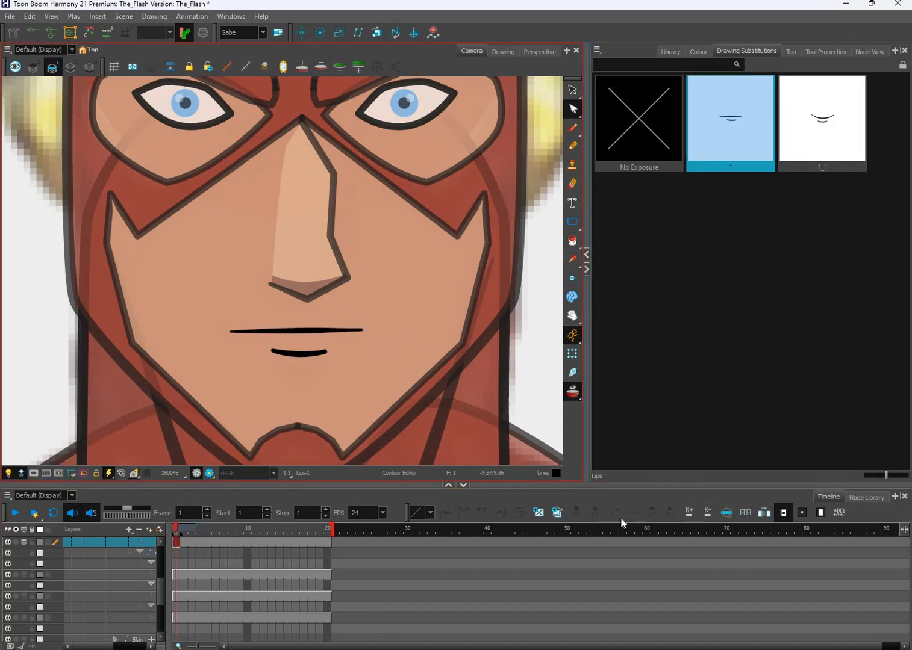
# - Duplicate Lips drawing 1 as an additional substitution and compare the copy with the smiling drawing 1_1
pyautogui.click(605, 516)
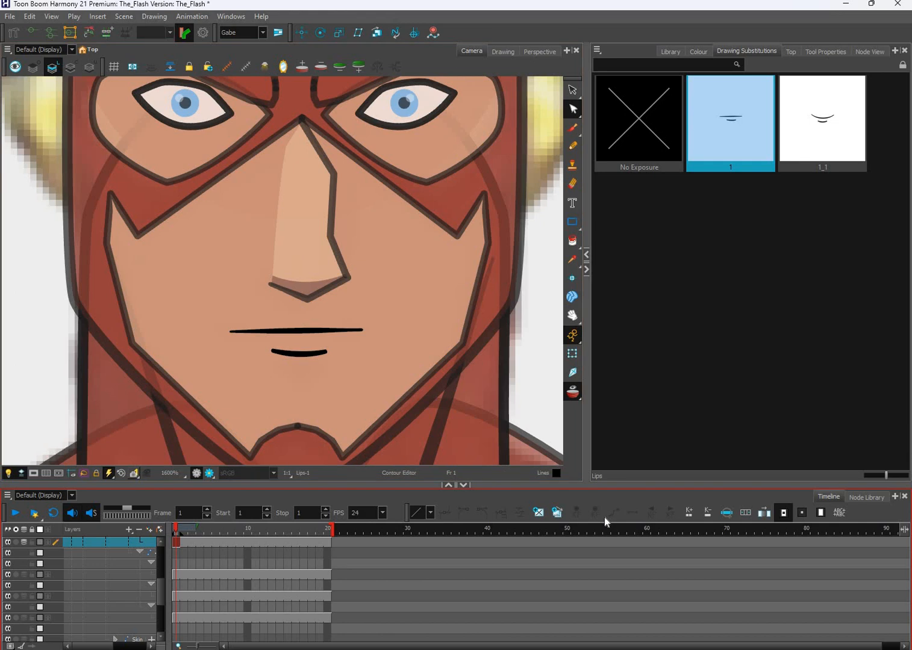
pyautogui.click(316, 336)
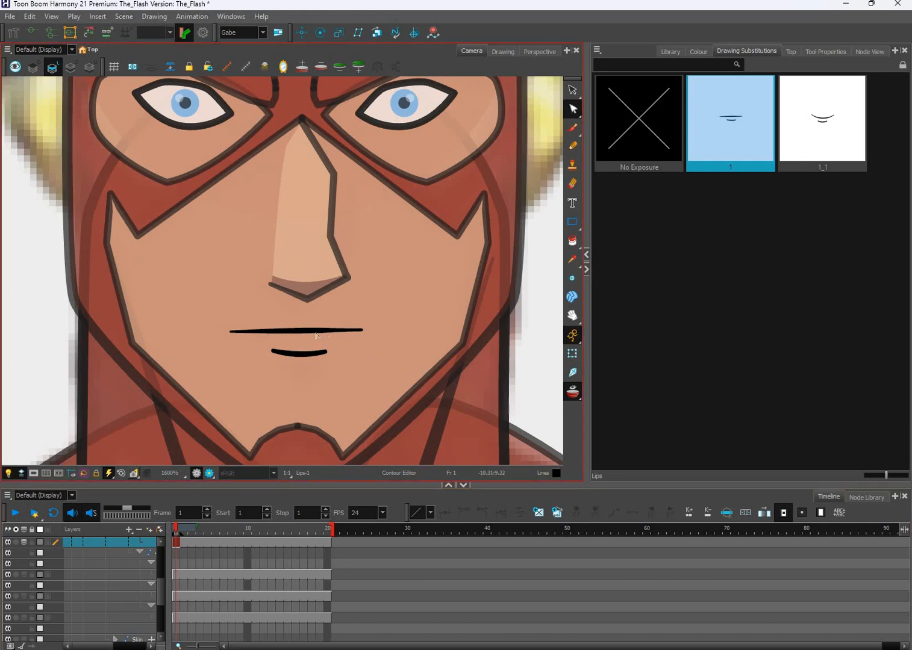
pyautogui.click(536, 517)
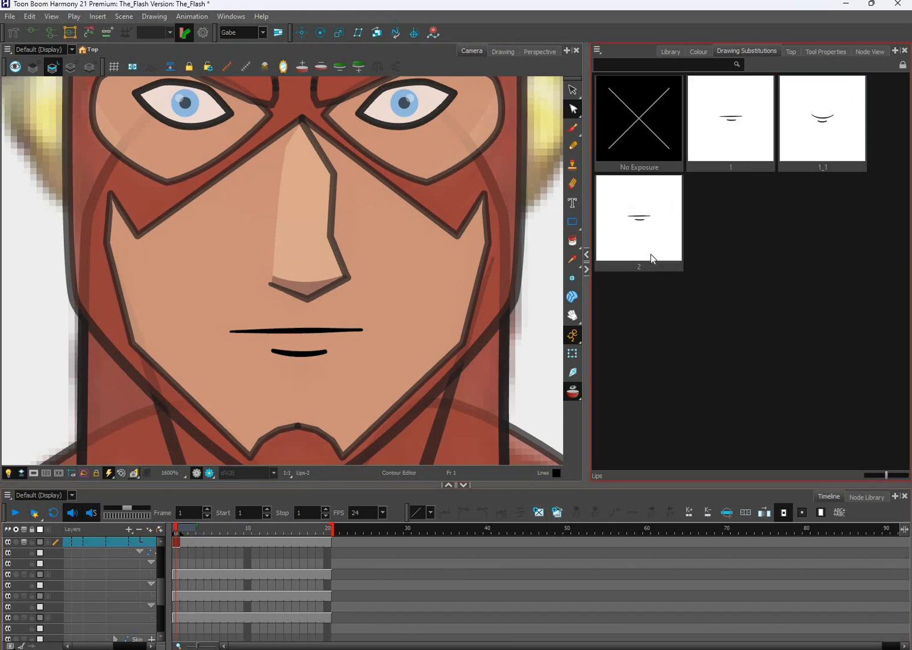
pyautogui.click(830, 156)
pyautogui.click(648, 269)
pyautogui.click(821, 158)
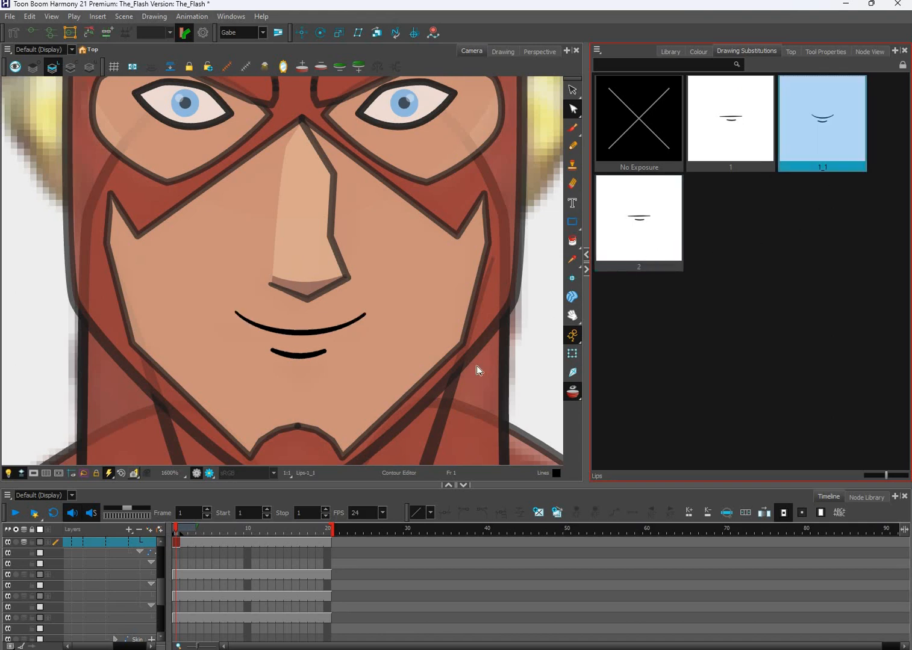
# - Rename the duplicated neutral Lips drawing as 3
pyautogui.click(657, 258)
pyautogui.click(666, 270)
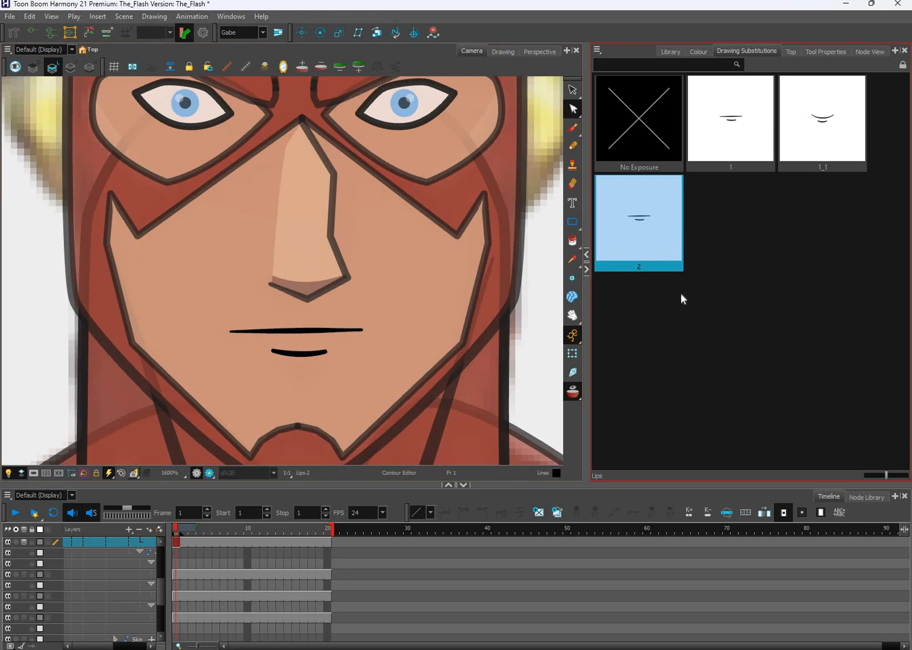
pyautogui.hotkey('ctrl', 'r')
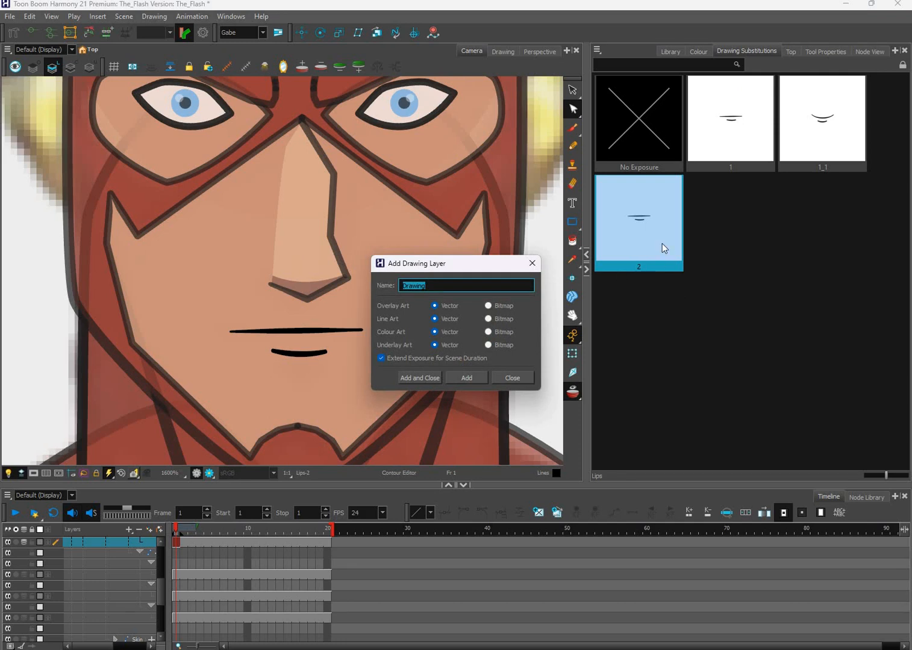
pyautogui.press('Escape')
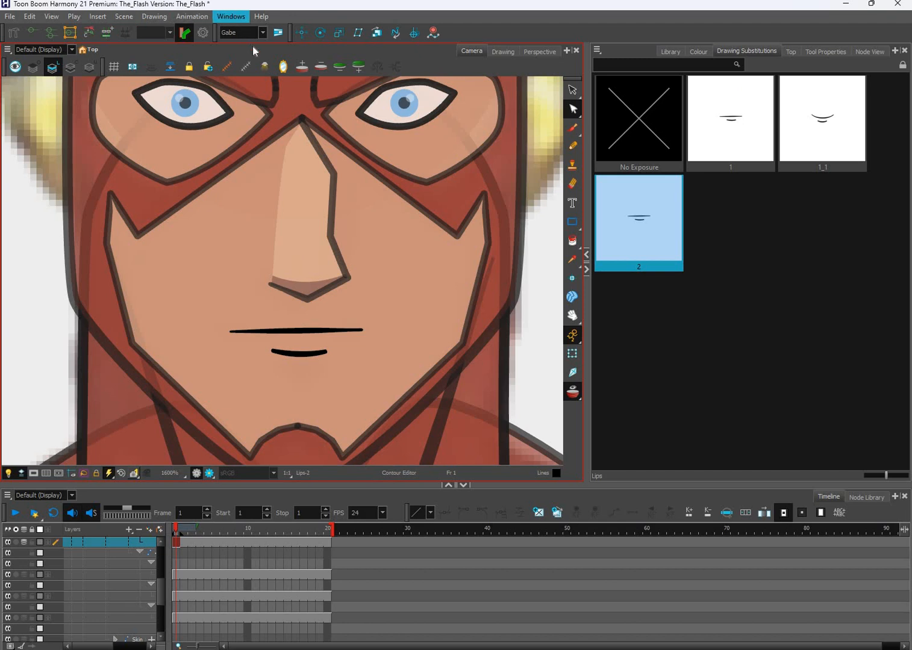
pyautogui.click(240, 17)
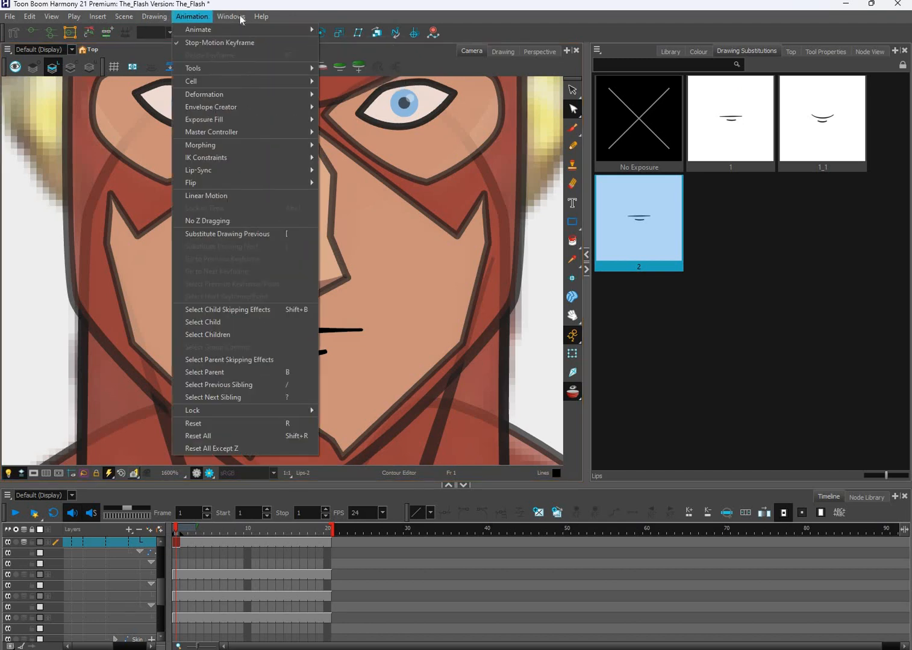
pyautogui.moveTo(237, 18)
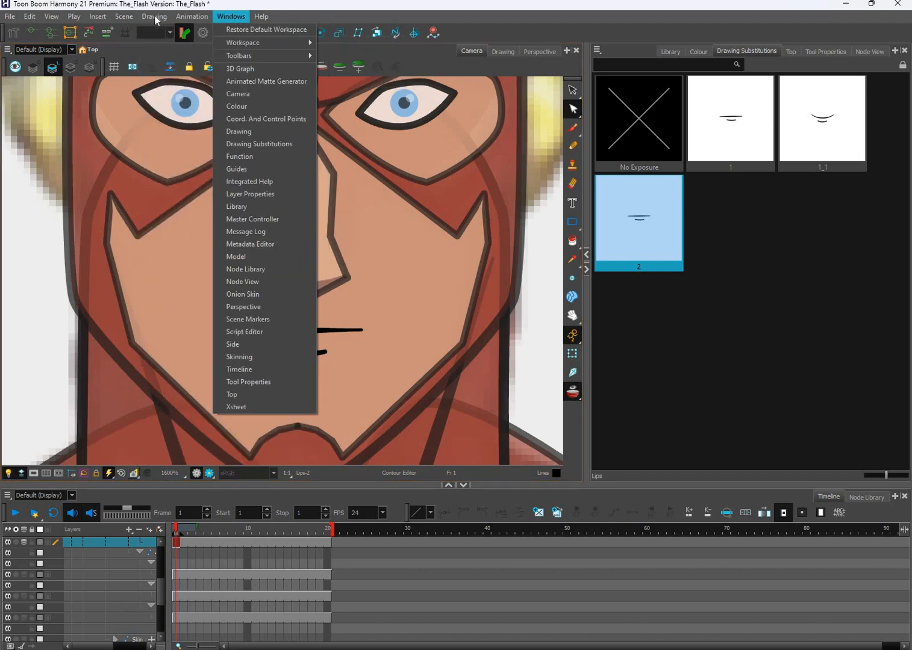
pyautogui.moveTo(162, 21)
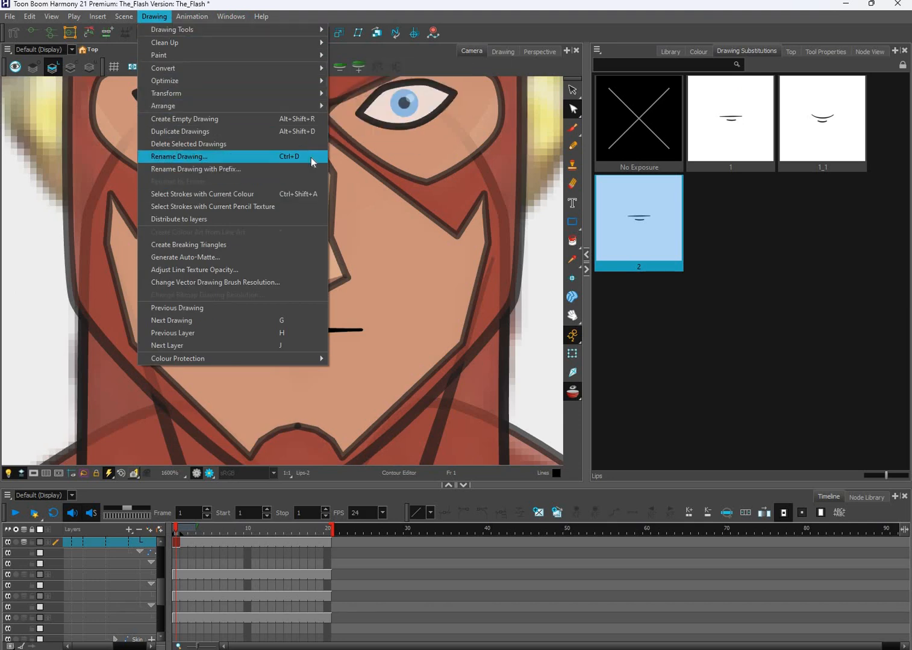
pyautogui.click(656, 247)
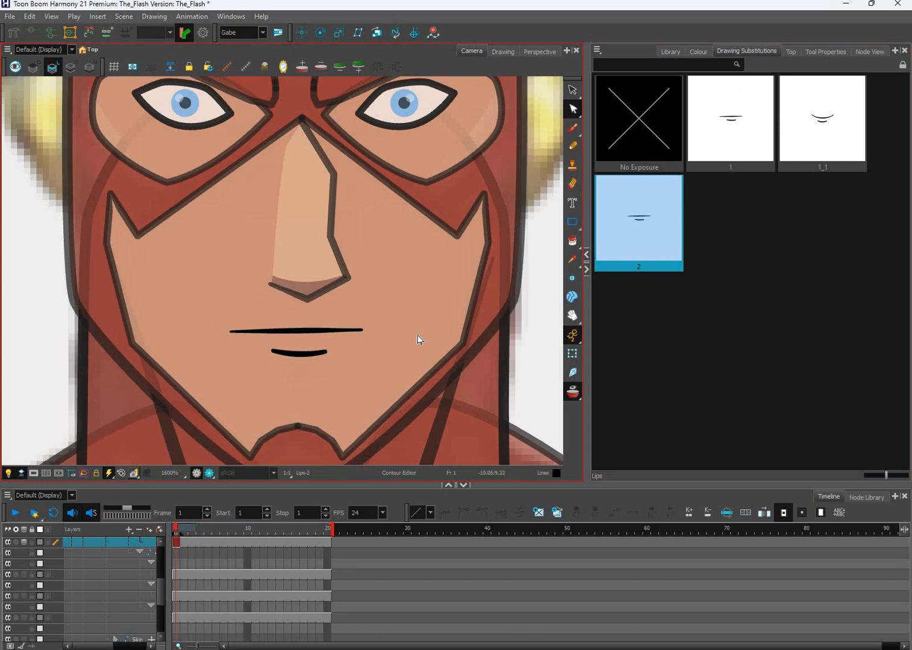
pyautogui.hotkey('ctrl', 'd')
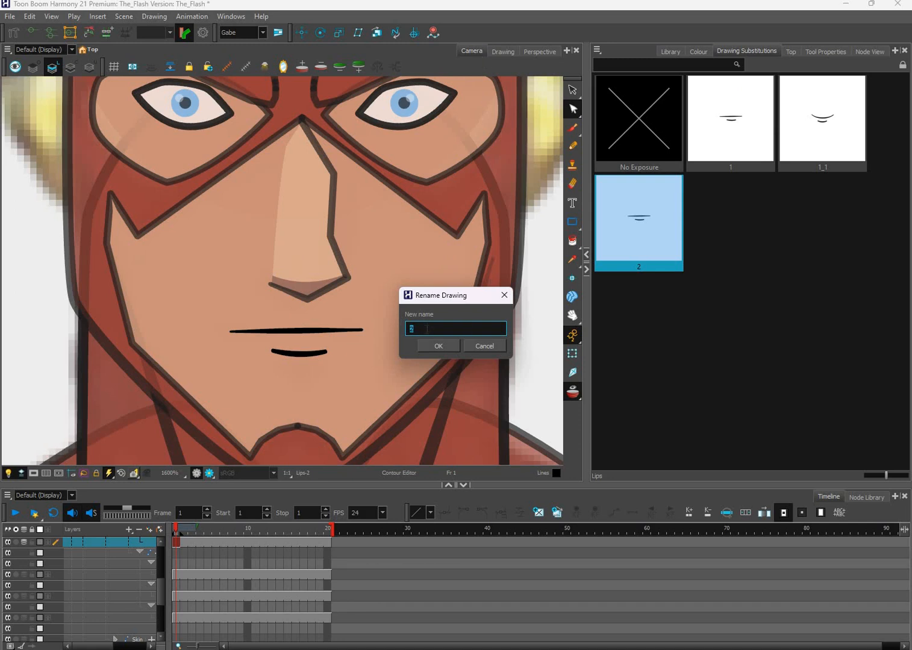
pyautogui.write('3')
pyautogui.press('Return')
# - Rename the smiling Lips substitution 1_1 as 2
pyautogui.click(828, 157)
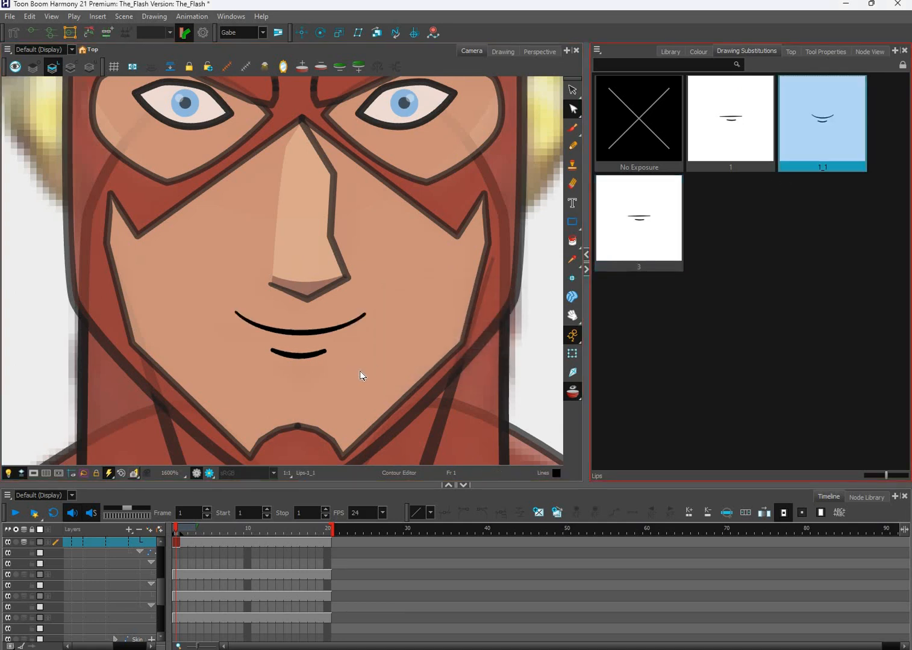
pyautogui.hotkey('ctrl', 'r')
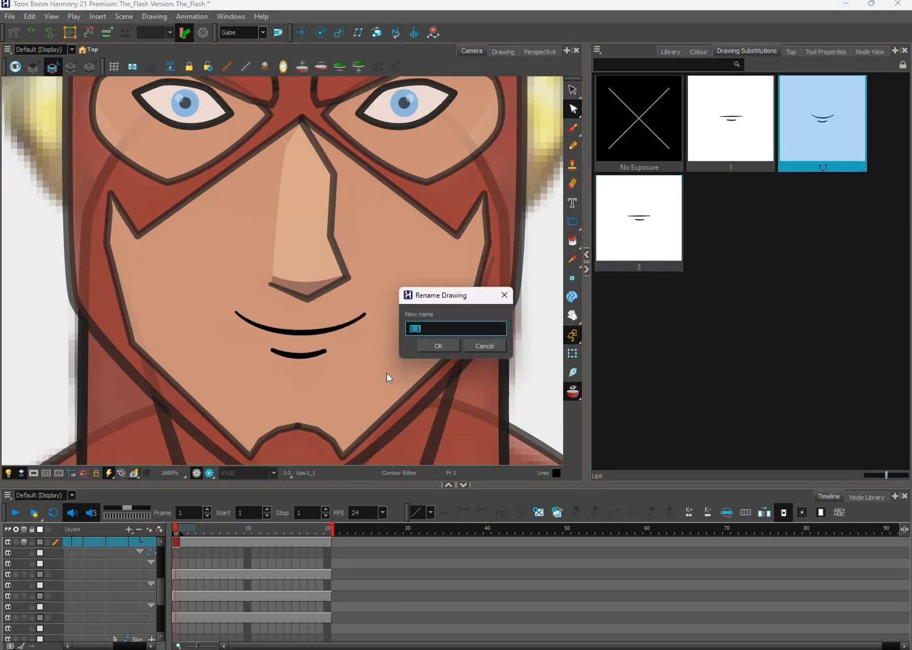
pyautogui.write('2')
pyautogui.click(438, 347)
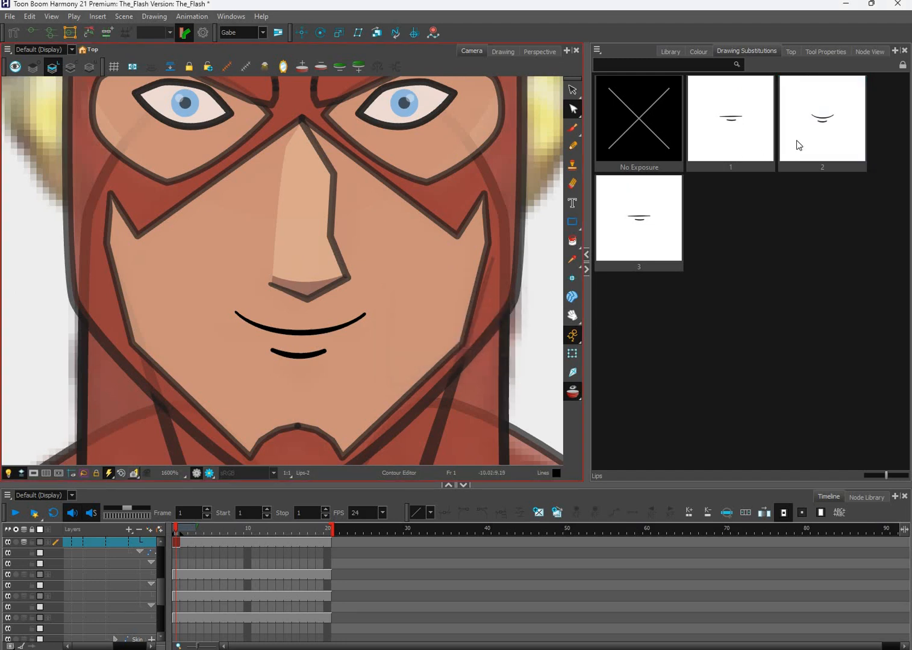
# - Flip through Lips substitutions 1, 2 and 3, and select the strokes of drawing 3 to inspect their contour points
pyautogui.click(741, 150)
pyautogui.press('Right')
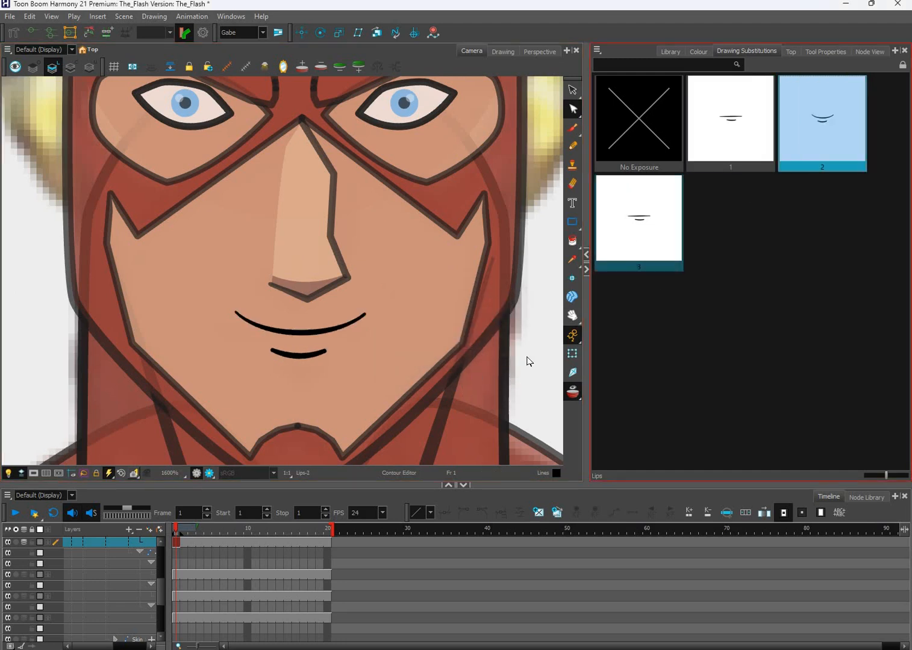
pyautogui.click(613, 244)
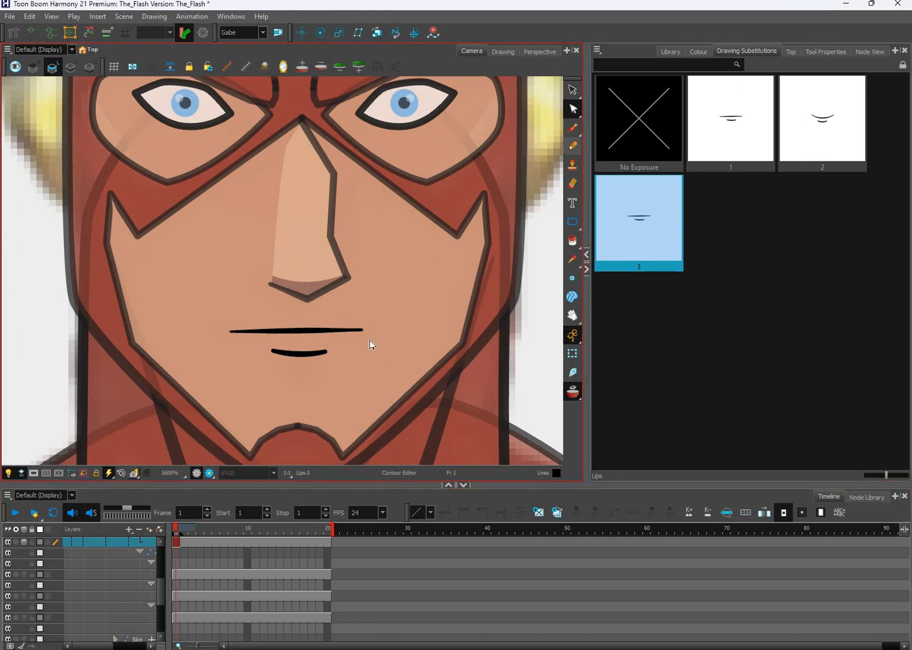
pyautogui.click(572, 109)
pyautogui.moveTo(218, 298); pyautogui.dragTo(409, 389)
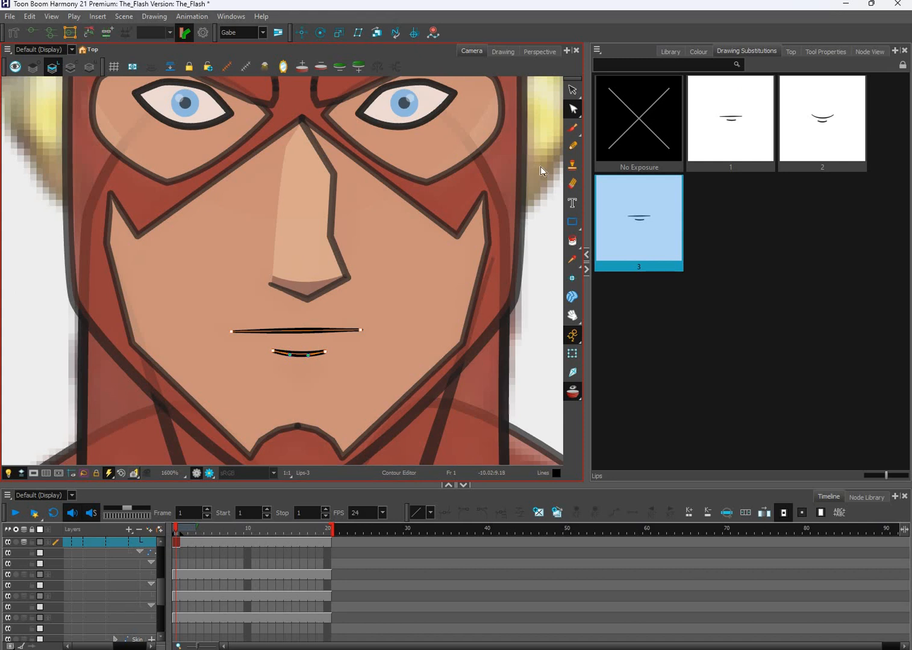
# - Expose Lips drawing 1 on frame 1 and drawing 3 on frame 2
pyautogui.click(186, 542)
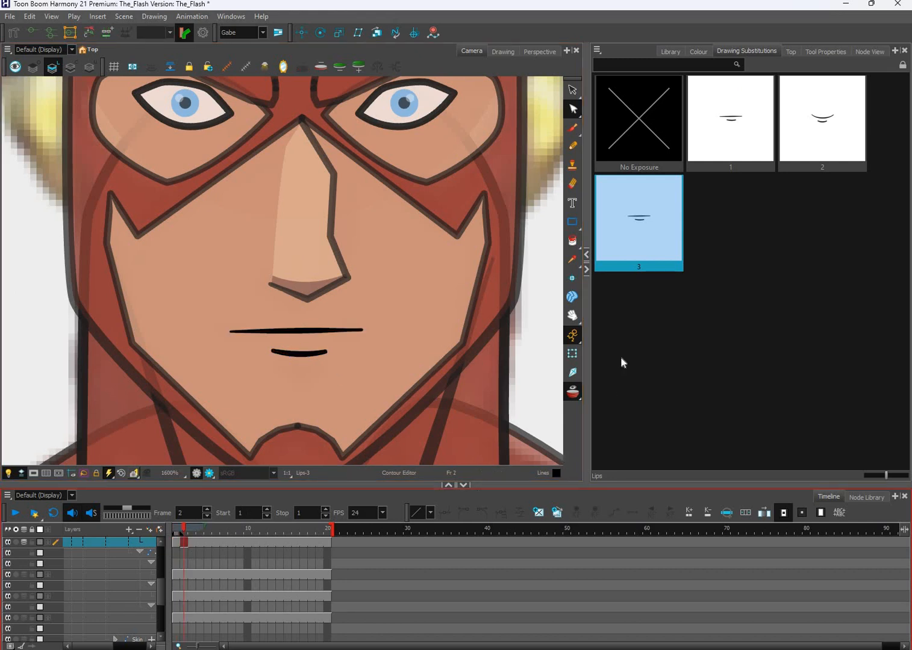
pyautogui.click(177, 542)
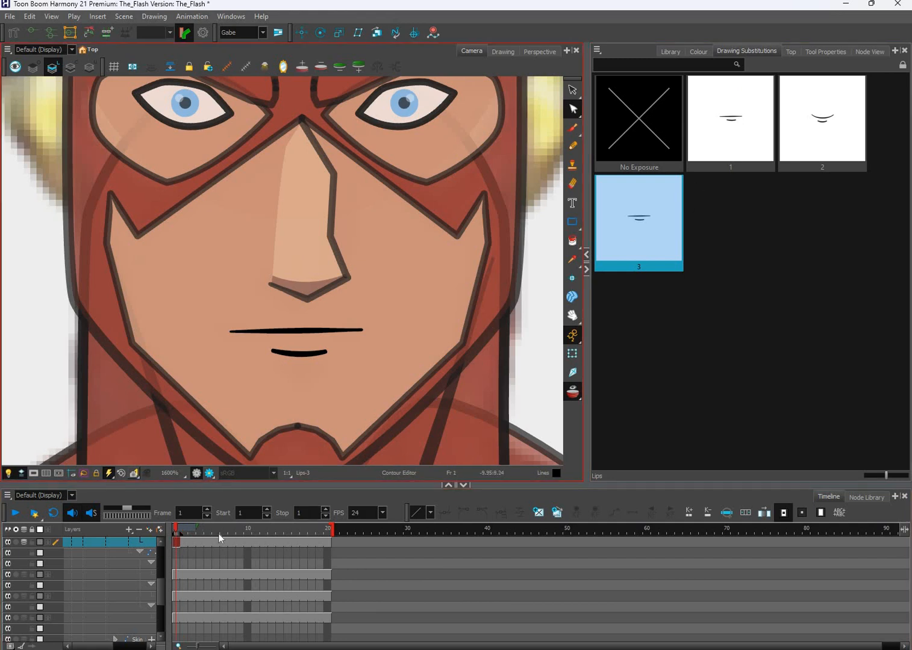
pyautogui.click(184, 541)
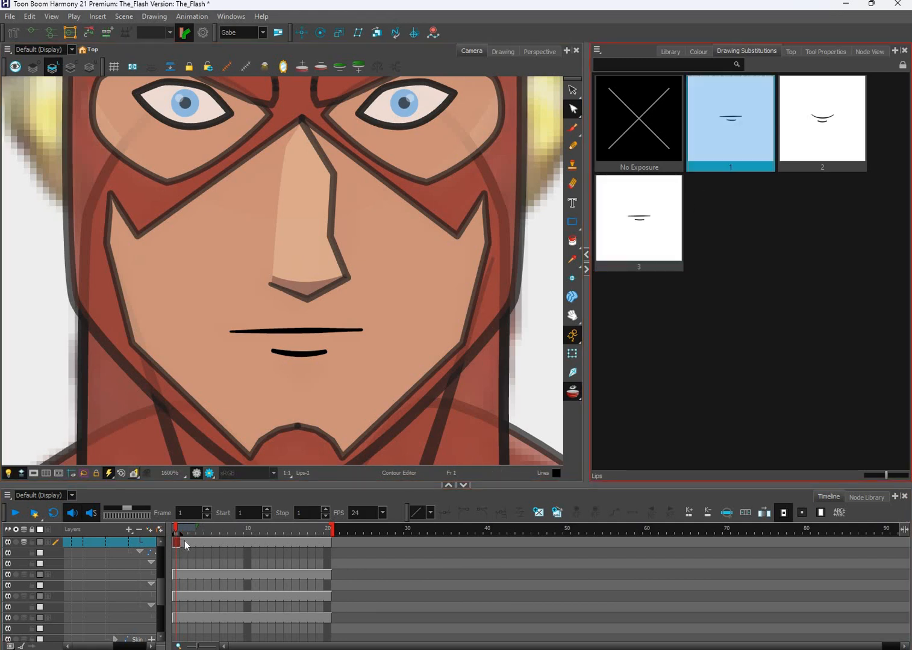
pyautogui.click(648, 252)
pyautogui.click(294, 344)
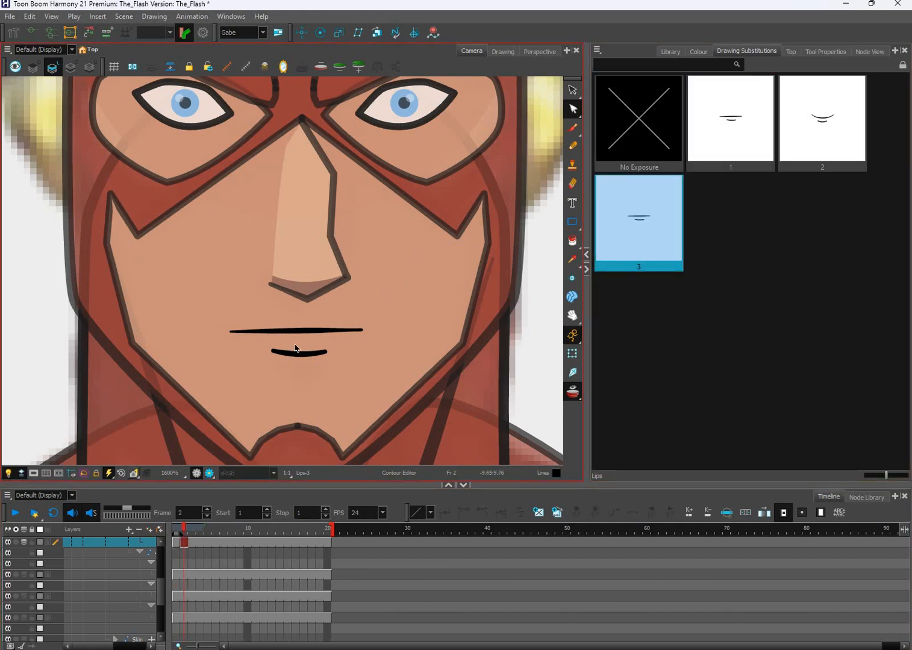
# - Delete both mouth strokes from Lips drawing 3 on frame 2
pyautogui.hotkey('alt', 's')
pyautogui.moveTo(301, 279); pyautogui.dragTo(367, 368)
pyautogui.press('Delete')
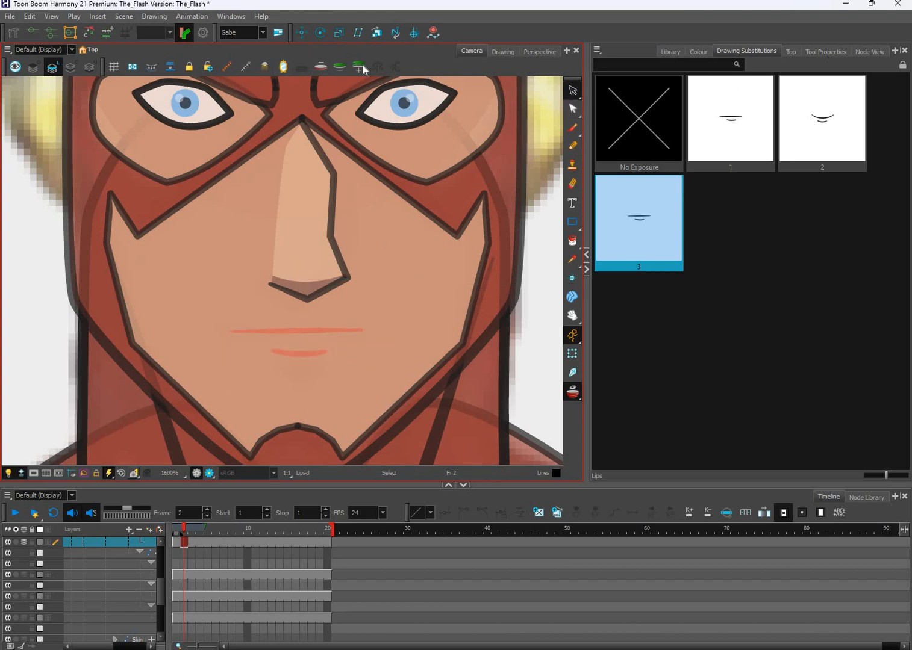
# - Try lower onion skin and light table opacity values in the transparency settings
pyautogui.click(265, 67)
pyautogui.click(499, 295)
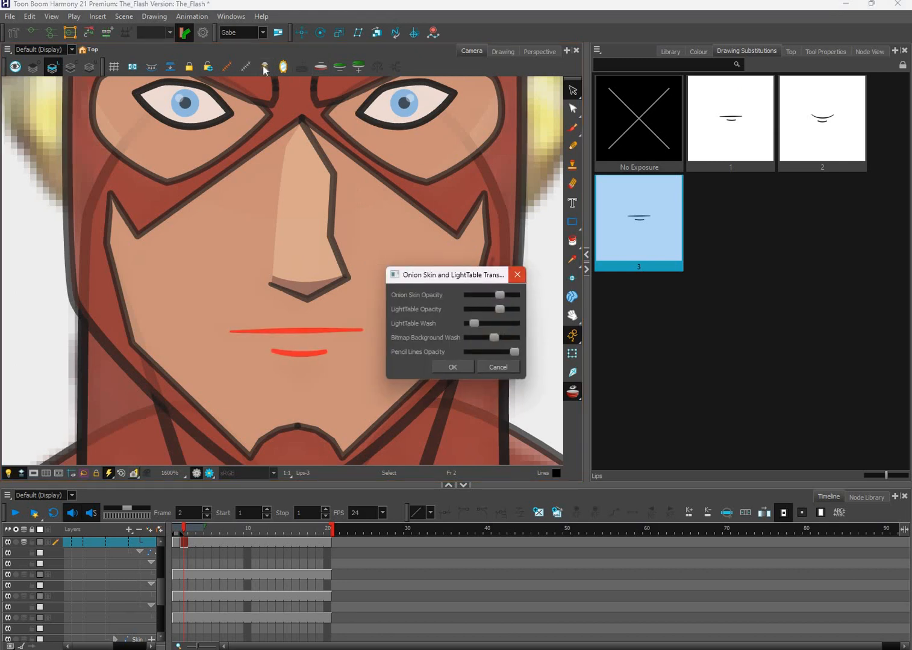
pyautogui.click(517, 275)
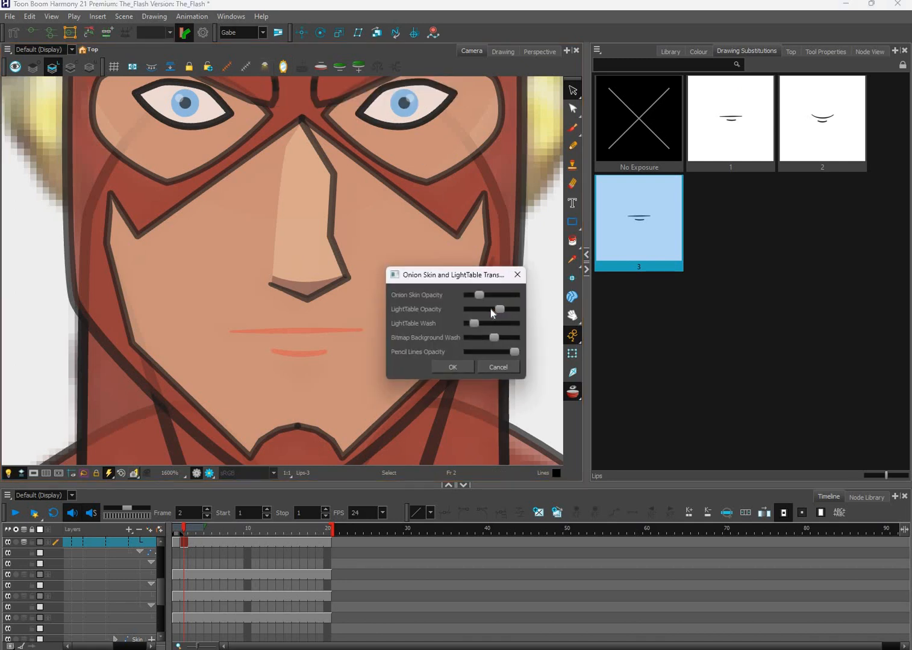
pyautogui.moveTo(482, 310)
pyautogui.mouseDown()
pyautogui.moveTo(498, 312)
pyautogui.moveTo(474, 330)
pyautogui.mouseUp()
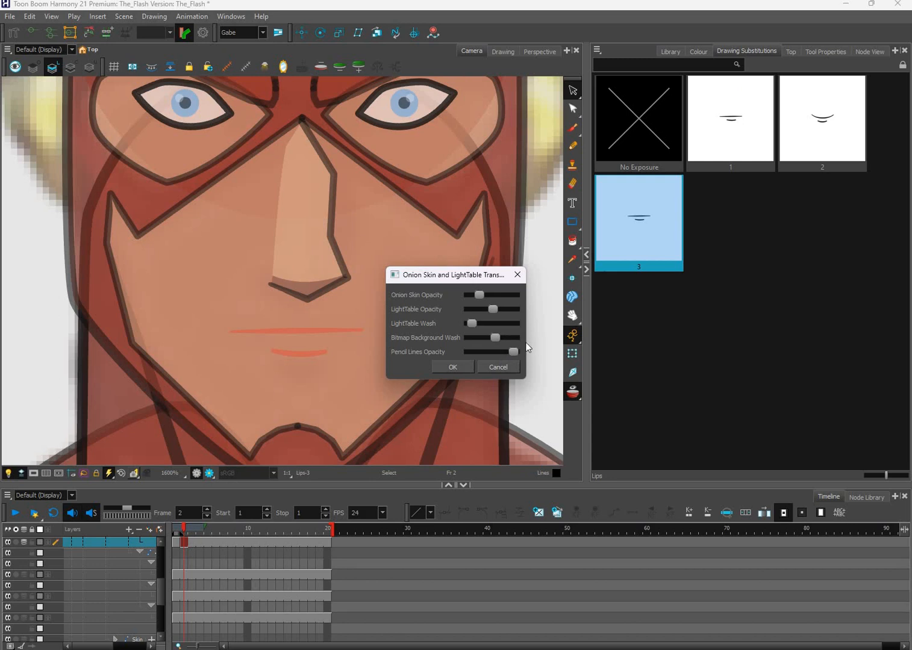
pyautogui.click(518, 275)
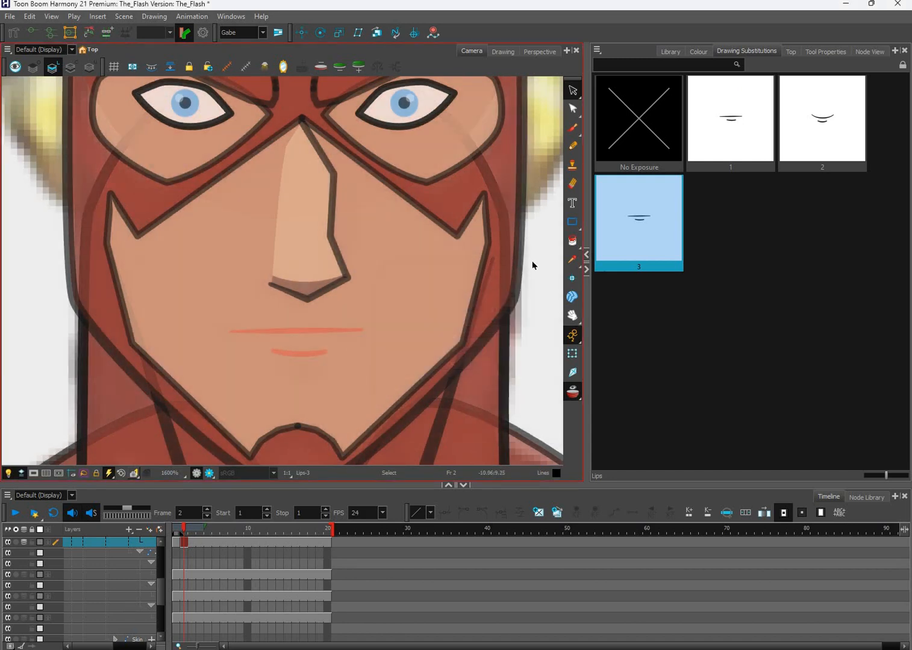
# - Try a rectangle over the onion-skinned mouth on frame 2 using the current pencil size, and undo it
pyautogui.click(573, 226)
pyautogui.moveTo(242, 313); pyautogui.dragTo(375, 363)
pyautogui.hotkey('ctrl', 'z')
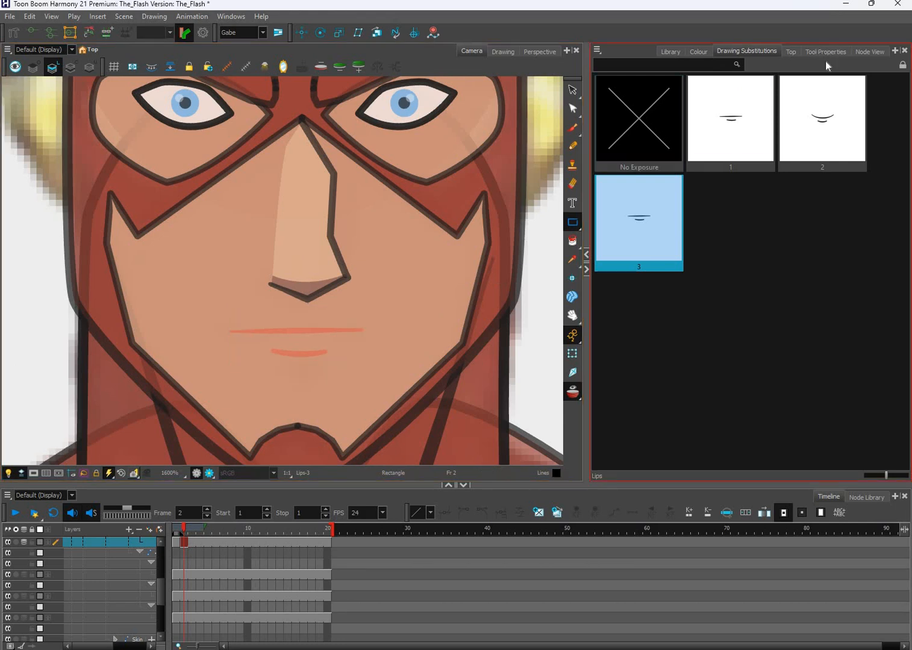
# - Check the pencil thickness of the upper mouth stroke in Lips drawing 1 on frame 1
pyautogui.click(825, 52)
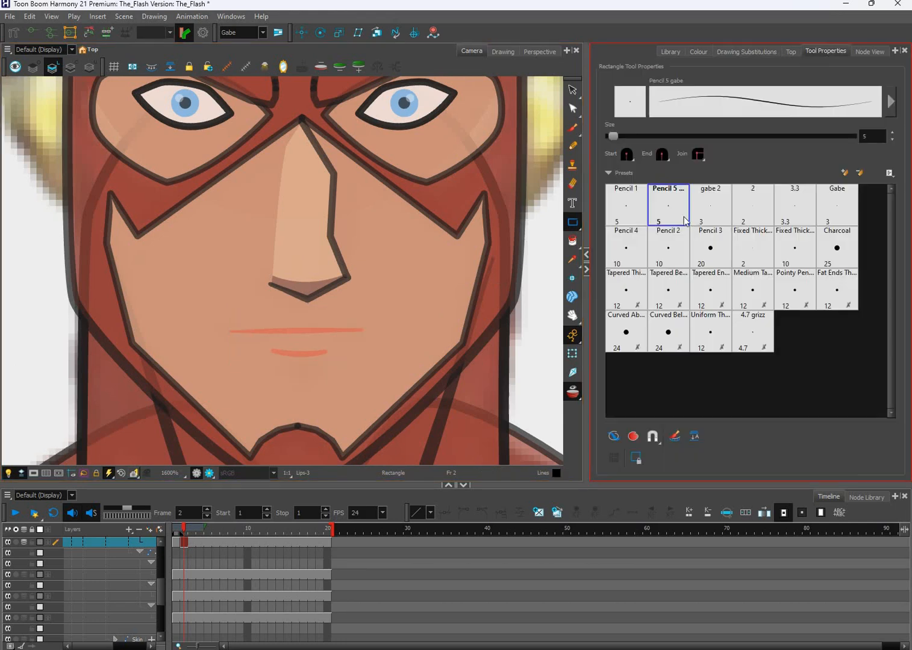
pyautogui.click(573, 90)
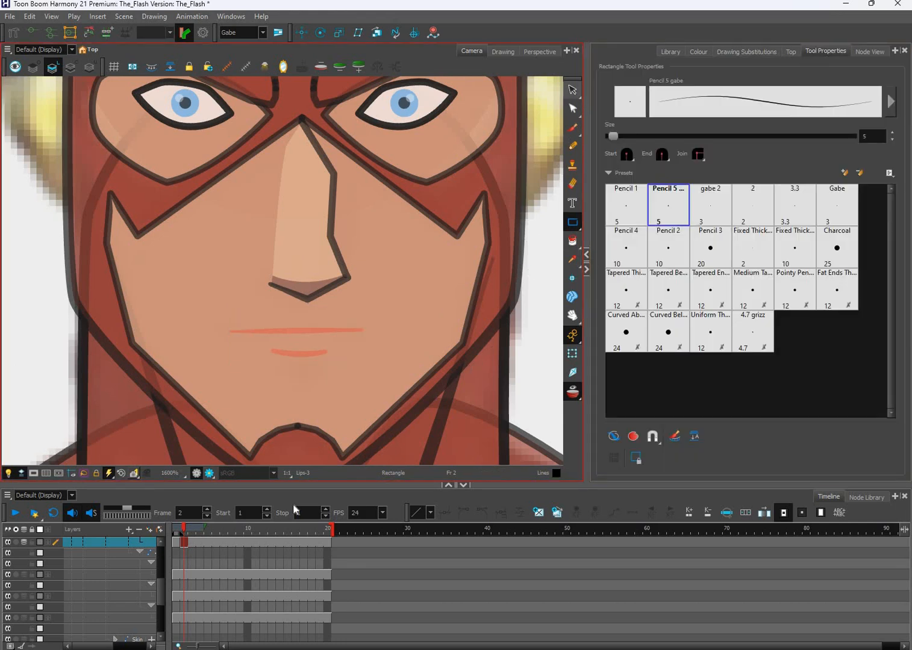
pyautogui.click(176, 542)
pyautogui.click(328, 332)
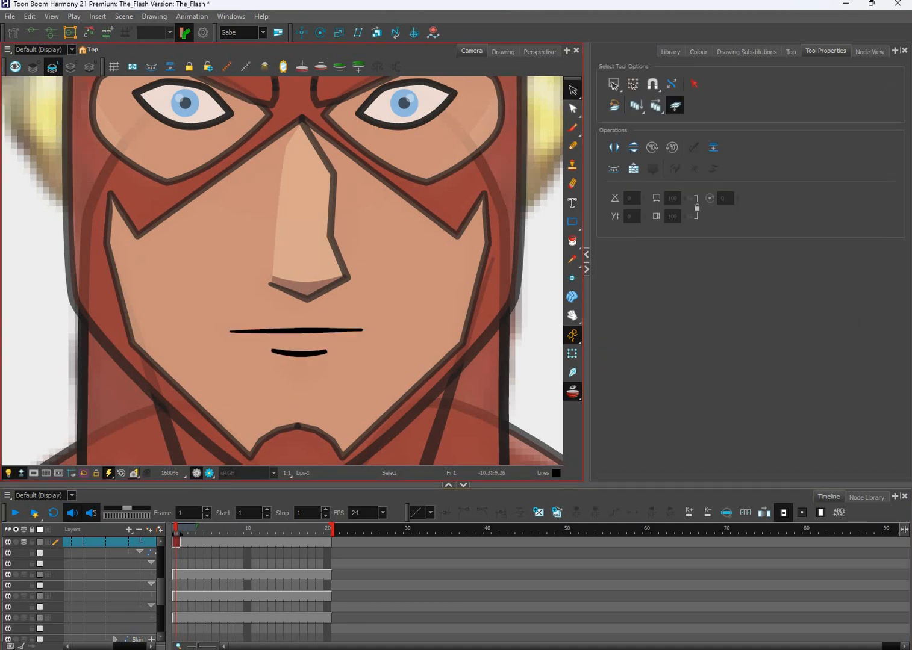
pyautogui.moveTo(861, 273); pyautogui.dragTo(548, 254)
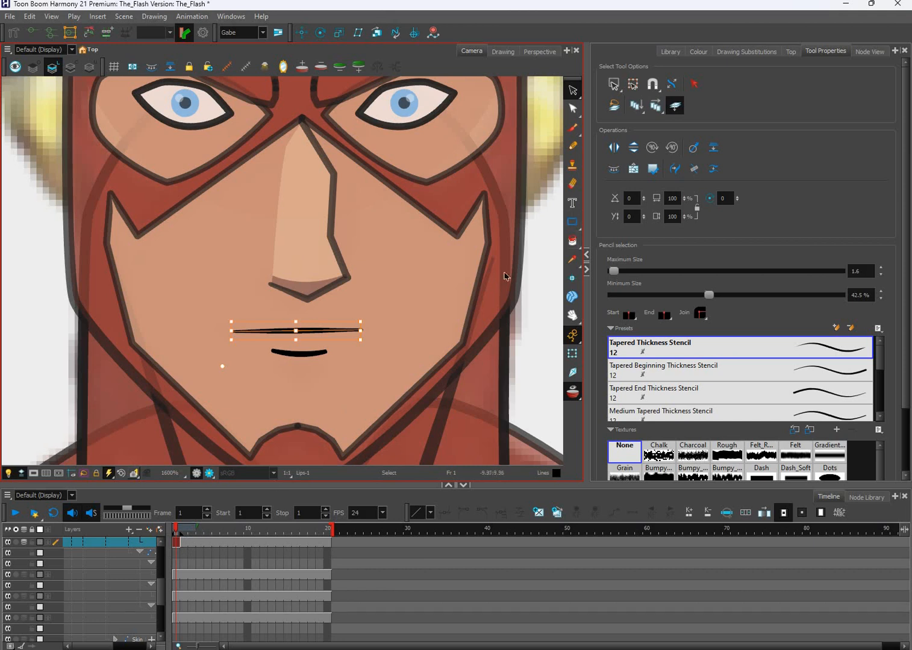
# - Draw a rectangle over the onion-skinned mouth on frame 2 with pencil size 1.6, replacing an undone trial at size 2
pyautogui.press('.')
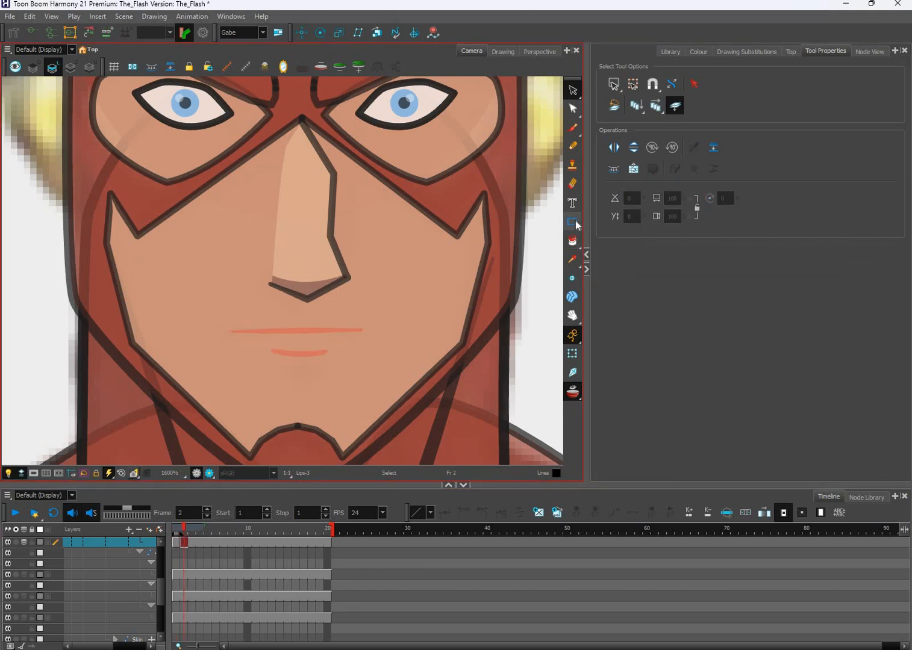
pyautogui.click(572, 222)
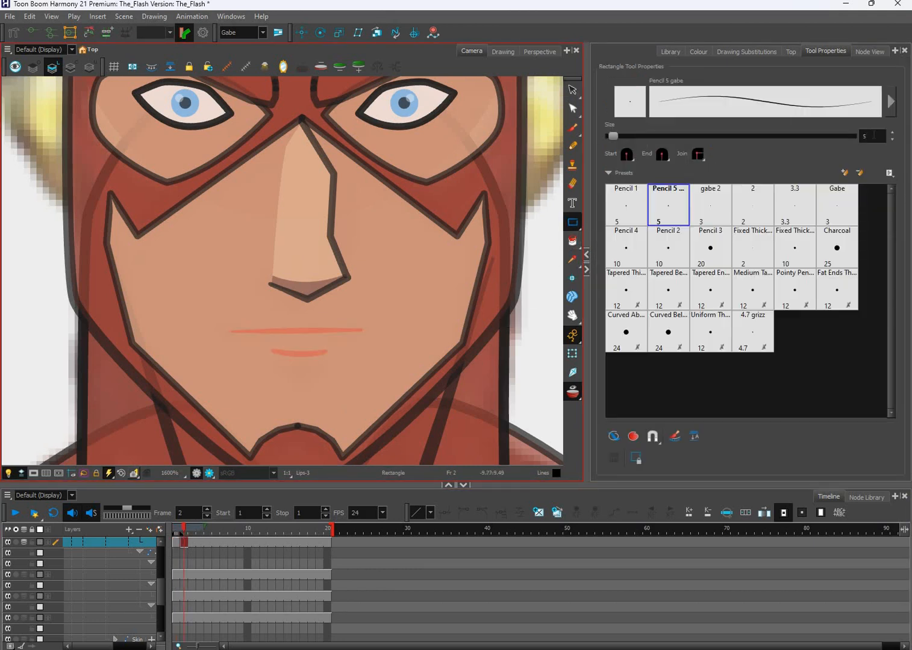
pyautogui.click(859, 145)
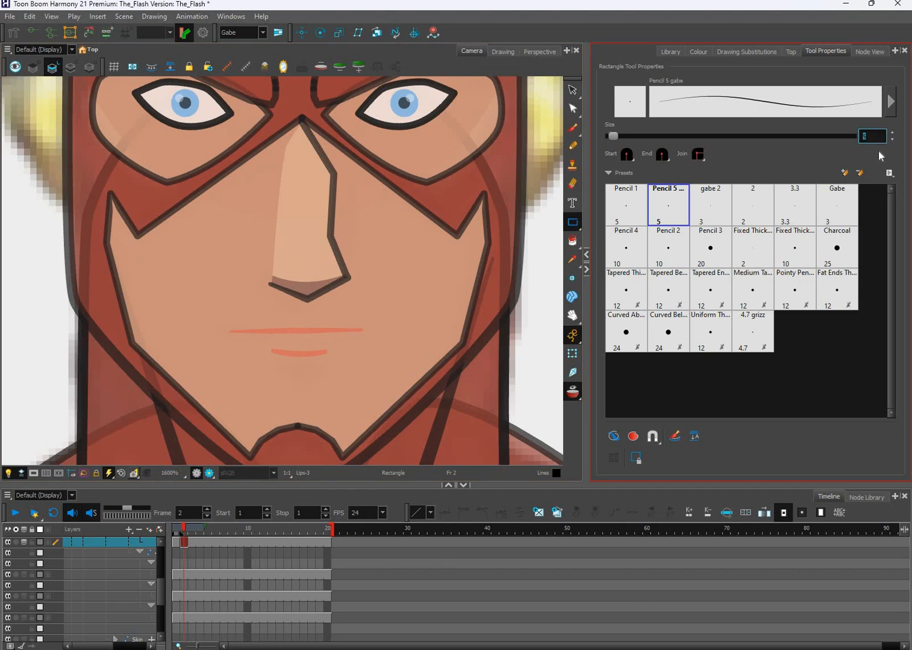
pyautogui.write('2')
pyautogui.moveTo(238, 311); pyautogui.dragTo(384, 368)
pyautogui.hotkey('ctrl', 'z')
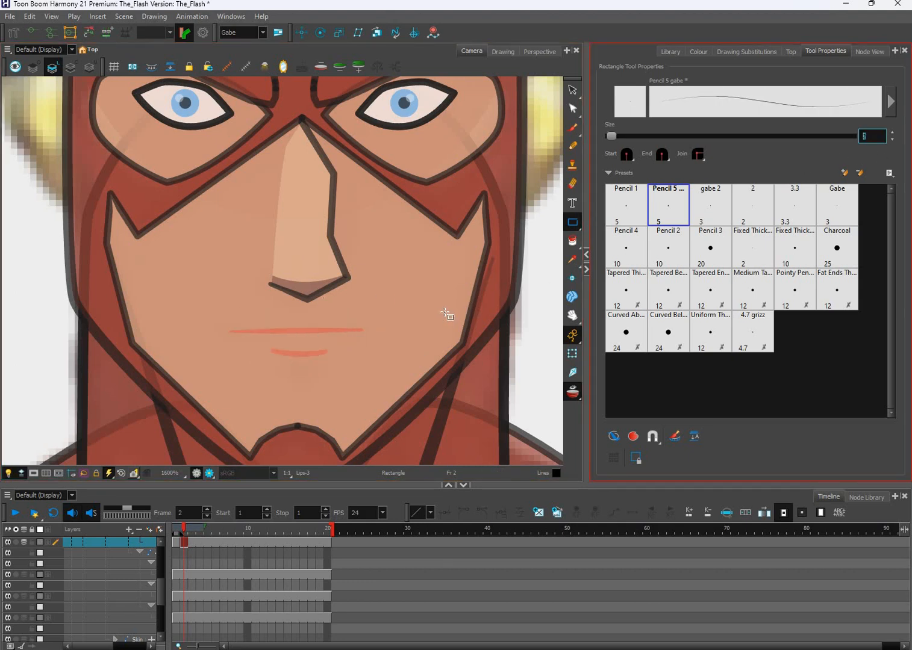
pyautogui.write('1.6')
pyautogui.moveTo(375, 365); pyautogui.dragTo(238, 302)
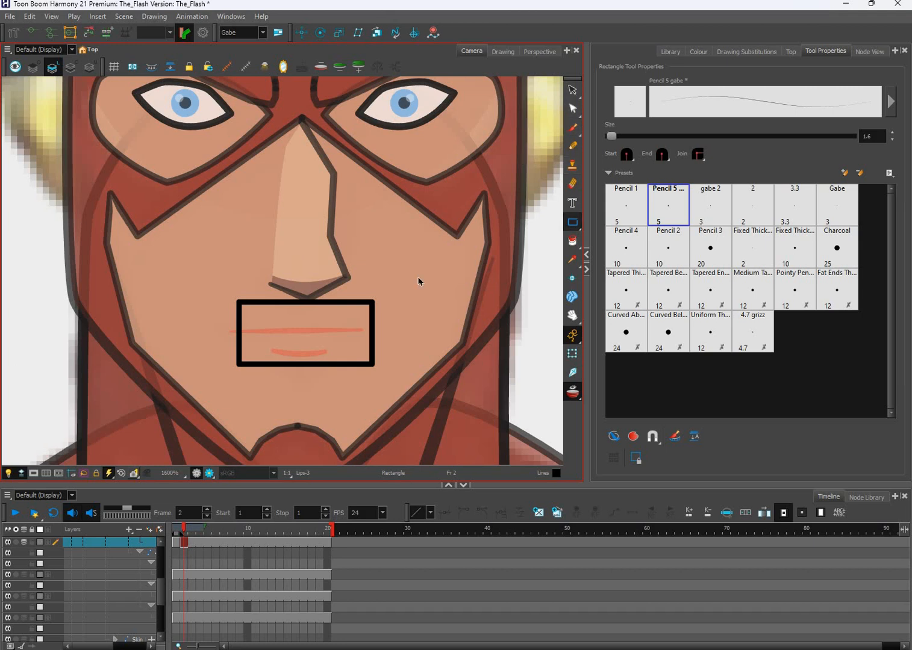
# - Select the rectangle and nudge it slightly left and down until its upper edge sits just above the onion-skinned lip line
pyautogui.hotkey('alt', 's')
pyautogui.hotkey('ctrl', 'a')
pyautogui.press('Left')
pyautogui.press('Left')
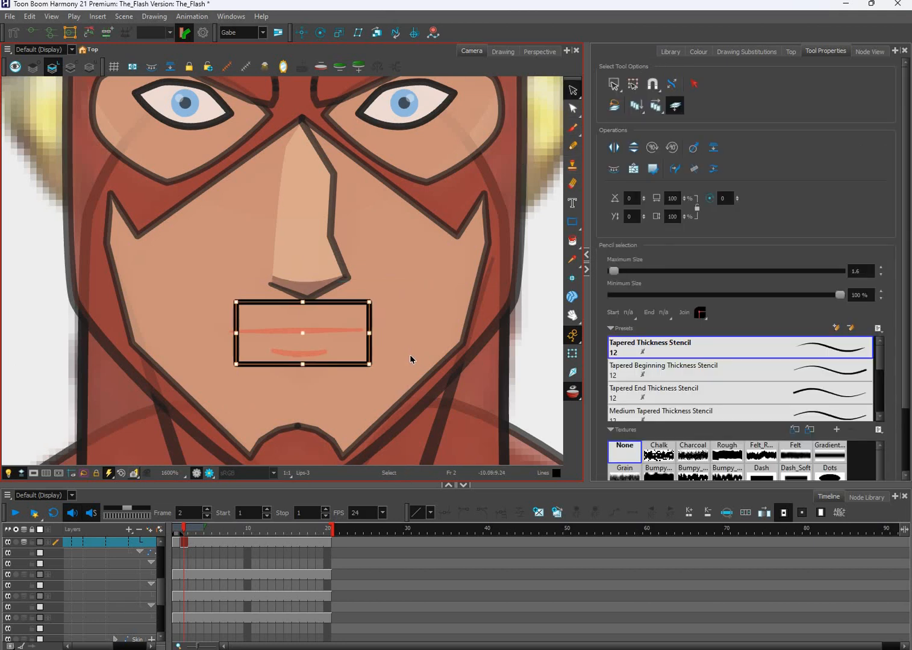
pyautogui.press('Down')
pyautogui.press('Down')
pyautogui.press('Down')
pyautogui.press('Down')
pyautogui.press('Down')
pyautogui.press('Down')
pyautogui.press('Down')
pyautogui.press('Down')
pyautogui.press('Down')
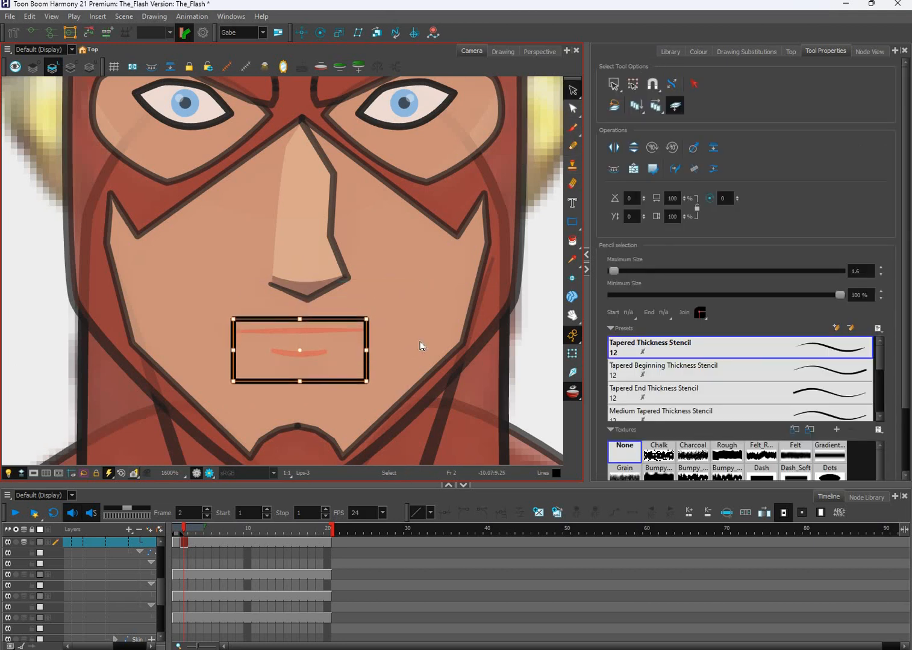
# - Add a contour point at the middle of the rectangle's lower edge and delete both lower corner points to form a triangle
pyautogui.hotkey('alt', 'q')
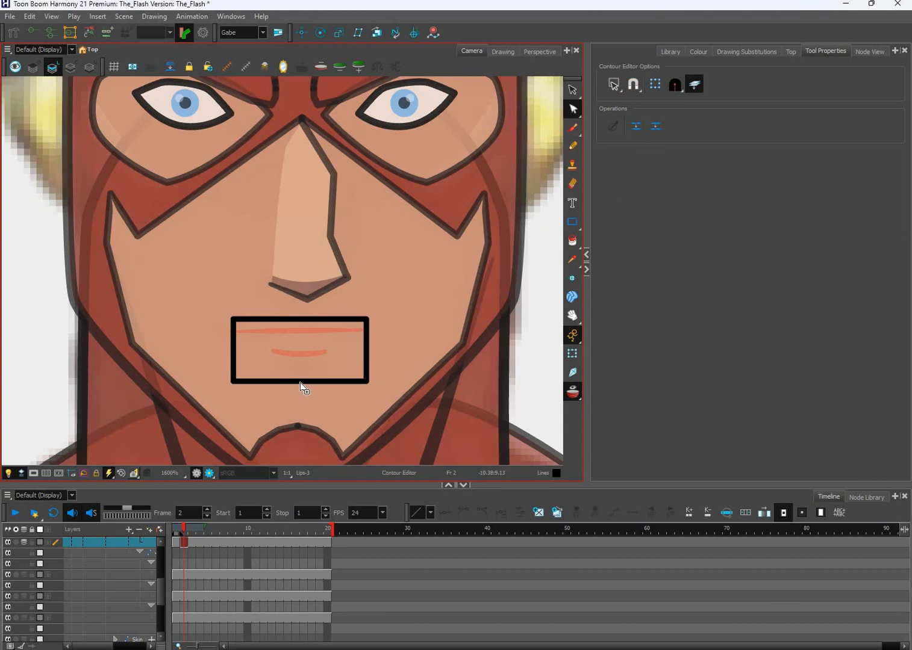
pyautogui.click(301, 383)
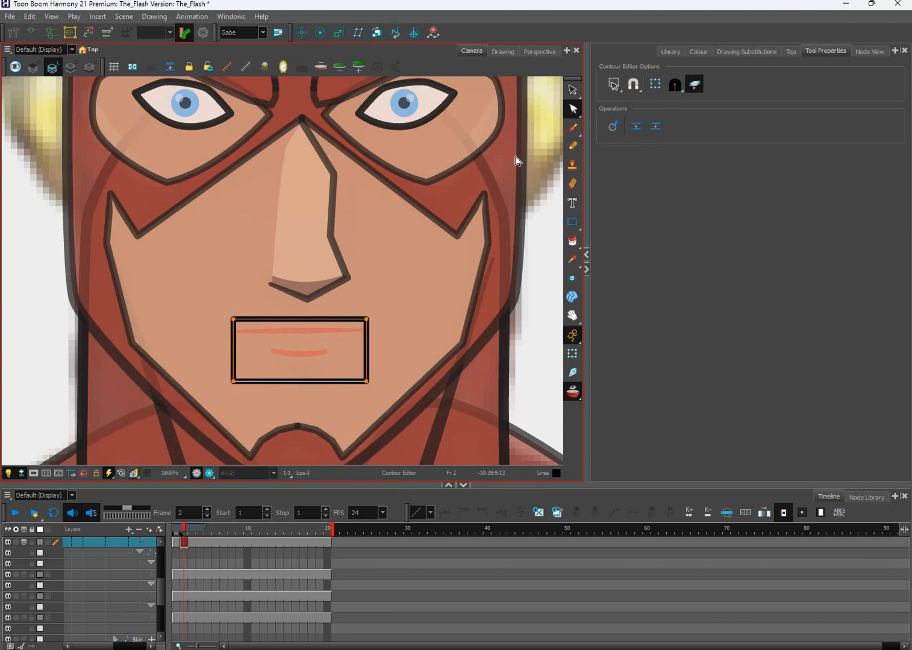
pyautogui.click(299, 382)
pyautogui.moveTo(239, 410); pyautogui.dragTo(224, 372)
pyautogui.press('Delete')
pyautogui.moveTo(383, 369); pyautogui.dragTo(344, 421)
pyautogui.press('Delete')
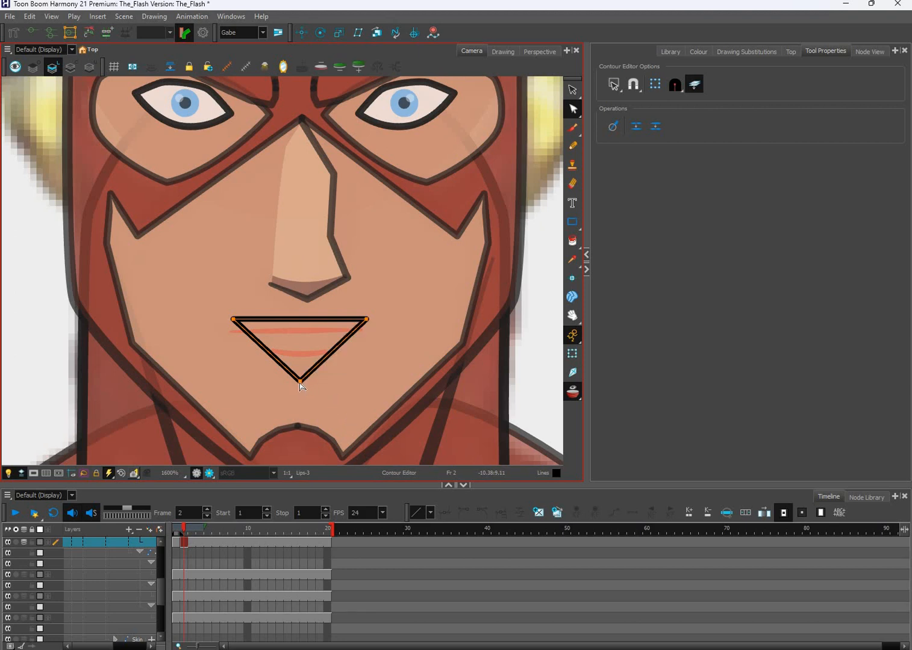
# - Round the triangle's lower sides into a smooth curve and bow its upper edge slightly downward
pyautogui.moveTo(353, 380); pyautogui.dragTo(356, 381)
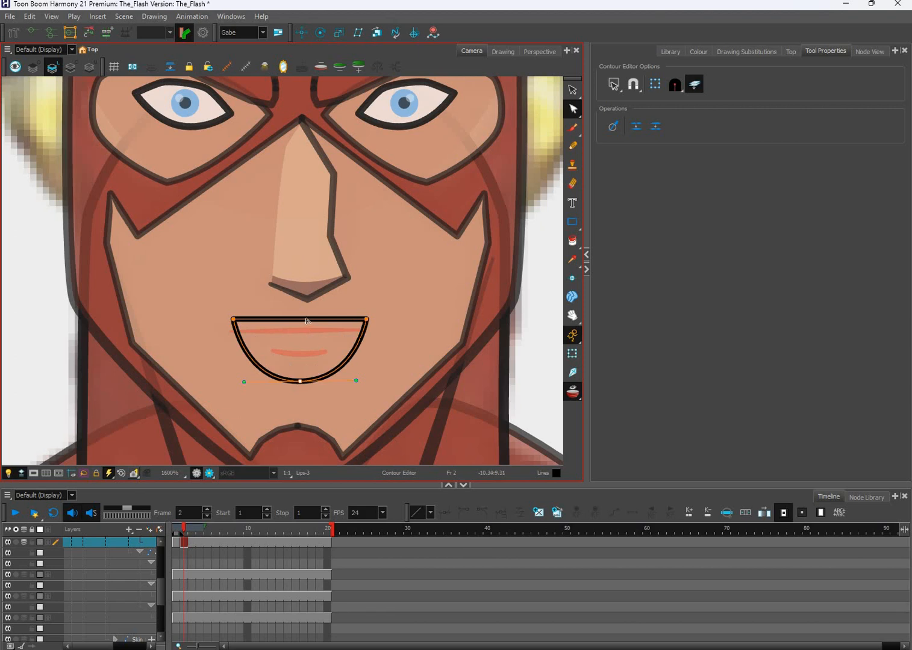
pyautogui.moveTo(305, 331); pyautogui.dragTo(337, 347)
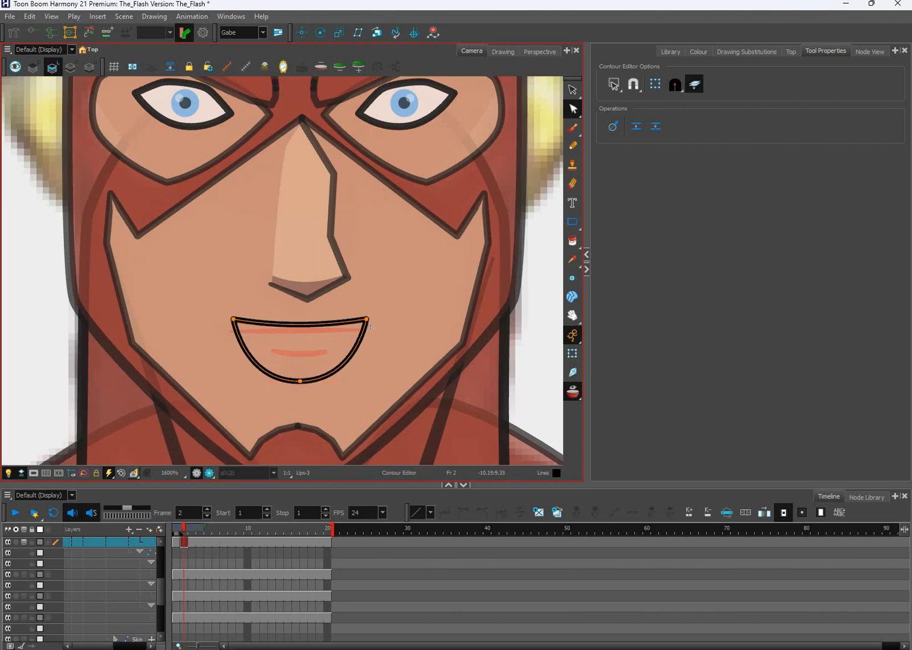
# - Select both upper corner points of the mouth and lower them toward the onion-skinned lip line
pyautogui.moveTo(221, 304); pyautogui.dragTo(402, 338)
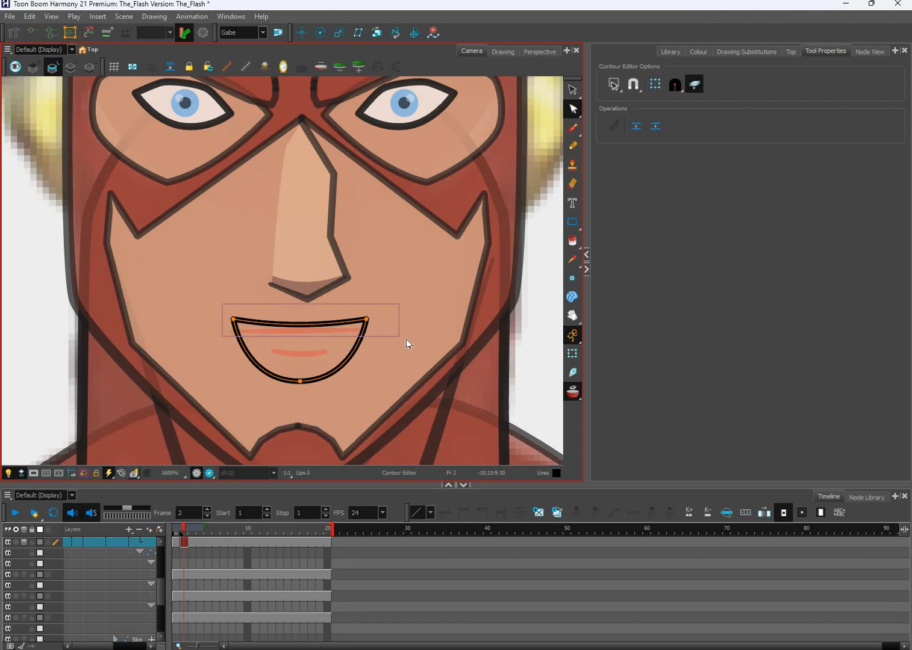
pyautogui.press('Down')
pyautogui.press('Down')
pyautogui.press('Down')
pyautogui.press('Down')
pyautogui.press('Up')
pyautogui.press('Up')
pyautogui.press('Up')
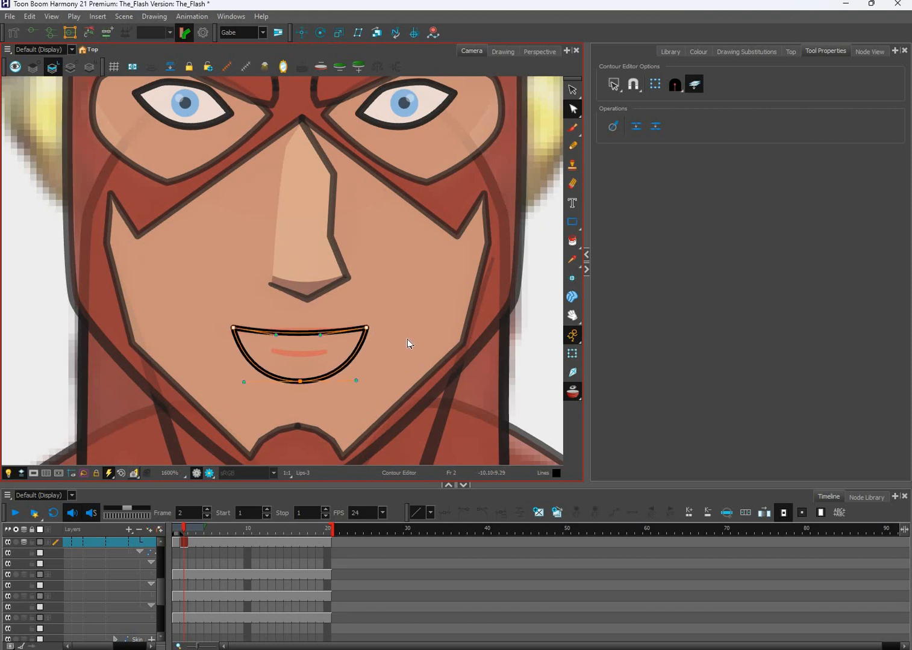
pyautogui.press('Down')
# - Widen the open mouth by nudging its two corner points outward, one to the right and one to the left
pyautogui.moveTo(400, 310); pyautogui.dragTo(355, 338)
pyautogui.press('Right')
pyautogui.press('Right')
pyautogui.moveTo(207, 311); pyautogui.dragTo(243, 336)
pyautogui.press('Left')
pyautogui.press('Left')
pyautogui.press('Left')
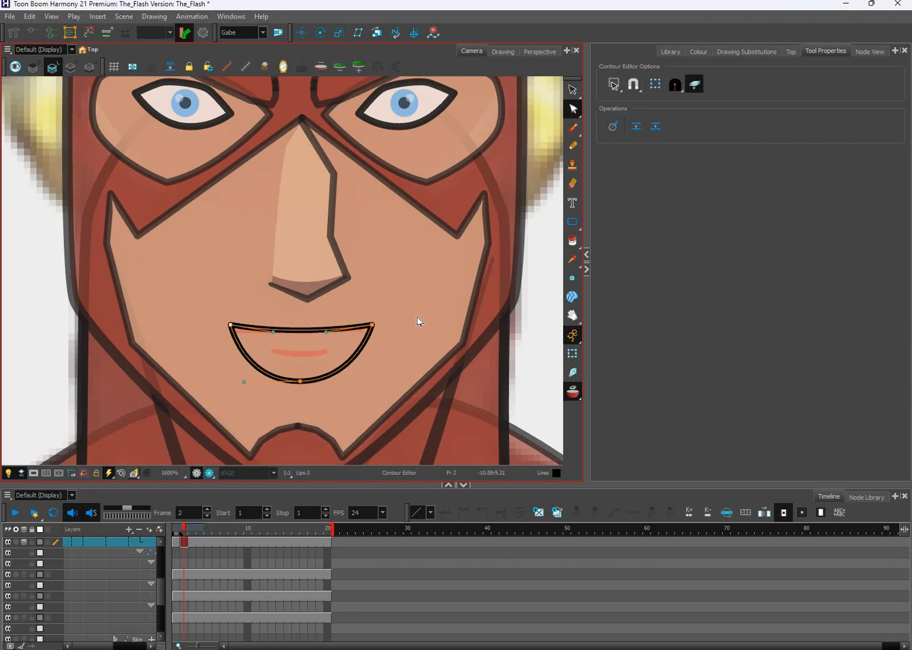
# - Nudge both mouth corners slightly up and the lowest contour point slightly down
pyautogui.click(429, 340)
pyautogui.moveTo(422, 338)
pyautogui.mouseDown()
pyautogui.moveTo(229, 297)
pyautogui.moveTo(422, 341)
pyautogui.mouseUp()
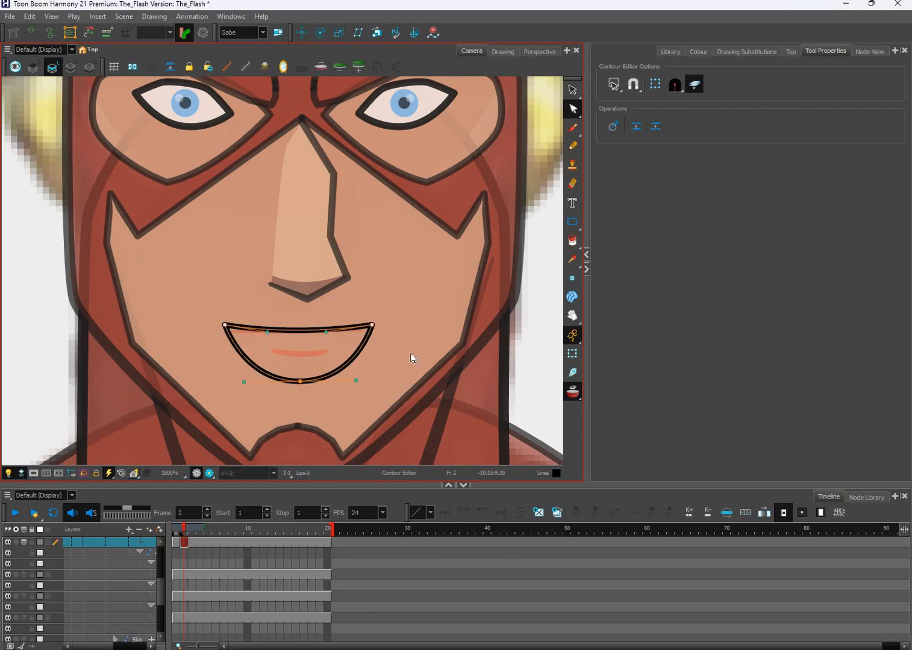
pyautogui.press('Down')
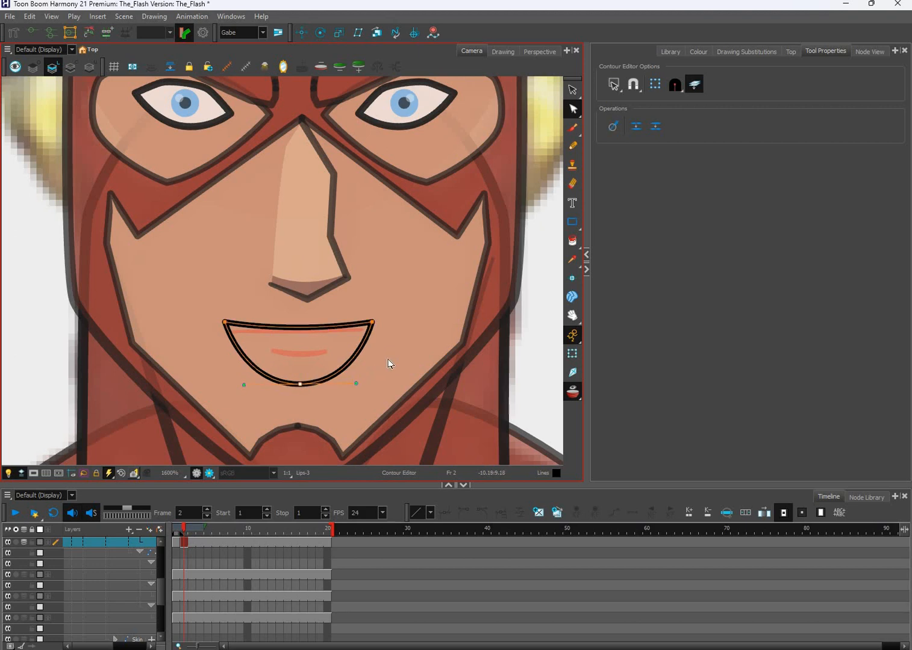
pyautogui.click(402, 365)
# - Check the mouth against the whole face, and move each corner point a little further outward
pyautogui.scroll(-5, 421, 368)
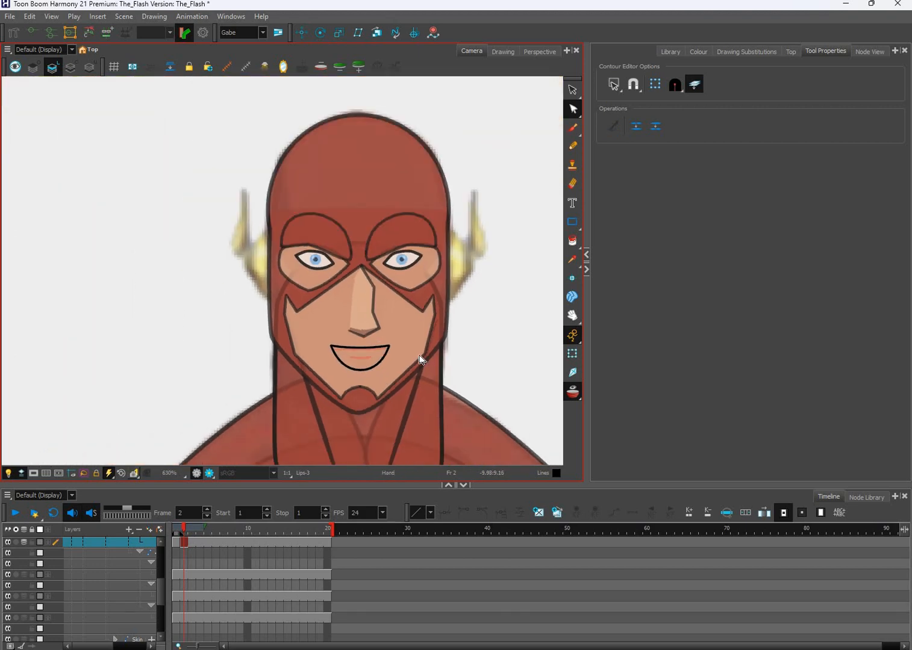
pyautogui.scroll(5, 419, 360)
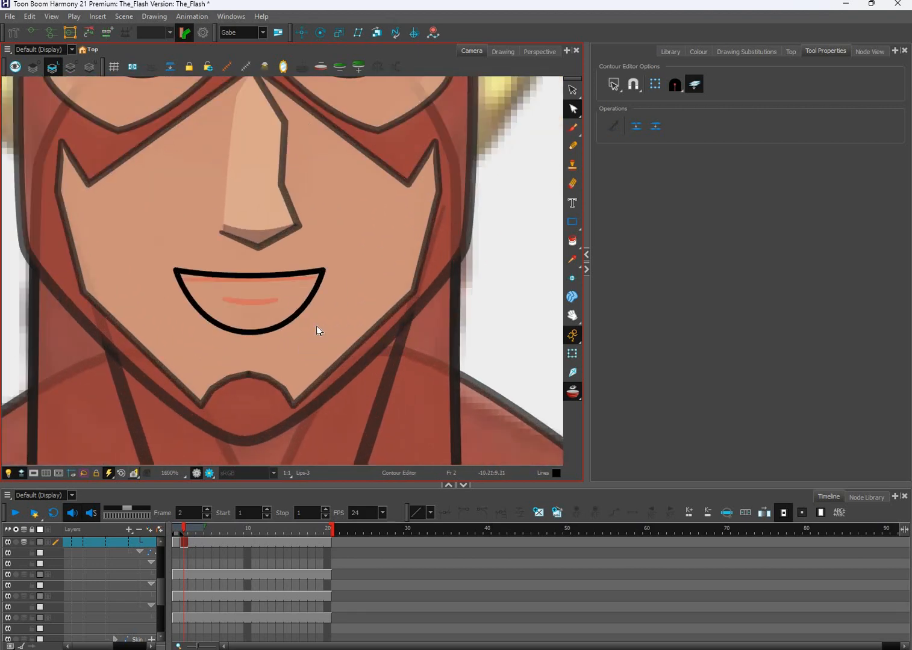
pyautogui.moveTo(385, 239); pyautogui.dragTo(304, 312)
pyautogui.press('Right')
pyautogui.press('Right')
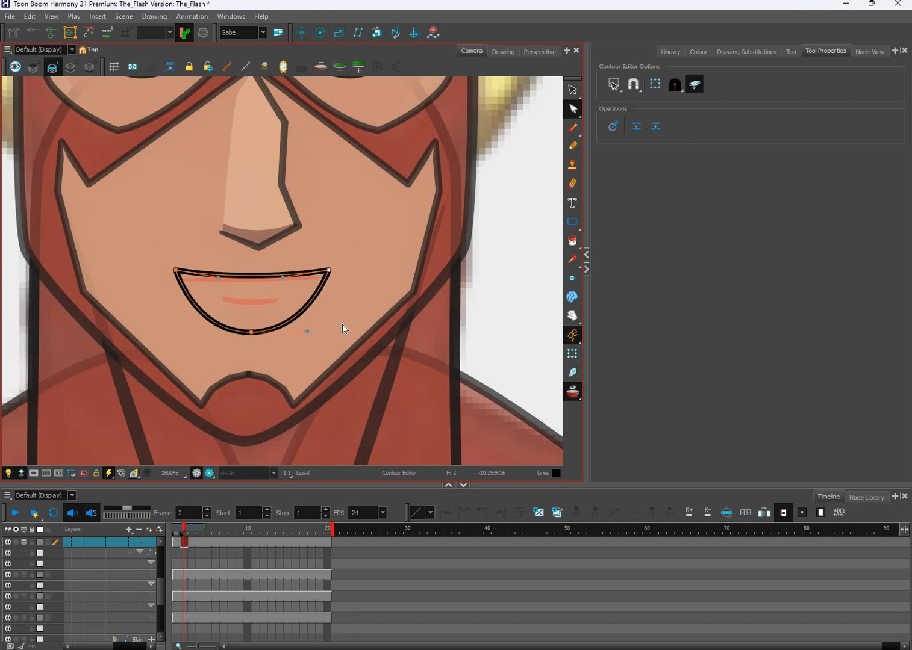
pyautogui.moveTo(145, 235); pyautogui.dragTo(179, 300)
pyautogui.press('Left')
pyautogui.press('Left')
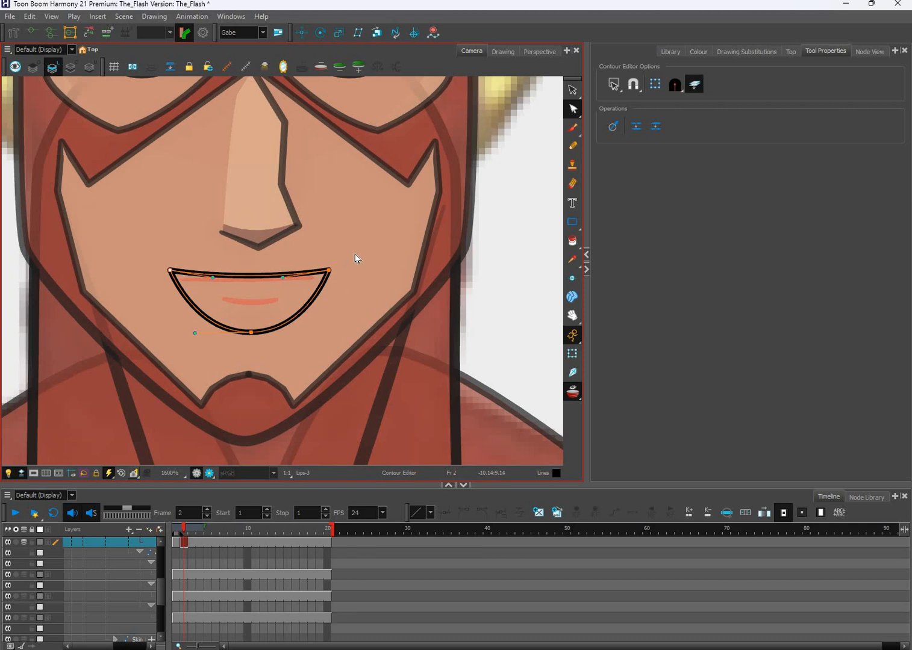
# - Try stretching both mouth corners far outward into a wide grin, and undo both moves
pyautogui.moveTo(360, 251); pyautogui.dragTo(308, 318)
pyautogui.moveTo(329, 271); pyautogui.dragTo(359, 264)
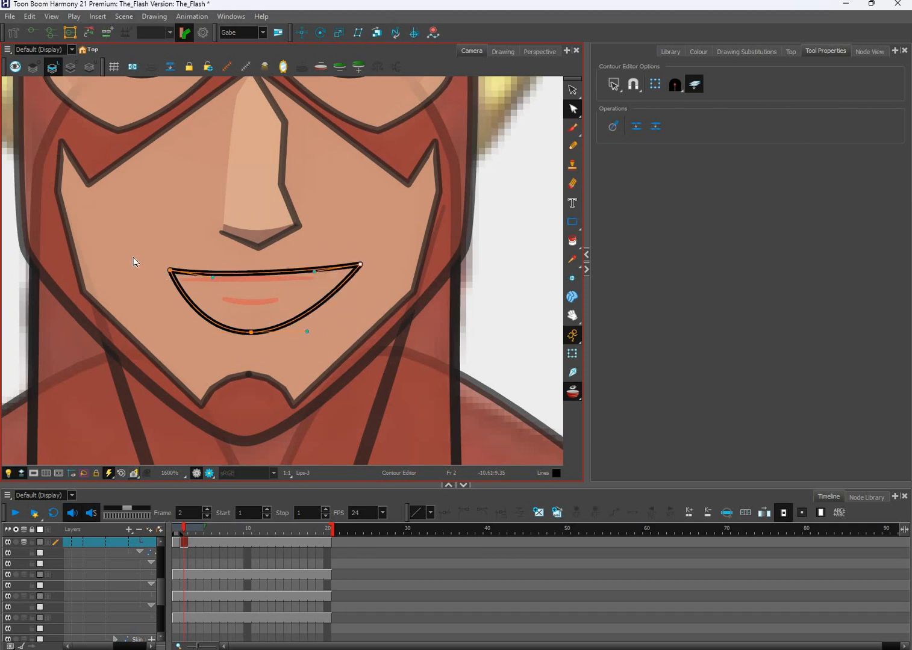
pyautogui.moveTo(170, 270); pyautogui.dragTo(126, 262)
pyautogui.click(464, 407)
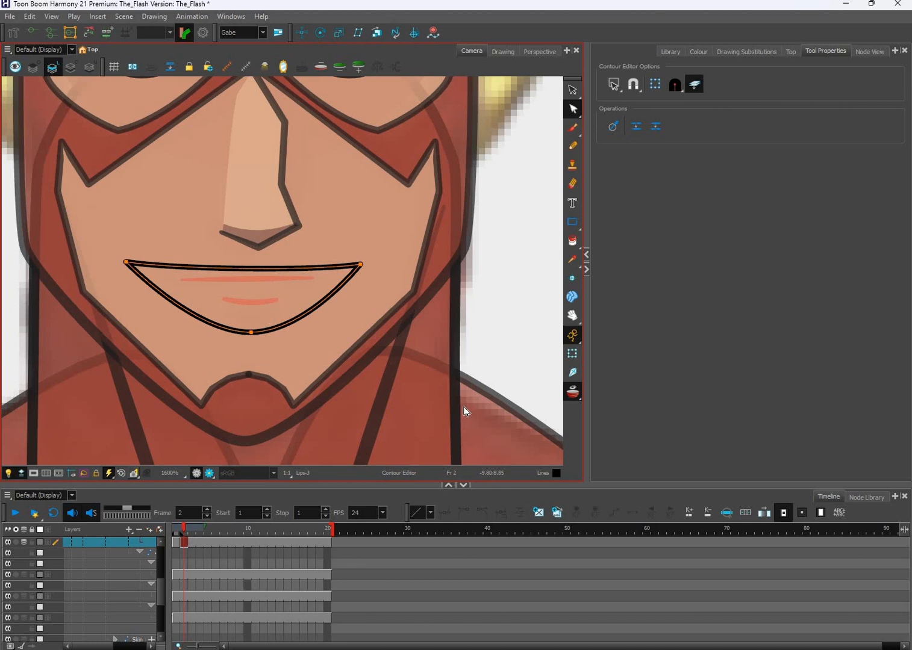
pyautogui.hotkey('ctrl', 'z')
pyautogui.hotkey('ctrl', 'z')
pyautogui.click(388, 263)
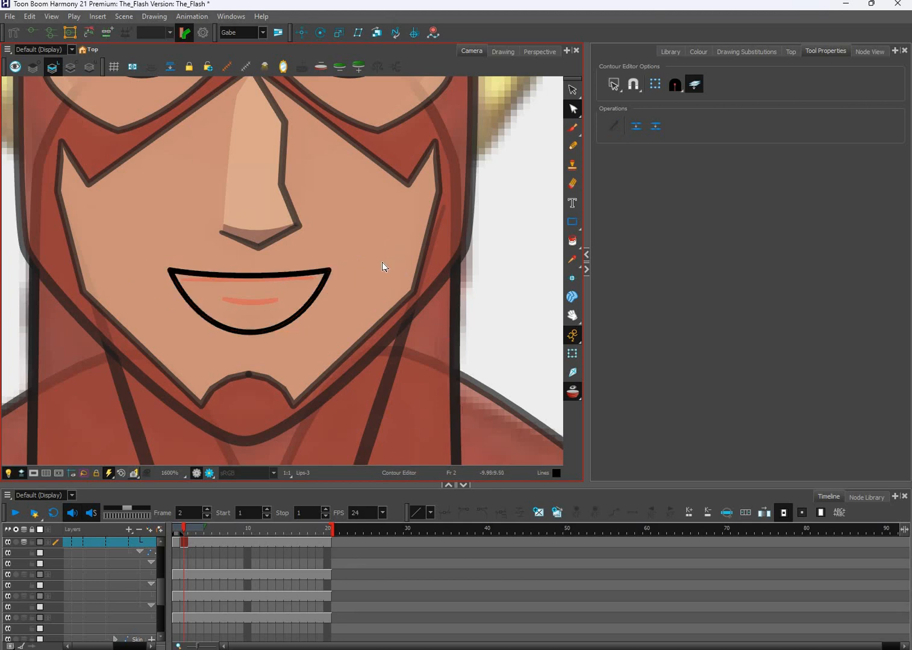
# - Select the lowest contour point of the mouth and nudge it slightly upward
pyautogui.click(251, 333)
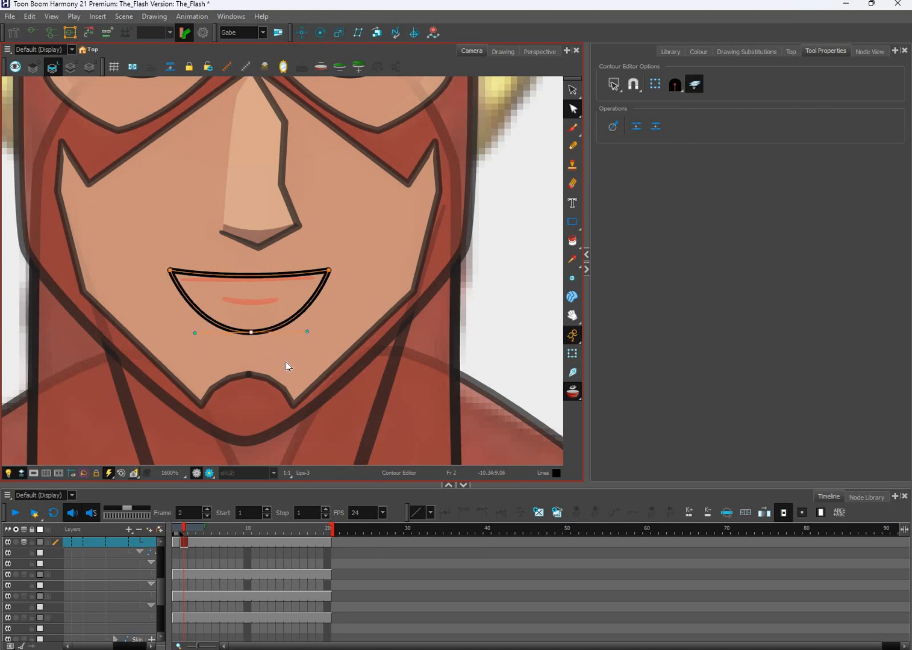
pyautogui.press('Up')
pyautogui.press('Up')
pyautogui.press('Up')
pyautogui.press('Up')
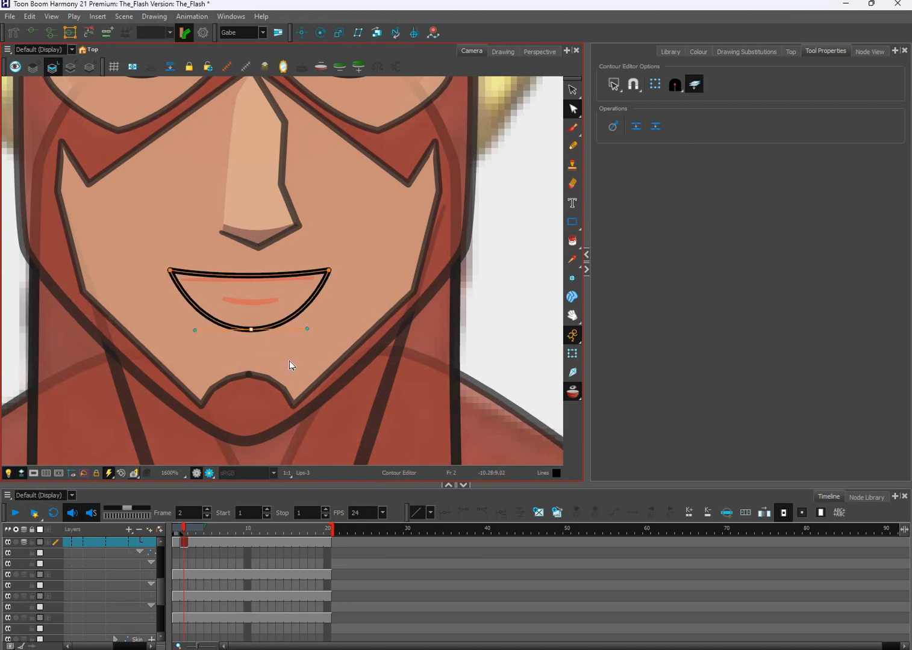
# - Nudge the mouth's lowest contour point slightly down and check the smile against the whole face
pyautogui.press('Down')
pyautogui.press('Down')
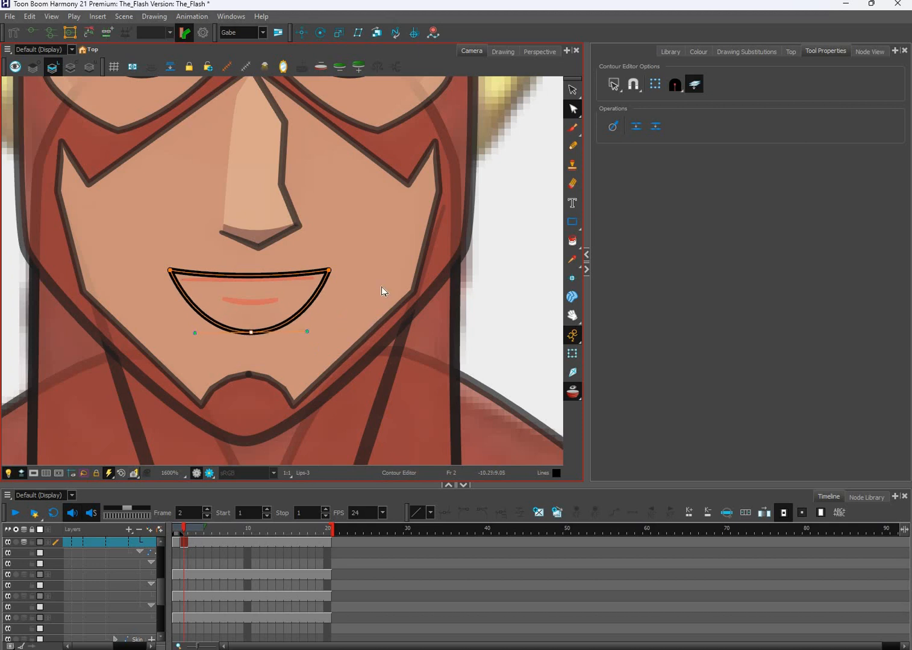
pyautogui.click(431, 345)
pyautogui.moveTo(431, 341); pyautogui.dragTo(443, 361)
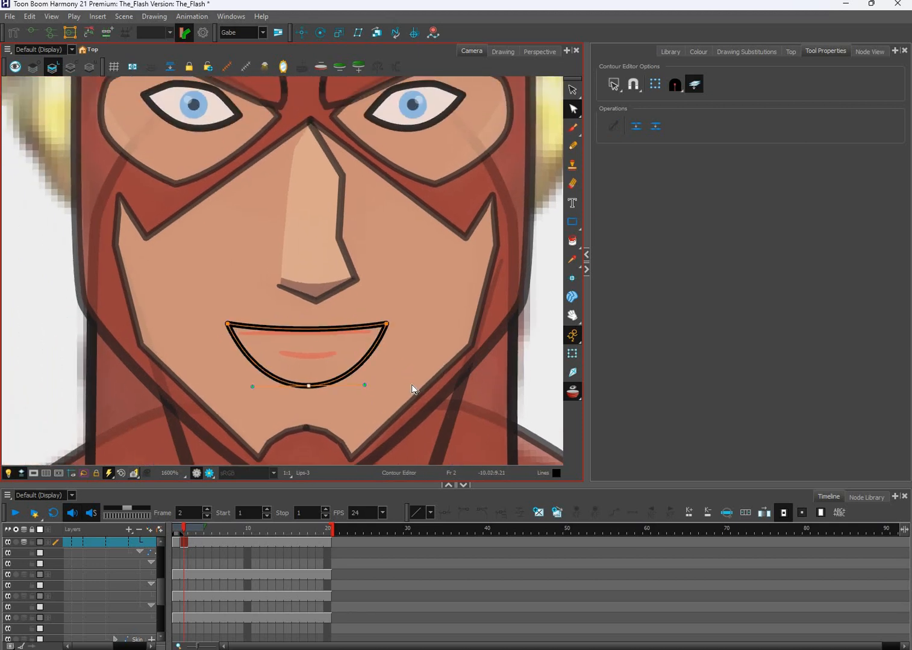
pyautogui.scroll(-3, 421, 352)
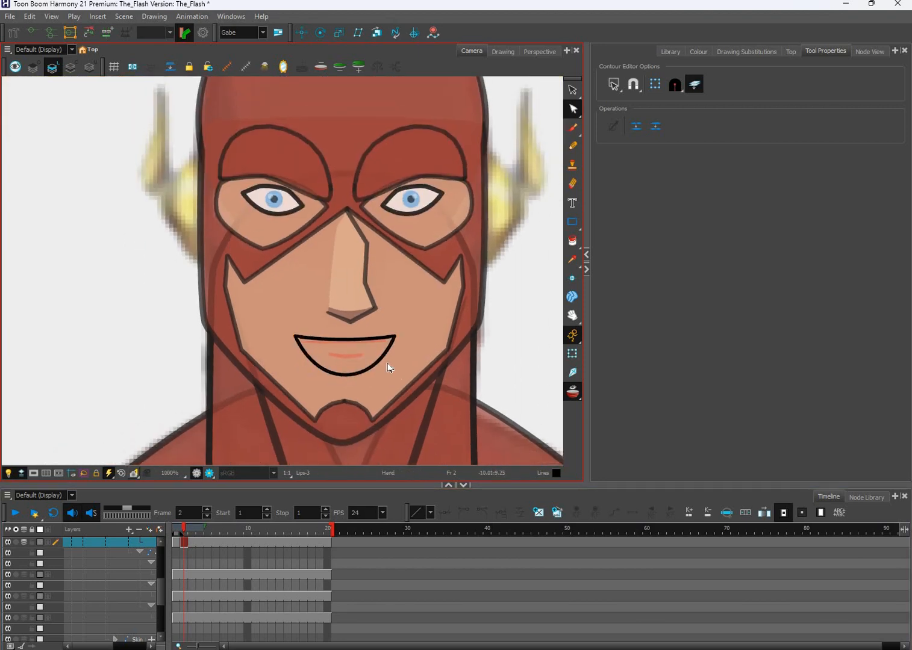
pyautogui.scroll(3, 302, 347)
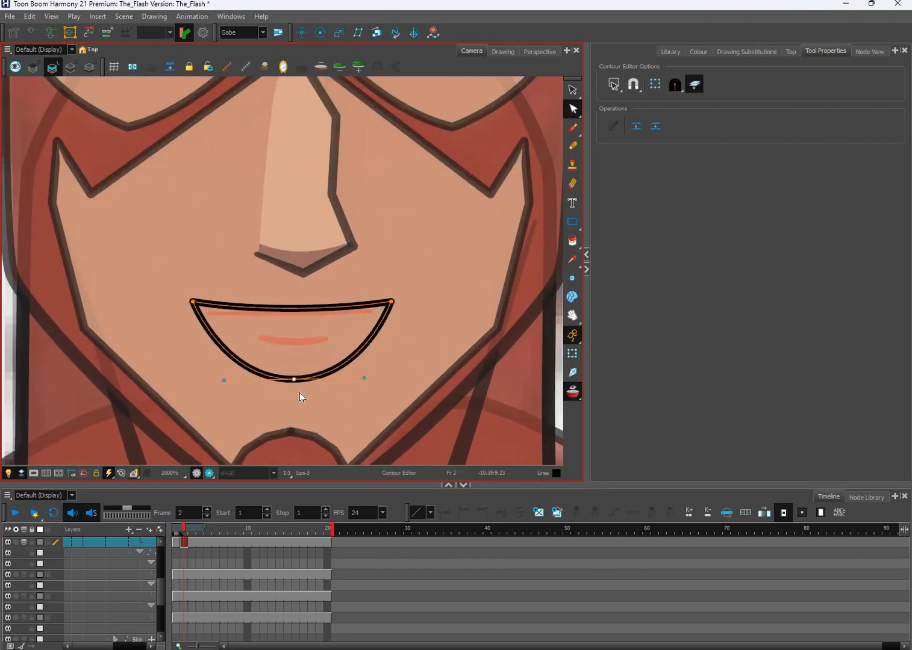
pyautogui.click(574, 147)
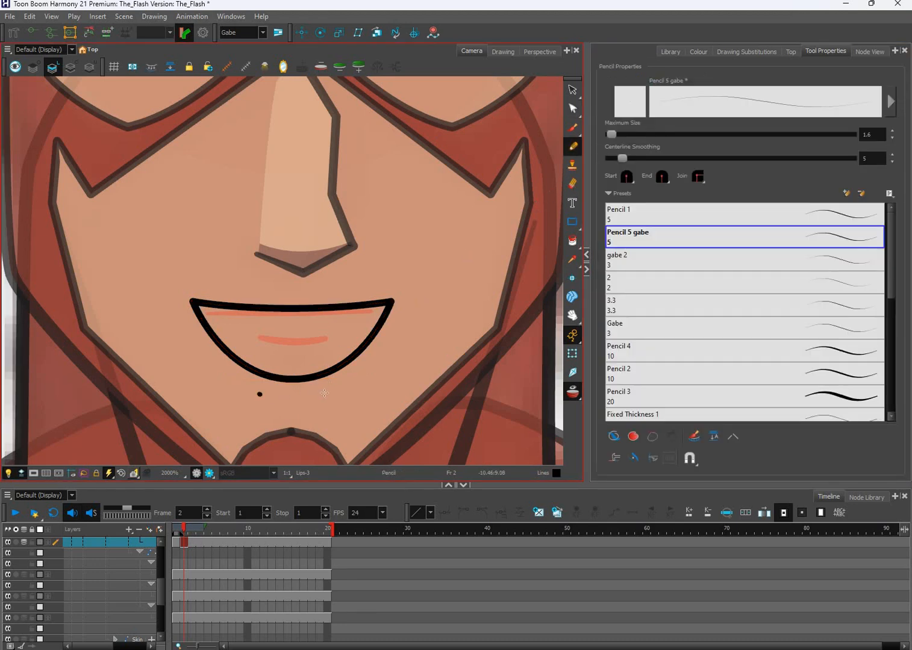
pyautogui.moveTo(324, 393); pyautogui.dragTo(327, 393)
pyautogui.hotkey('ctrl', 'z')
# - Copy the short lower-lip line from the neutral mouth on frame 1 into the smiling-mouth drawing on frame 2
pyautogui.click(176, 530)
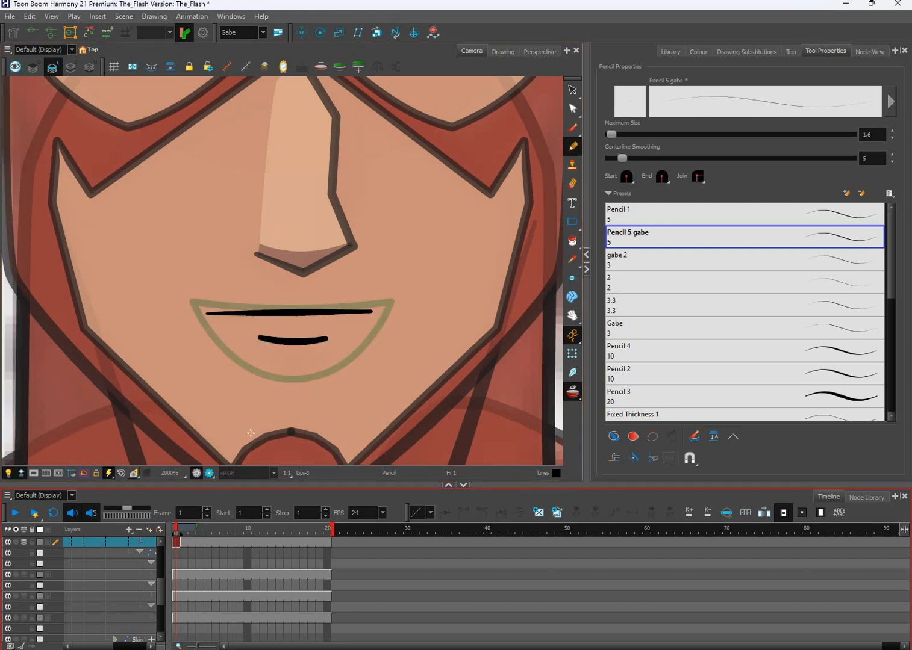
pyautogui.hotkey('alt', 's')
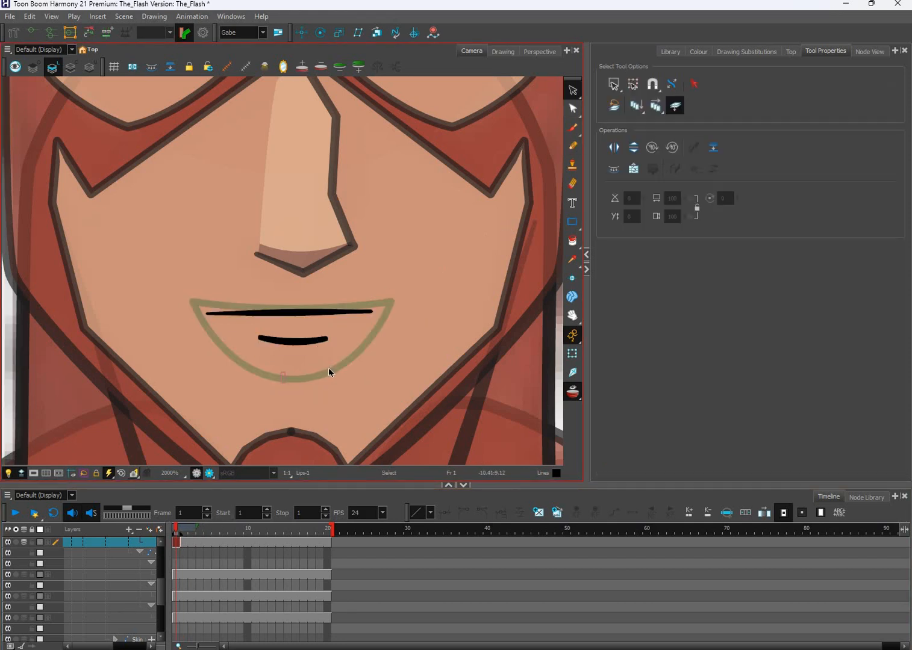
pyautogui.hotkey('ctrl', 'a')
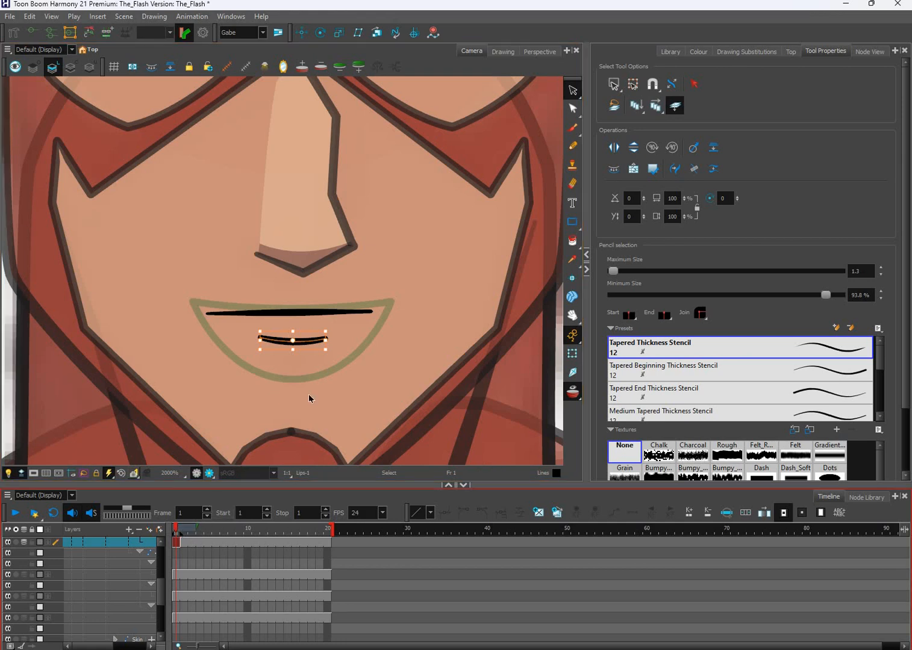
pyautogui.press('.')
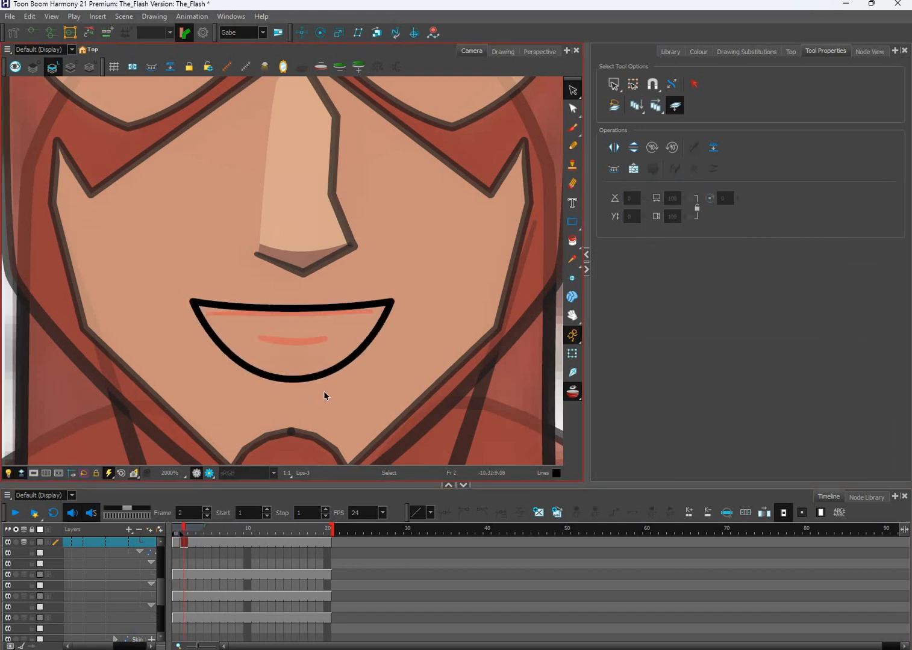
pyautogui.hotkey('ctrl', 'a')
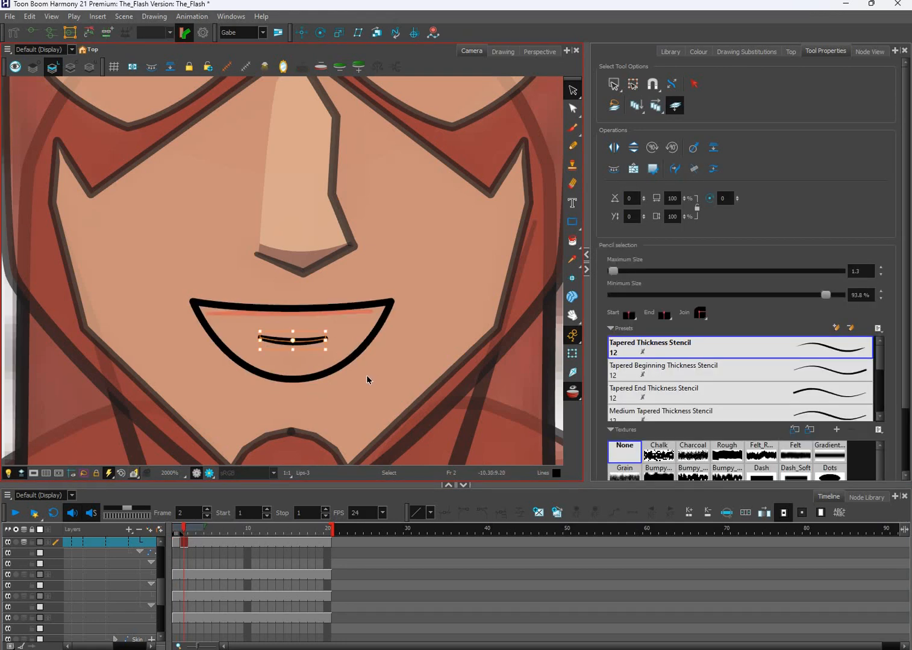
# - Move the copied lower-lip line straight down until it sits just below the open mouth, and deselect it
pyautogui.press('Down')
pyautogui.press('Down')
pyautogui.press('Down')
pyautogui.press('Down')
pyautogui.press('Down')
pyautogui.press('Down')
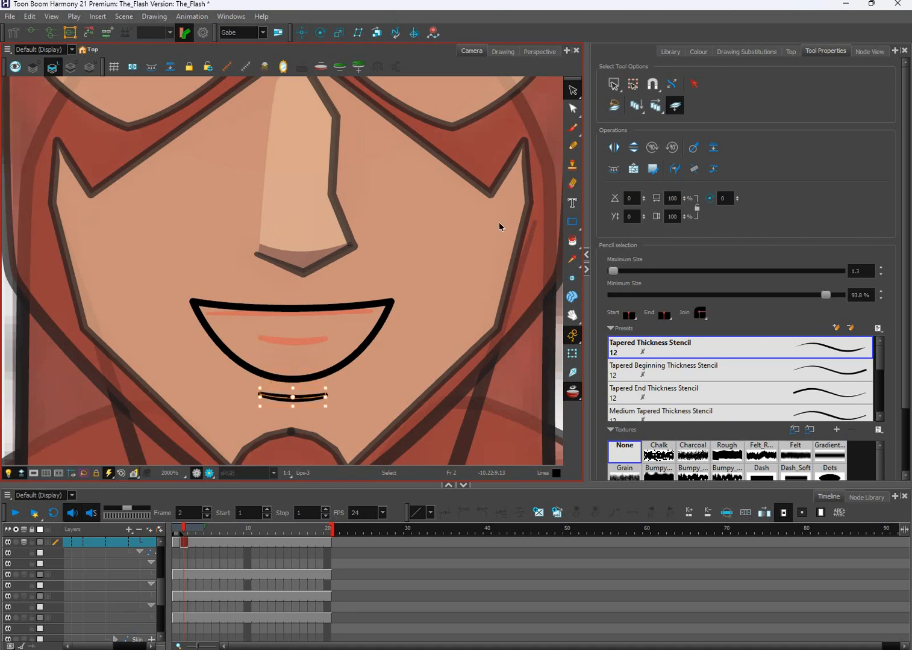
pyautogui.press('Down')
pyautogui.click(539, 144)
# - Raise both end points of the lower-lip line slightly to curve it more, and compare the smile with the neutral mouth
pyautogui.hotkey('alt', 'q')
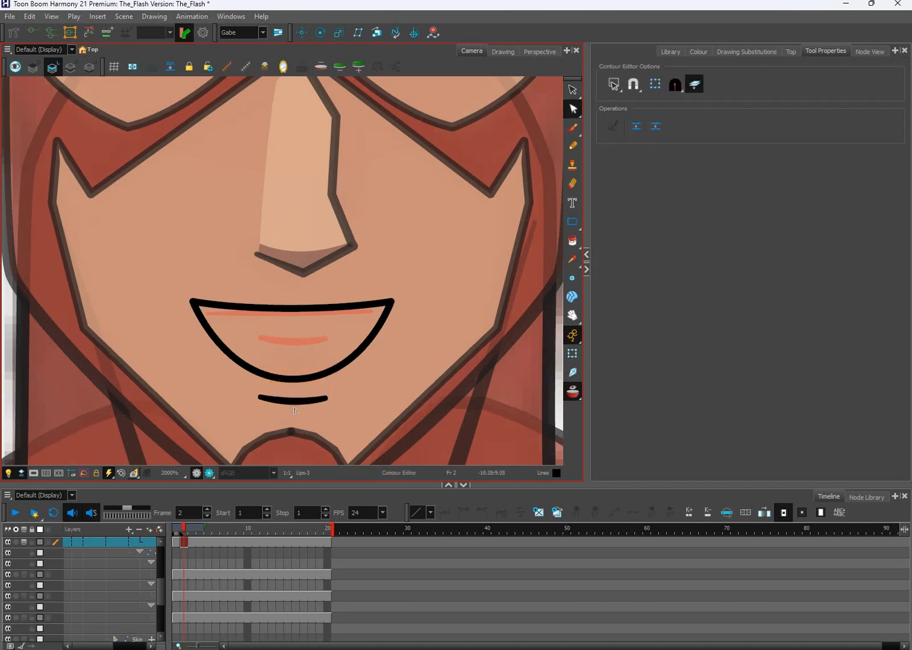
pyautogui.click(293, 401)
pyautogui.moveTo(244, 386); pyautogui.dragTo(336, 400)
pyautogui.press('Up')
pyautogui.press('Up')
pyautogui.click(437, 353)
pyautogui.click(176, 533)
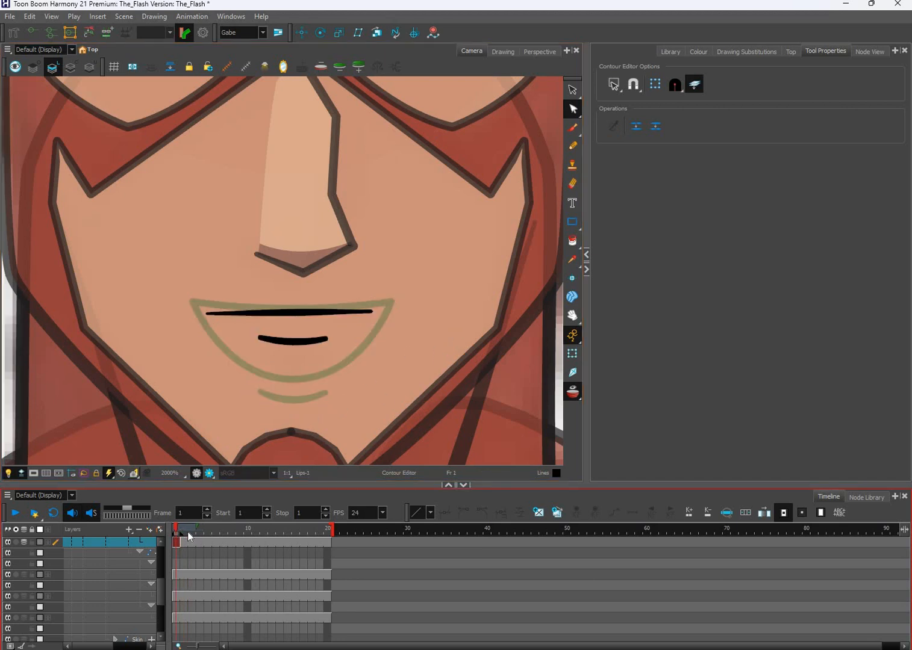
pyautogui.click(181, 531)
pyautogui.press('.')
pyautogui.scroll(-2, 402, 371)
pyautogui.scroll(2, 398, 376)
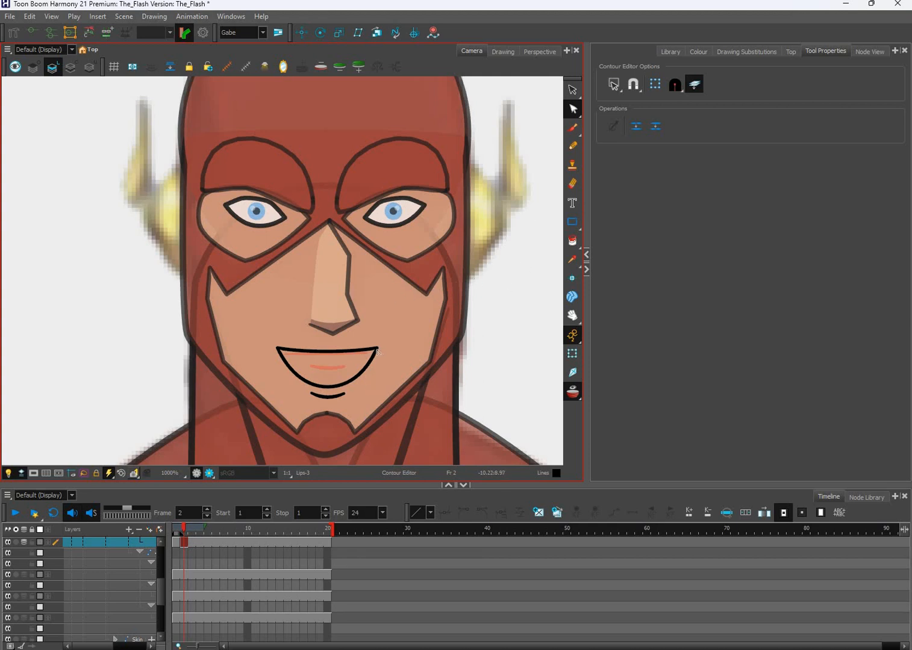
pyautogui.scroll(2, 377, 348)
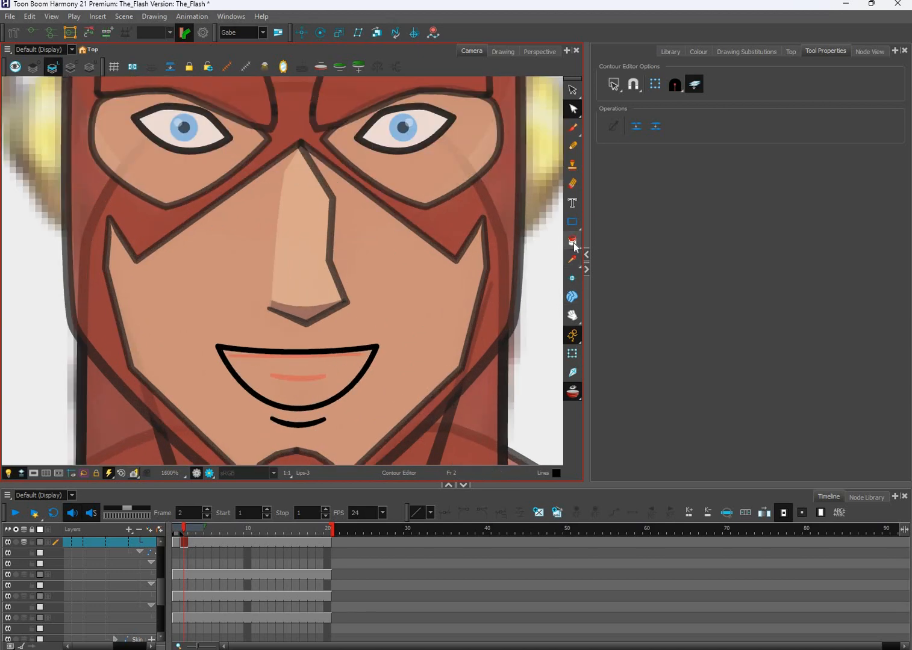
# - Add a palette colour based on Red_Costume, name it "Int. mouth", and paint the inside of the open mouth with it
pyautogui.click(699, 51)
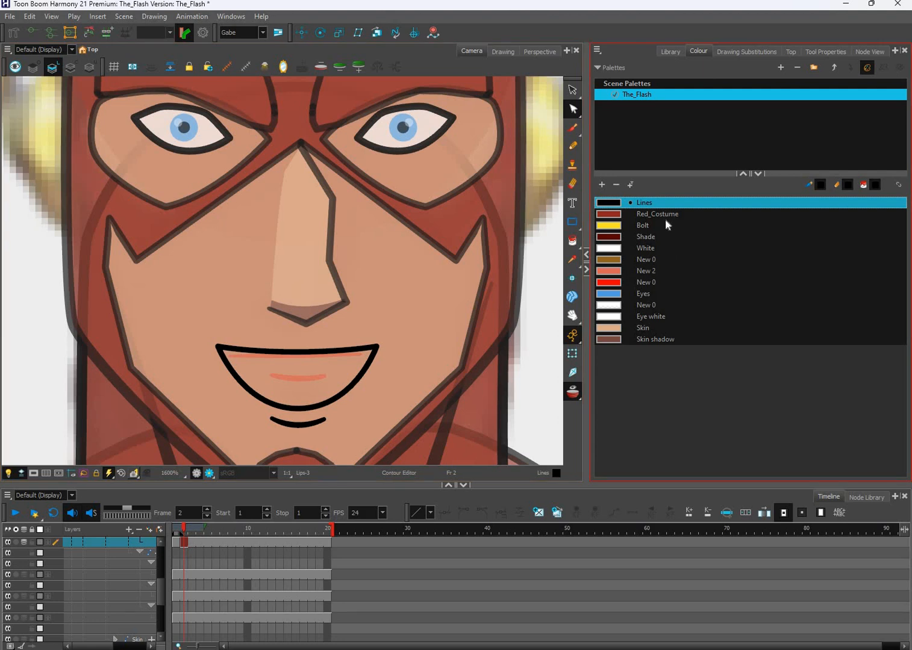
pyautogui.click(617, 218)
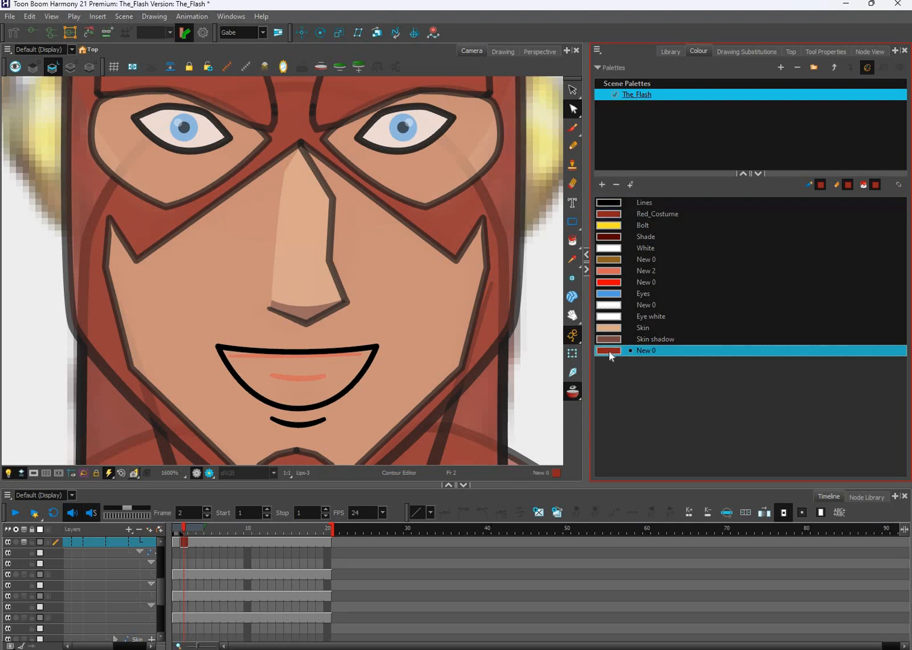
pyautogui.doubleClick(649, 352)
pyautogui.doubleClick(656, 351)
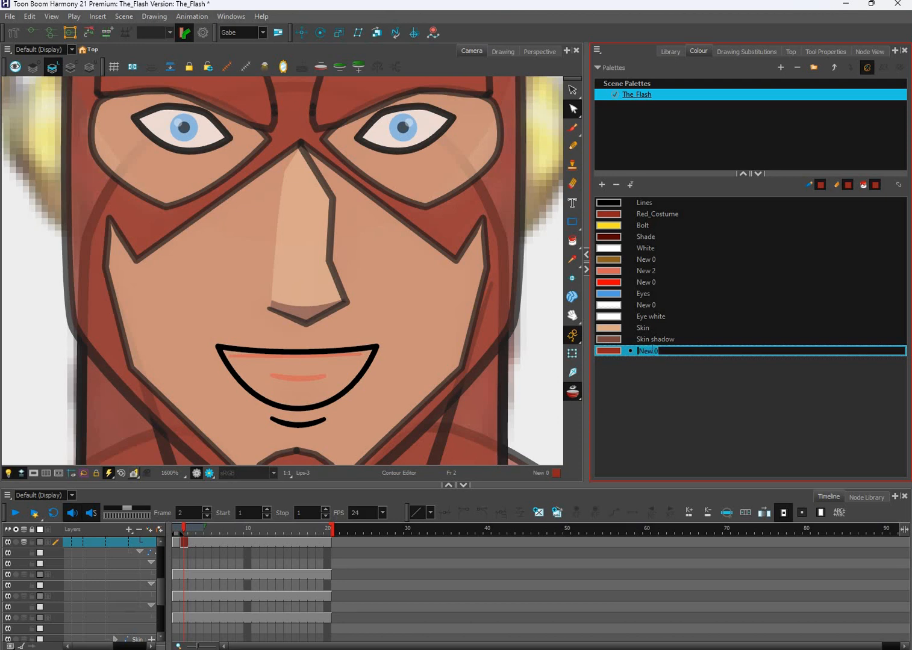
pyautogui.press('BackSpace')
pyautogui.write('Int. mouth')
pyautogui.press('Return')
pyautogui.click(572, 243)
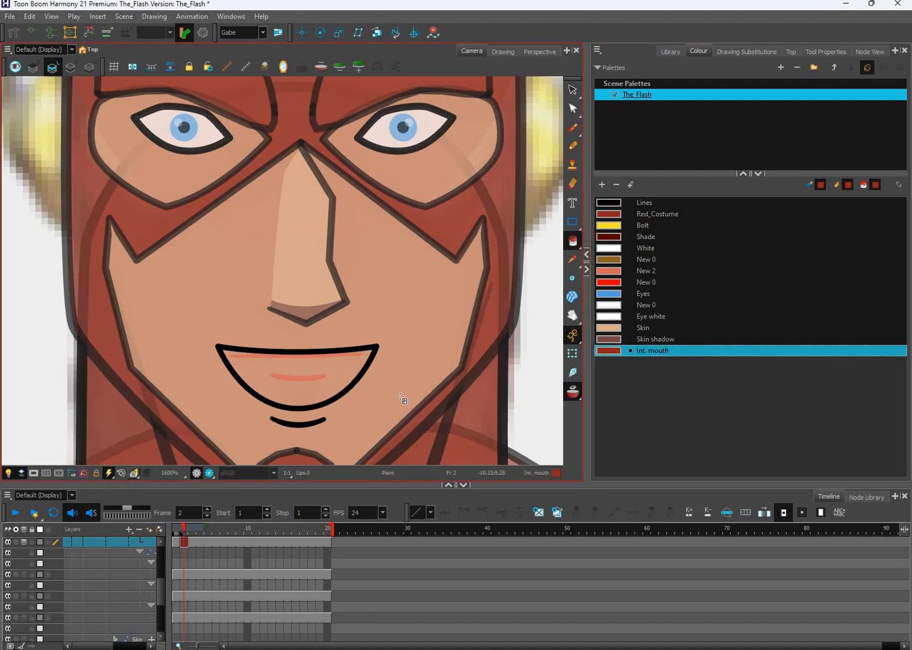
pyautogui.click(320, 378)
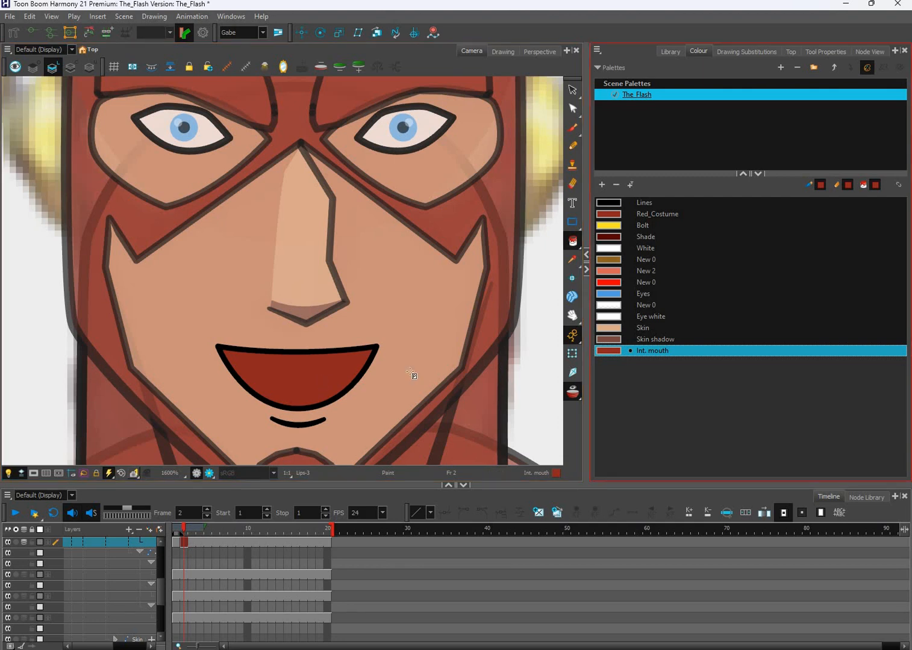
# - Edit the Int. mouth colour with the multiple colour wheels, setting the hue to 0 and picking a muted dark red
pyautogui.doubleClick(609, 351)
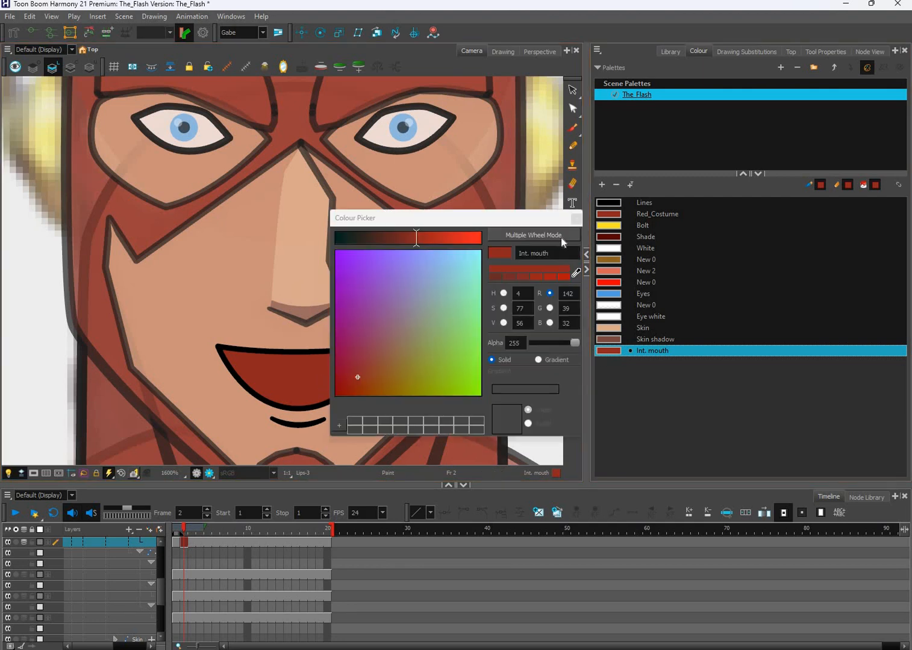
pyautogui.click(562, 238)
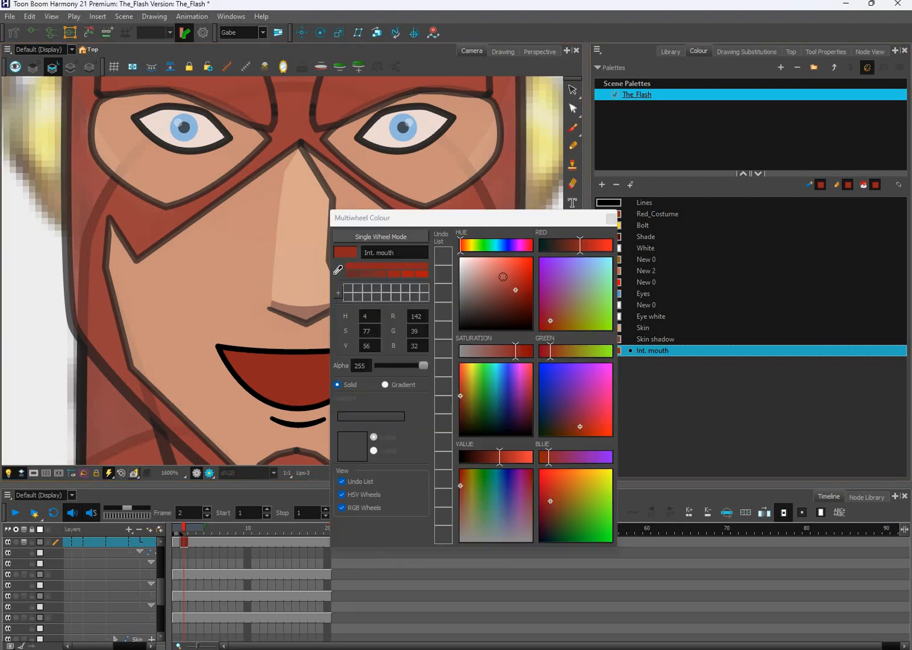
pyautogui.click(507, 281)
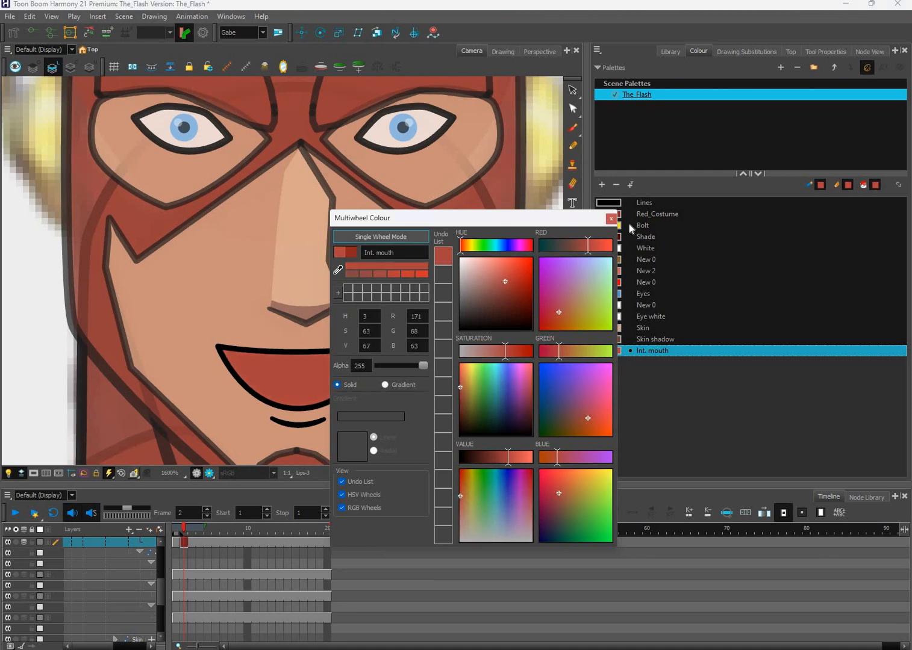
pyautogui.moveTo(594, 221)
pyautogui.mouseDown()
pyautogui.moveTo(664, 228)
pyautogui.moveTo(663, 261)
pyautogui.mouseUp()
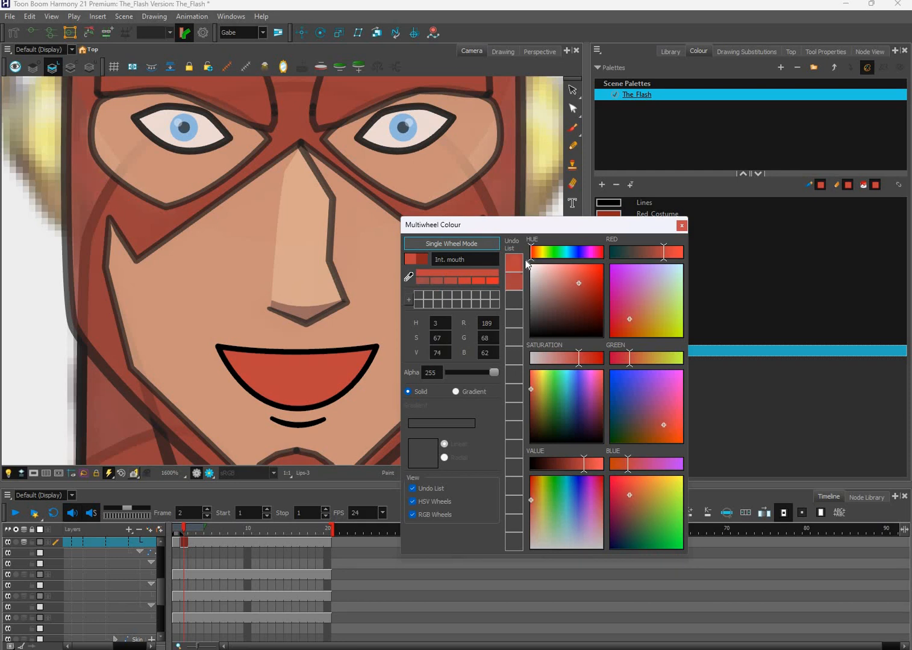
pyautogui.moveTo(531, 259); pyautogui.dragTo(660, 258)
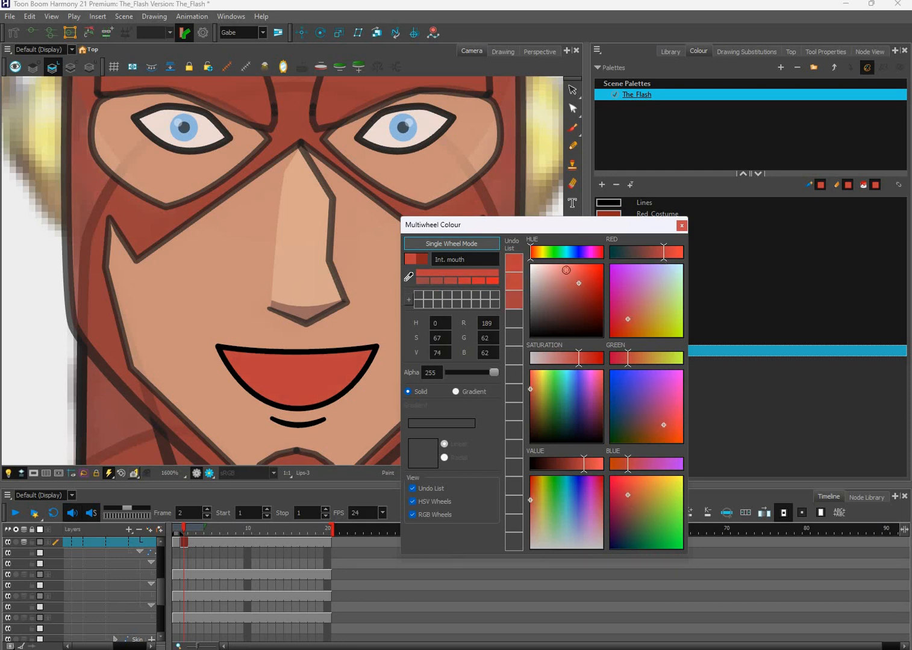
pyautogui.moveTo(566, 270); pyautogui.dragTo(580, 300)
pyautogui.click(681, 226)
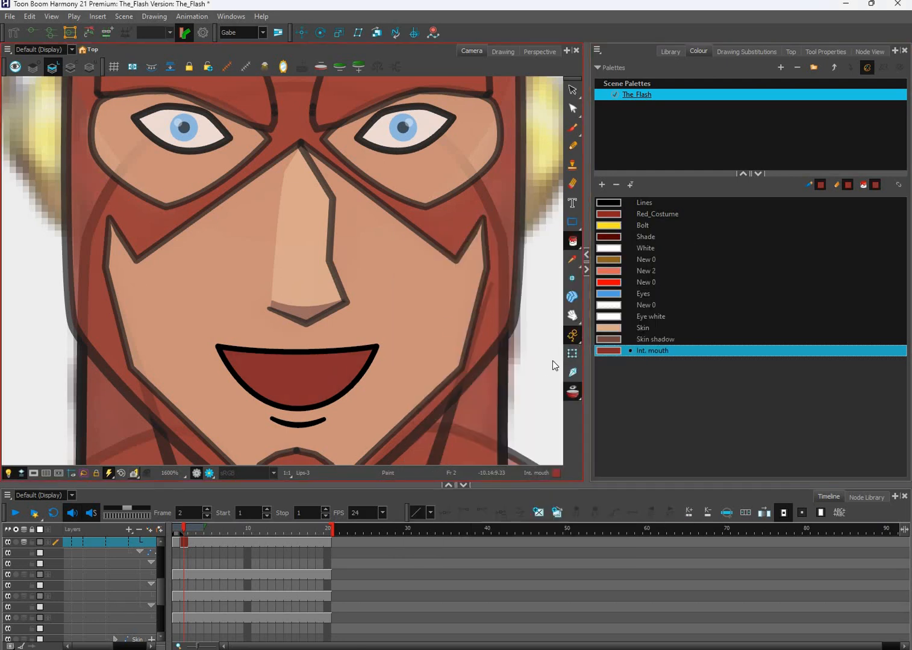
# - Check the filled mouth on the full-colour head, and darken the Int. mouth colour to RGB 98, 31, 31
pyautogui.hotkey('shift', 't')
pyautogui.click(536, 368)
pyautogui.scroll(-2, 535, 368)
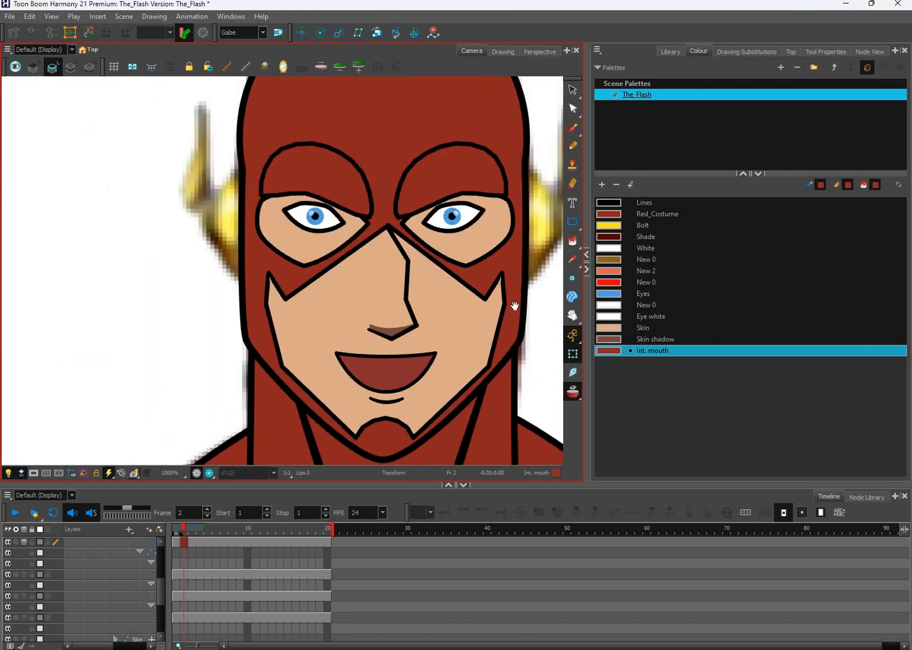
pyautogui.scroll(-3, 514, 306)
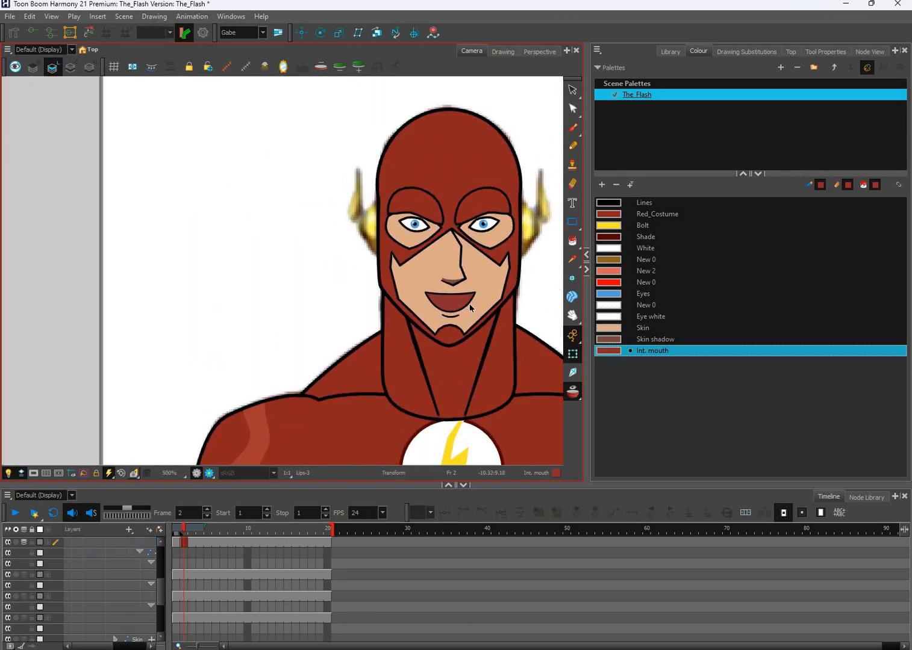
pyautogui.scroll(1, 469, 303)
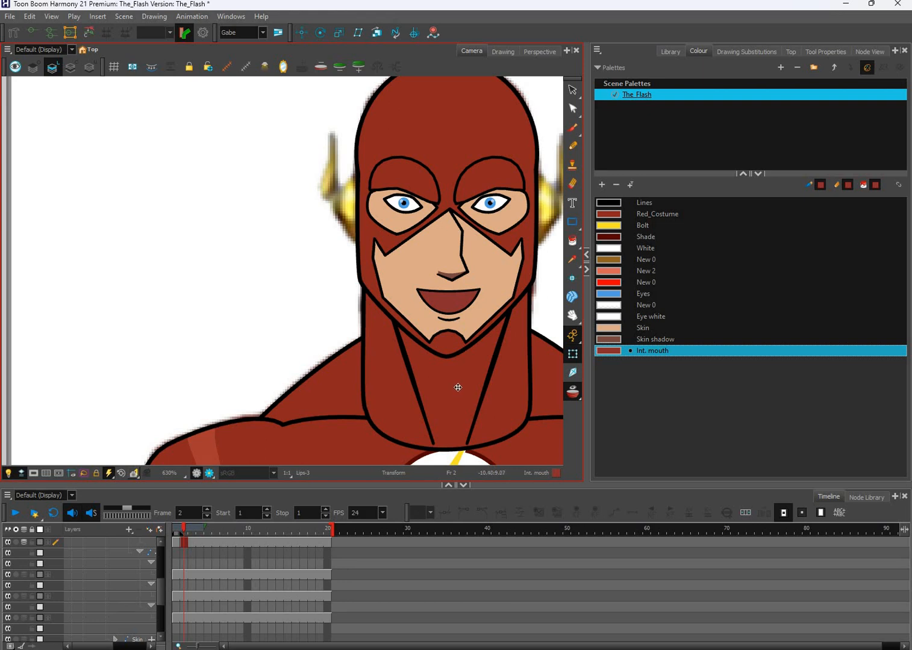
pyautogui.click(458, 387)
pyautogui.press('Escape')
pyautogui.click(614, 351)
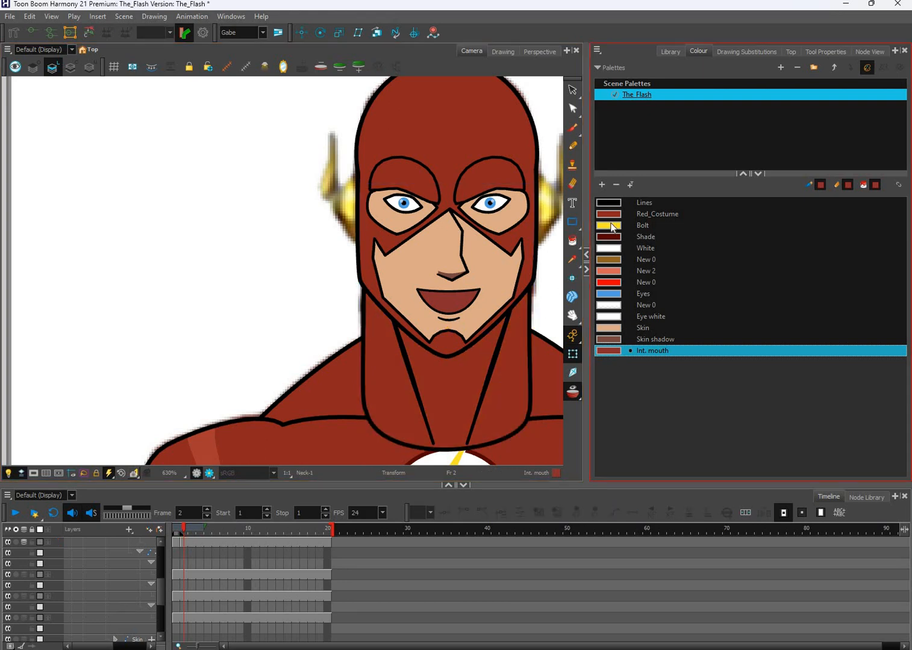
pyautogui.moveTo(632, 225); pyautogui.dragTo(752, 204)
pyautogui.moveTo(683, 280)
pyautogui.mouseDown()
pyautogui.moveTo(676, 279)
pyautogui.moveTo(695, 260)
pyautogui.moveTo(698, 287)
pyautogui.mouseUp()
pyautogui.click(800, 205)
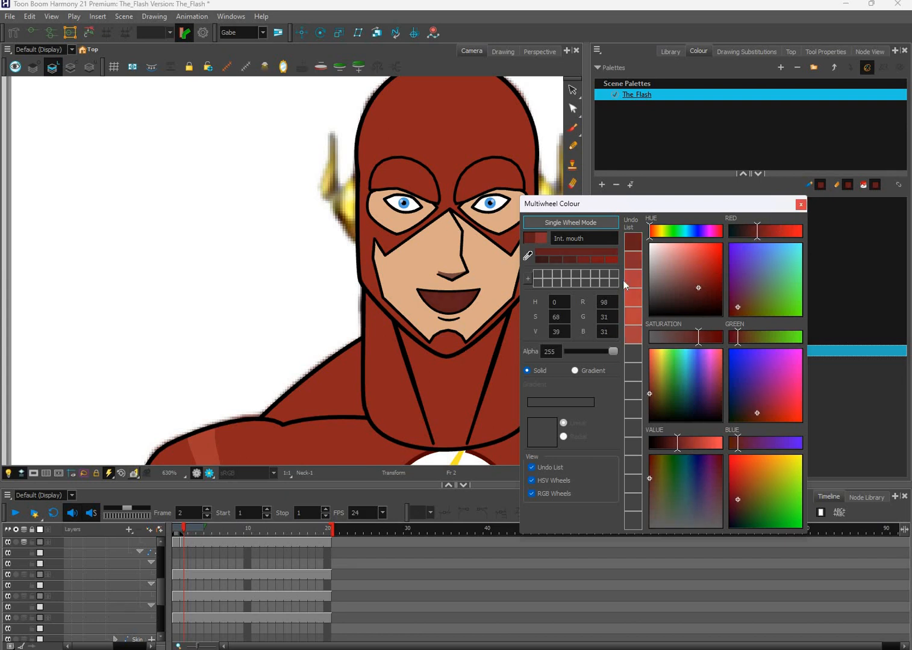
# - Review the finished smile on the whole character and show the node network around the Lips drawing
pyautogui.scroll(-2, 543, 320)
pyautogui.scroll(-3, 495, 298)
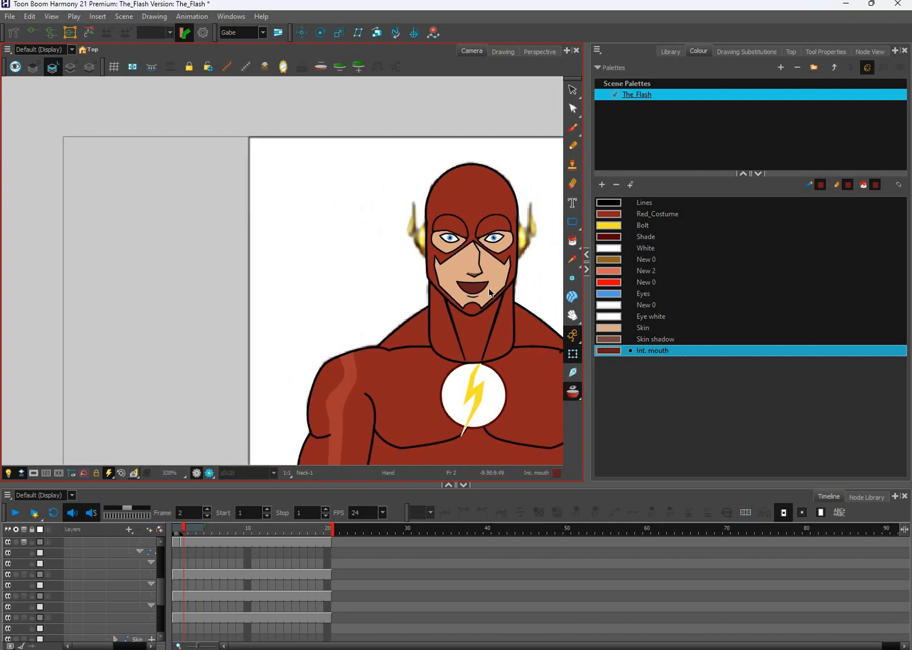
pyautogui.scroll(3, 546, 284)
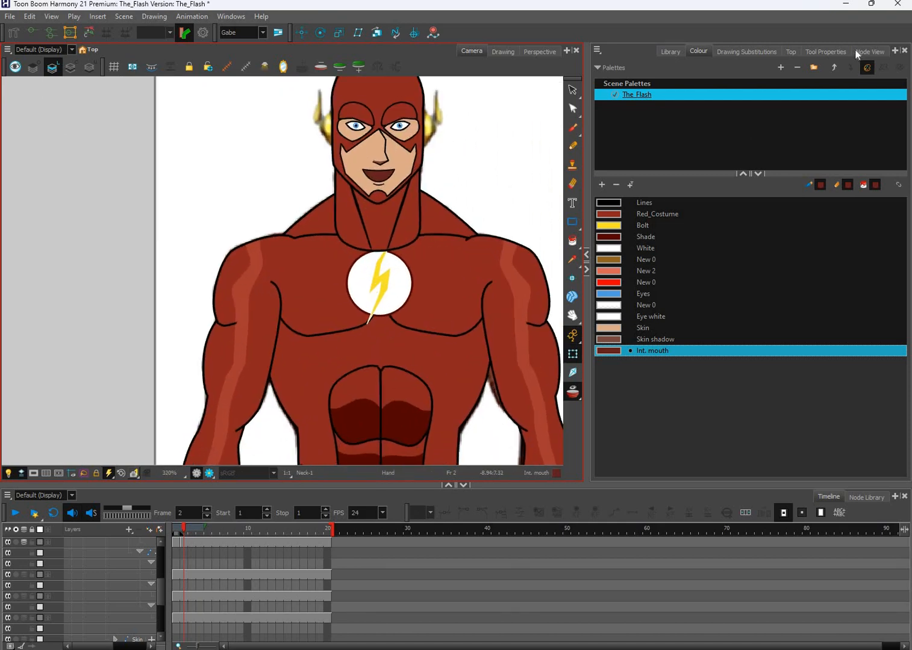
pyautogui.click(825, 52)
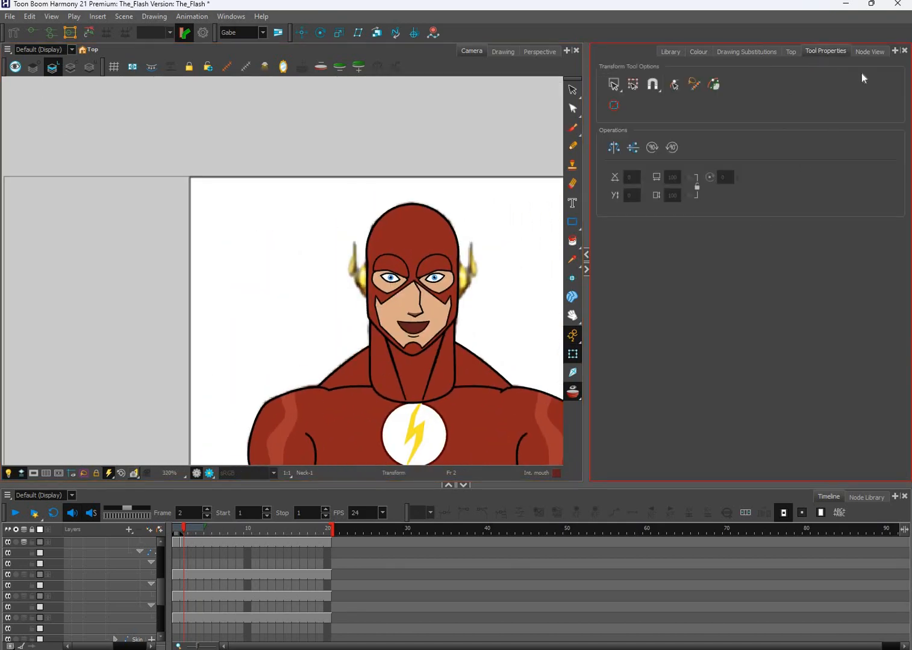
pyautogui.click(745, 51)
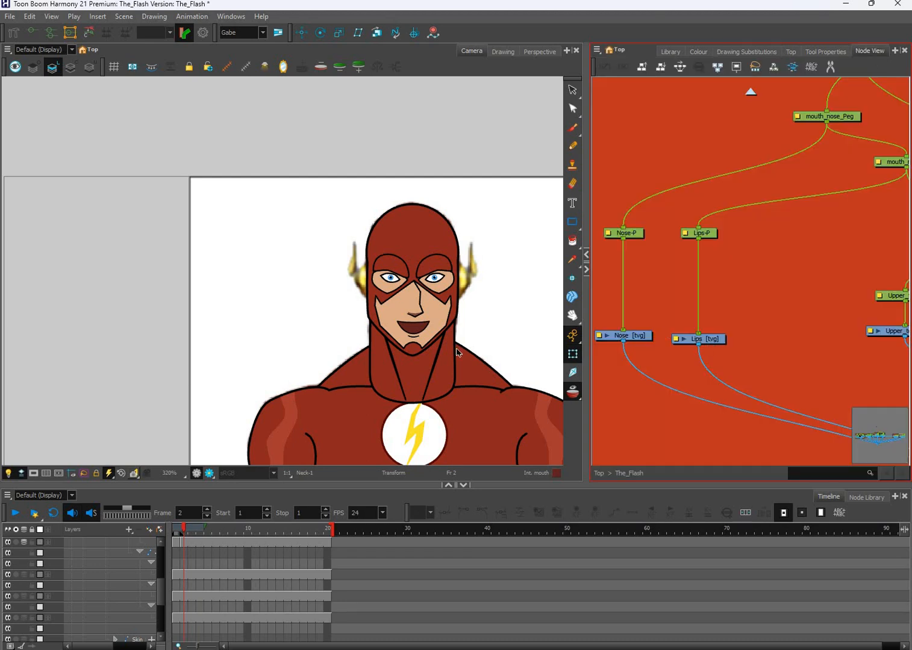
# - Reconnect Composite_67, which holds the teeth and tongue, to the first input port of Composite_11, ahead of the nose and lips
pyautogui.click(416, 330)
pyautogui.scroll(6, 418, 331)
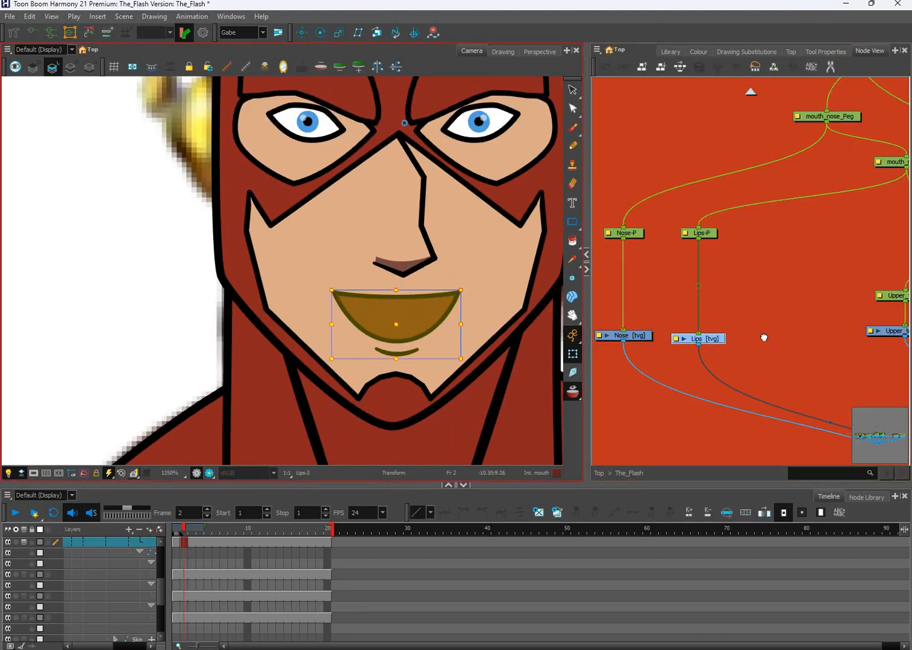
pyautogui.moveTo(746, 337); pyautogui.dragTo(695, 367)
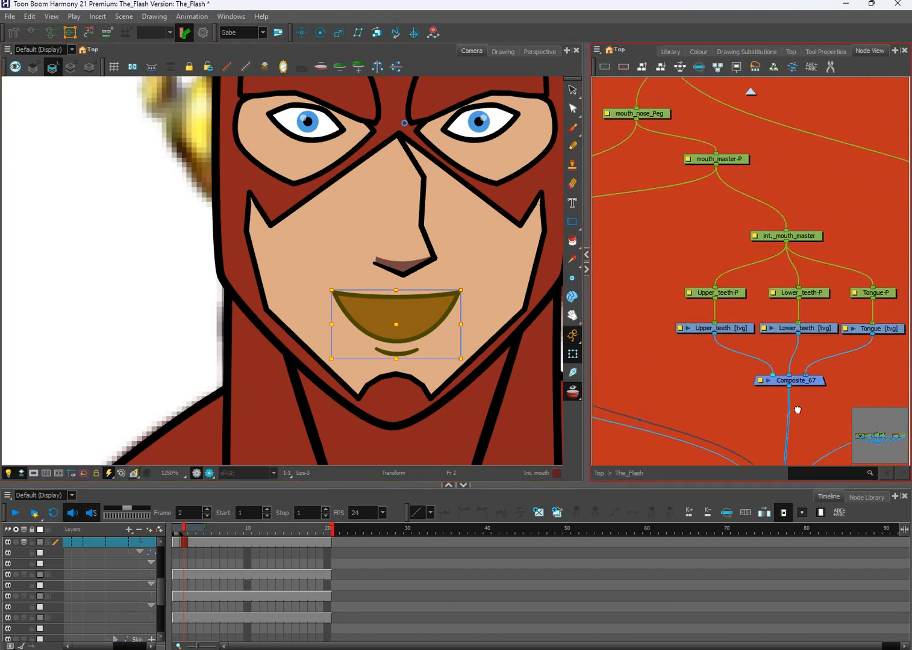
pyautogui.scroll(-4, 761, 229)
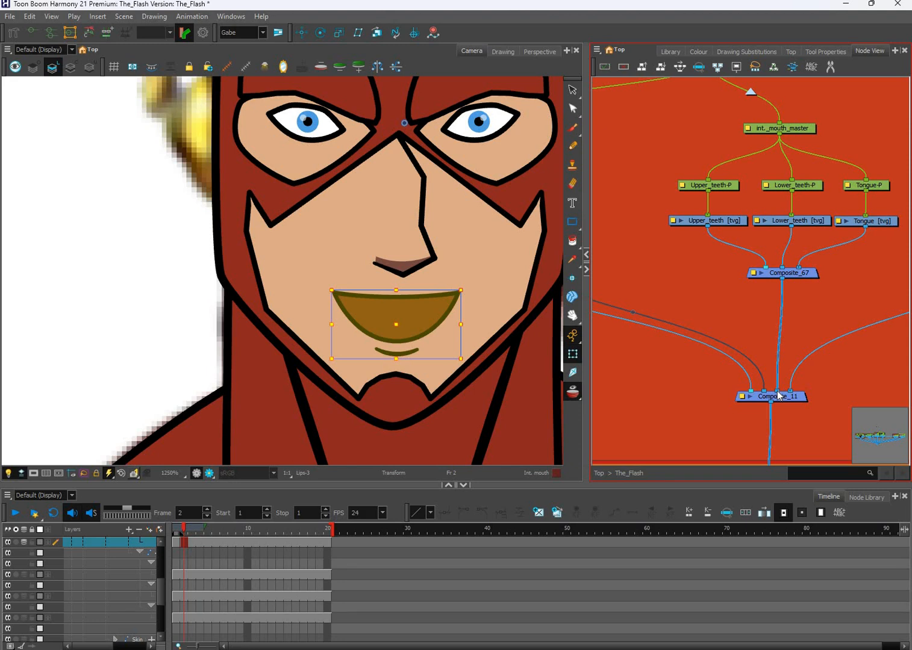
pyautogui.moveTo(777, 392); pyautogui.dragTo(752, 391)
# - Draw a wide, thin rectangle outlined in the Lines colour on the Upper_teeth drawing, covering the upper edge of the open mouth
pyautogui.click(730, 223)
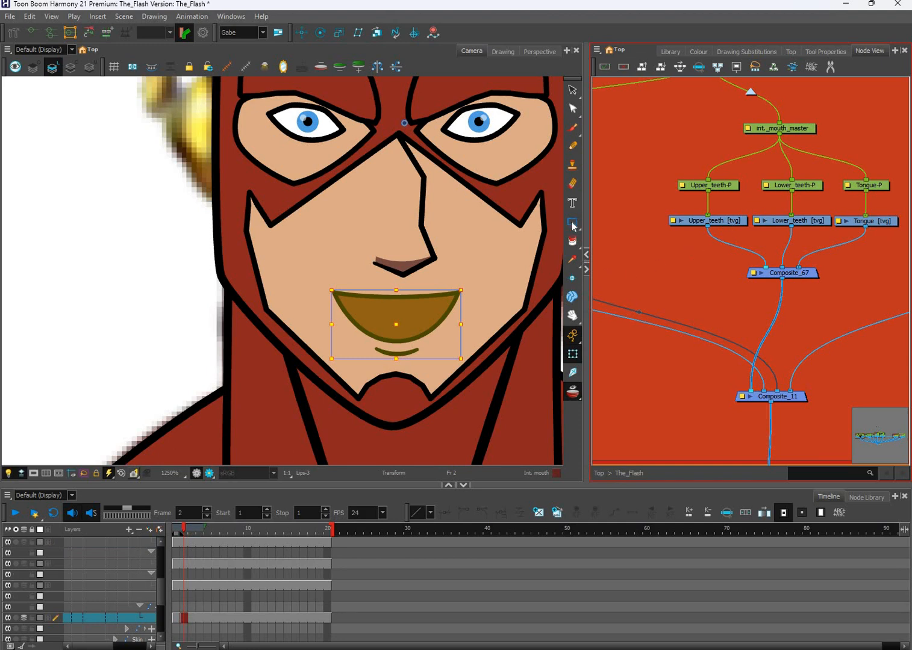
pyautogui.click(572, 223)
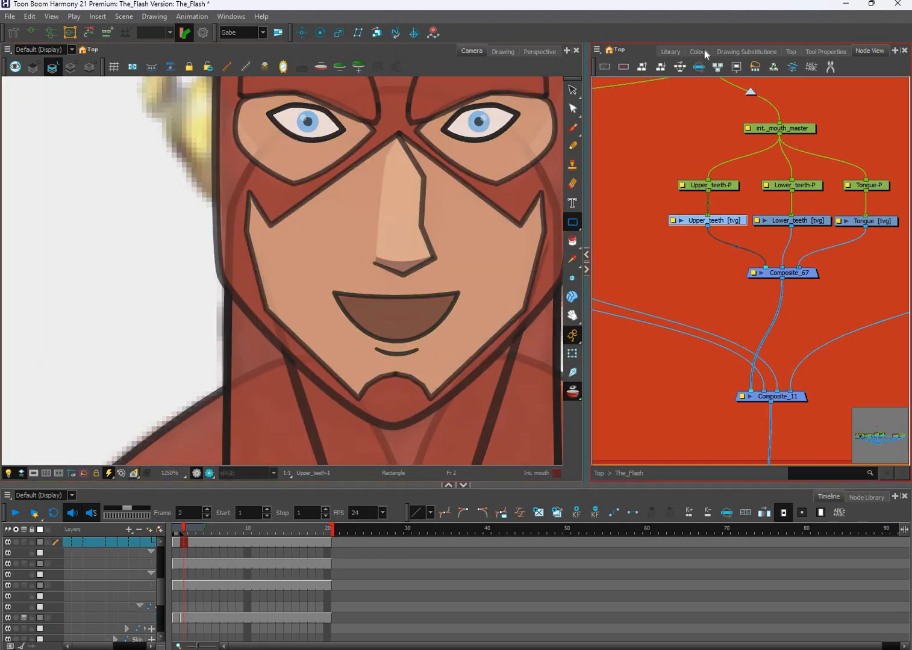
pyautogui.click(699, 51)
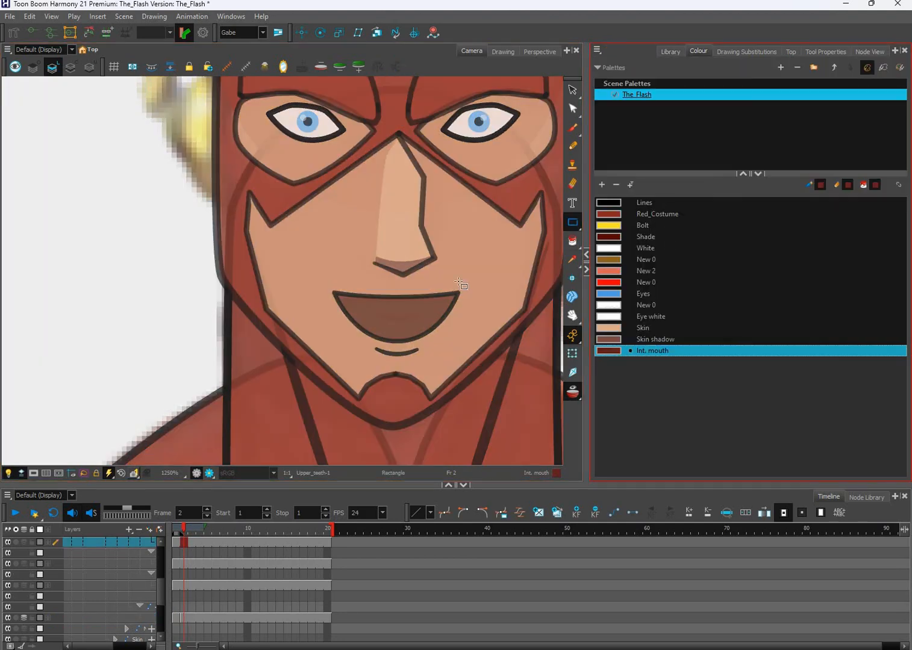
pyautogui.moveTo(324, 278); pyautogui.dragTo(468, 307)
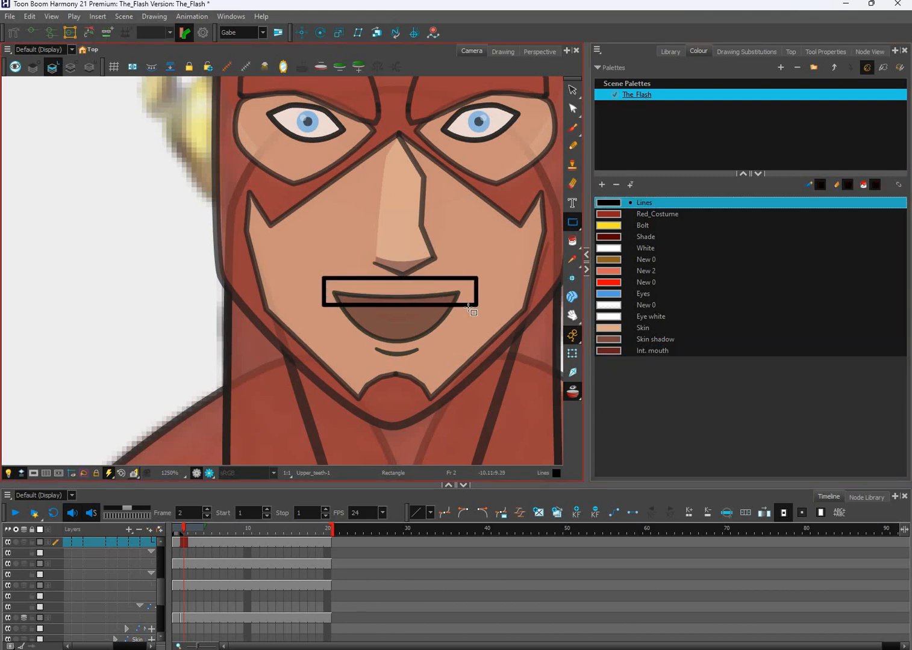
pyautogui.scroll(2, 478, 316)
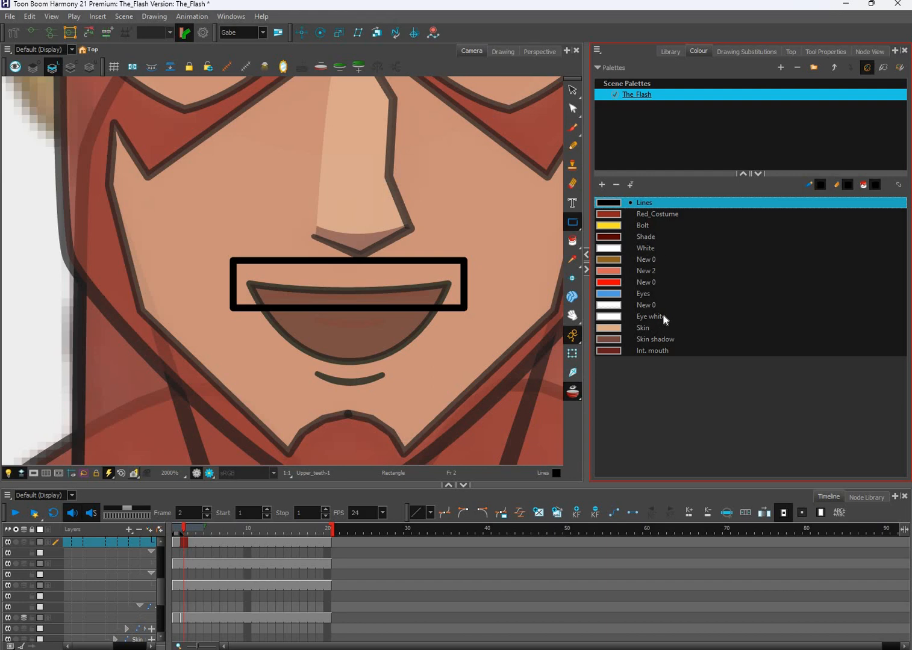
# - Add a palette colour based on White and name it "Teeth"
pyautogui.click(648, 248)
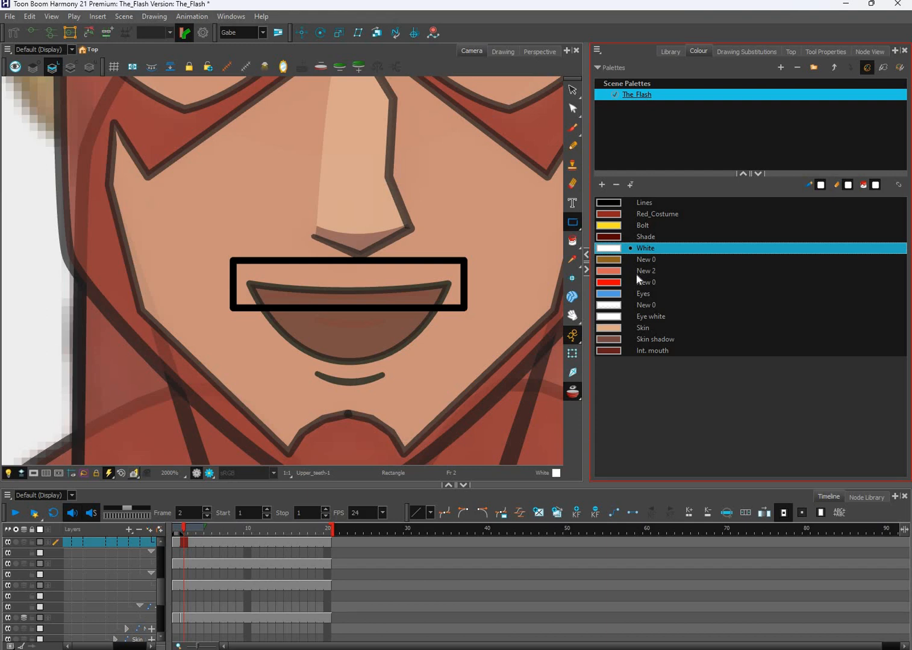
pyautogui.click(602, 185)
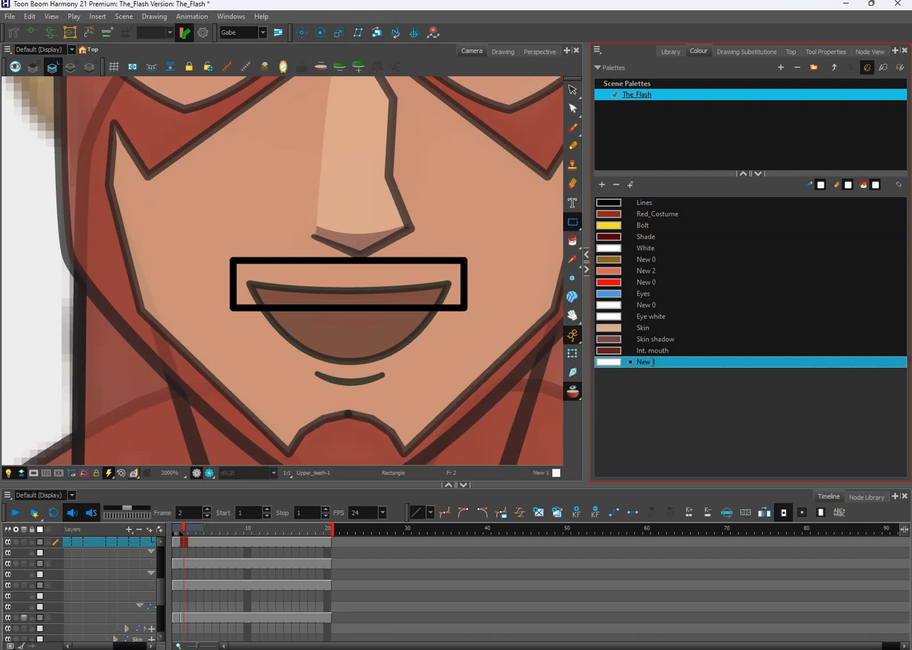
pyautogui.doubleClick(645, 361)
pyautogui.write('T')
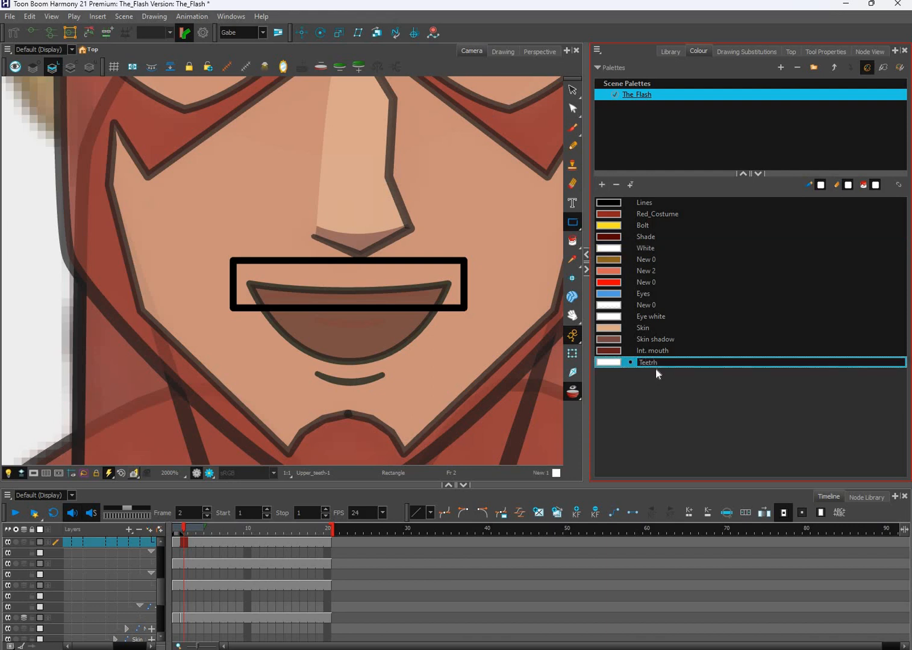
pyautogui.write('eeth')
pyautogui.press('Return')
# - Paint the inside of the upper teeth rectangle with the Teeth colour
pyautogui.click(572, 241)
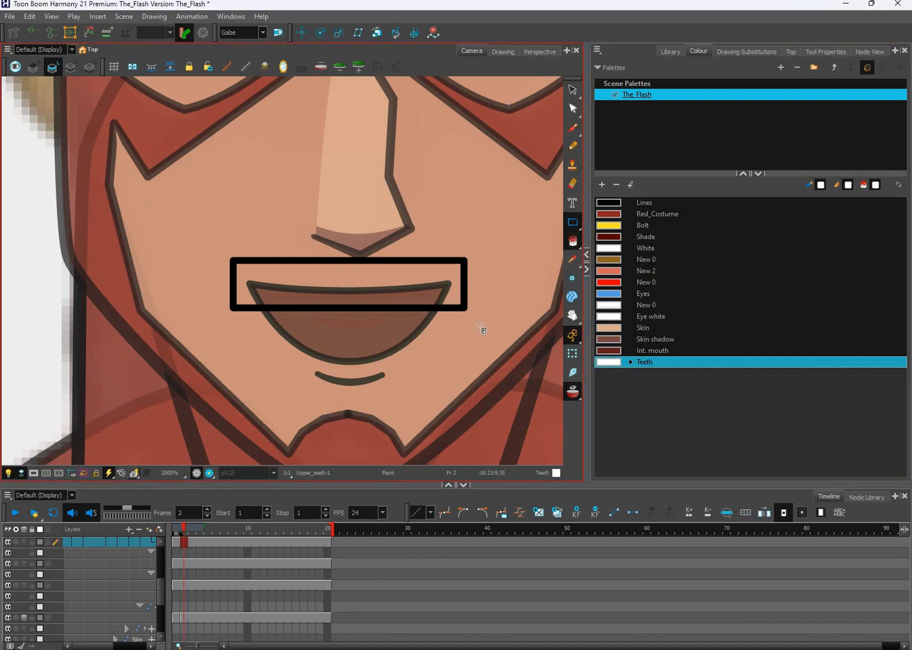
pyautogui.click(449, 295)
pyautogui.moveTo(493, 287); pyautogui.dragTo(487, 311)
# - Raise the upper edge of the teeth rectangle slightly by moving its two upper points with the Contour Editor
pyautogui.click(572, 109)
pyautogui.moveTo(213, 255); pyautogui.dragTo(473, 289)
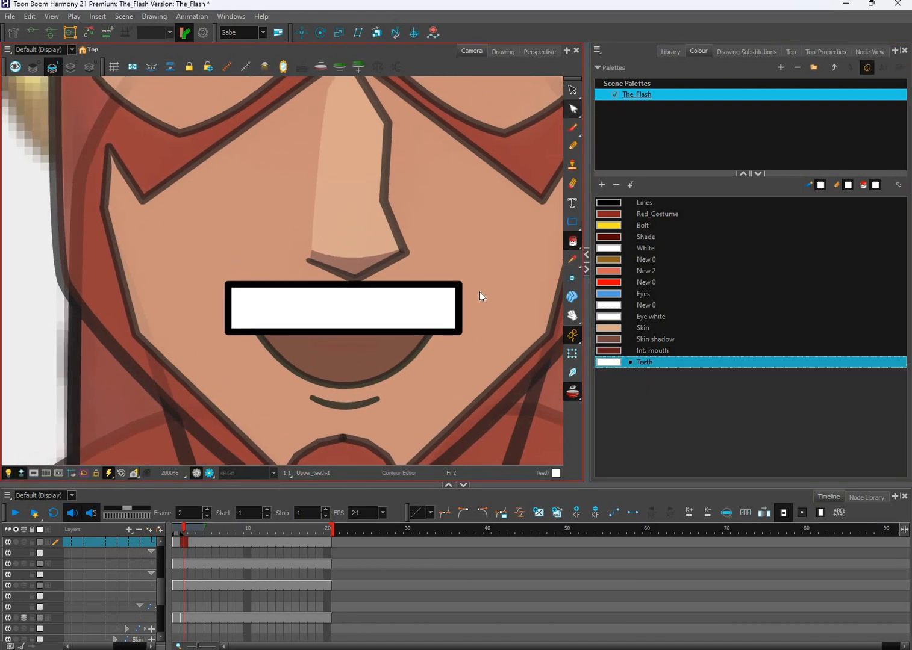
pyautogui.press('Up')
pyautogui.press('Up')
pyautogui.press('Up')
pyautogui.press('Down')
pyautogui.press('Down')
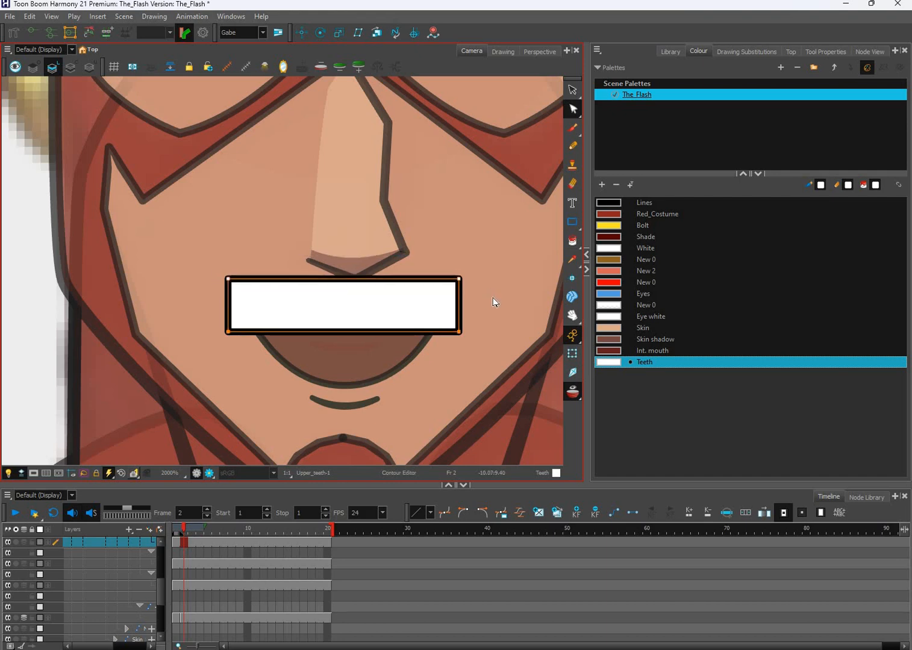
pyautogui.press('Up')
pyautogui.press('Up')
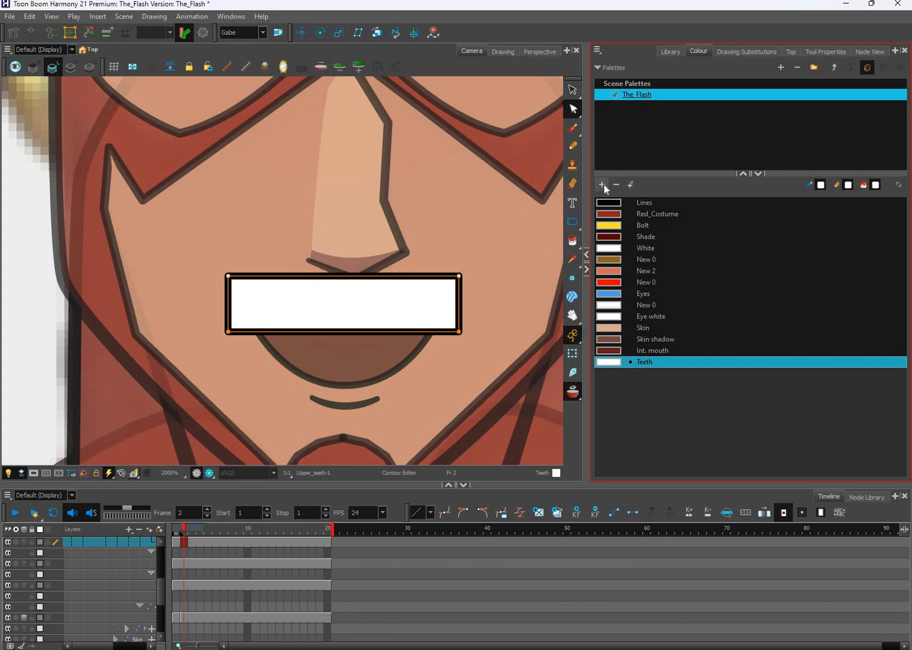
# - Add another palette colour, set it to a medium grey, and name it "Teeth lines"
pyautogui.doubleClick(613, 373)
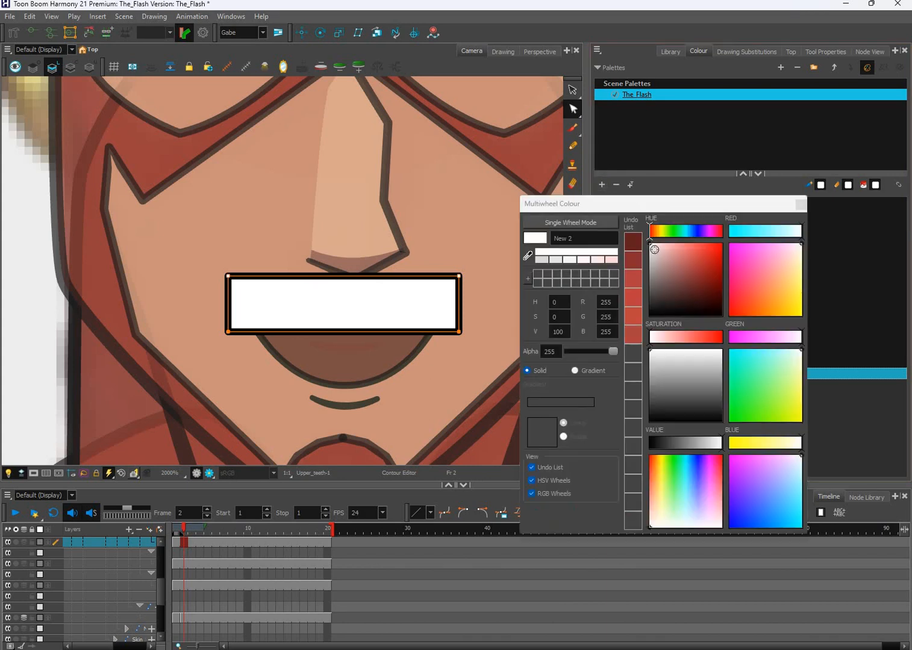
pyautogui.moveTo(653, 247); pyautogui.dragTo(640, 270)
pyautogui.click(800, 205)
pyautogui.doubleClick(653, 374)
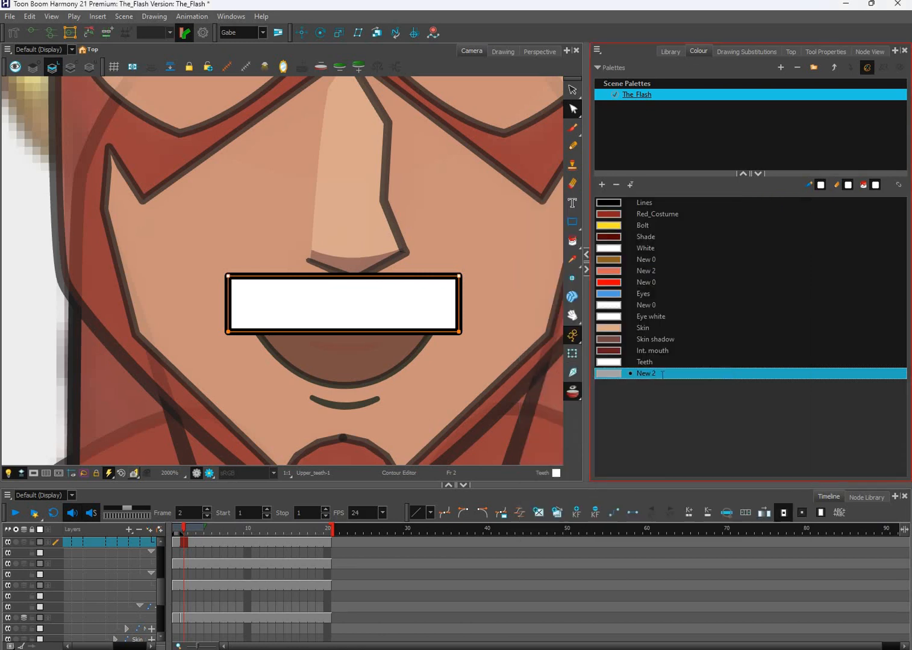
pyautogui.write('Theeth')
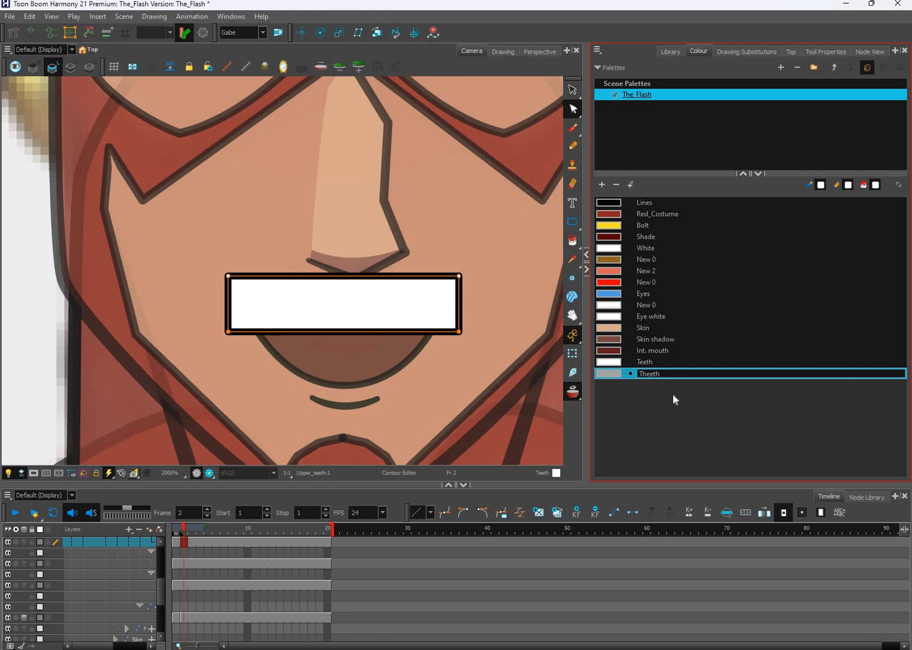
pyautogui.press('BackSpace')
pyautogui.press('BackSpace')
pyautogui.press('BackSpace')
pyautogui.write('eeth lines')
pyautogui.press('Return')
# - Recolour the outline of the upper teeth rectangle with the Teeth lines colour
pyautogui.click(572, 90)
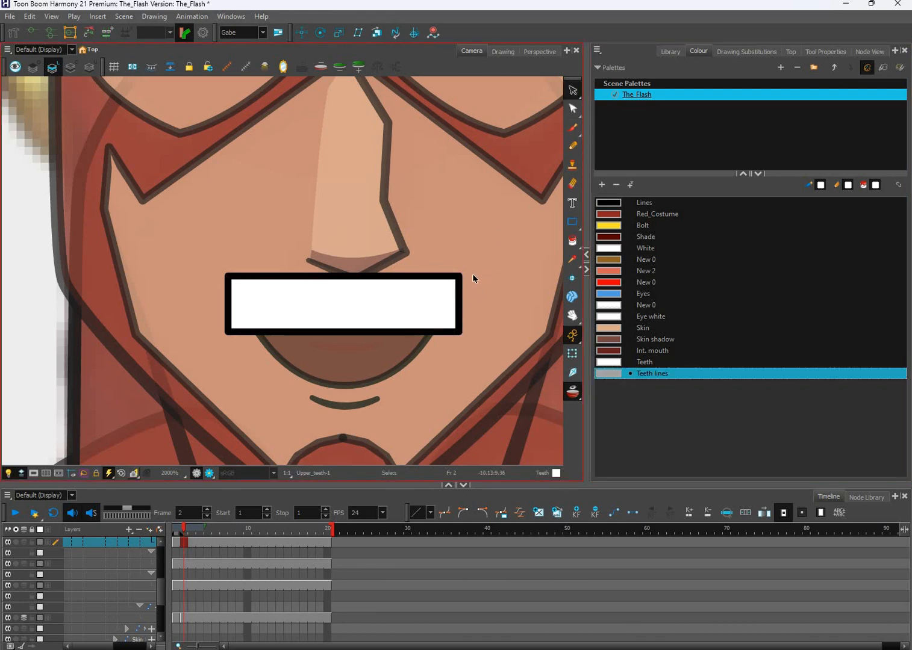
pyautogui.click(614, 372)
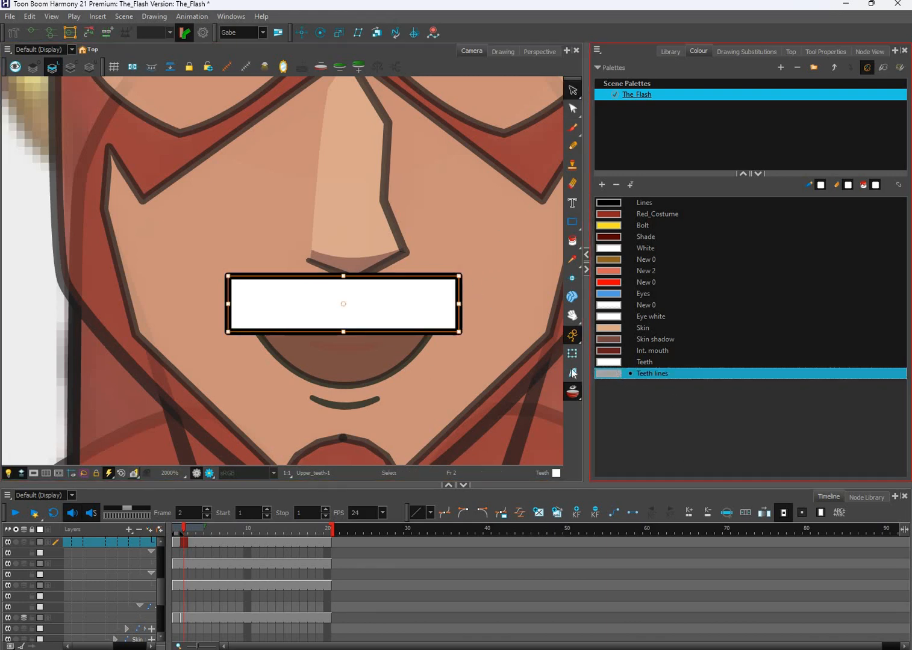
pyautogui.hotkey('ctrl', 'z')
pyautogui.hotkey('ctrl', 'z')
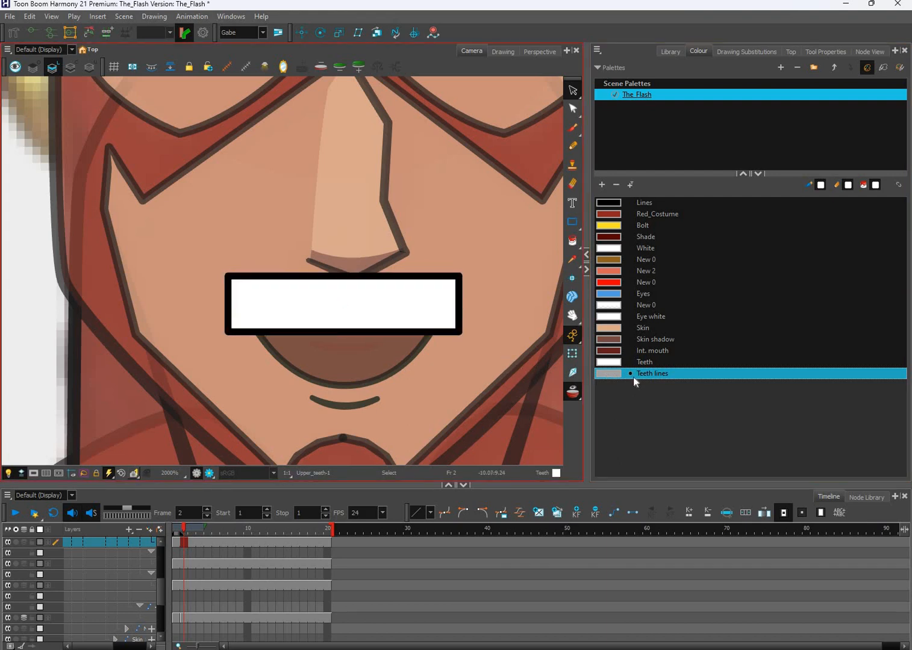
pyautogui.hotkey('ctrl', 'a')
pyautogui.click(623, 373)
pyautogui.click(503, 346)
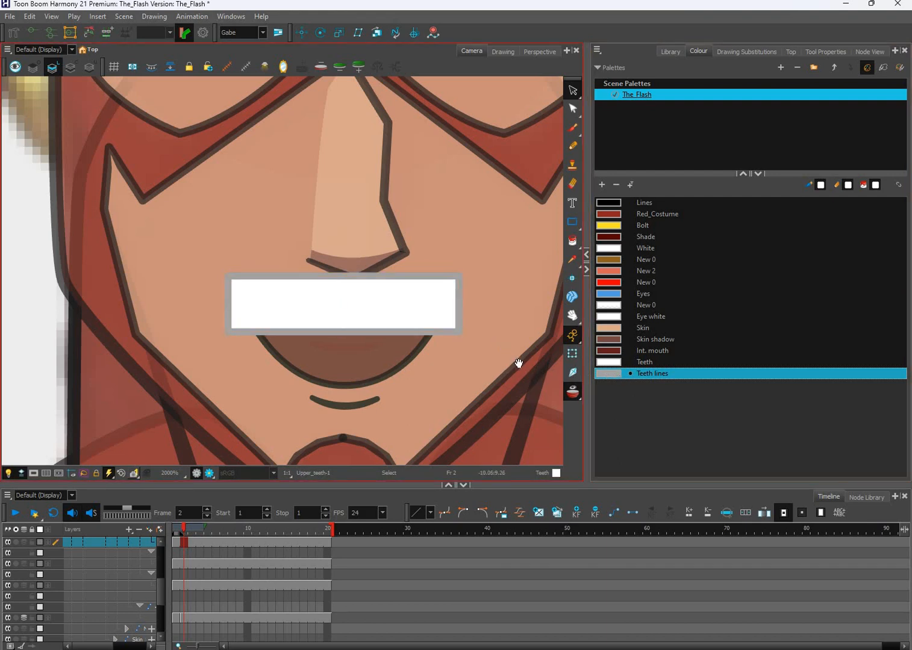
# - Copy the upper teeth rectangle into the Lower_teeth drawing and move the copy straight down below the open mouth
pyautogui.scroll(-3, 502, 347)
pyautogui.moveTo(501, 303); pyautogui.dragTo(480, 299)
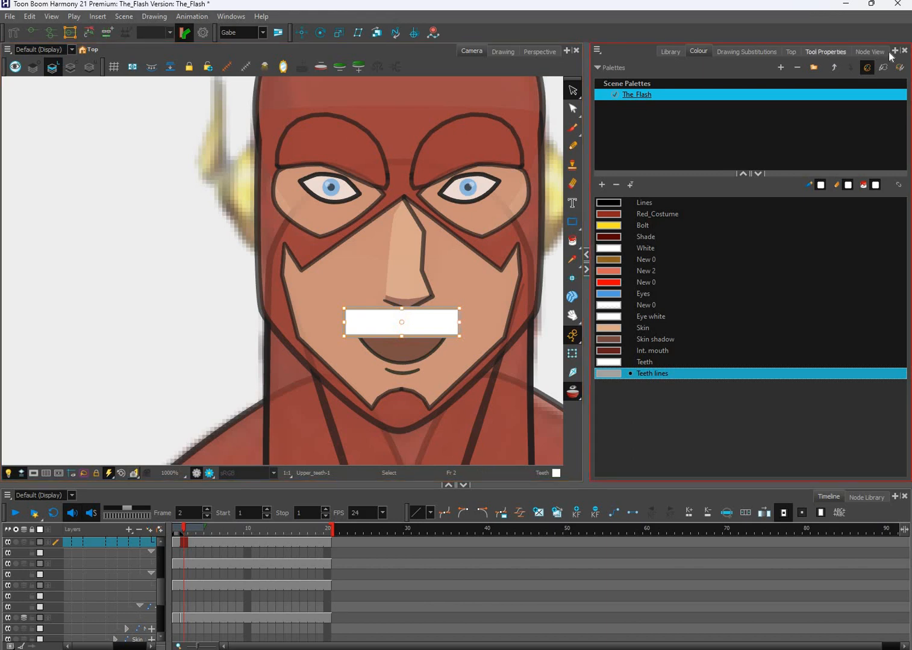
pyautogui.click(870, 51)
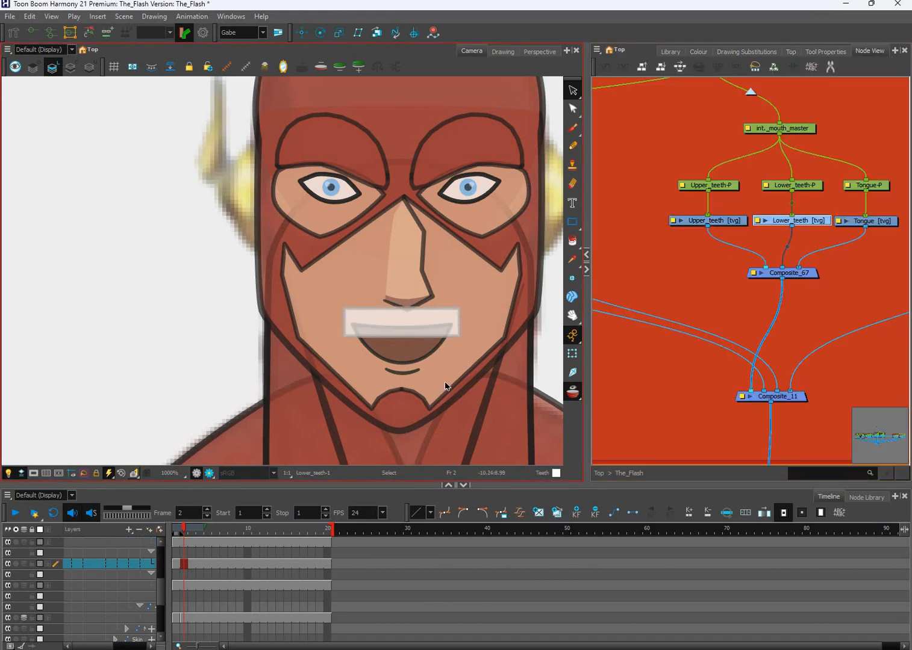
pyautogui.hotkey('ctrl', 'v')
pyautogui.press('Down')
pyautogui.press('Down')
pyautogui.press('Down')
pyautogui.press('Down')
pyautogui.press('Down')
pyautogui.press('Down')
pyautogui.press('Down')
pyautogui.press('Down')
pyautogui.press('Down')
pyautogui.press('Down')
pyautogui.press('Down')
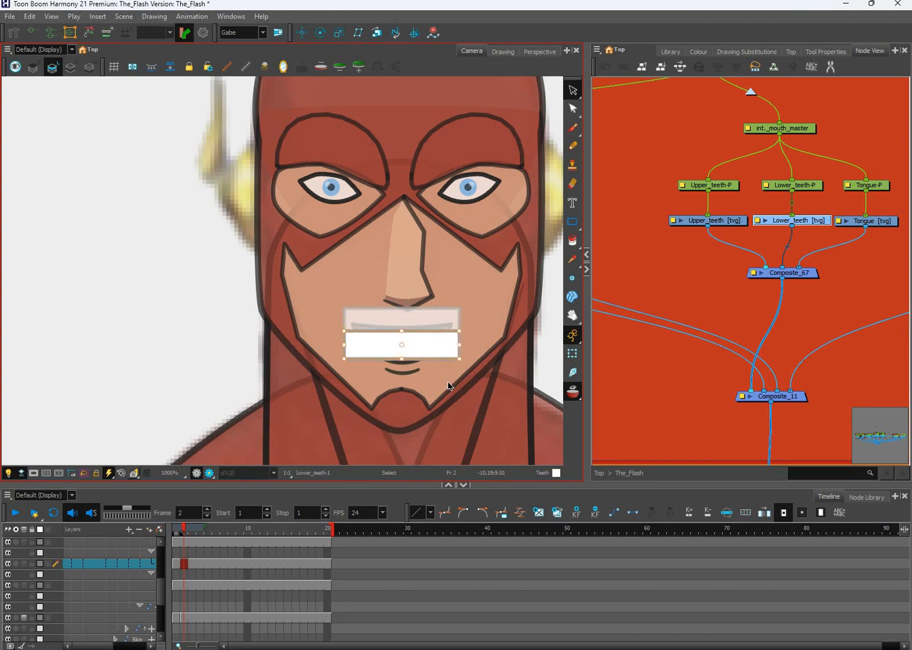
pyautogui.press('Down')
pyautogui.press('Down')
pyautogui.press('Down')
pyautogui.press('Down')
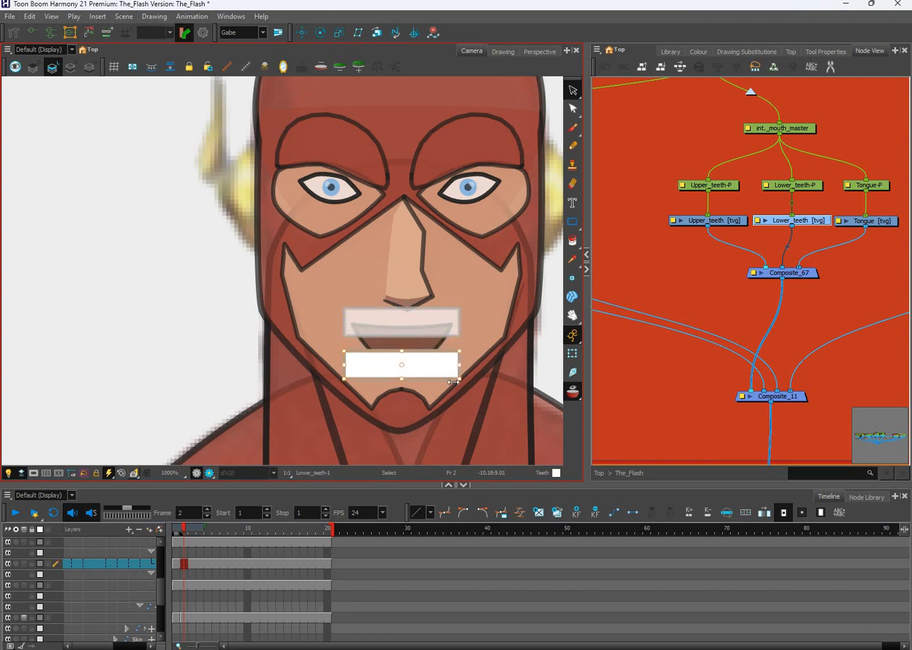
pyautogui.click(572, 354)
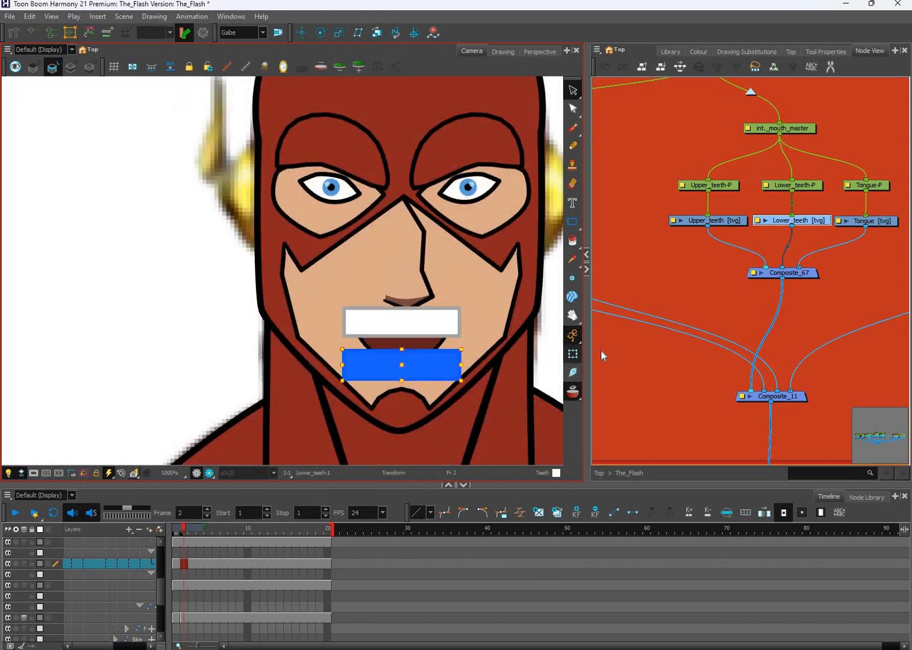
pyautogui.press('Escape')
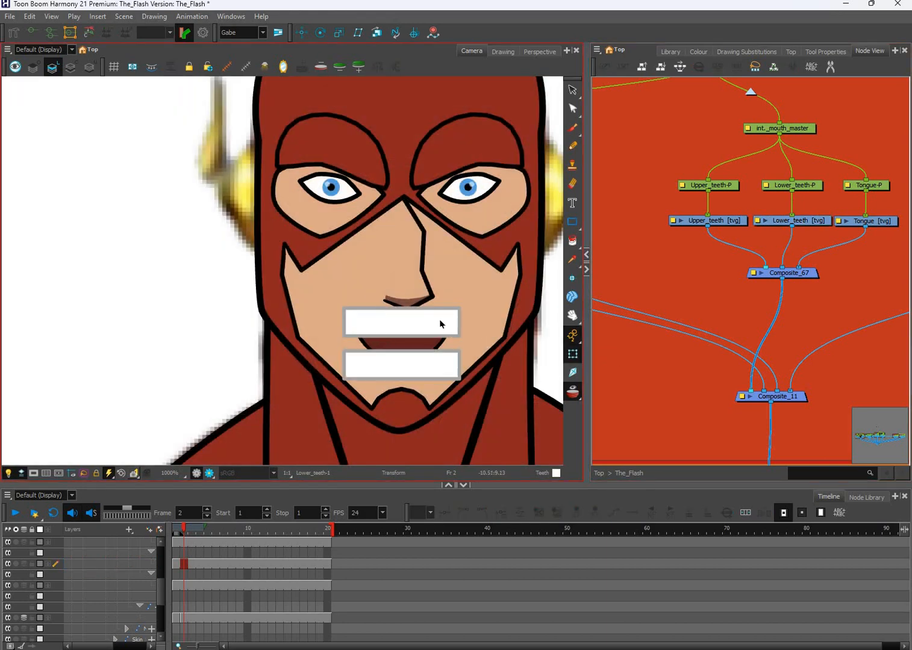
# - On the Tongue drawing, draw an ellipse in the Lines colour over the lower part of the mouth with the Ellipse tool
pyautogui.scroll(1, 424, 328)
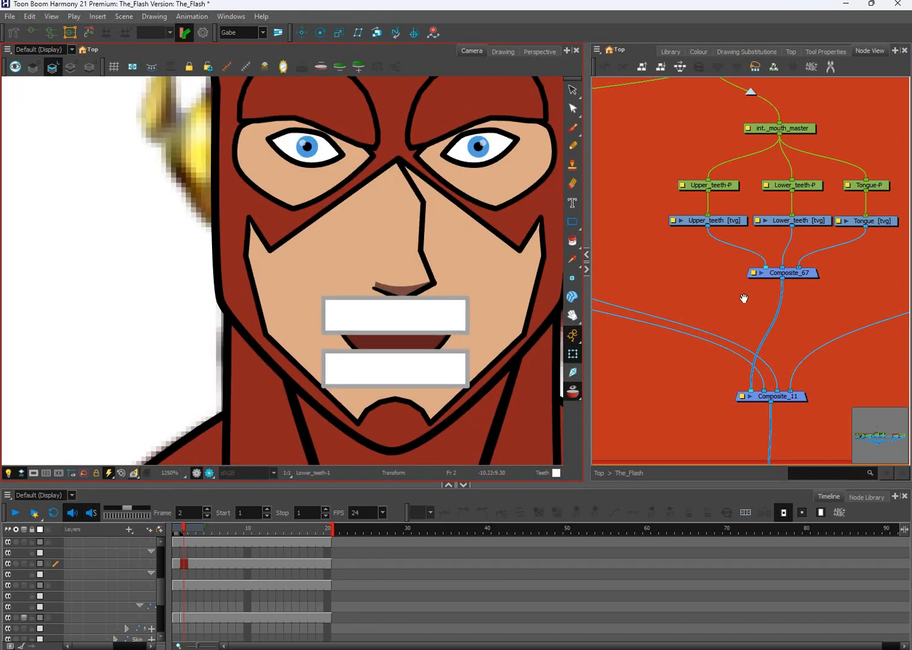
pyautogui.moveTo(826, 266); pyautogui.dragTo(772, 314)
pyautogui.click(829, 270)
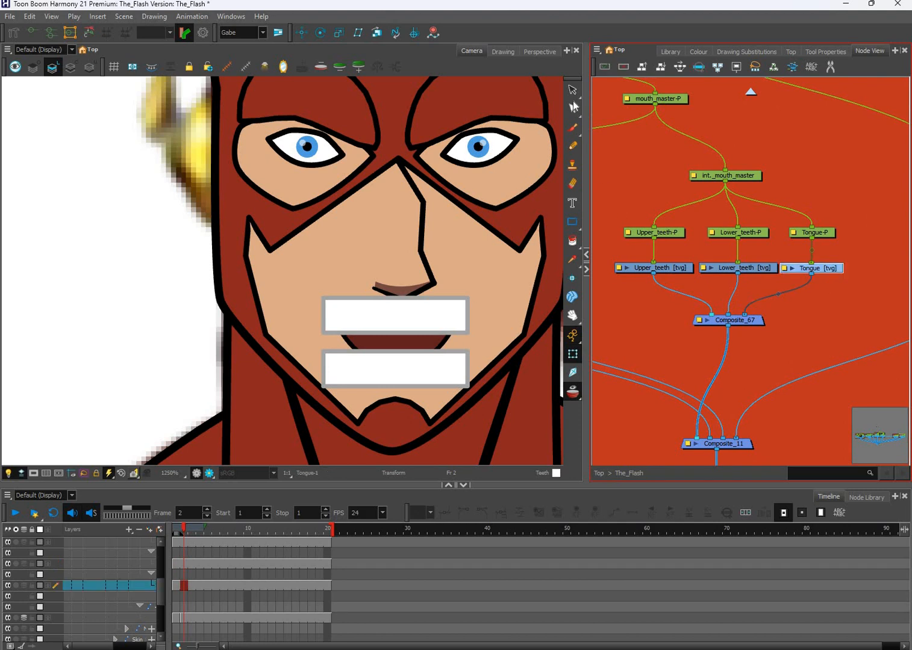
pyautogui.scroll(2, 827, 271)
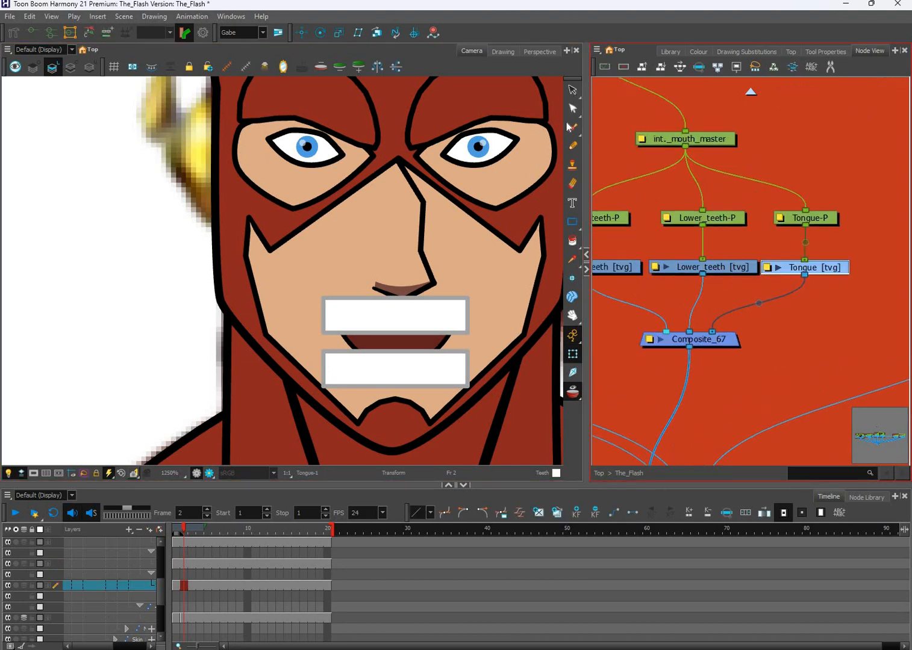
pyautogui.hotkey('alt', 's')
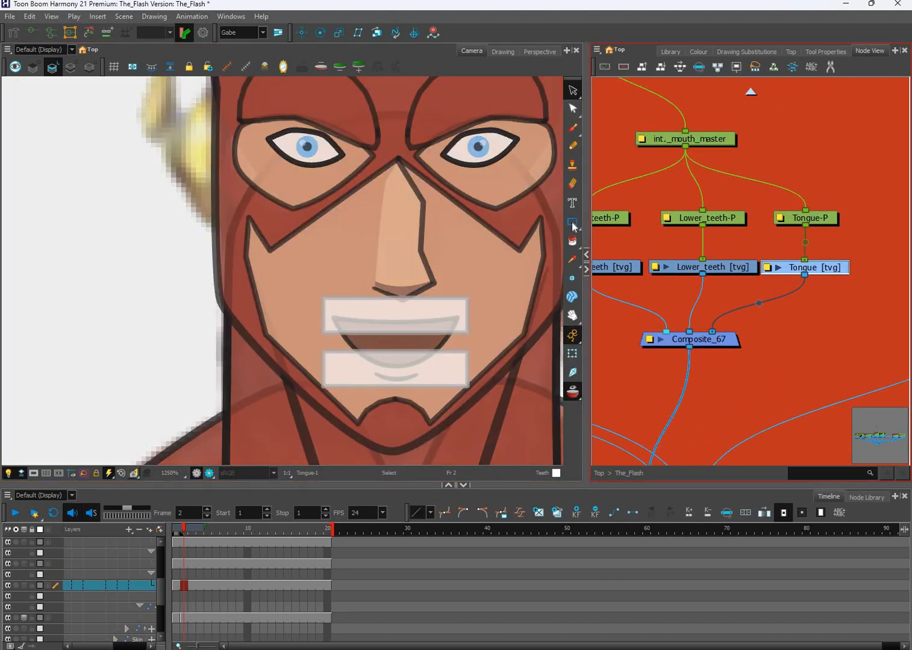
pyautogui.moveTo(572, 222); pyautogui.dragTo(605, 232)
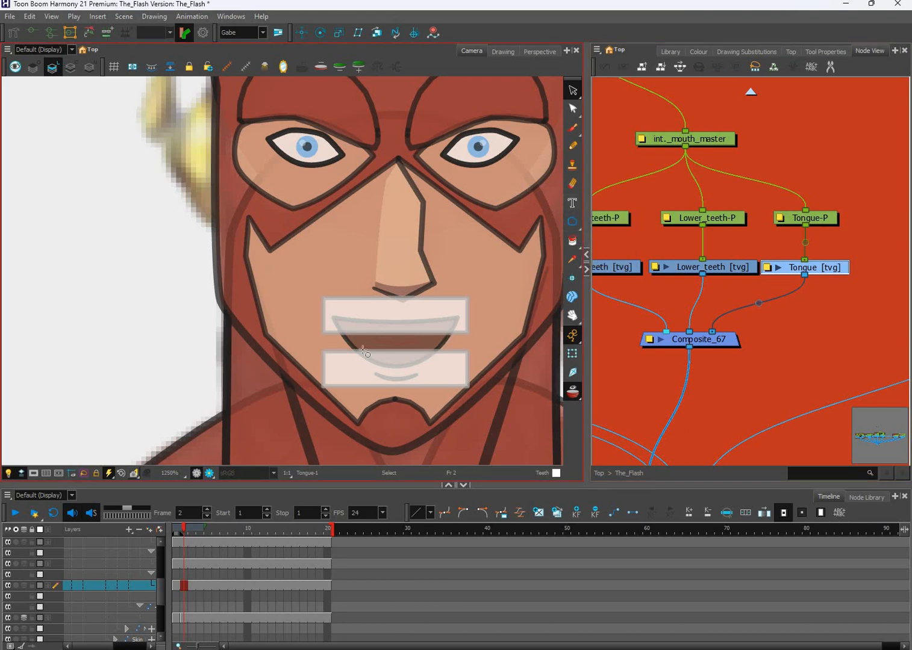
pyautogui.scroll(1, 430, 347)
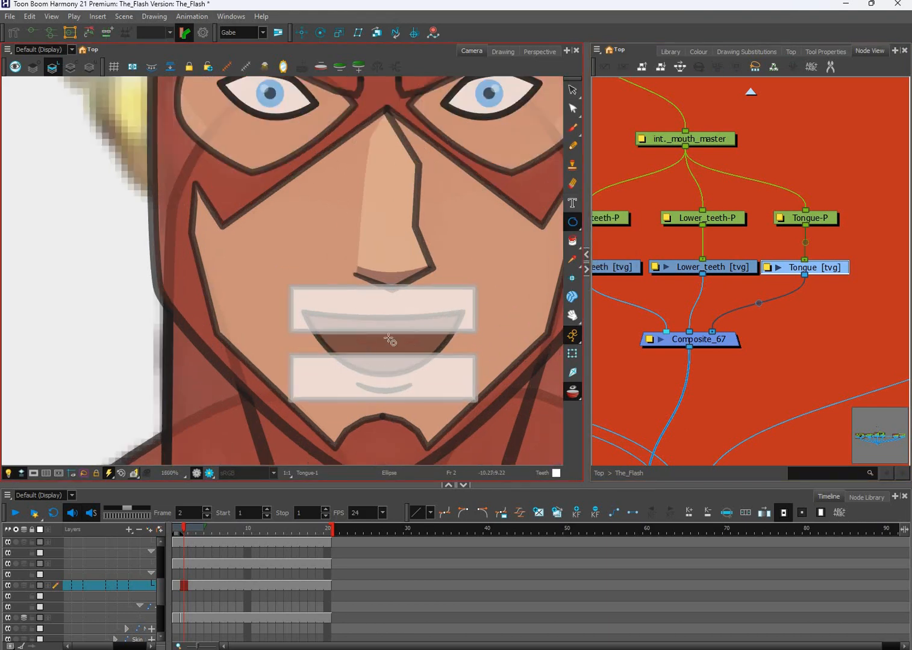
pyautogui.scroll(1, 389, 341)
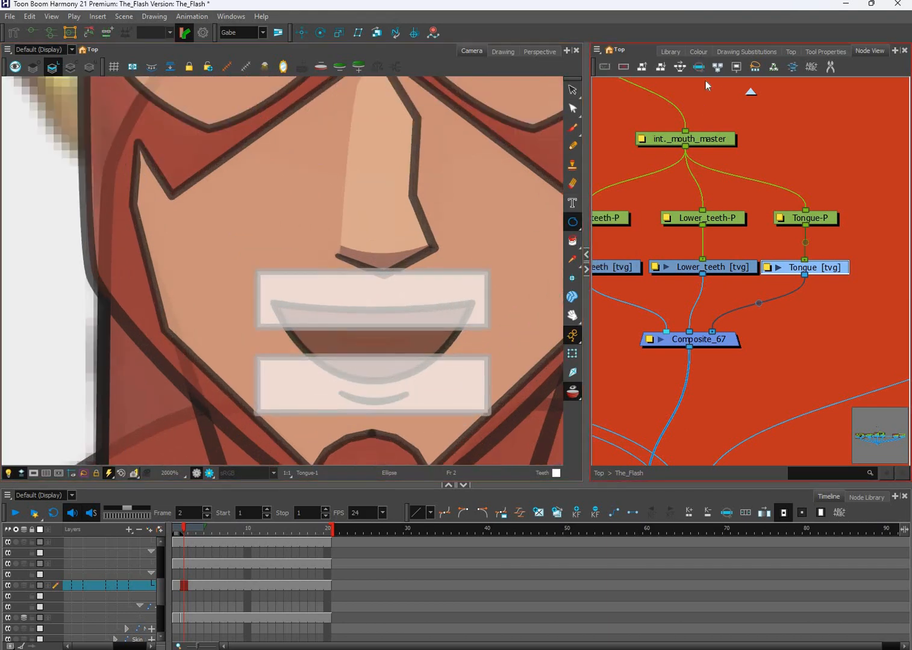
pyautogui.click(698, 51)
pyautogui.click(644, 203)
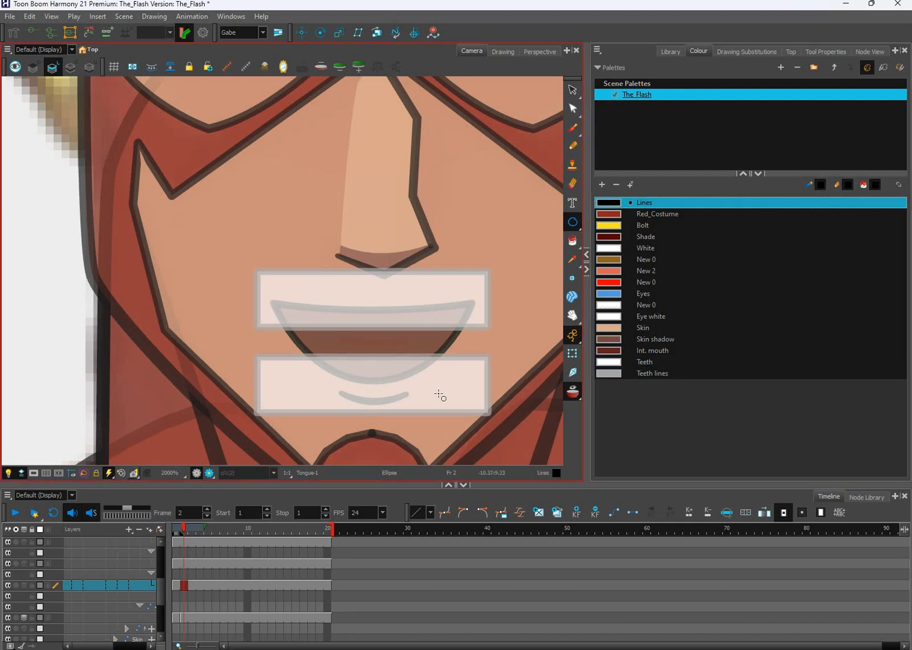
pyautogui.moveTo(315, 345); pyautogui.dragTo(438, 396)
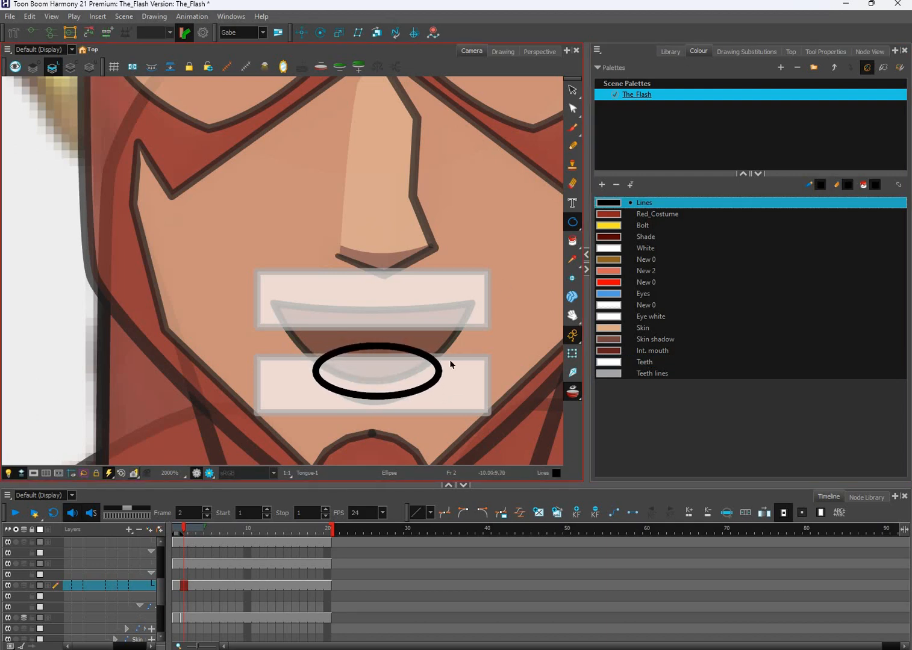
# - Select the tongue ellipse and nudge it slightly left and down to centre it under the mouth opening
pyautogui.hotkey('alt', 's')
pyautogui.hotkey('ctrl', 'a')
pyautogui.press('Left')
pyautogui.press('Left')
pyautogui.press('Down')
pyautogui.press('Right')
pyautogui.press('Down')
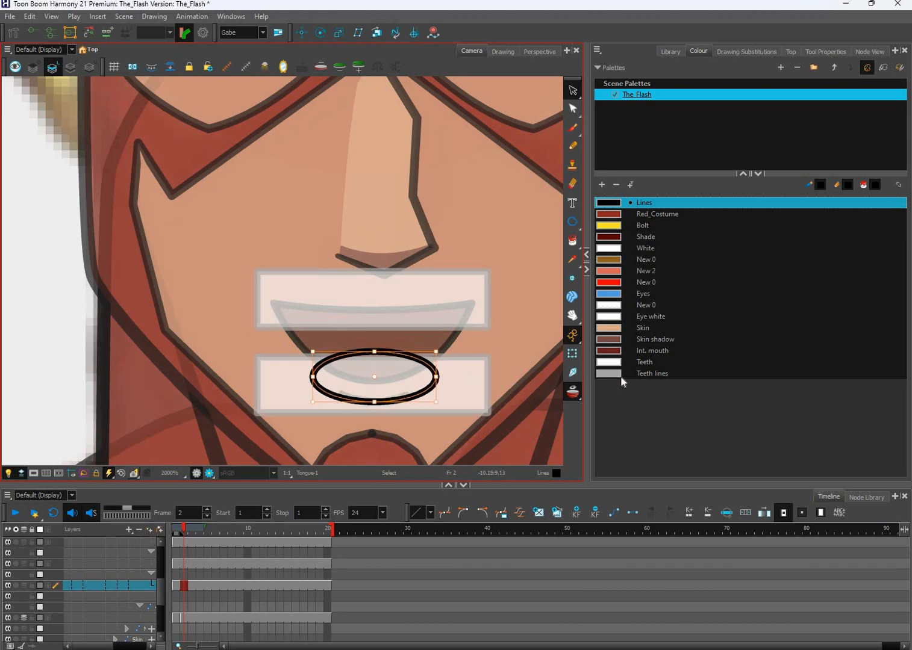
# - Try to recolour the tongue ellipse with the Int. mouth colour, and undo the changes
pyautogui.click(612, 353)
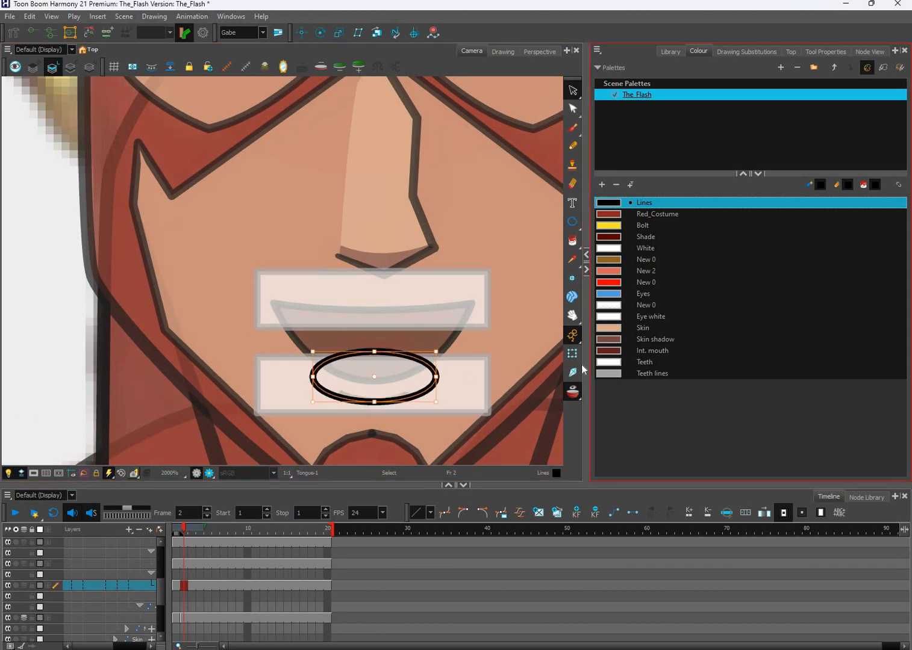
pyautogui.click(617, 352)
pyautogui.hotkey('ctrl', 'z')
pyautogui.hotkey('ctrl', 'z')
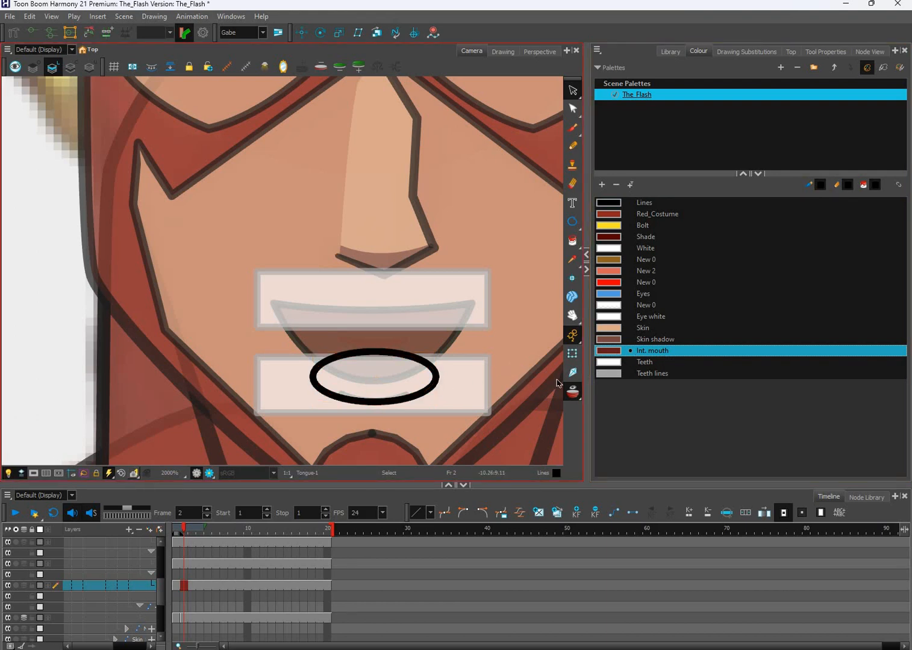
pyautogui.click(411, 396)
pyautogui.click(613, 350)
pyautogui.hotkey('ctrl', 'z')
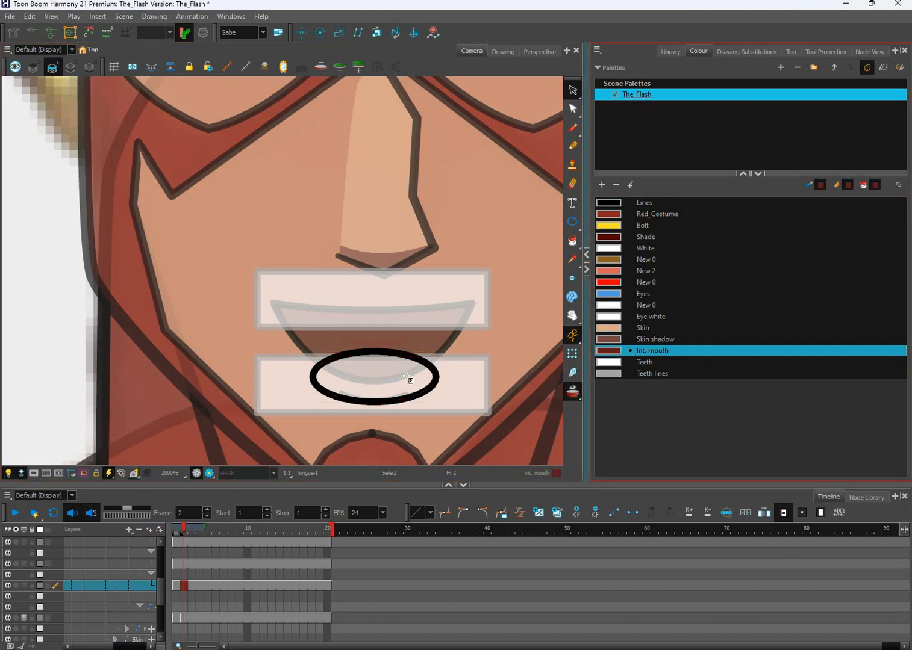
# - Add a palette colour named Tongue with hue 0, saturation 52 and value 63, and fill the tongue ellipse with it
pyautogui.hotkey('alt', 'i')
pyautogui.click(603, 184)
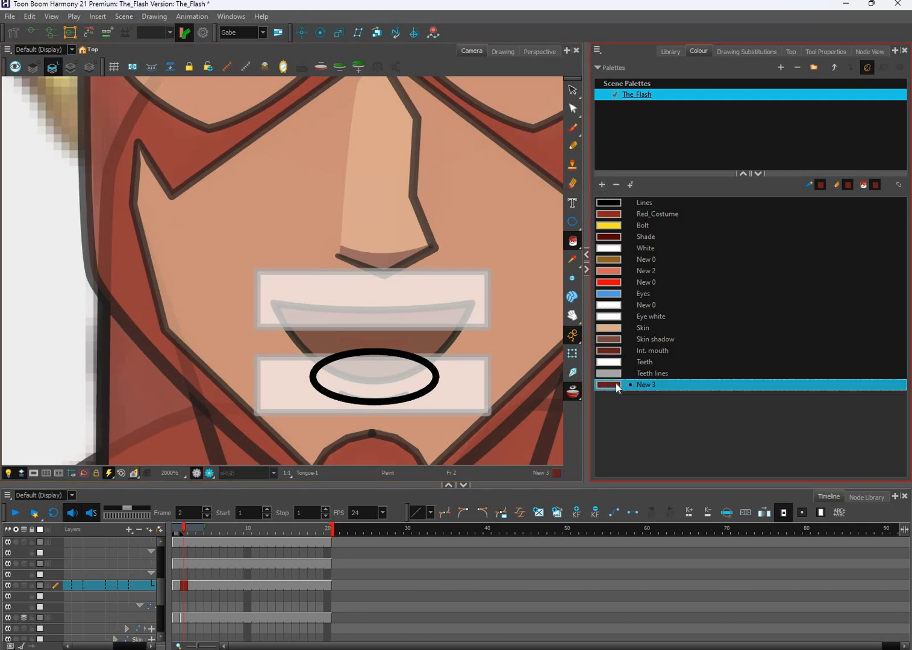
pyautogui.tripleClick(564, 239)
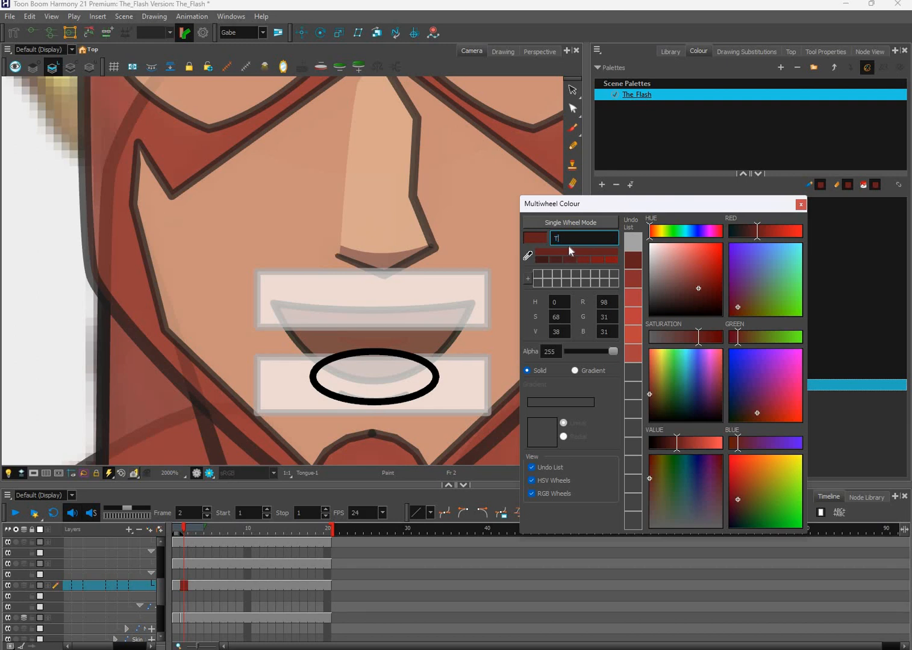
pyautogui.write('Tongue')
pyautogui.moveTo(694, 283); pyautogui.dragTo(688, 274)
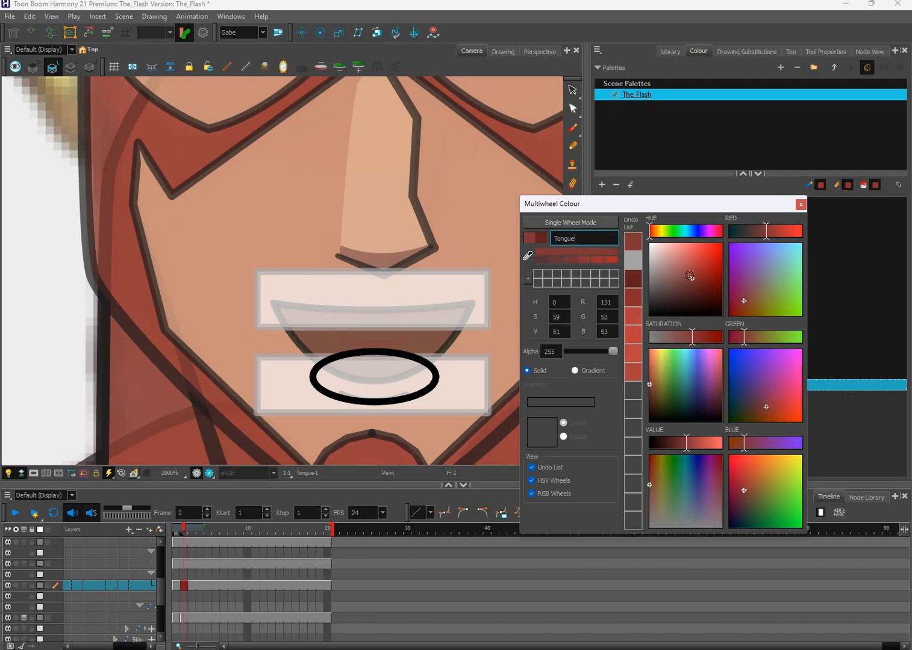
pyautogui.moveTo(691, 278)
pyautogui.mouseDown()
pyautogui.moveTo(696, 285)
pyautogui.moveTo(686, 270)
pyautogui.mouseUp()
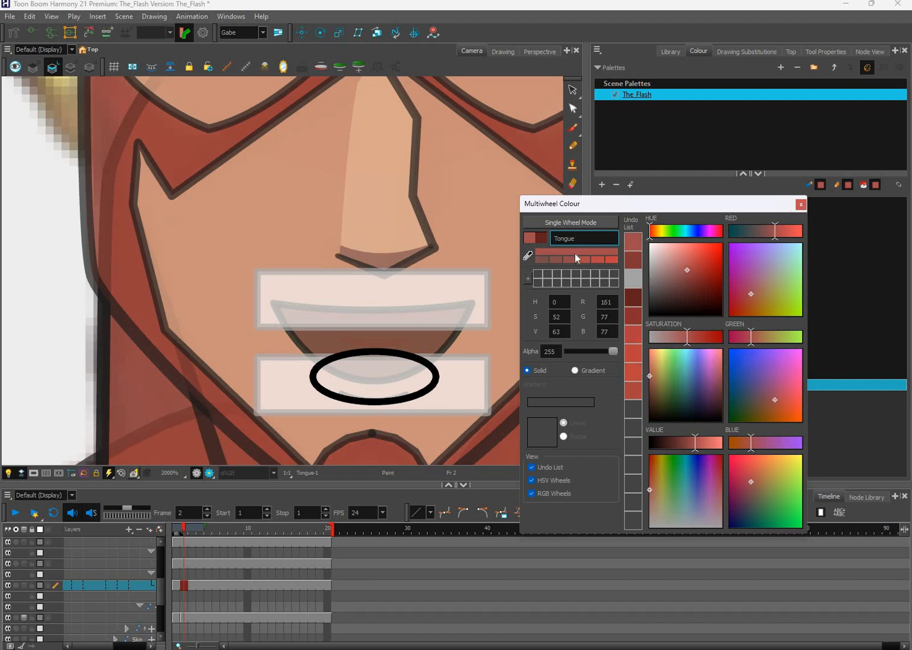
pyautogui.click(800, 205)
pyautogui.click(408, 371)
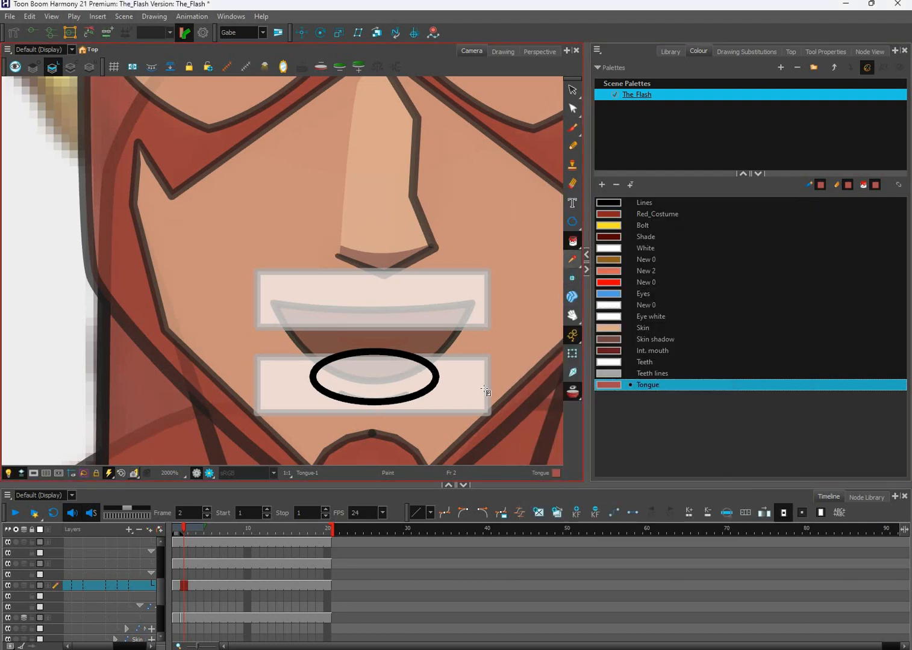
# - Examine how the teeth and tongue drawings connect through Composite_67 and how they relate to the Lips drawing
pyautogui.click(572, 354)
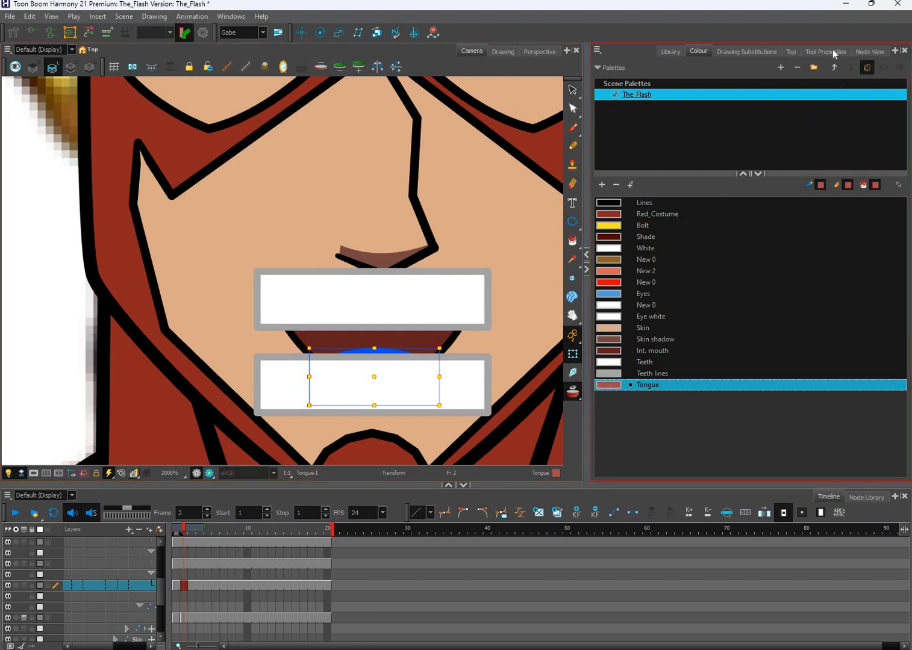
pyautogui.click(826, 52)
pyautogui.click(869, 52)
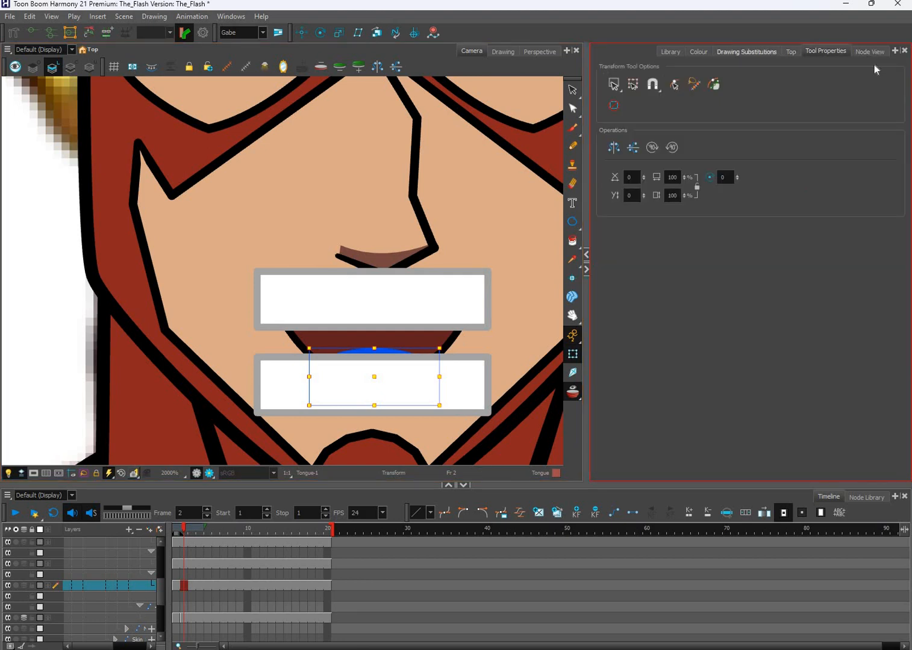
pyautogui.scroll(-2, 761, 277)
pyautogui.moveTo(696, 213); pyautogui.dragTo(728, 219)
pyautogui.scroll(1, 759, 288)
pyautogui.click(762, 335)
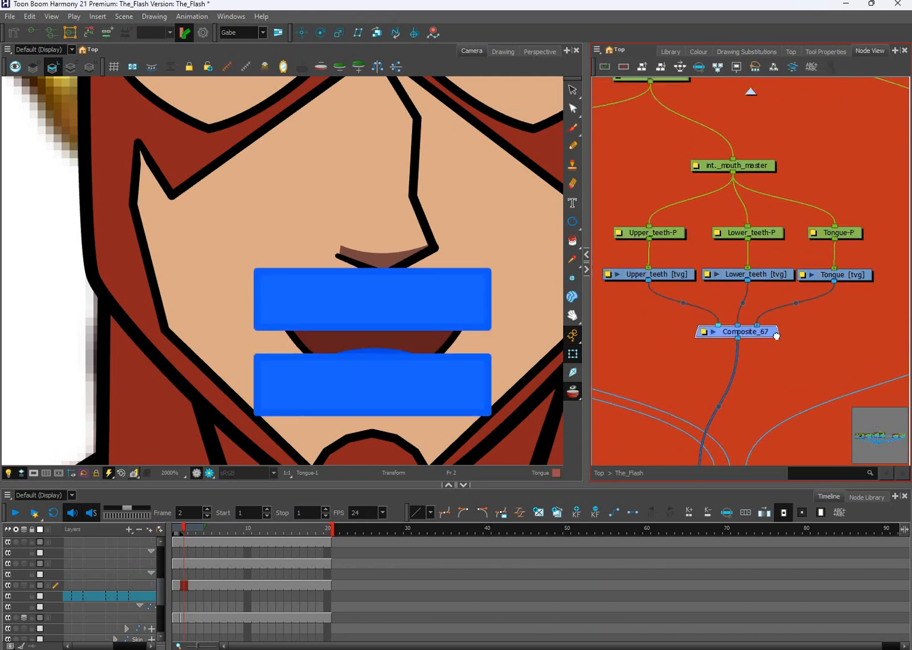
pyautogui.moveTo(766, 394); pyautogui.dragTo(809, 335)
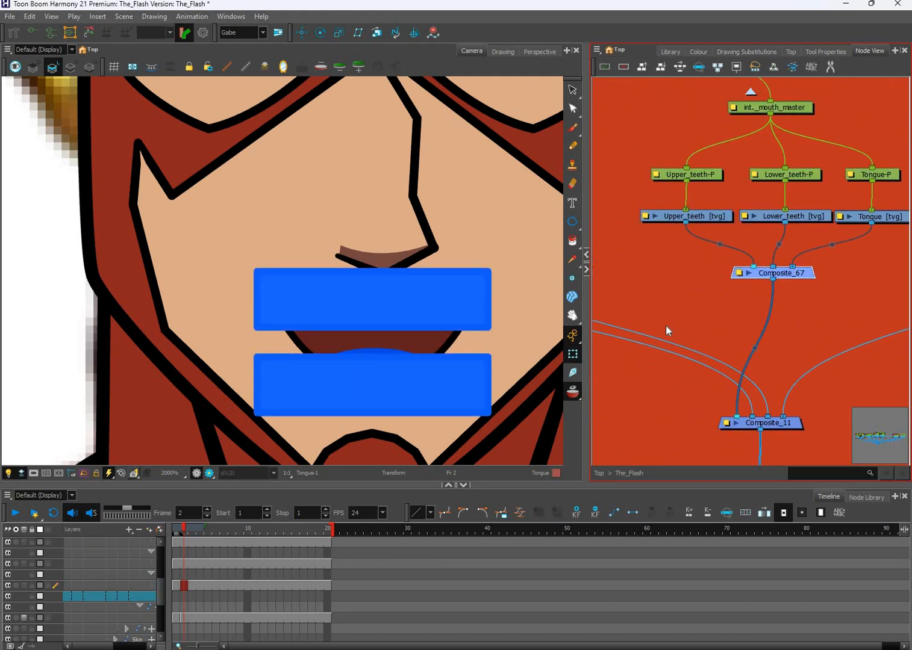
pyautogui.scroll(-2, 450, 346)
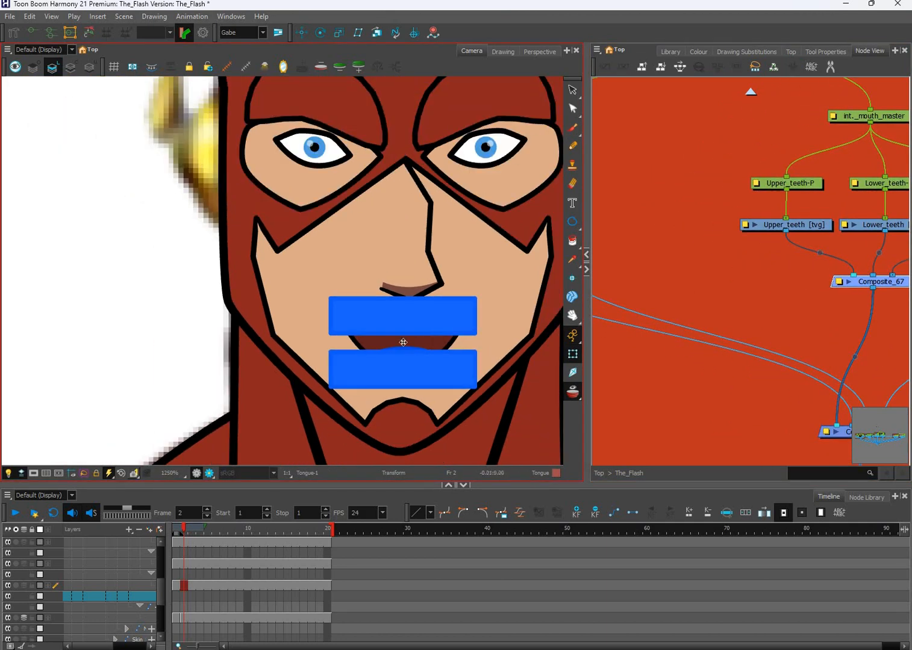
pyautogui.click(444, 338)
pyautogui.click(827, 61)
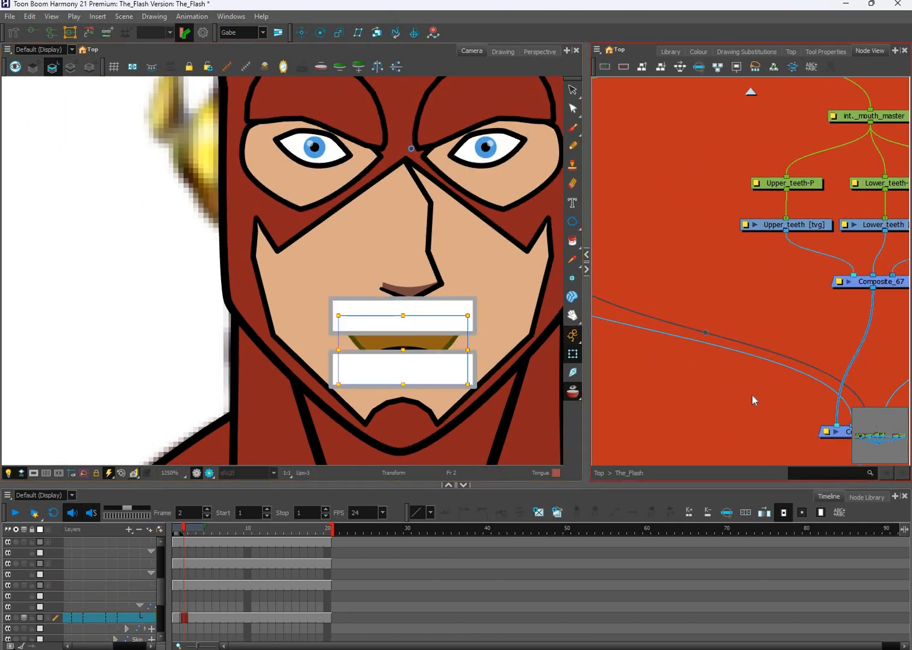
# - Add a Cutter node and insert it into the connection between Composite_67 and Composite_11
pyautogui.moveTo(751, 395); pyautogui.dragTo(661, 365)
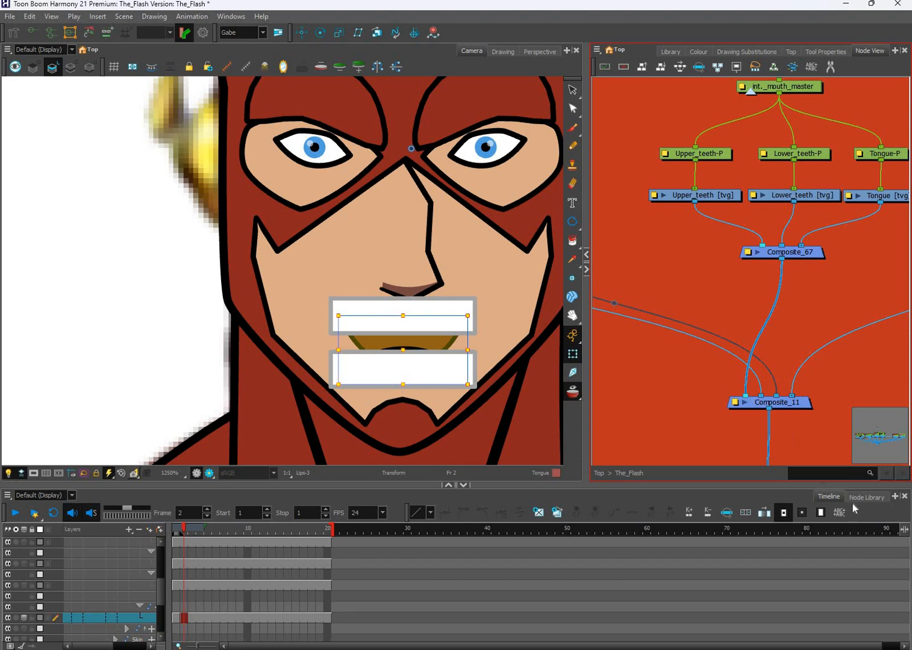
pyautogui.click(867, 497)
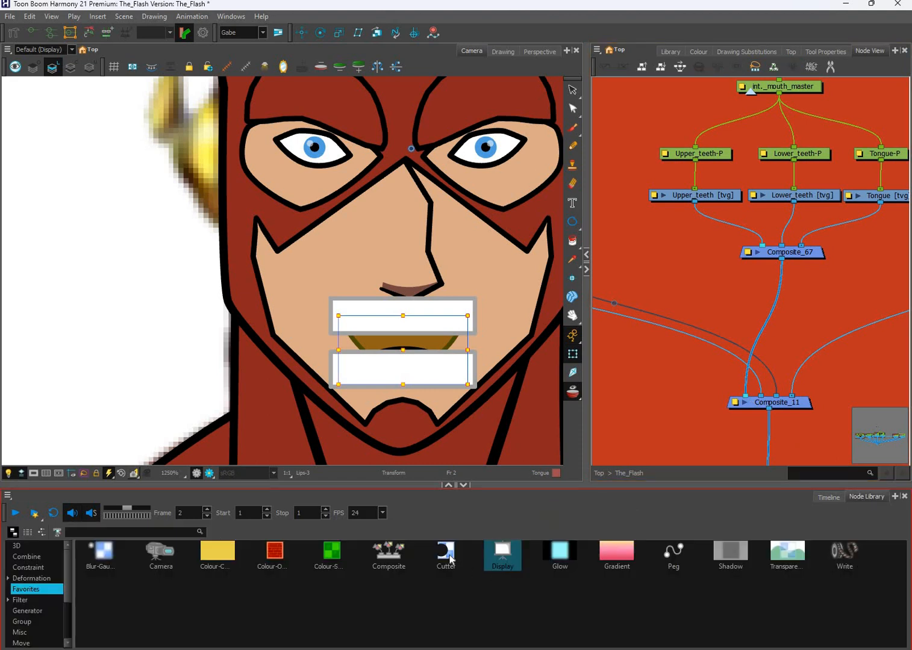
pyautogui.moveTo(503, 554); pyautogui.dragTo(716, 274)
pyautogui.scroll(3, 710, 272)
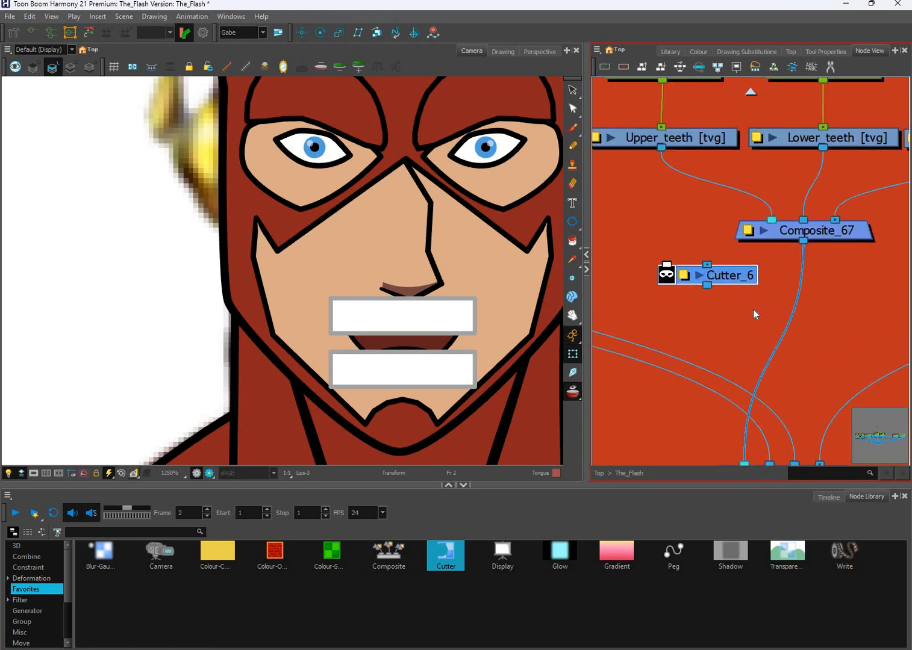
pyautogui.moveTo(728, 275); pyautogui.dragTo(785, 340)
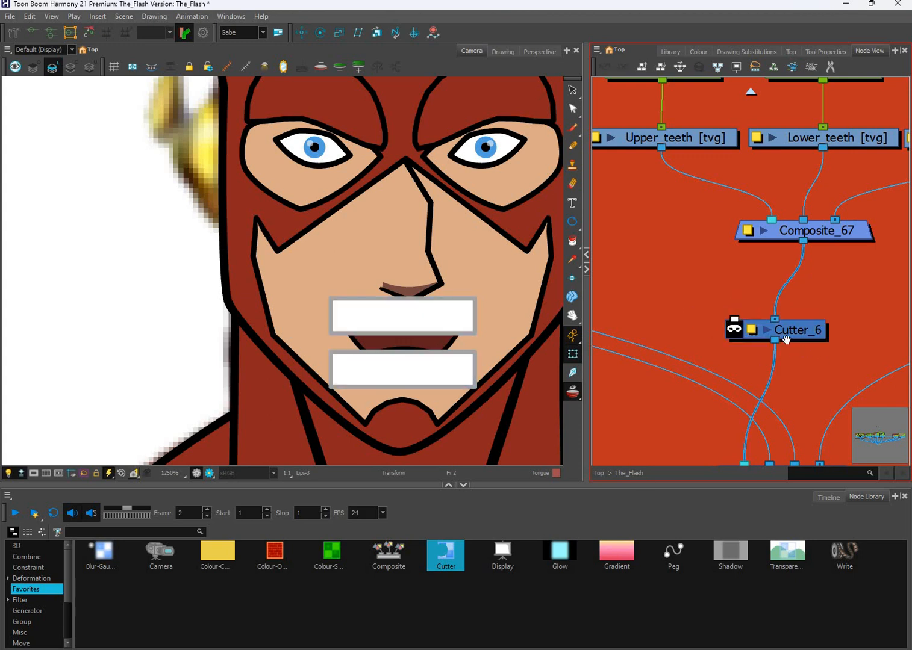
# - Locate the Lips drawing node and place a Line-Art node just below it
pyautogui.scroll(-3, 786, 340)
pyautogui.moveTo(625, 269); pyautogui.dragTo(679, 291)
pyautogui.scroll(-1, 706, 296)
pyautogui.scroll(-1, 680, 292)
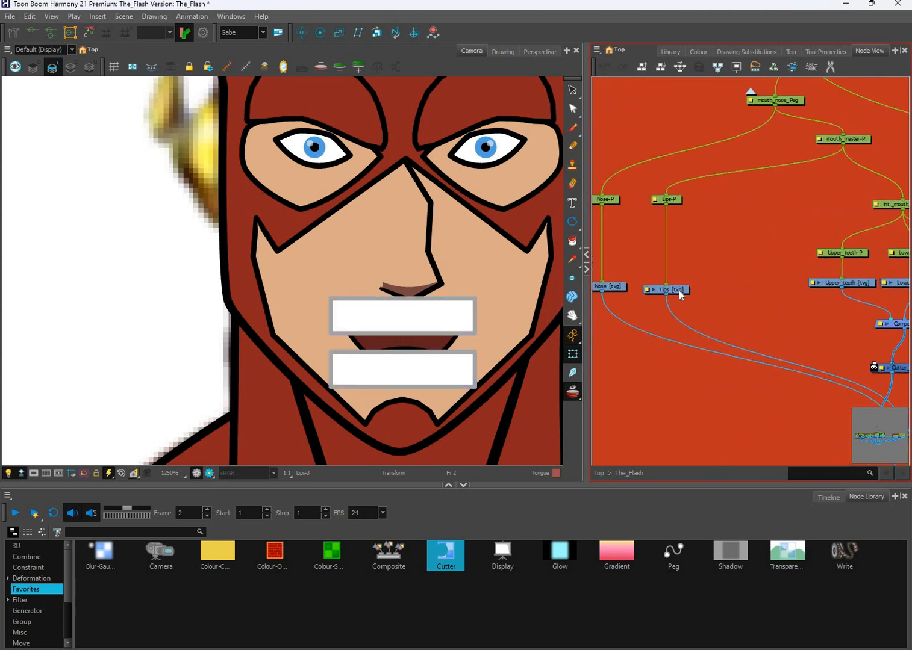
pyautogui.click(679, 291)
pyautogui.scroll(3, 664, 291)
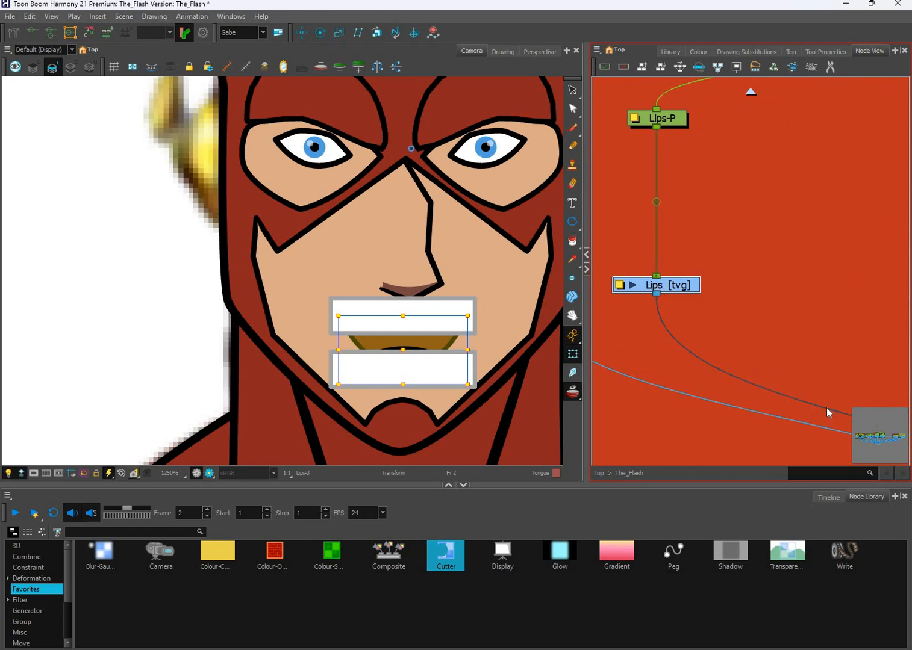
pyautogui.click(173, 531)
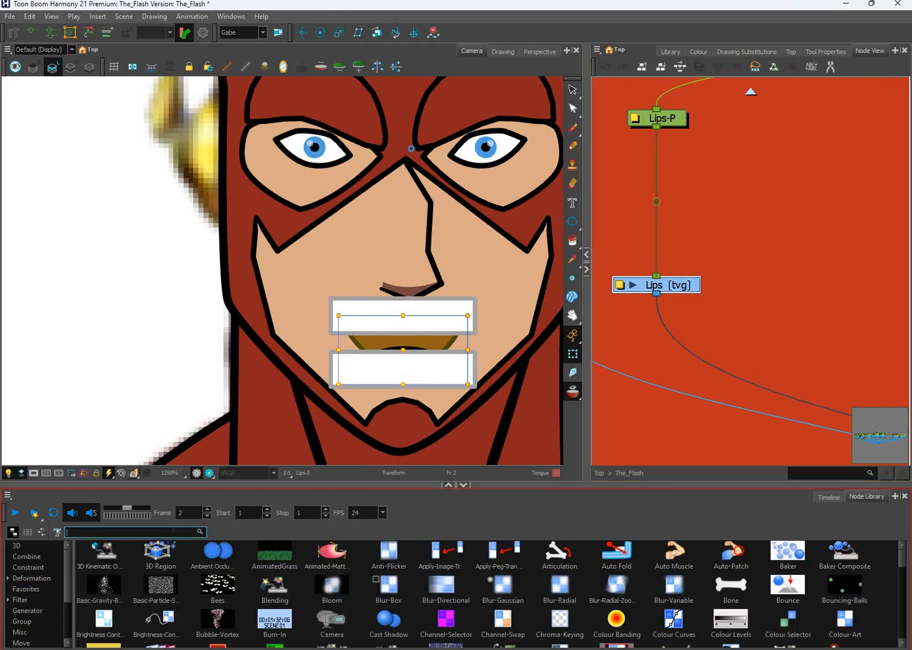
pyautogui.write('linm')
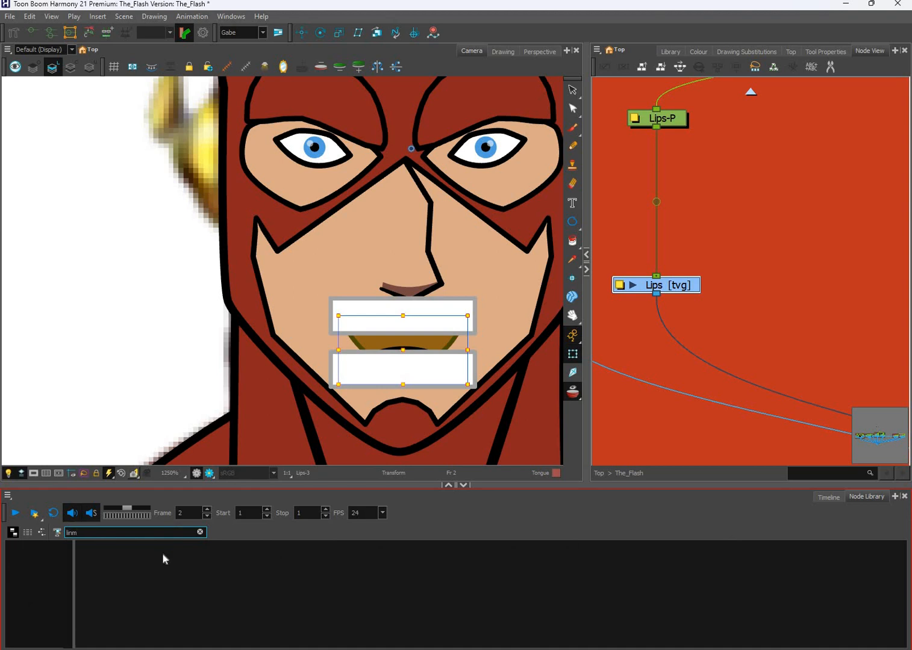
pyautogui.press('BackSpace')
pyautogui.moveTo(162, 555); pyautogui.dragTo(693, 313)
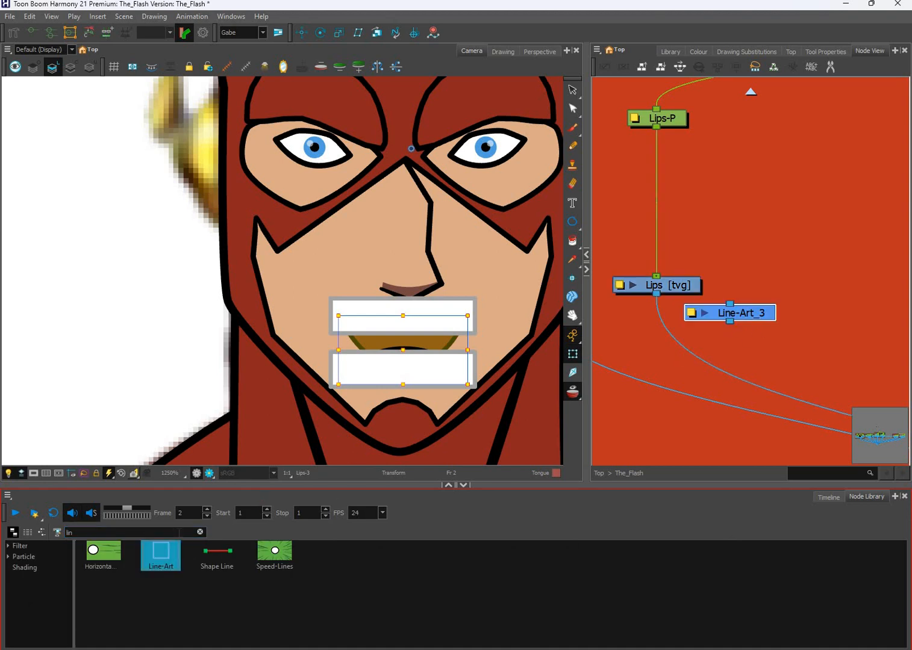
# - Search the node library for "colo" and place a Colour-Art node below the Lips drawing
pyautogui.click(167, 532)
pyautogui.press('BackSpace')
pyautogui.press('BackSpace')
pyautogui.press('BackSpace')
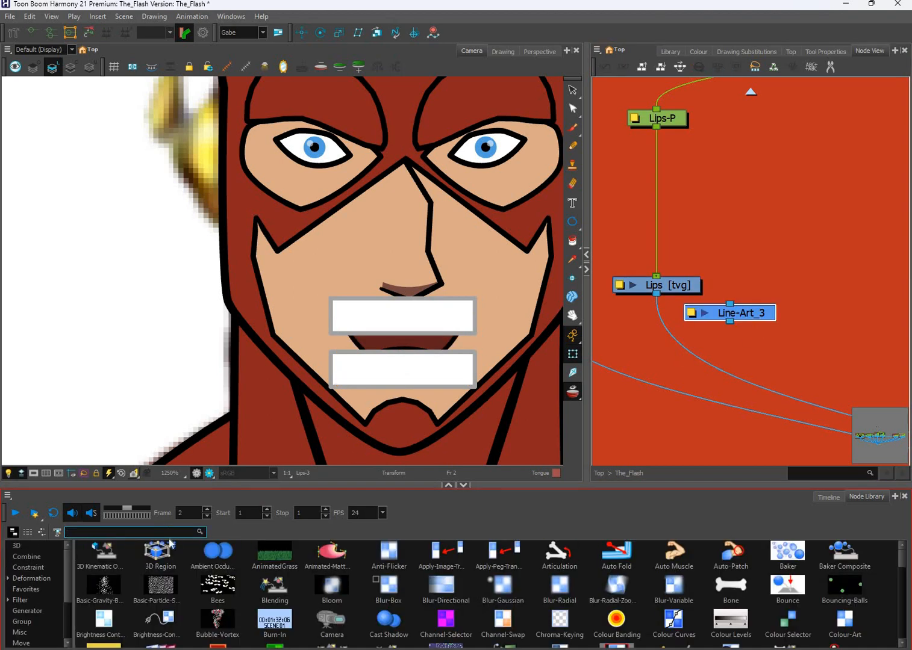
pyautogui.write('colo')
pyautogui.moveTo(336, 556); pyautogui.dragTo(622, 404)
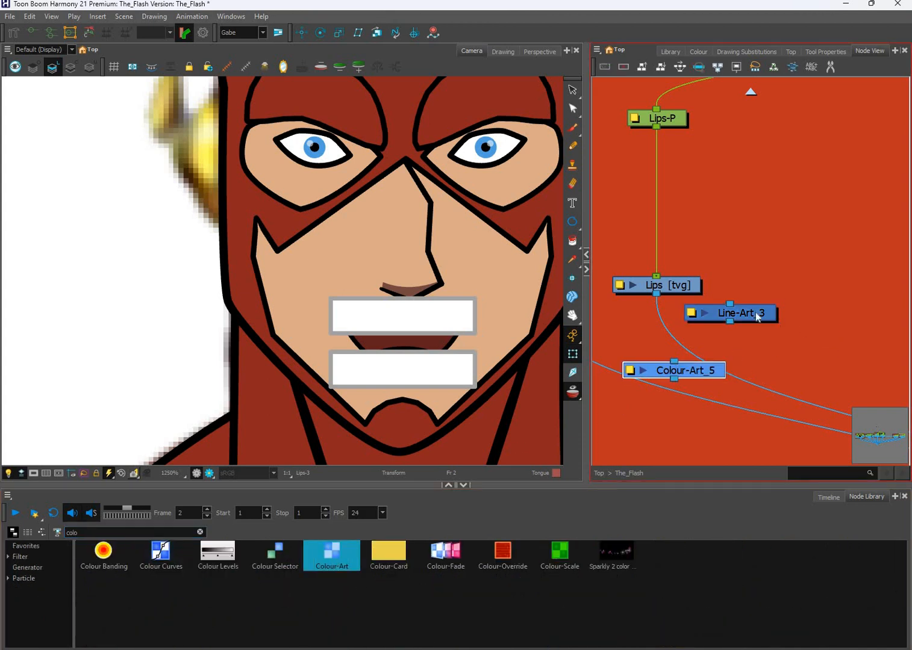
# - Arrange Line-Art_3 and Colour-Art_5 side by side below the Lips drawing and connect the Lips output to both nodes
pyautogui.moveTo(660, 369); pyautogui.dragTo(790, 343)
pyautogui.moveTo(731, 313); pyautogui.dragTo(692, 346)
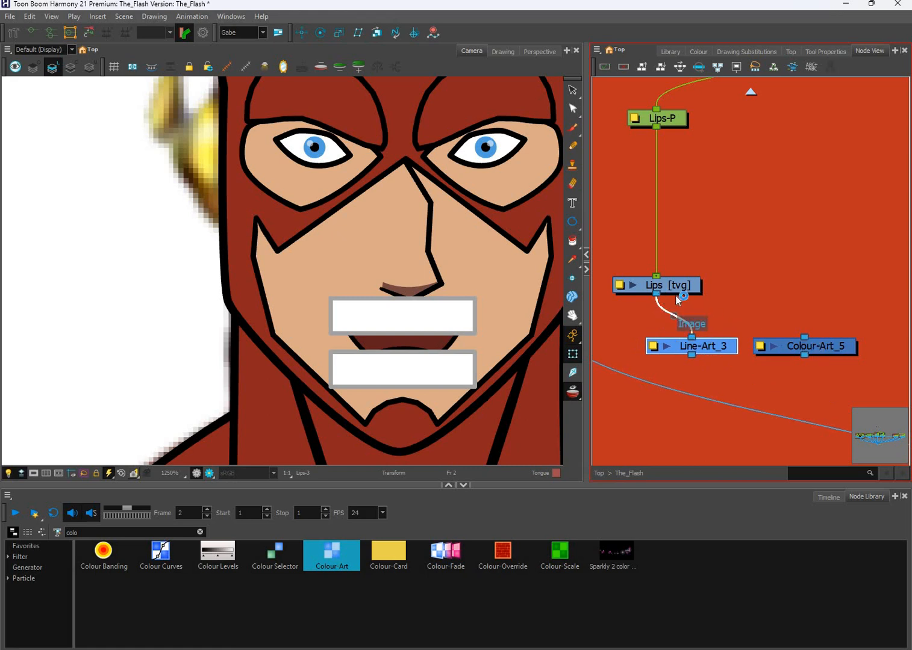
pyautogui.moveTo(656, 294); pyautogui.dragTo(804, 337)
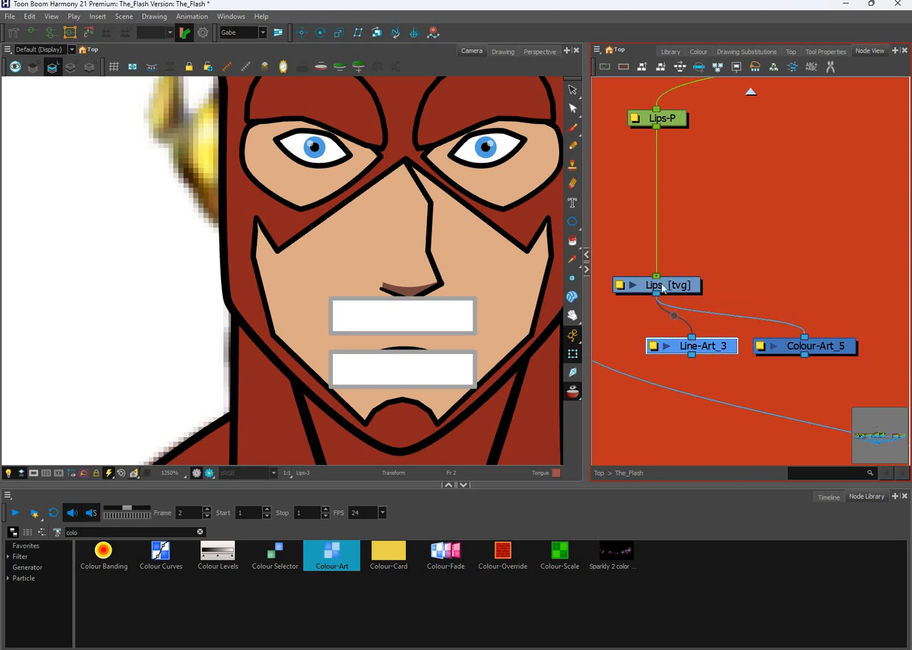
pyautogui.moveTo(707, 349); pyautogui.dragTo(687, 349)
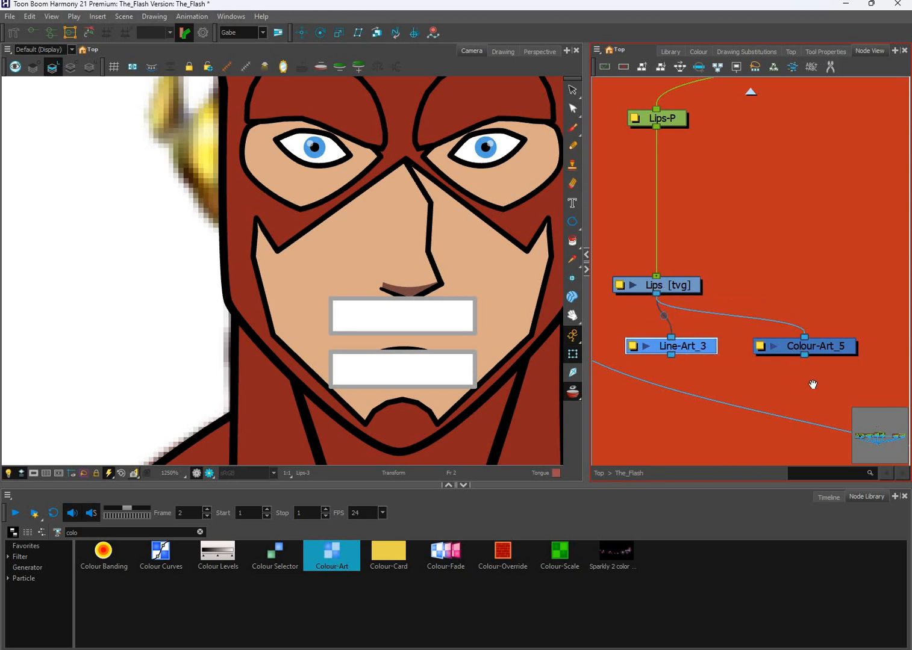
# - Reorder the inputs of Composite_11 so the Cutter_6 connection sits behind the Nose connection
pyautogui.scroll(-2, 731, 295)
pyautogui.moveTo(746, 354); pyautogui.dragTo(669, 277)
pyautogui.moveTo(814, 423); pyautogui.dragTo(792, 415)
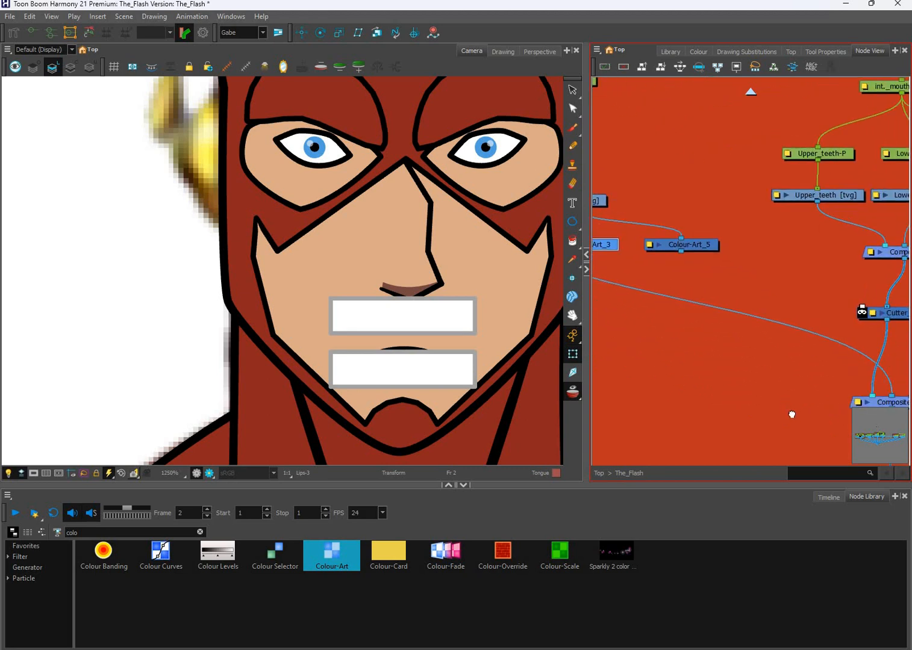
pyautogui.scroll(-3, 737, 400)
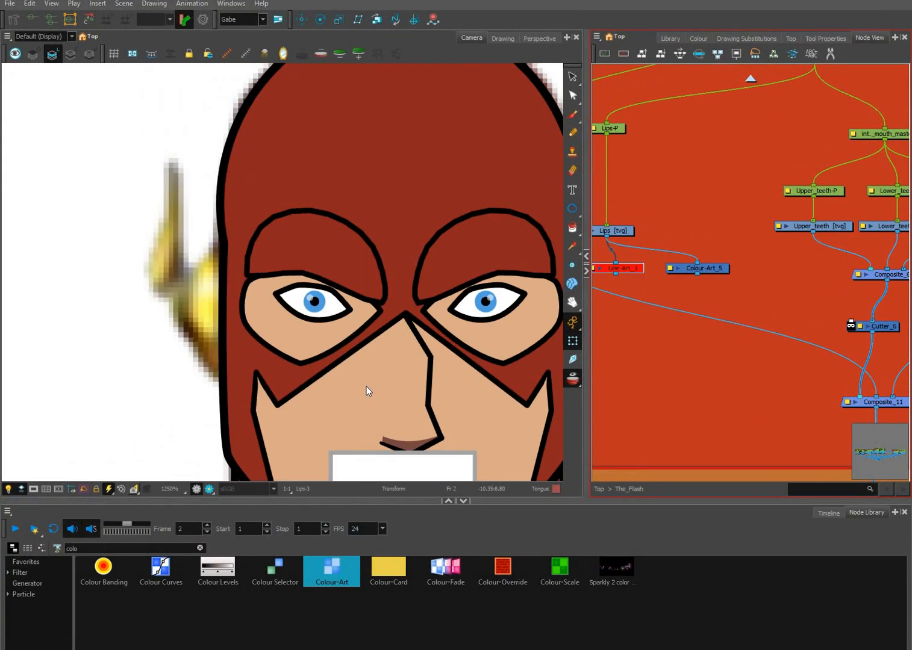
pyautogui.hotkey('ctrl', 'f')
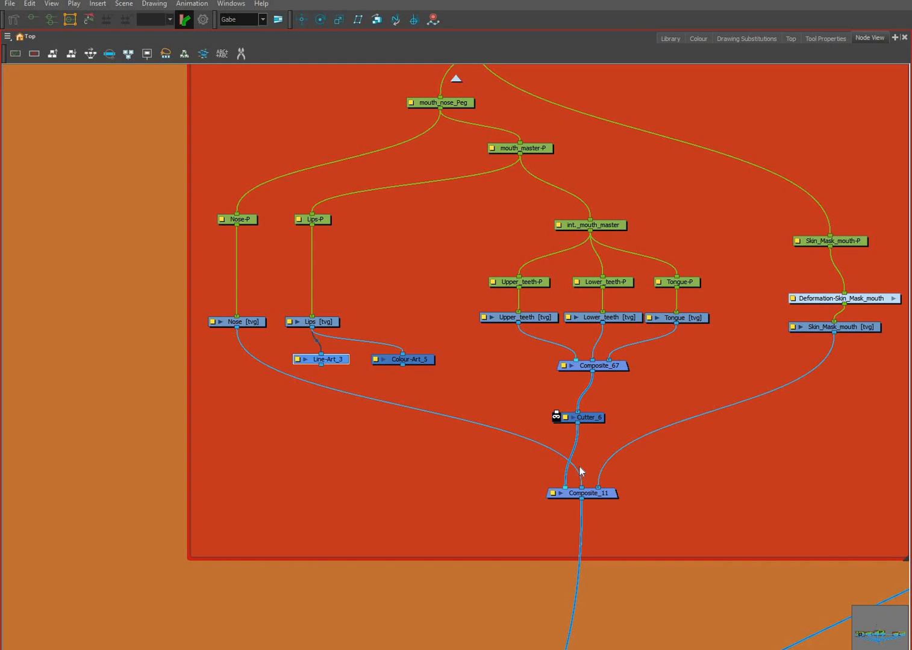
pyautogui.moveTo(568, 491); pyautogui.dragTo(559, 475)
pyautogui.scroll(1, 580, 398)
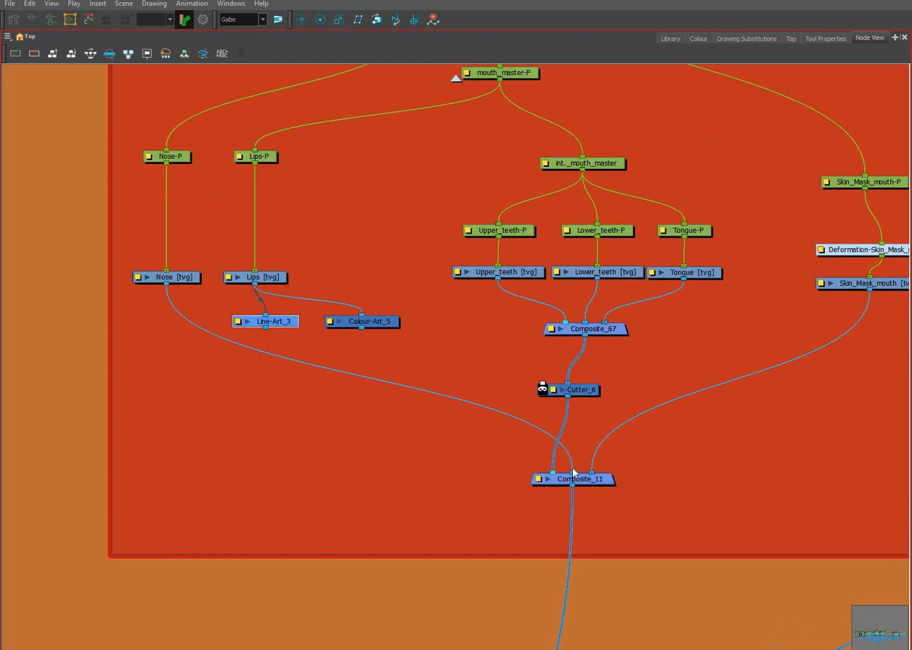
pyautogui.moveTo(554, 470); pyautogui.dragTo(572, 471)
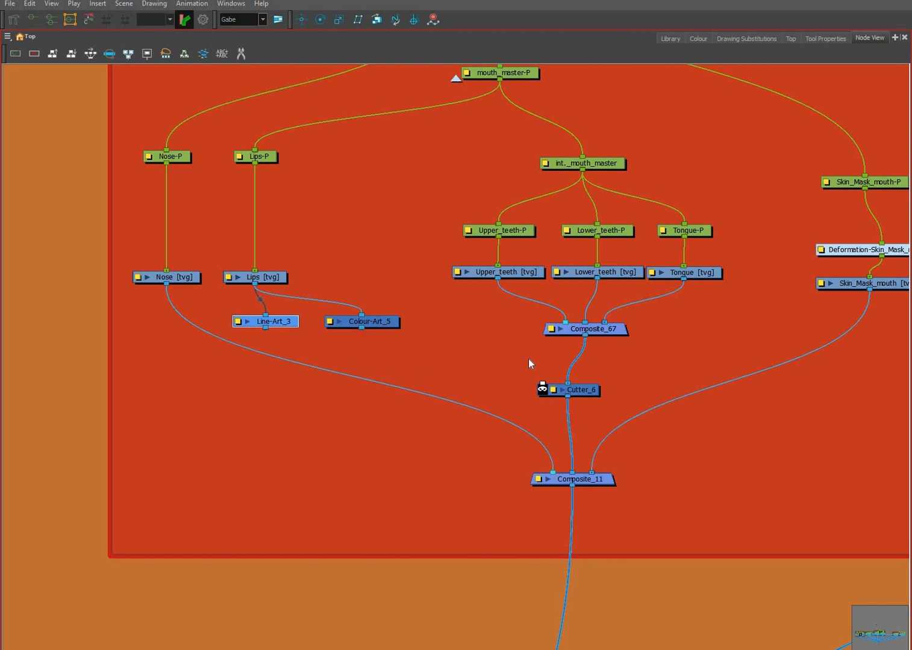
# - Connect Colour-Art_5 to the matte input of Cutter_6 and Line-Art_3 to the front-most input of Composite_11
pyautogui.moveTo(362, 328); pyautogui.dragTo(542, 383)
pyautogui.moveTo(265, 327); pyautogui.dragTo(548, 472)
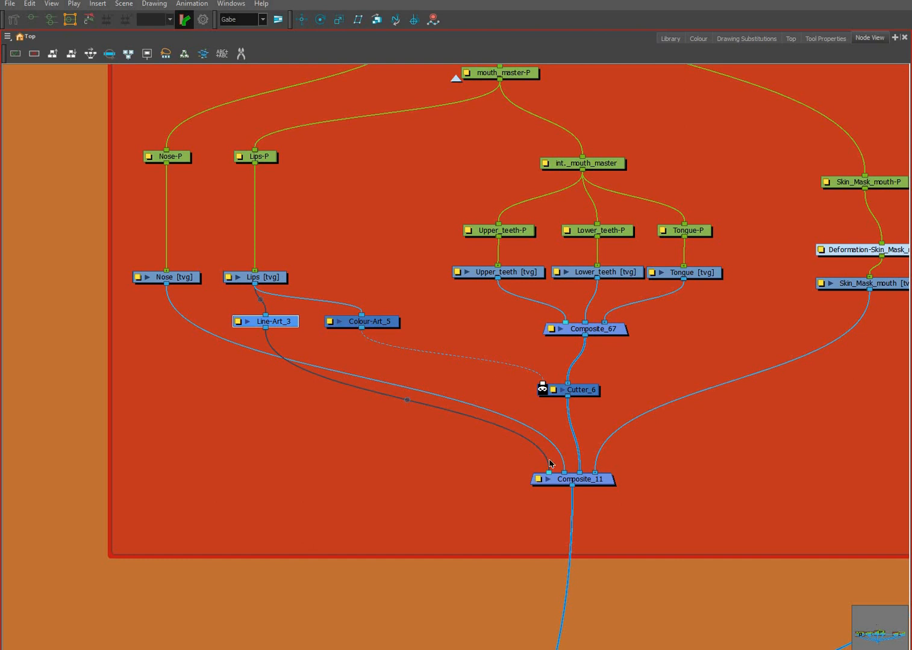
pyautogui.hotkey('ctrl', 'f')
pyautogui.click(721, 384)
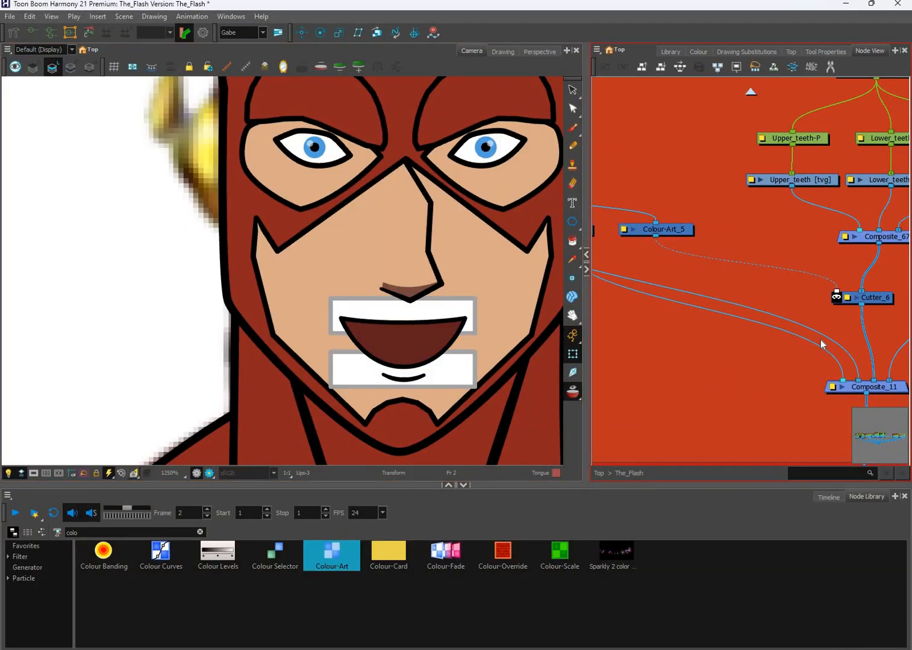
# - Invert the matte of Cutter_6
pyautogui.moveTo(790, 320); pyautogui.dragTo(741, 344)
pyautogui.click(788, 321)
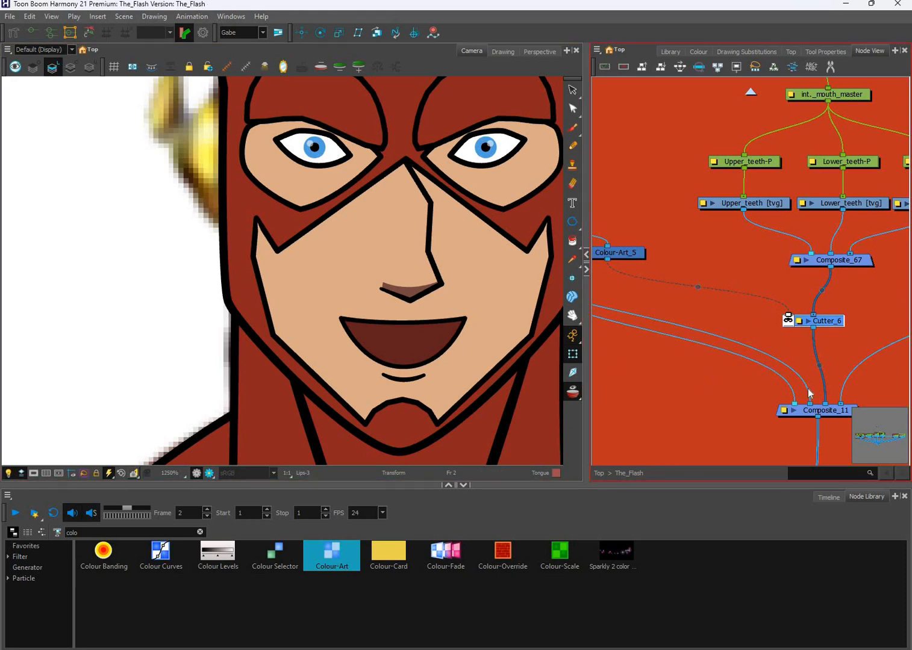
pyautogui.moveTo(827, 342); pyautogui.dragTo(809, 350)
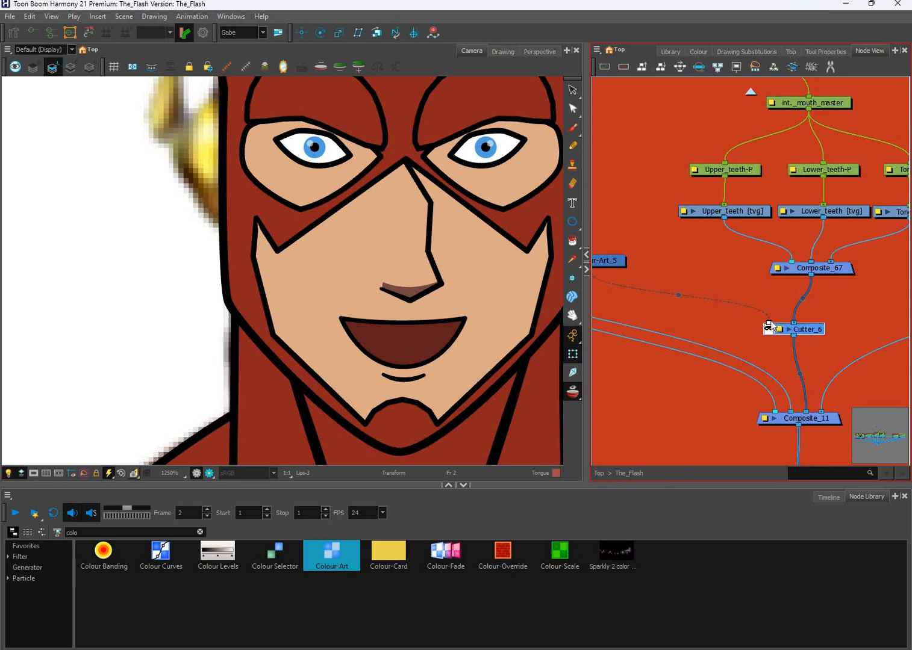
# - Try swapping the Cutter_6 inputs, feeding Colour-Art_5 into the image port and Composite_67 into the matte port
pyautogui.moveTo(769, 323); pyautogui.dragTo(794, 322)
pyautogui.moveTo(811, 275); pyautogui.dragTo(771, 327)
pyautogui.moveTo(645, 307); pyautogui.dragTo(746, 309)
pyautogui.scroll(-2, 707, 295)
pyautogui.click(646, 298)
pyautogui.click(710, 299)
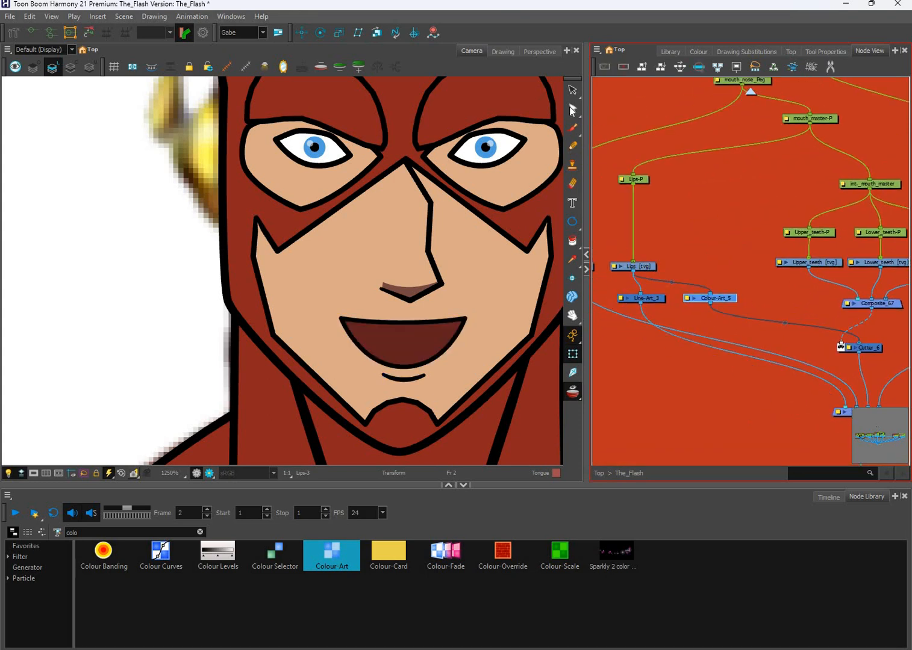
# - Select the open-mouth shape in the Lips drawing to examine its Line Art and Colour Art layers
pyautogui.click(572, 87)
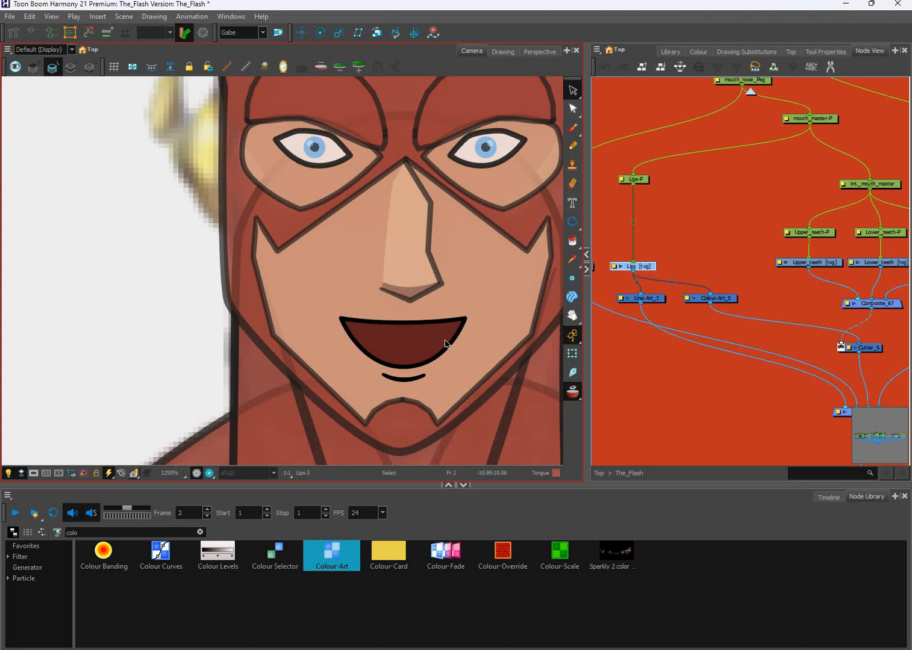
pyautogui.scroll(2, 444, 344)
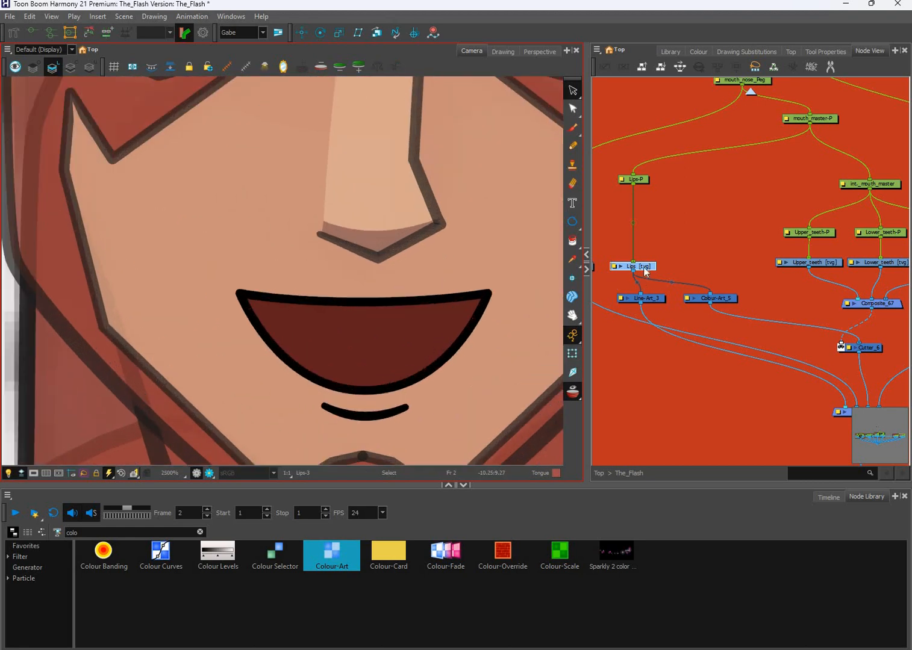
pyautogui.click(406, 356)
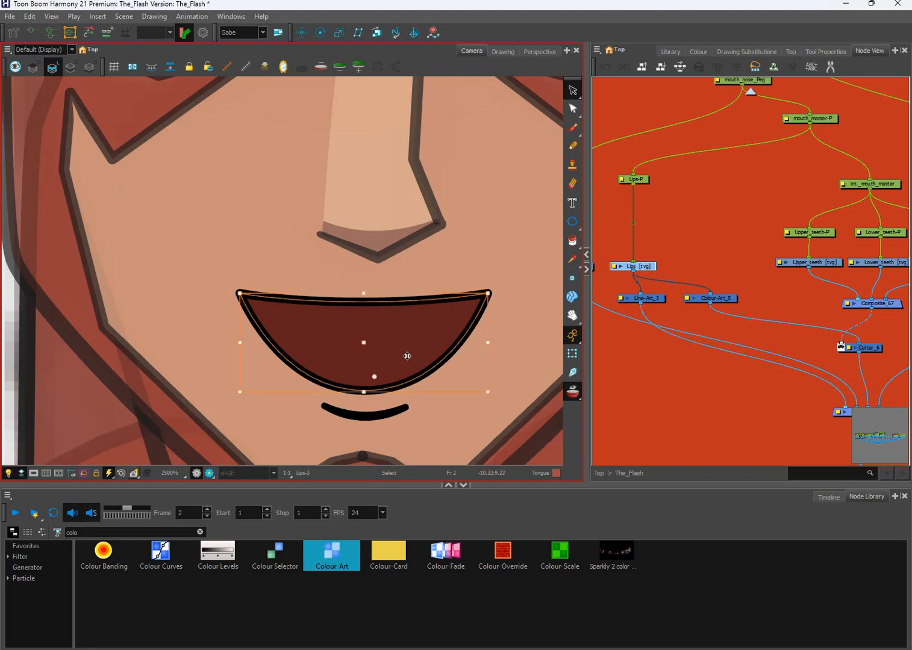
pyautogui.click(71, 67)
pyautogui.press('l')
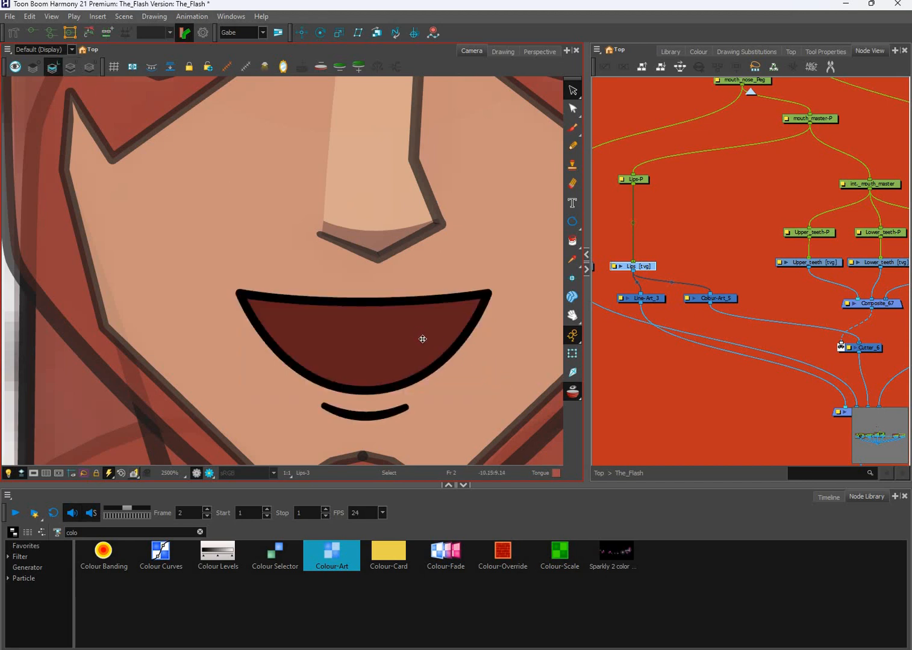
pyautogui.click(426, 349)
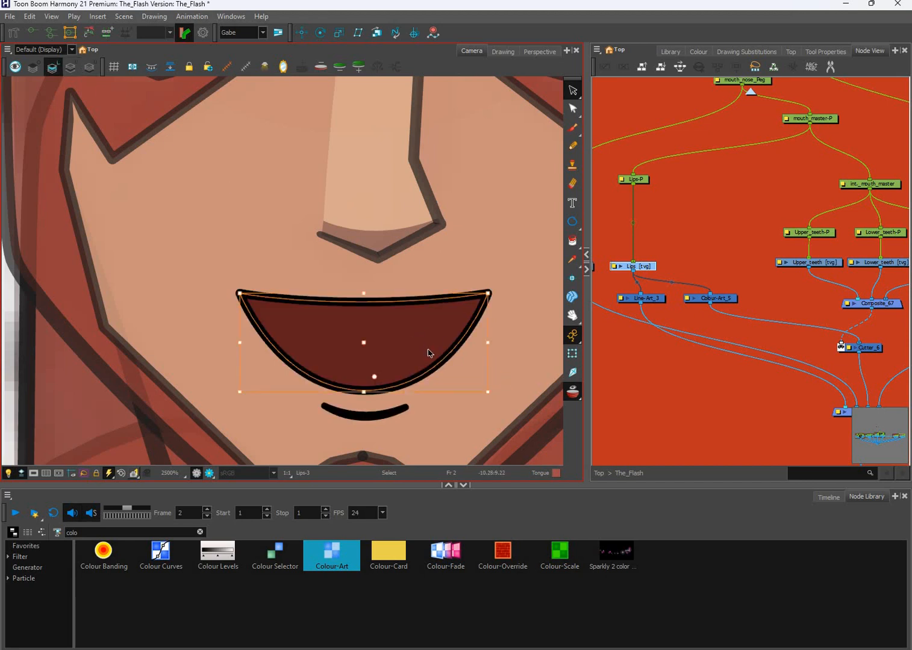
# - Try deleting the dark red mouth fill from the Colour Art layer of the Lips drawing, and undo the deletion
pyautogui.press('Delete')
pyautogui.press('l')
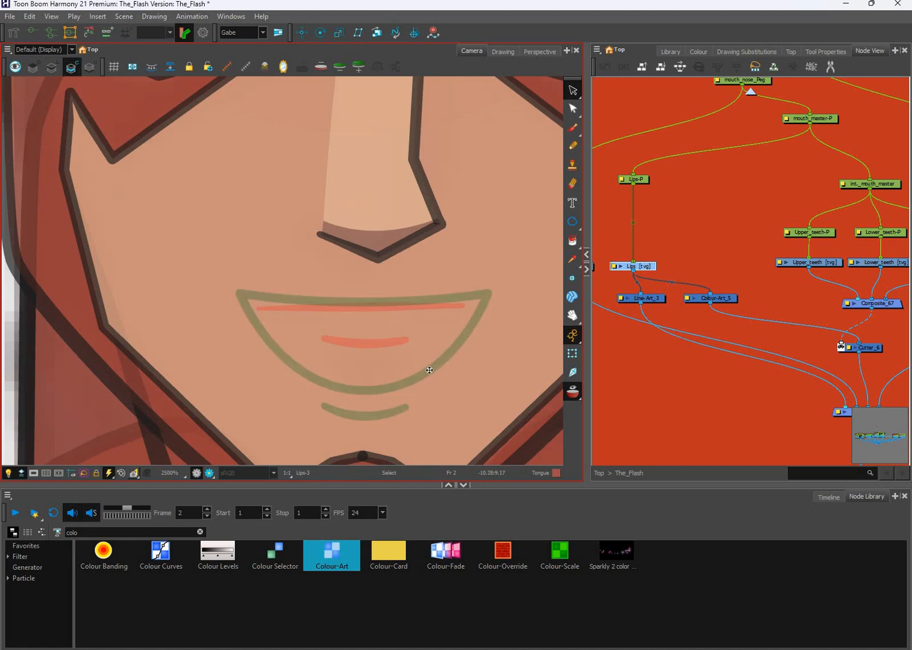
pyautogui.hotkey('ctrl', 'z')
pyautogui.click(574, 353)
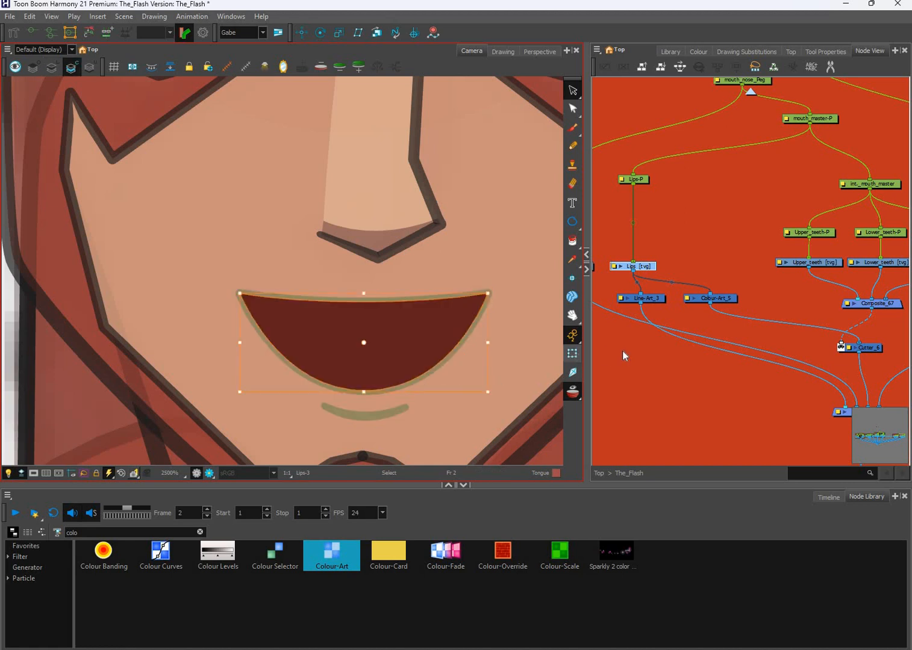
pyautogui.click(623, 353)
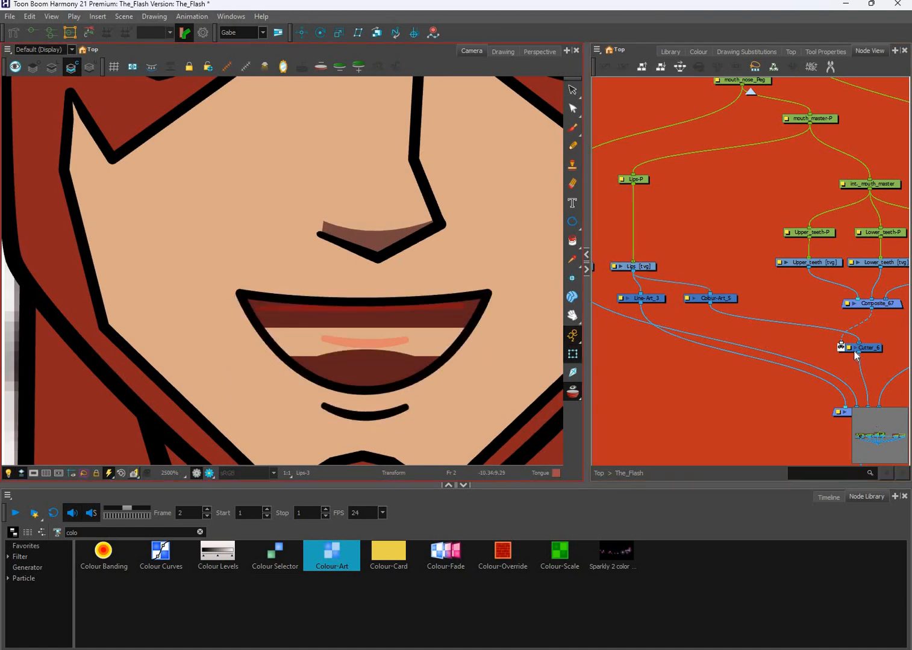
# - Turn off onion skinning and undo the swap of the Cutter_6 image and matte connections
pyautogui.scroll(2, 813, 344)
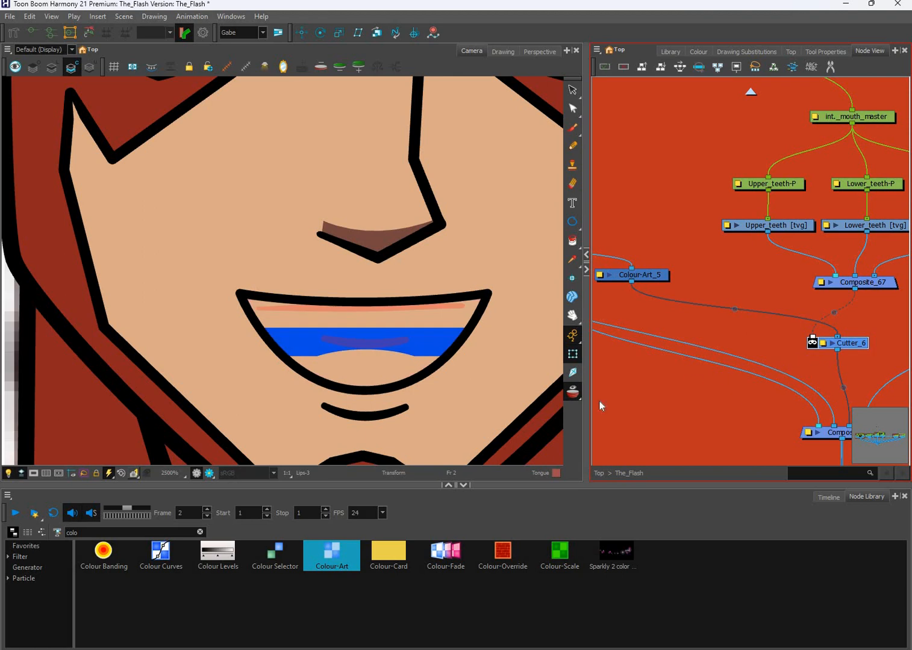
pyautogui.click(573, 392)
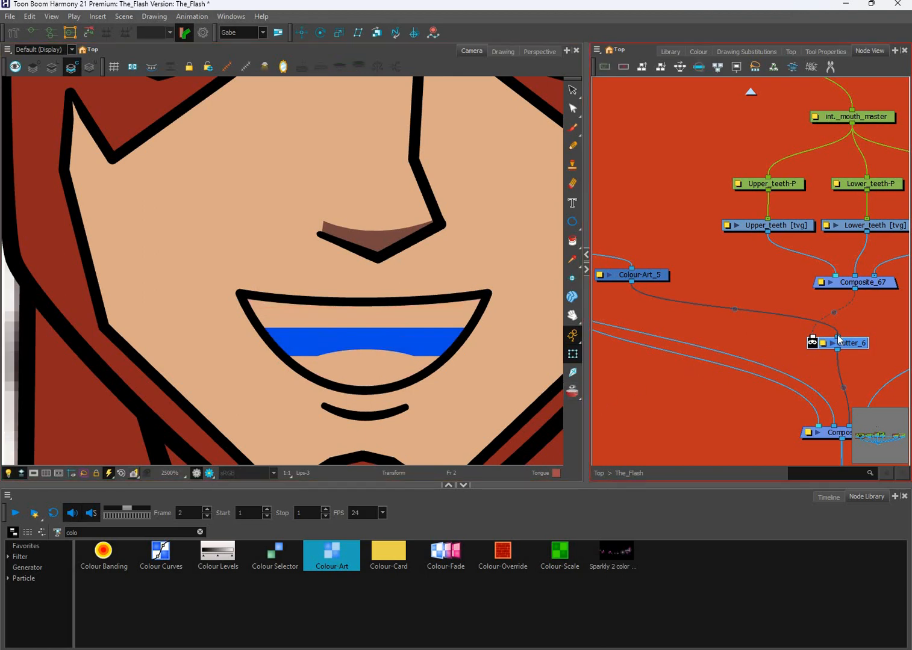
pyautogui.hotkey('ctrl', 'z')
pyautogui.hotkey('ctrl', 'z')
pyautogui.hotkey('ctrl', 'z')
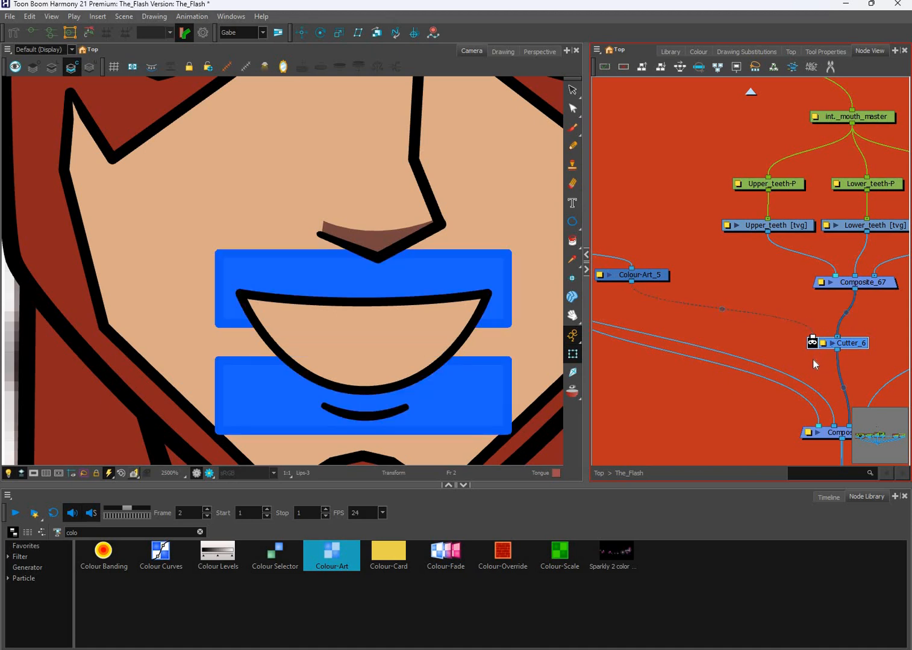
# - Set the Cutter_6 matte back to inverted so the teeth and tongue show only inside the lips
pyautogui.click(813, 345)
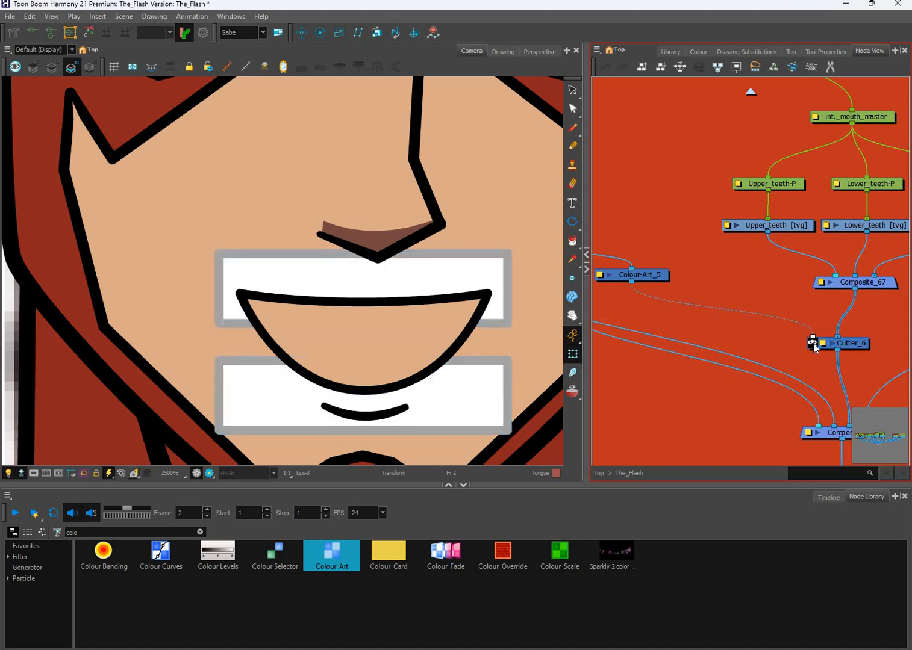
pyautogui.hotkey('ctrl', 'z')
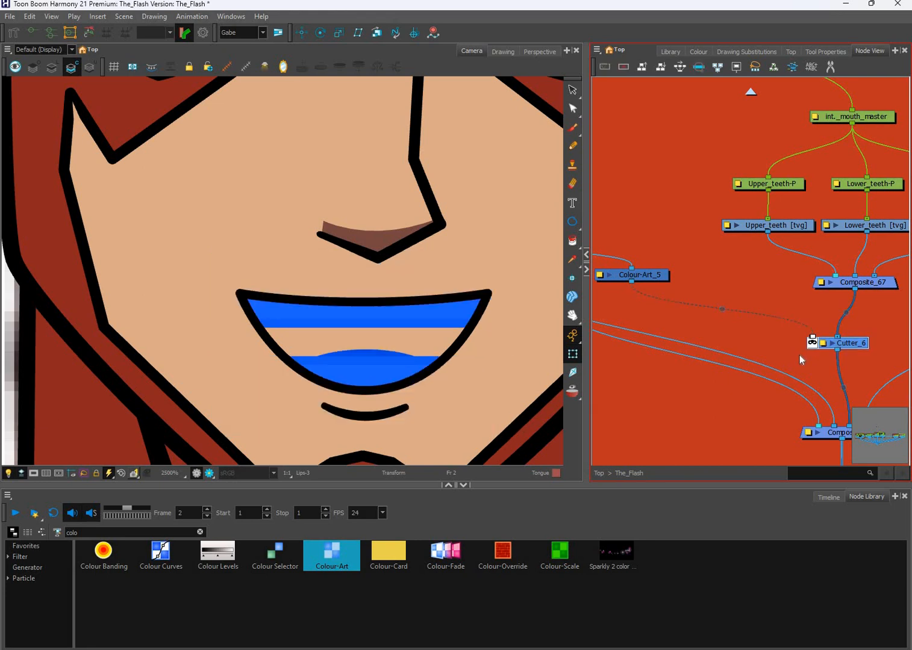
pyautogui.click(798, 356)
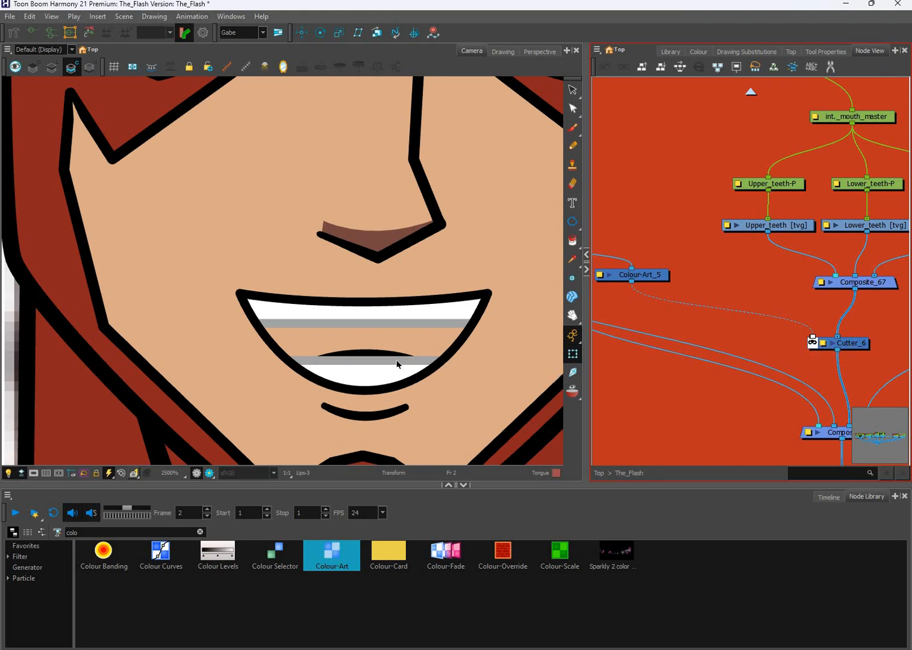
# - Widen the node network area beside the camera view and frame the character's mouth
pyautogui.scroll(-3, 379, 361)
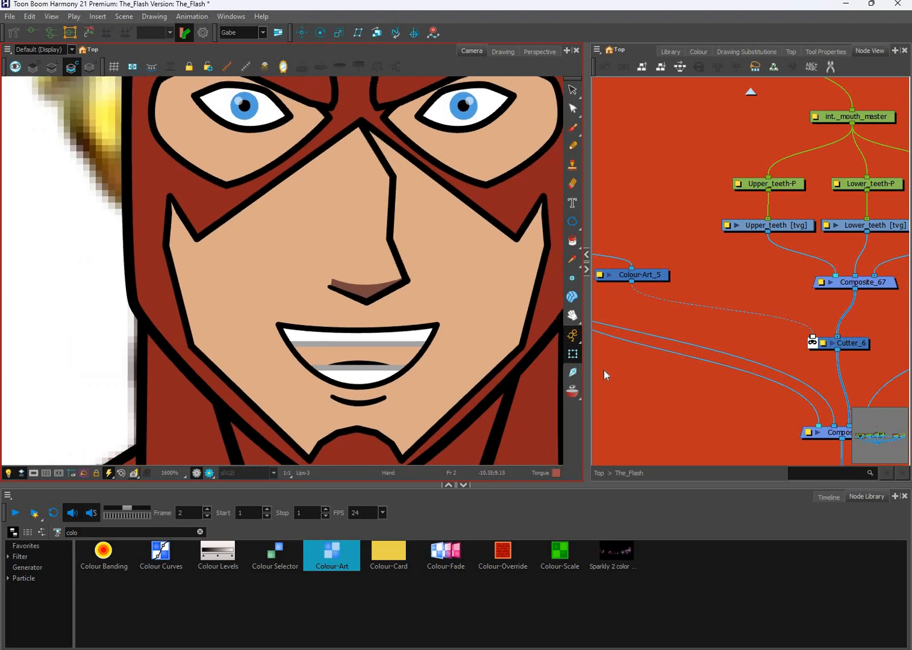
pyautogui.moveTo(586, 400); pyautogui.dragTo(528, 415)
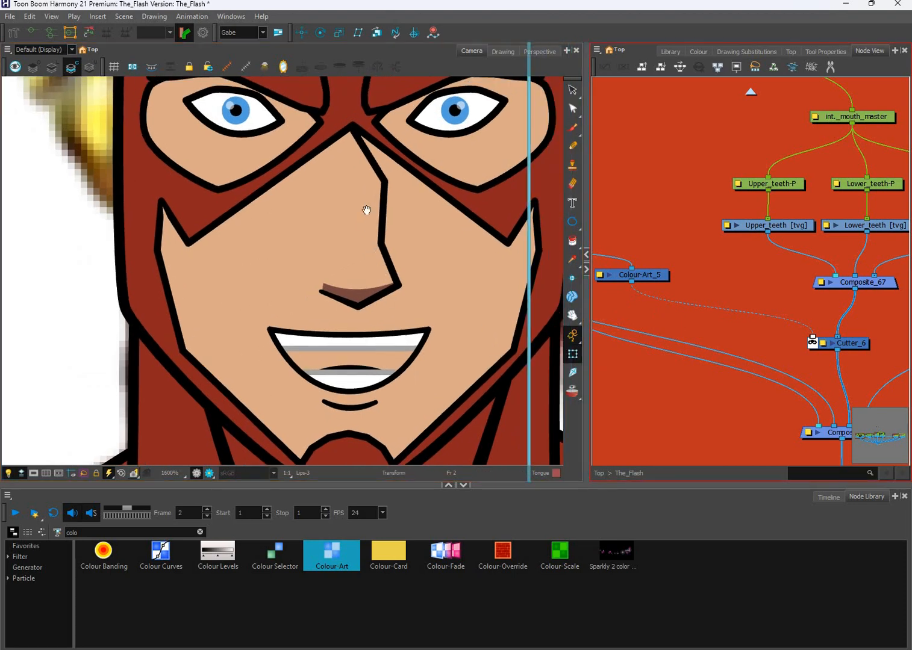
pyautogui.moveTo(366, 210); pyautogui.dragTo(323, 83)
pyautogui.moveTo(375, 397); pyautogui.dragTo(390, 319)
pyautogui.scroll(1, 398, 378)
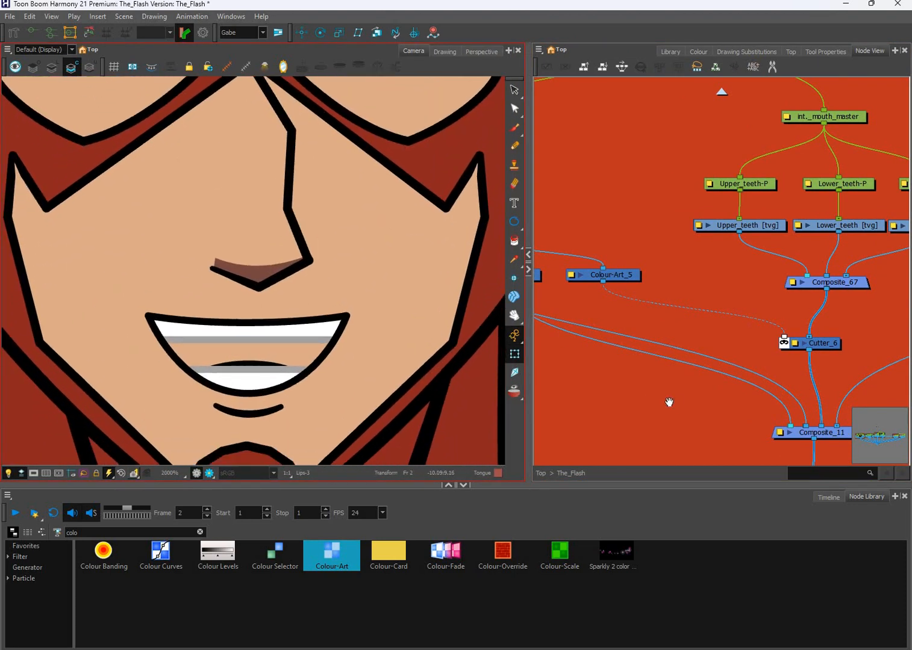
pyautogui.click(669, 402)
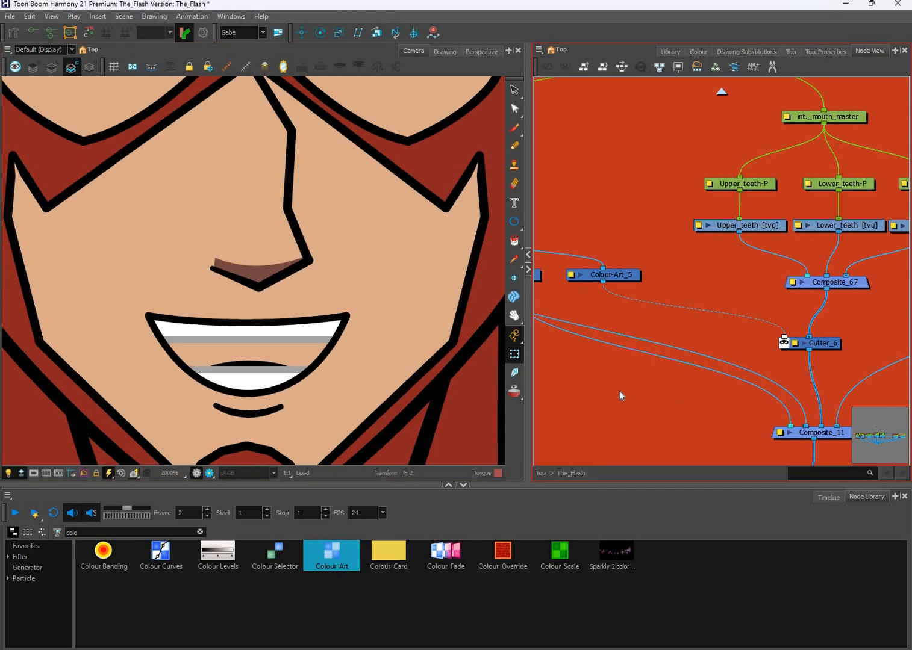
# - Test the mask by moving the tongue up inside the mouth, and undo the move
pyautogui.click(297, 352)
pyautogui.scroll(1, 263, 366)
pyautogui.click(263, 367)
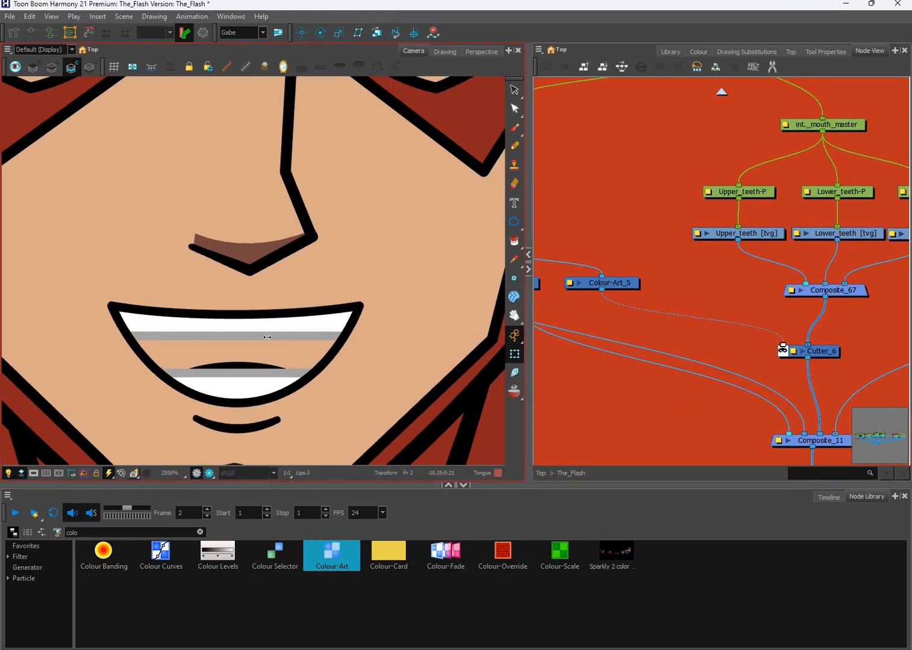
pyautogui.click(590, 392)
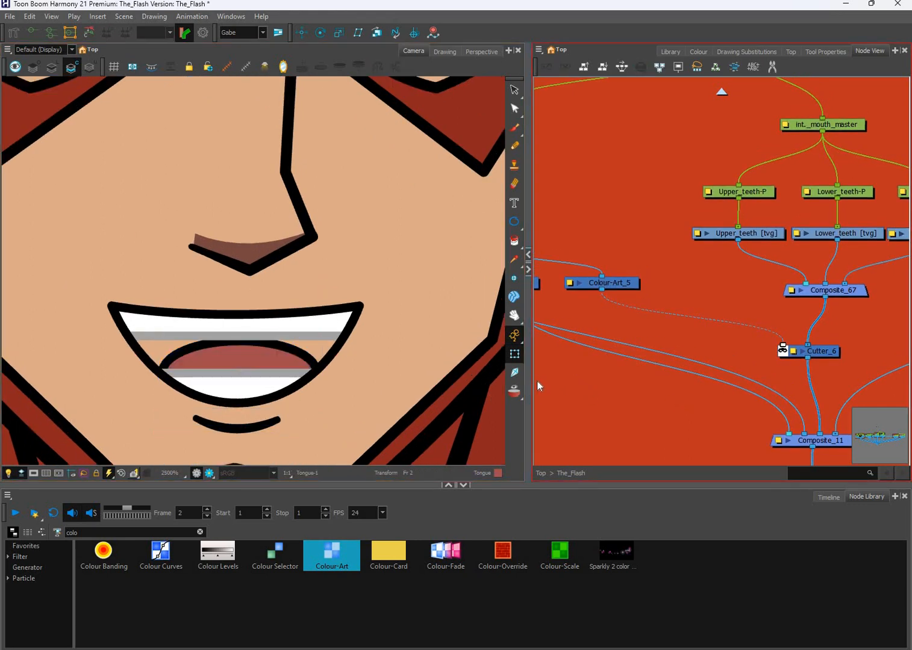
pyautogui.hotkey('ctrl', 'z')
pyautogui.hotkey('ctrl', 'z')
# - Connect the output of Colour-Art_5 to the front-most input of Composite_11
pyautogui.scroll(-3, 644, 398)
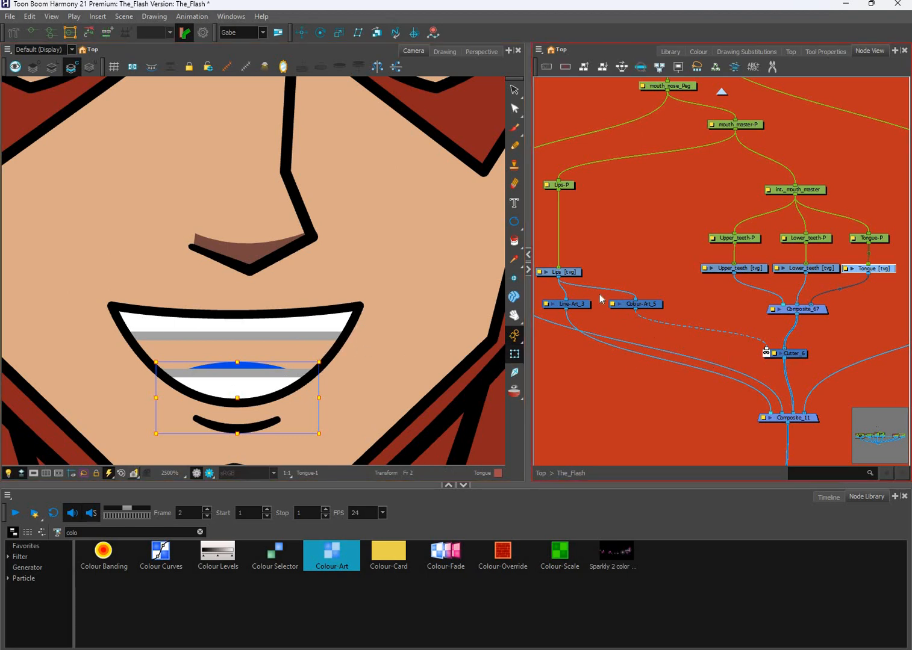
pyautogui.scroll(2, 599, 295)
pyautogui.moveTo(595, 289); pyautogui.dragTo(681, 329)
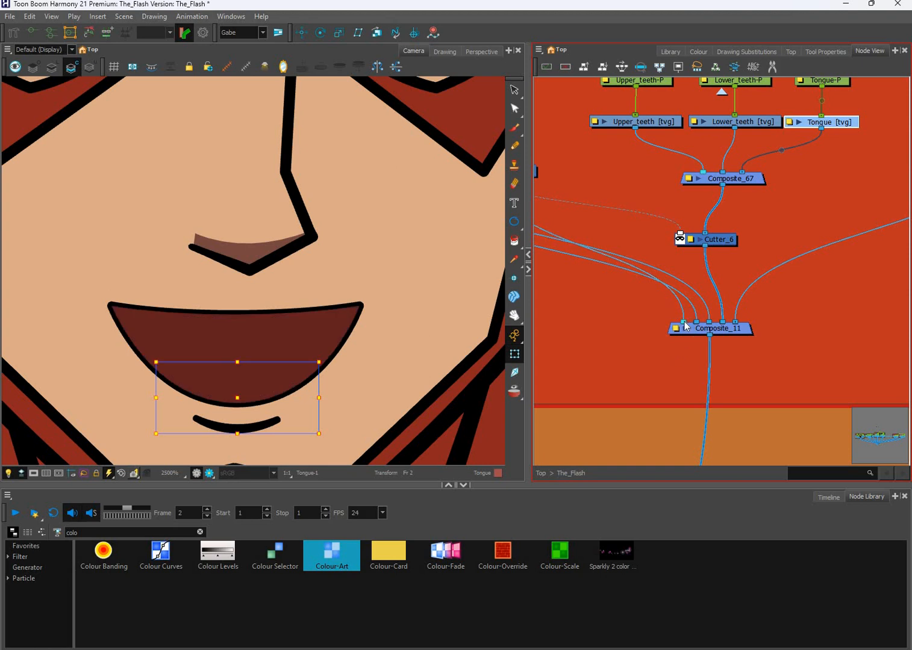
# - Reorder the Composite_11 inputs to put the Colour-Art_5 connection behind Cutter_6, so the teeth and tongue render over the lips' colour
pyautogui.moveTo(682, 322); pyautogui.dragTo(722, 324)
pyautogui.press('Escape')
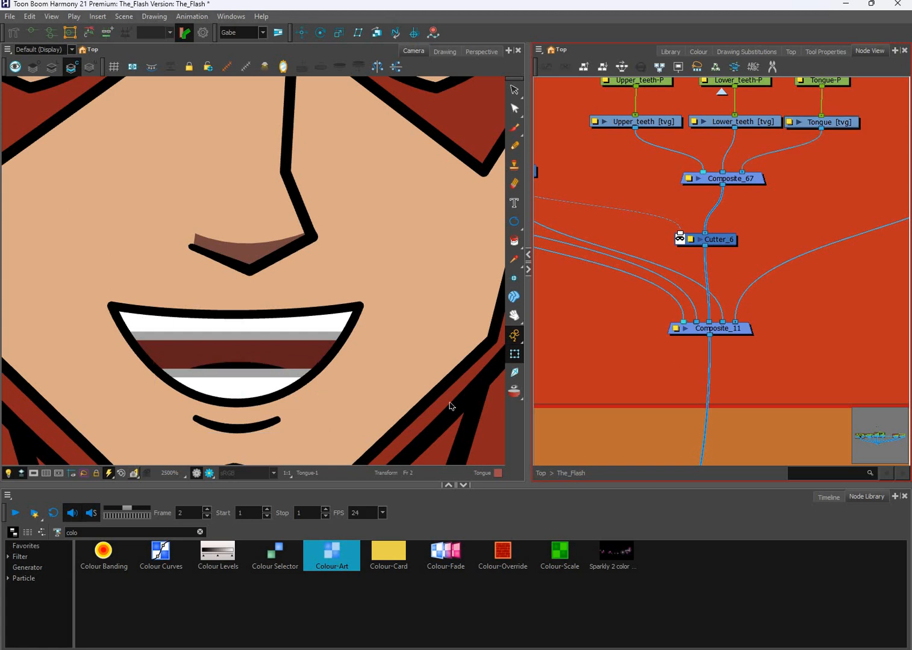
pyautogui.scroll(-2, 365, 381)
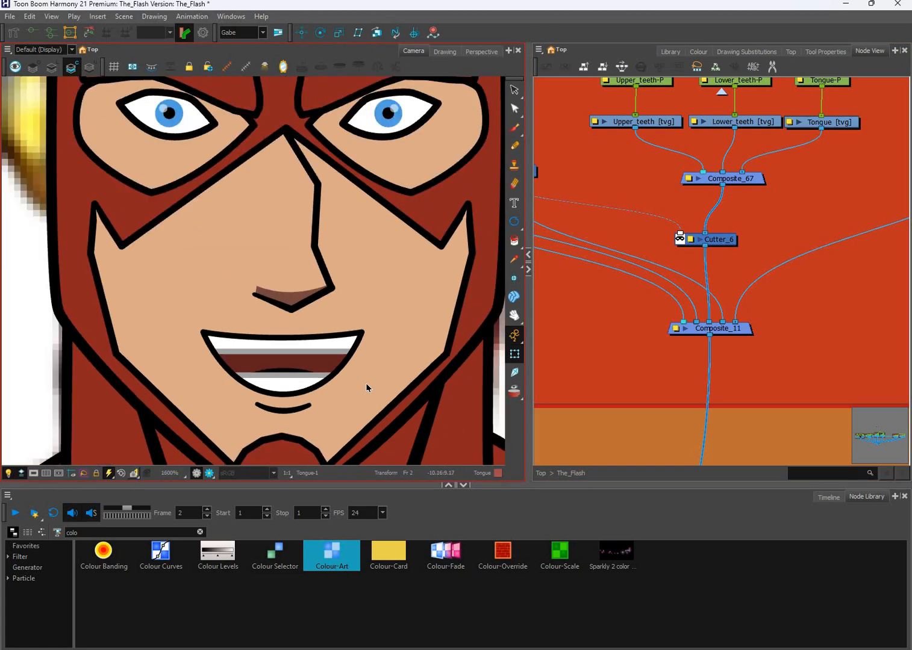
pyautogui.scroll(-2, 365, 383)
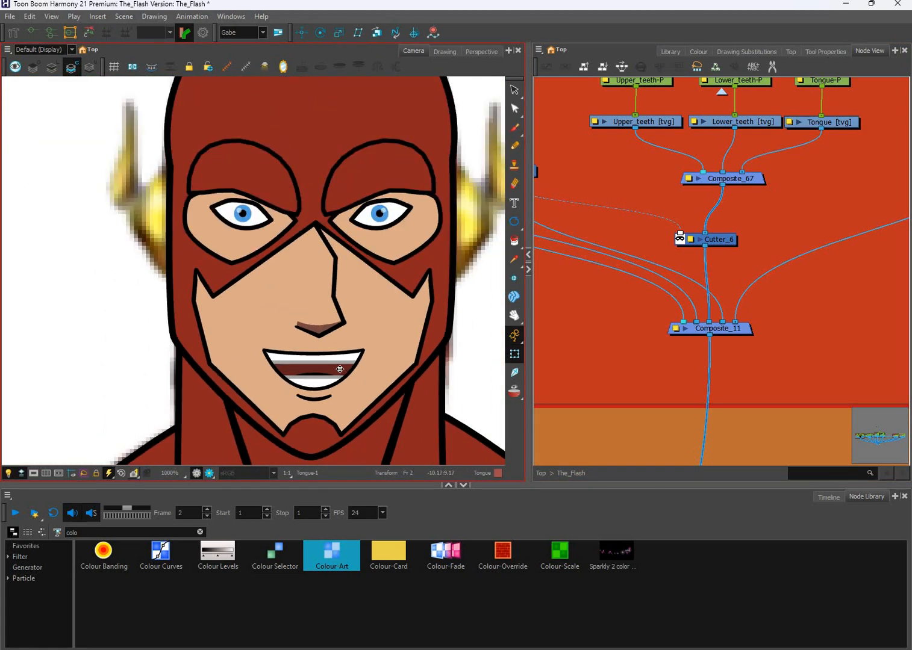
# - Test the mask by shifting the upper and lower teeth inside the mouth, and undo the moves
pyautogui.click(339, 369)
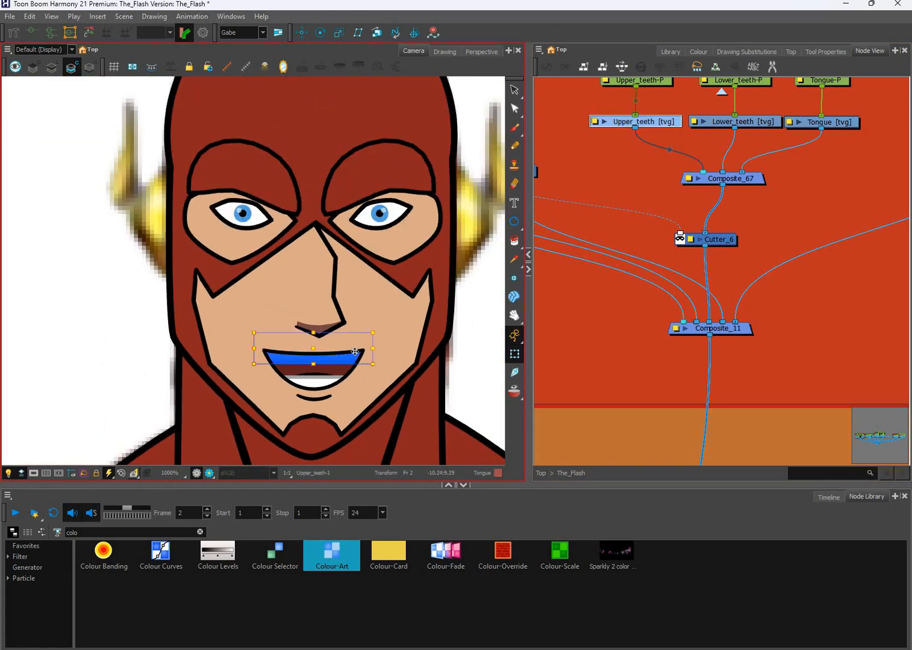
pyautogui.click(328, 392)
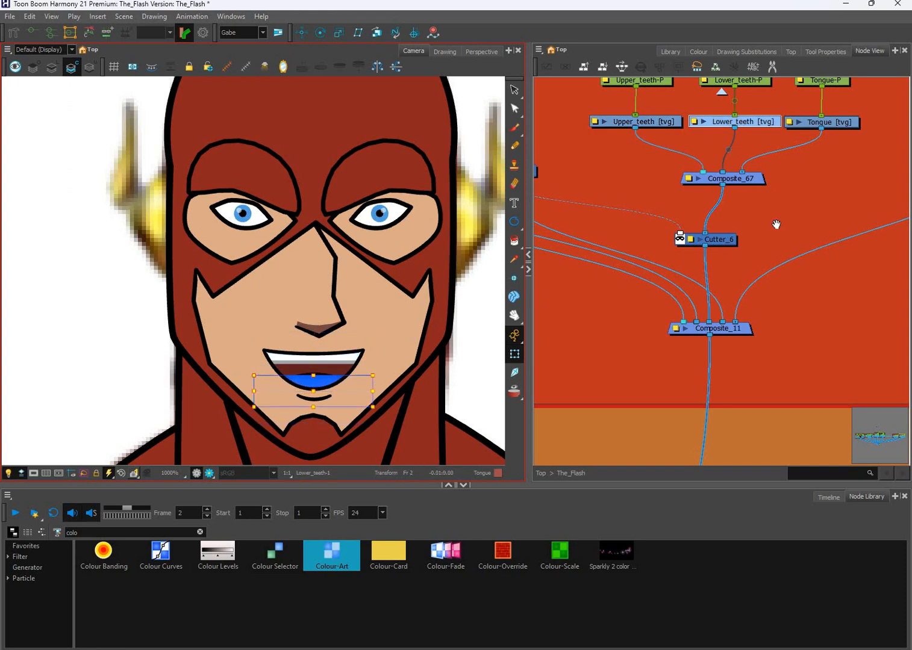
pyautogui.moveTo(793, 180); pyautogui.dragTo(774, 278)
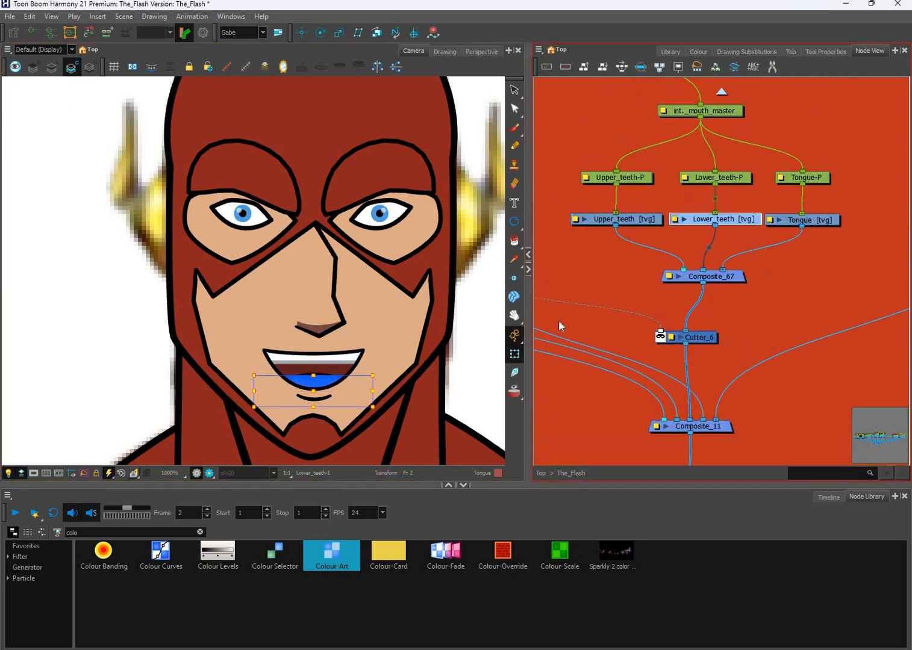
pyautogui.moveTo(347, 361); pyautogui.dragTo(350, 347)
pyautogui.click(326, 404)
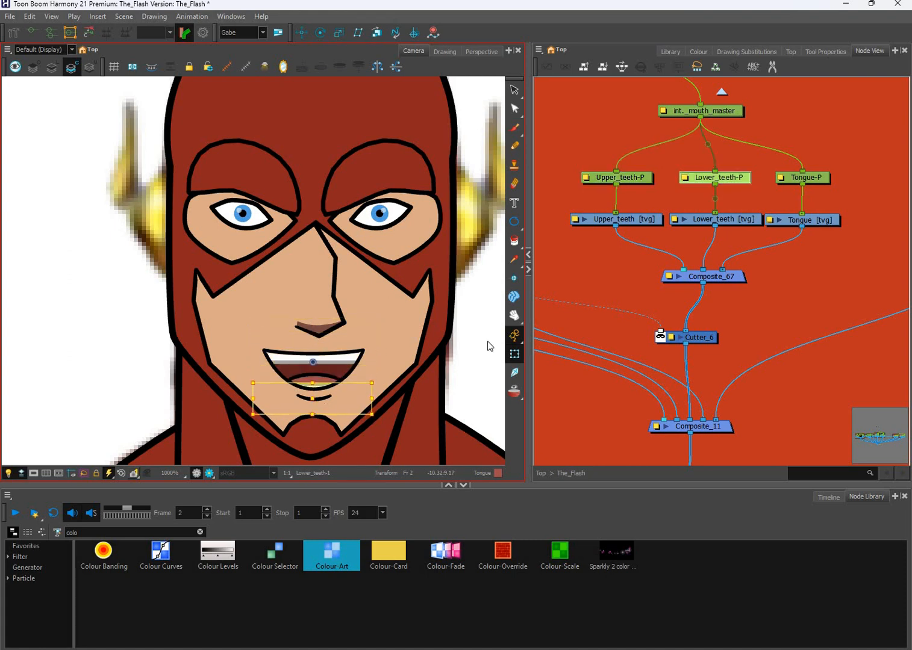
pyautogui.click(425, 379)
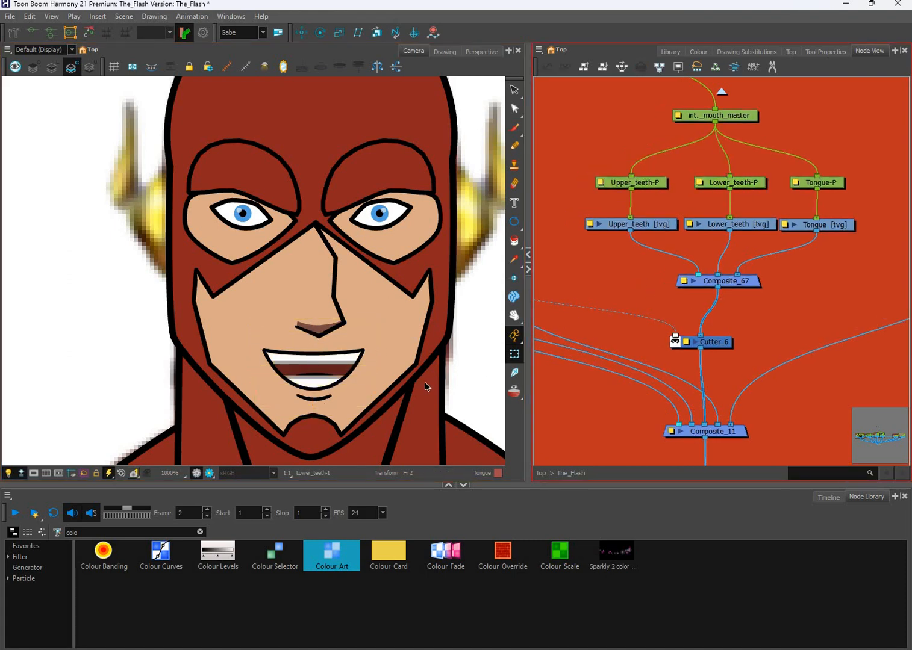
# - Reposition the rotation pivots of the teeth and tongue pegs, with Upper_teeth-P's near the top of the upper teeth
pyautogui.scroll(1, 441, 380)
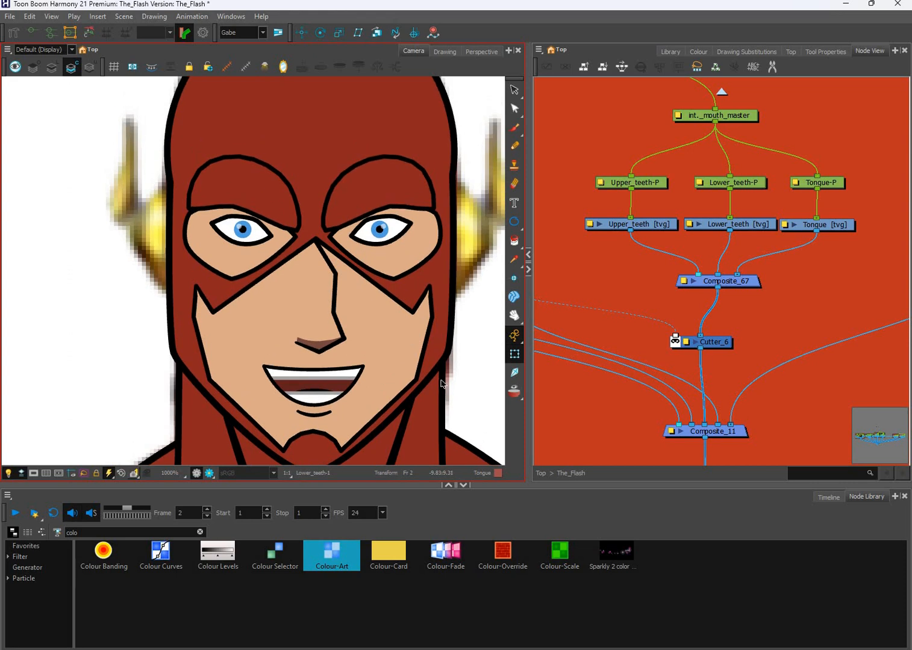
pyautogui.click(656, 183)
pyautogui.click(654, 183)
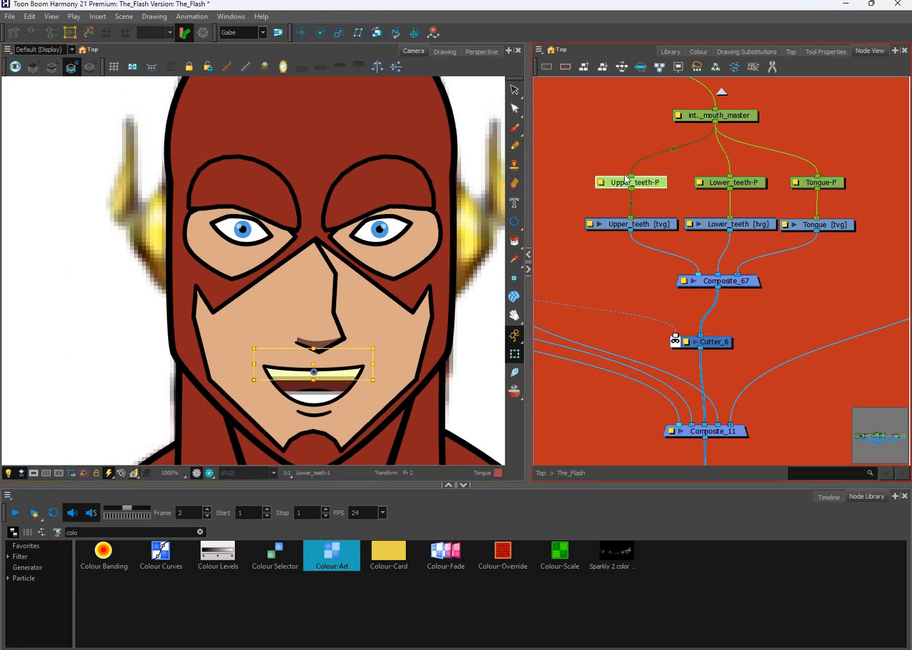
pyautogui.click(323, 33)
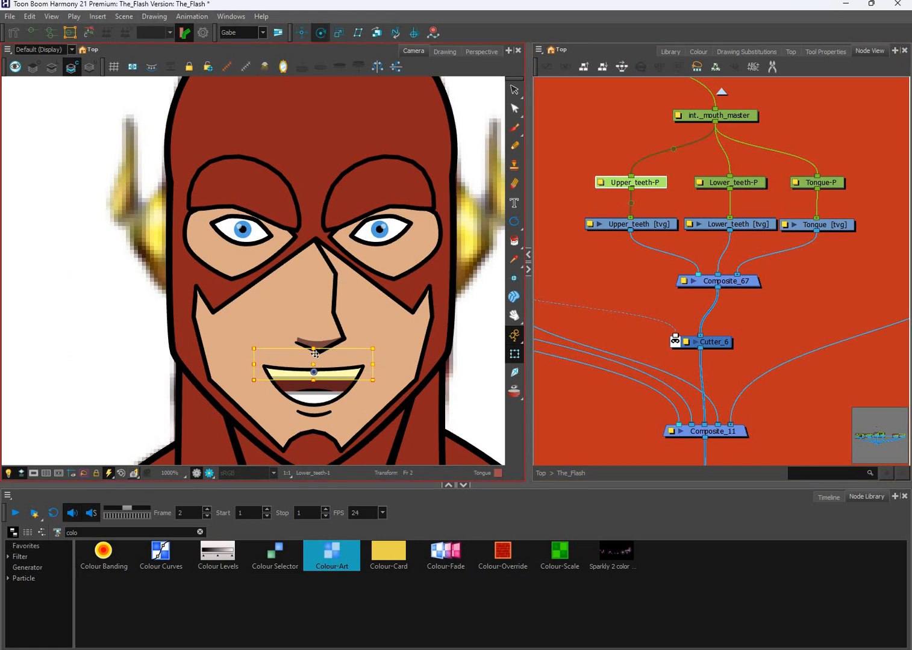
pyautogui.click(752, 181)
pyautogui.moveTo(314, 392); pyautogui.dragTo(314, 419)
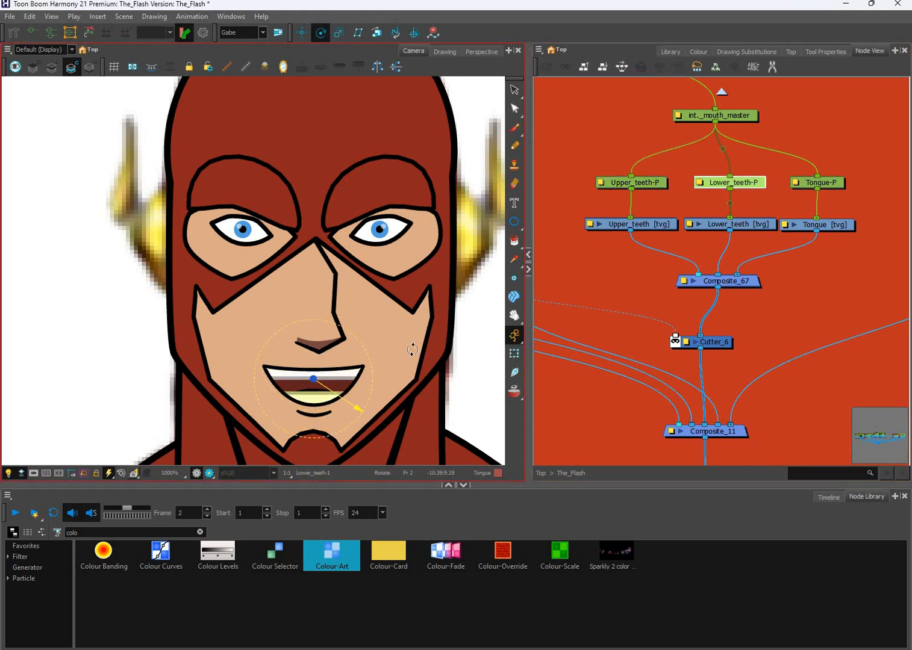
pyautogui.click(833, 185)
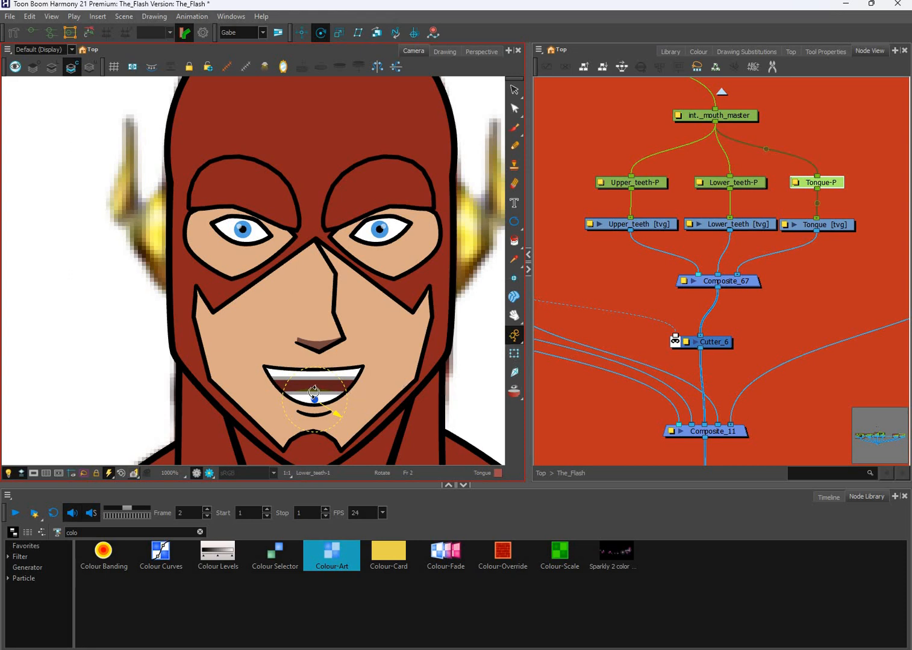
# - Switch to the line art layer, select the tongue's artwork in the Tongue drawing and nudge it slightly up
pyautogui.click(813, 224)
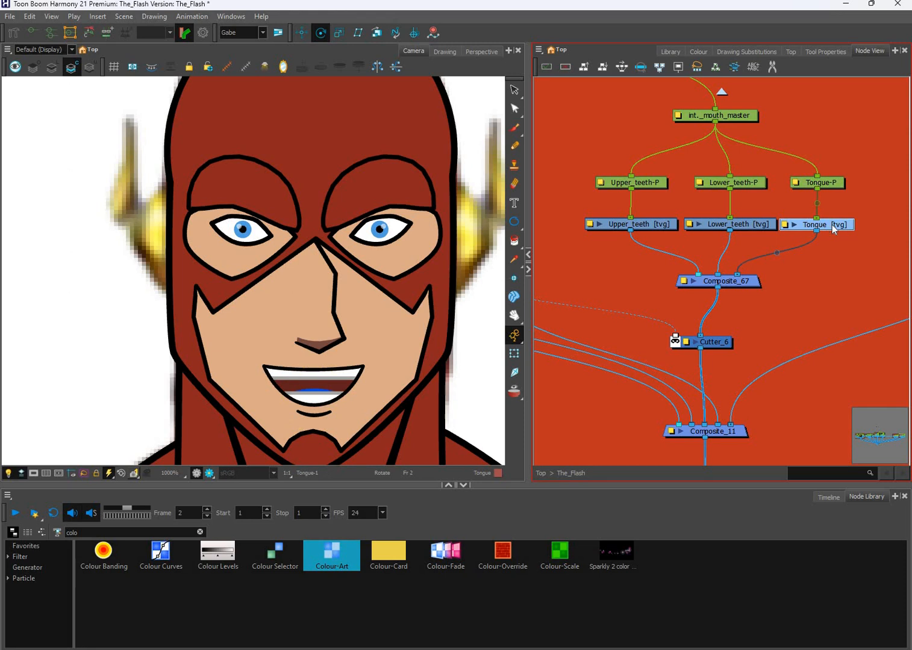
pyautogui.click(516, 92)
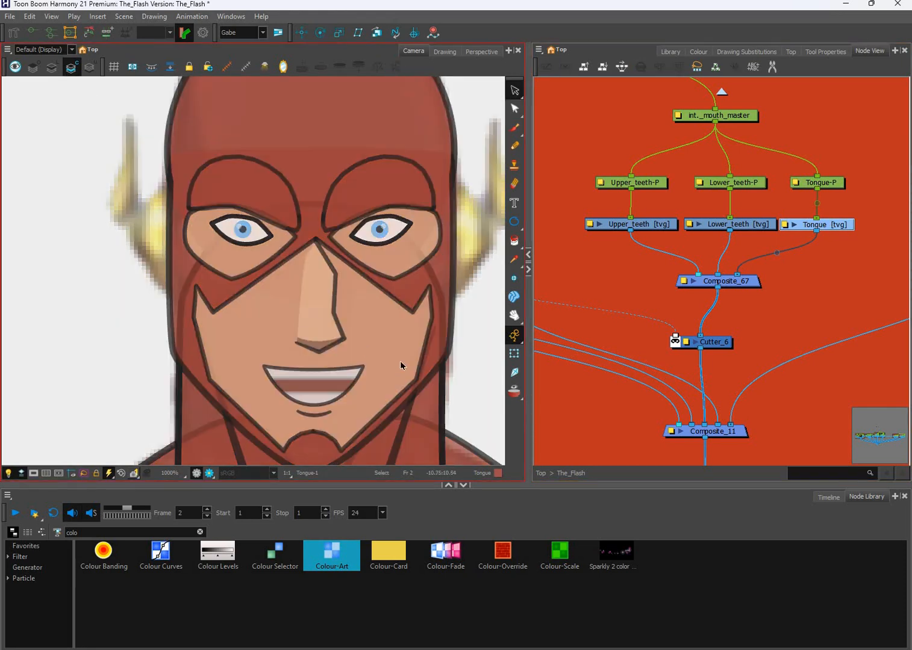
pyautogui.press('l')
pyautogui.moveTo(408, 361); pyautogui.dragTo(280, 418)
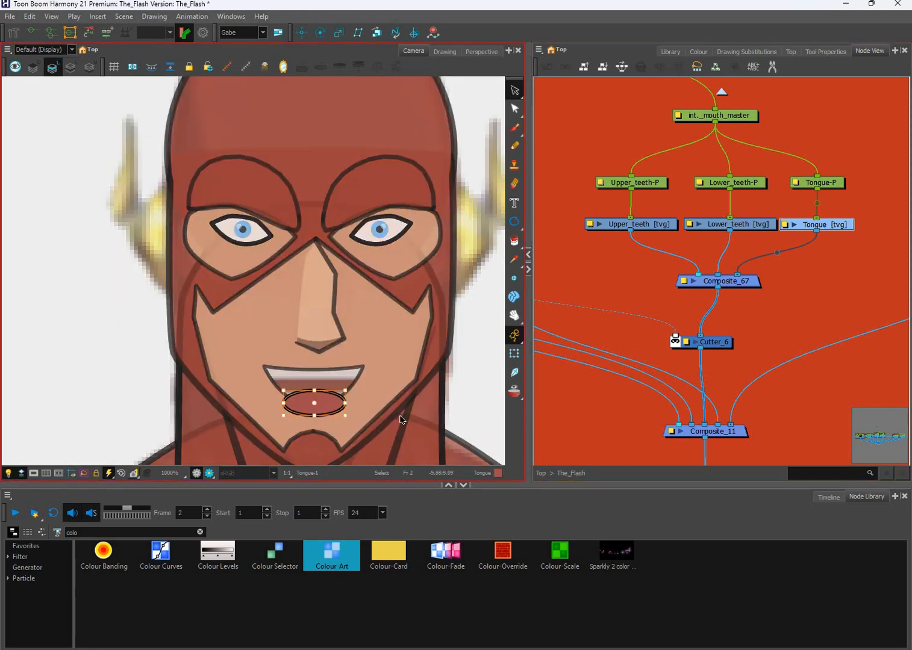
pyautogui.press('Up')
pyautogui.press('Up')
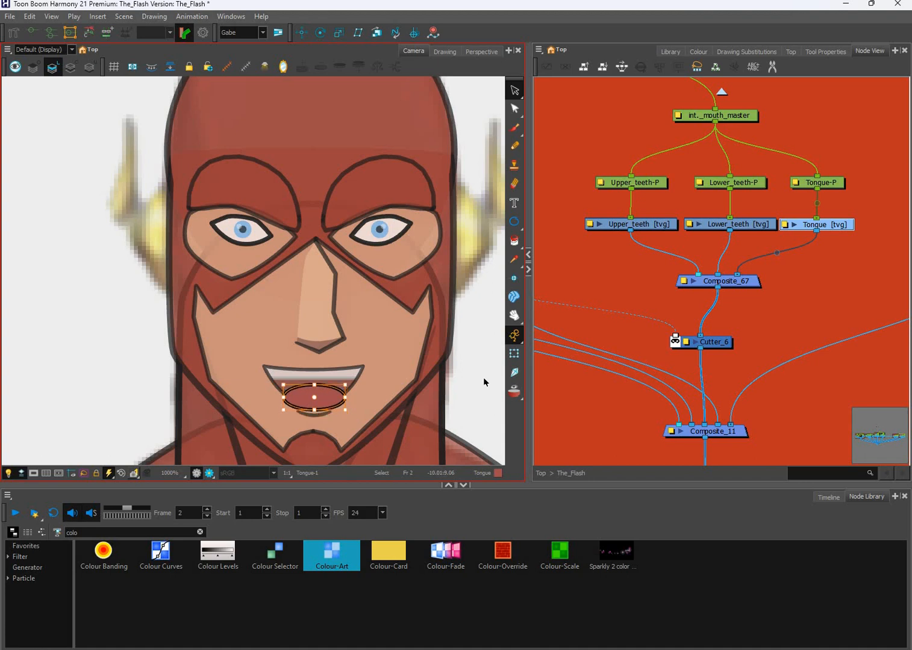
pyautogui.press('Down')
pyautogui.click(516, 358)
pyautogui.click(578, 259)
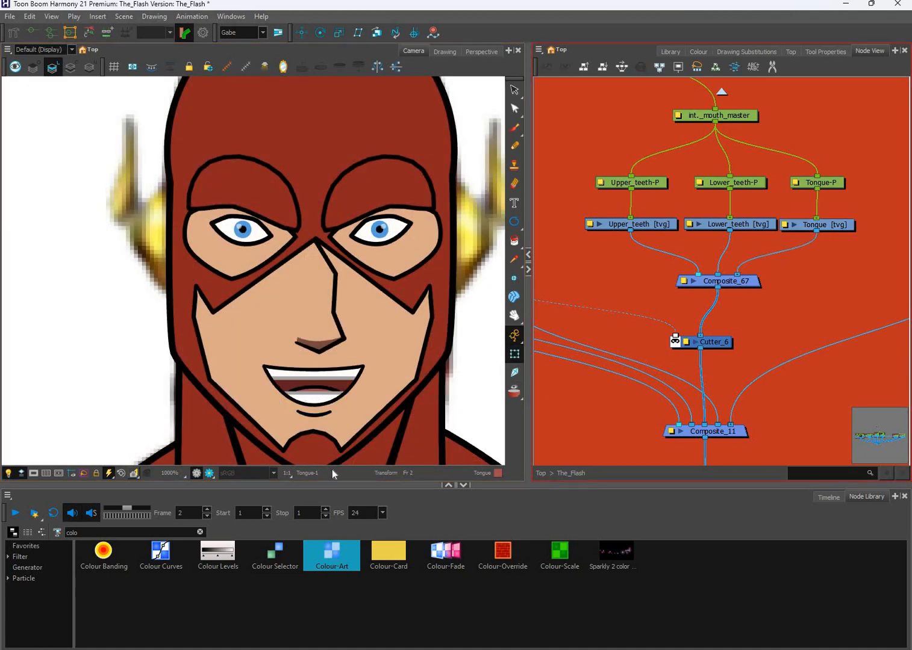
# - Show the Timeline in place of the Node Library and bring the character's layer list into view
pyautogui.click(827, 497)
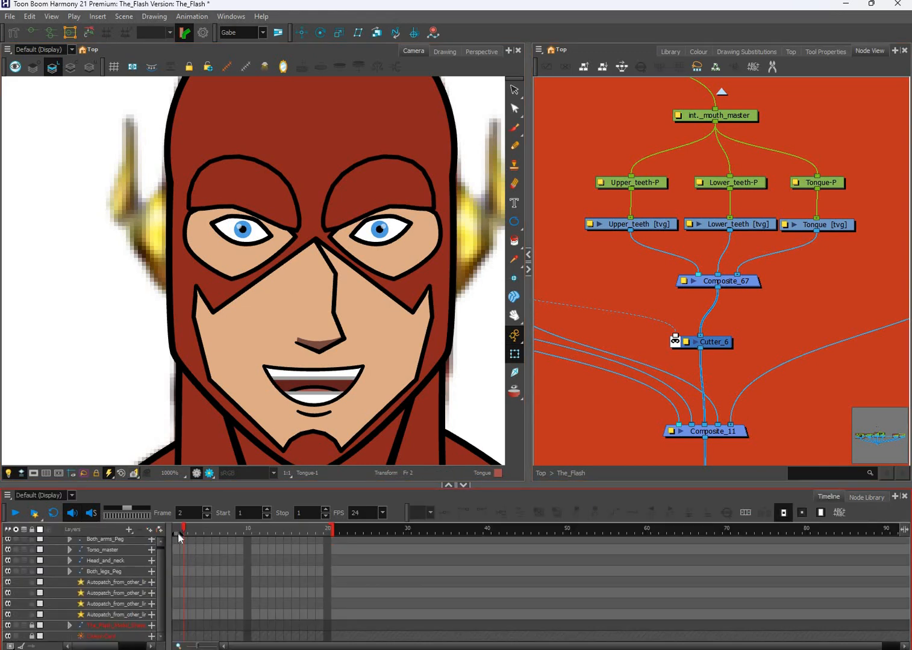
pyautogui.click(178, 533)
pyautogui.click(184, 542)
pyautogui.scroll(1, 188, 554)
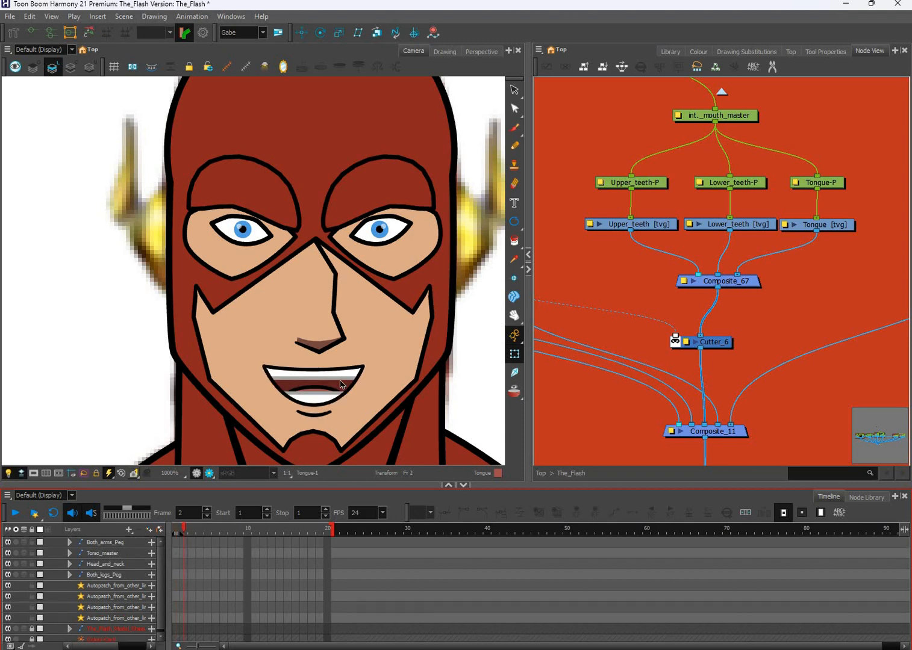
# - Test the int._mouth_master peg by moving the teeth and tongue together inside the lips, and undo the move
pyautogui.scroll(3, 350, 365)
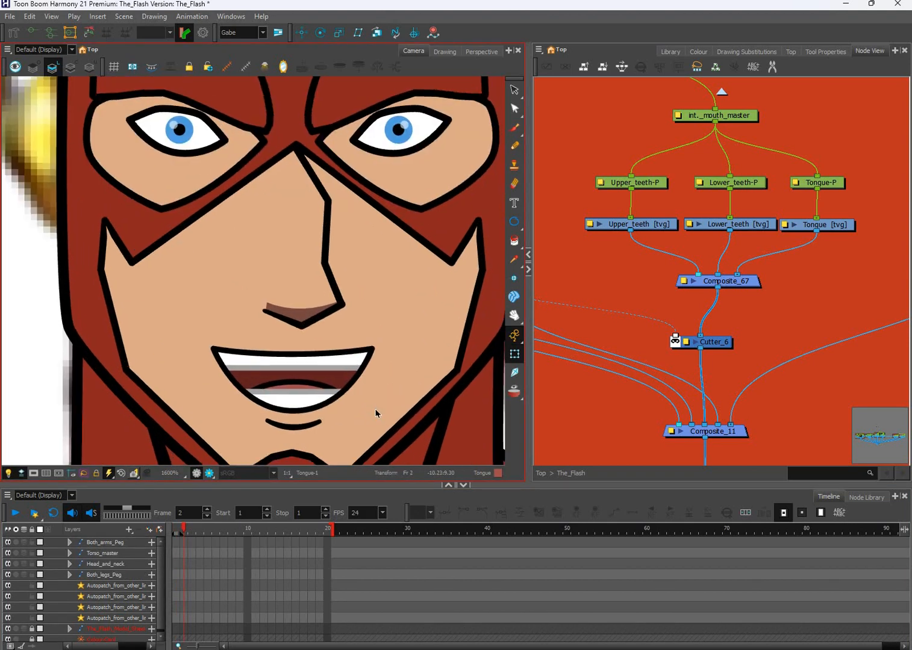
pyautogui.click(375, 401)
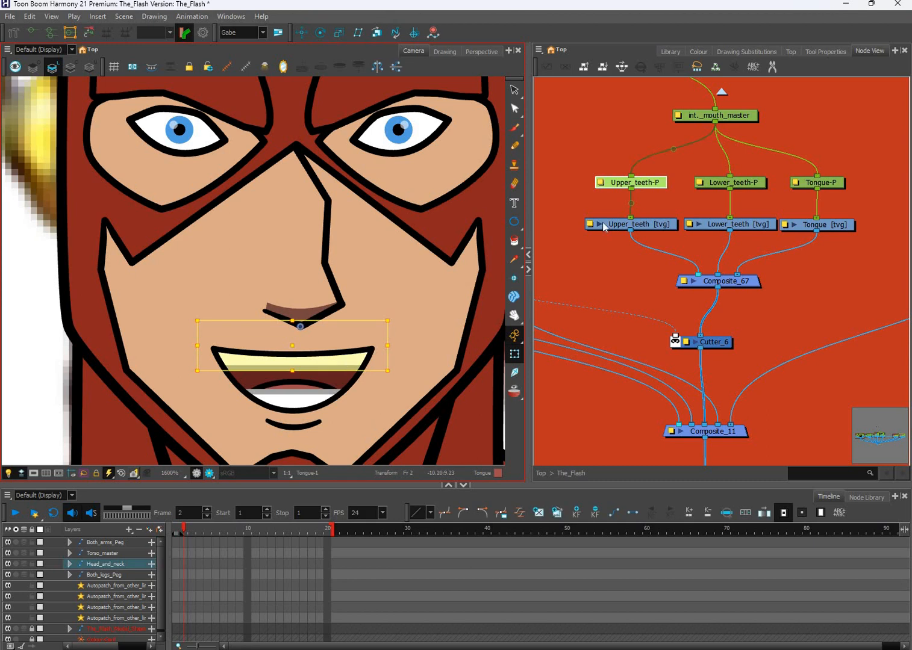
pyautogui.scroll(3, 665, 347)
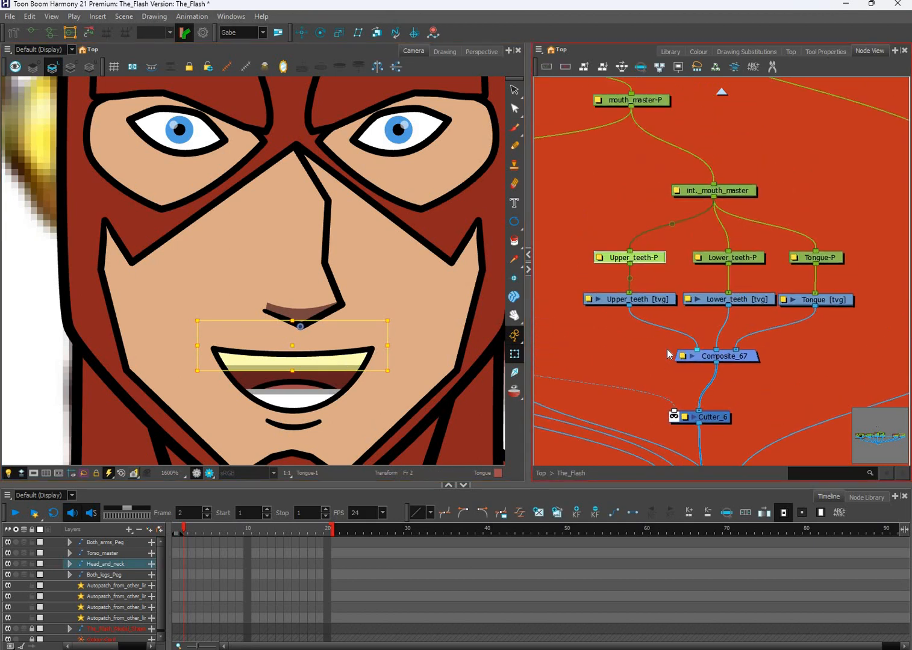
pyautogui.click(294, 382)
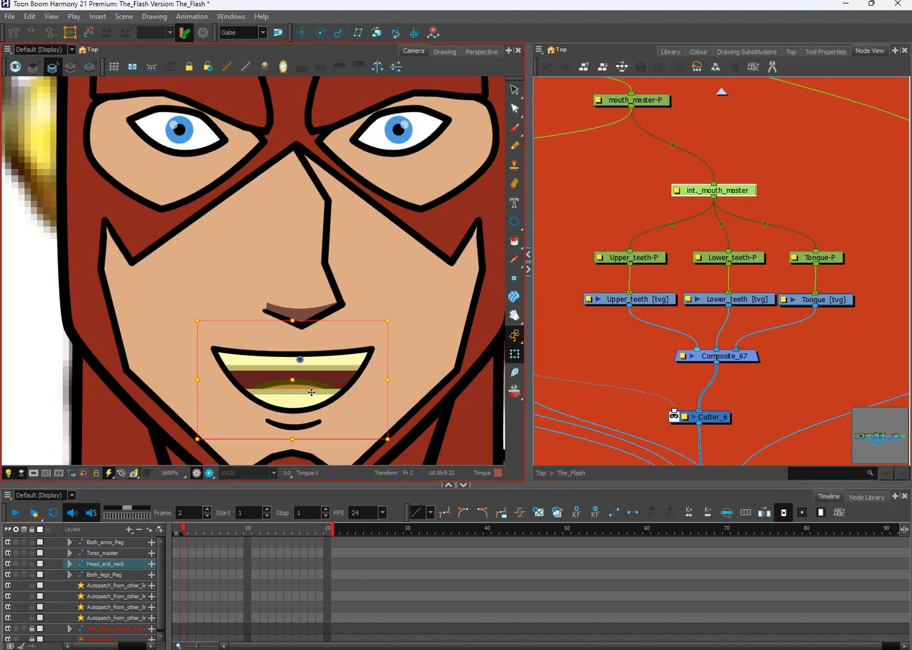
pyautogui.moveTo(294, 382)
pyautogui.mouseDown()
pyautogui.moveTo(316, 385)
pyautogui.moveTo(295, 366)
pyautogui.moveTo(324, 376)
pyautogui.moveTo(291, 372)
pyautogui.mouseUp()
pyautogui.hotkey('ctrl', 'z')
# - Test transforming the whole mouth from mouth_master-P and the mouth with the nose from mouth_nose_Peg, undoing each change
pyautogui.press('b')
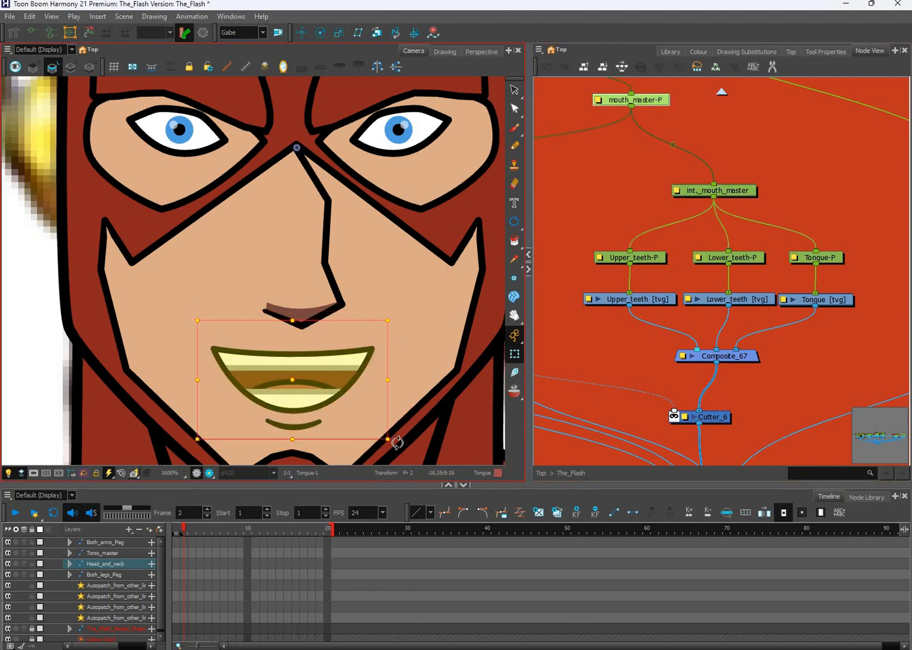
pyautogui.moveTo(381, 453); pyautogui.dragTo(398, 426)
pyautogui.hotkey('ctrl', 'z')
pyautogui.press('b')
pyautogui.moveTo(391, 430); pyautogui.dragTo(394, 428)
pyautogui.hotkey('ctrl', 'z')
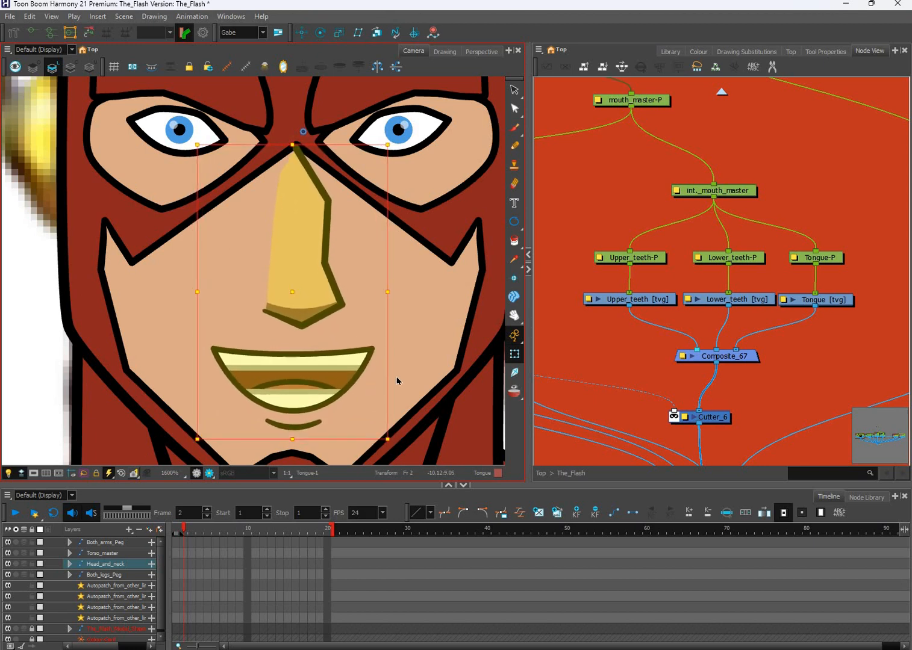
pyautogui.hotkey('ctrl', 'z')
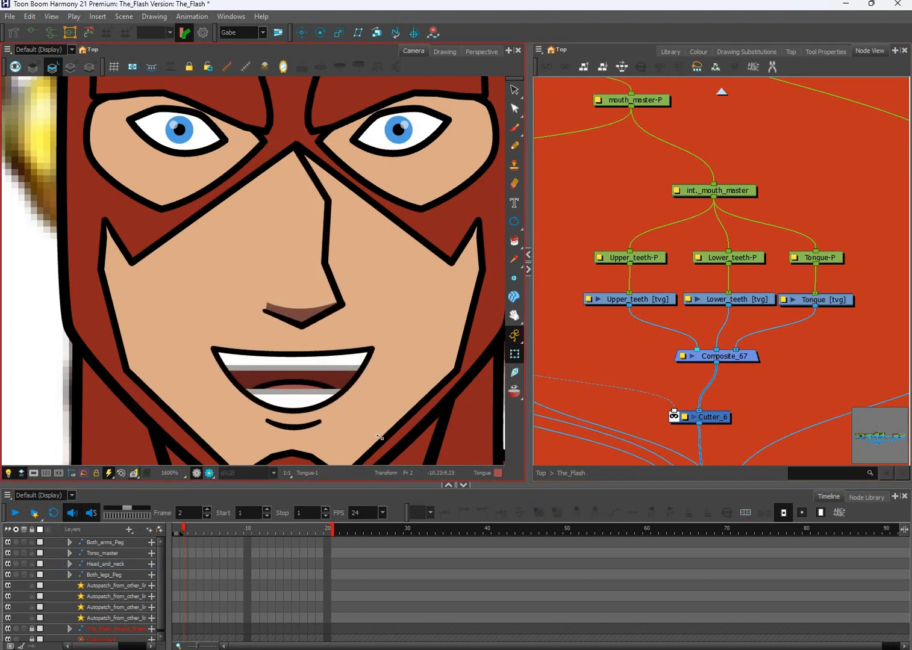
# - Test transforming the lips from Lips-P, undo it, and move that peg's pivot to the top of the nose line
pyautogui.hotkey('ctrl', 'z')
pyautogui.moveTo(376, 432)
pyautogui.mouseDown()
pyautogui.moveTo(382, 423)
pyautogui.moveTo(369, 442)
pyautogui.moveTo(382, 415)
pyautogui.moveTo(382, 422)
pyautogui.mouseUp()
pyautogui.hotkey('ctrl', 'z')
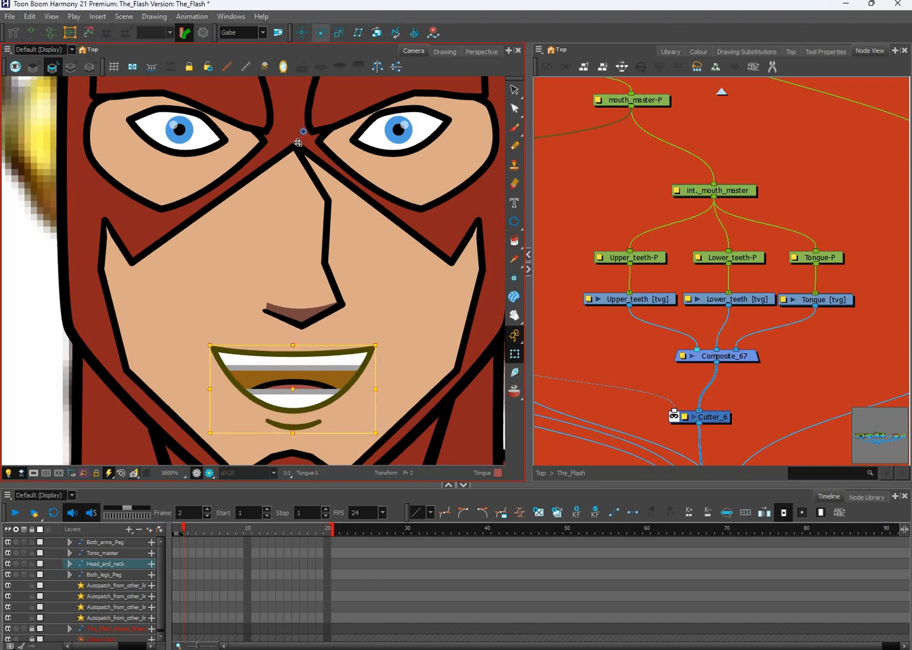
pyautogui.click(320, 32)
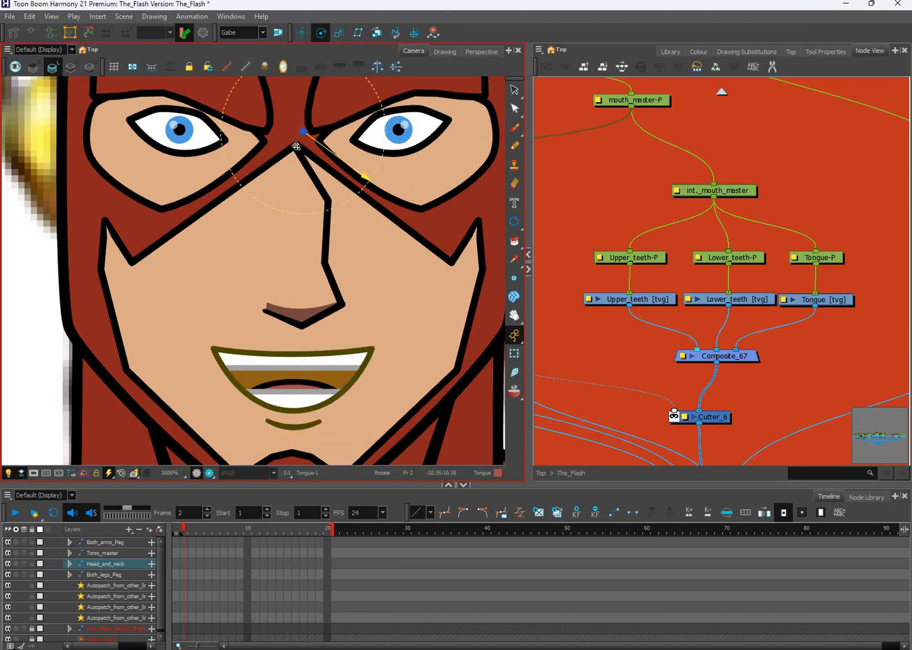
# - Compare the pivot positions of the int._mouth_master, Lips-P and mouth_master-P pegs
pyautogui.click(740, 191)
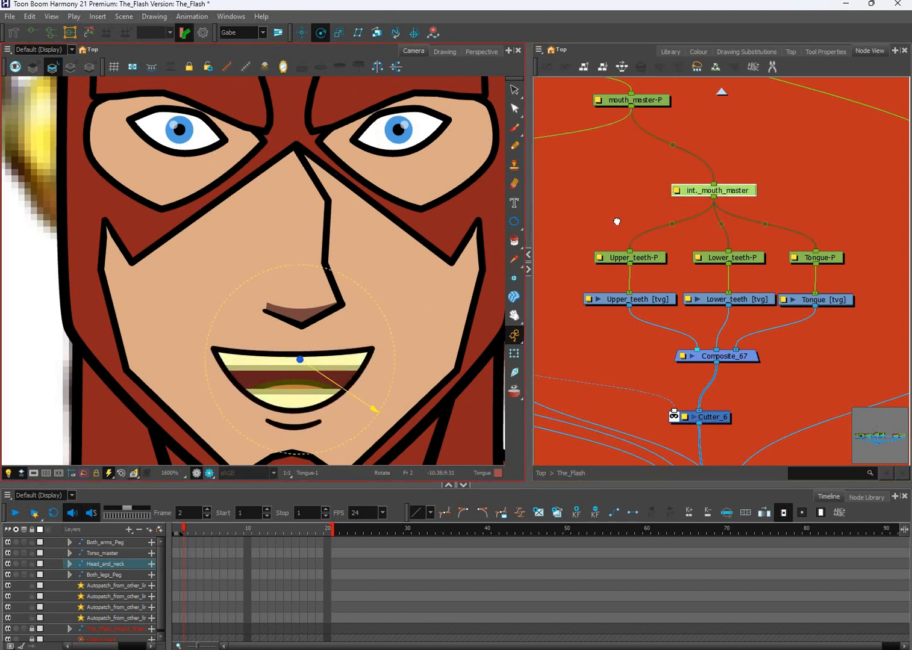
pyautogui.moveTo(578, 235); pyautogui.dragTo(769, 273)
pyautogui.click(576, 222)
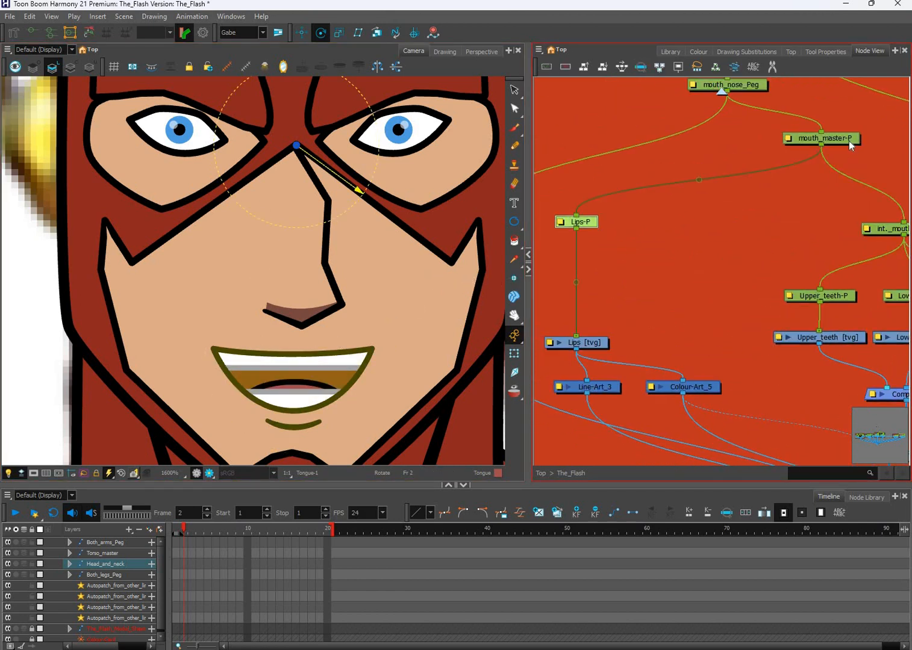
pyautogui.press('b')
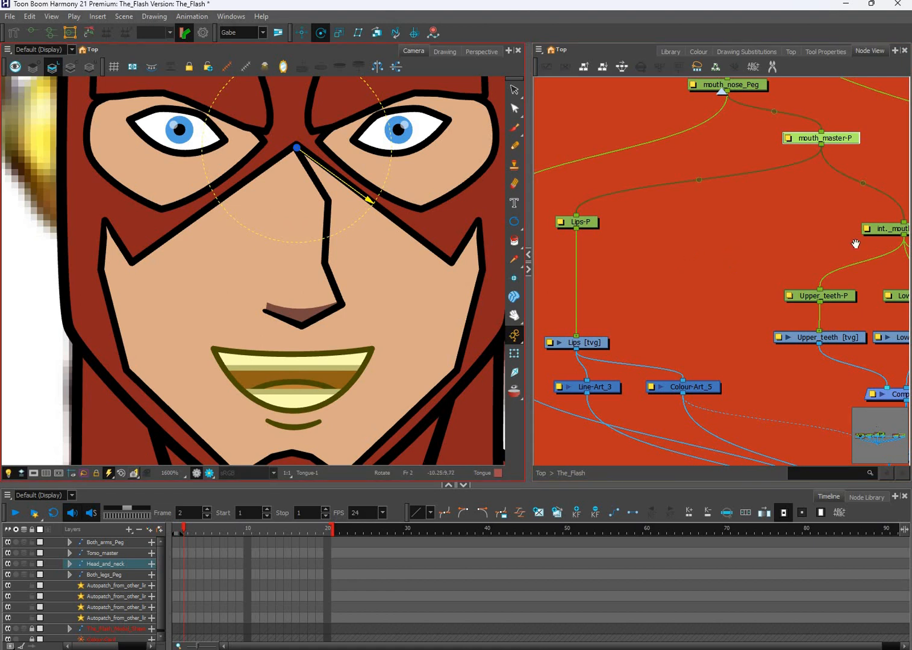
pyautogui.hotkey('shift', 'b')
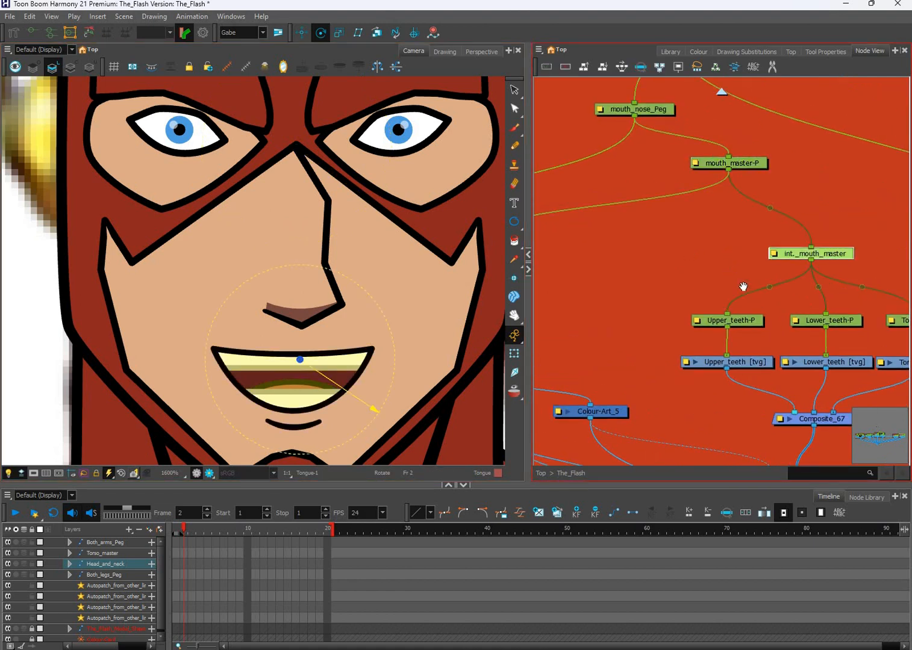
pyautogui.scroll(2, 774, 256)
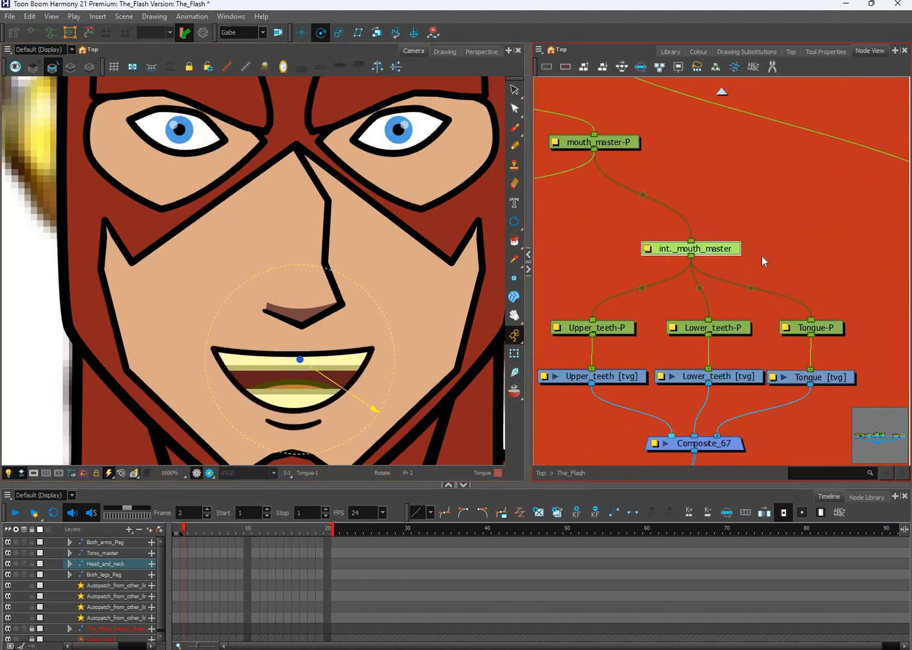
pyautogui.click(731, 297)
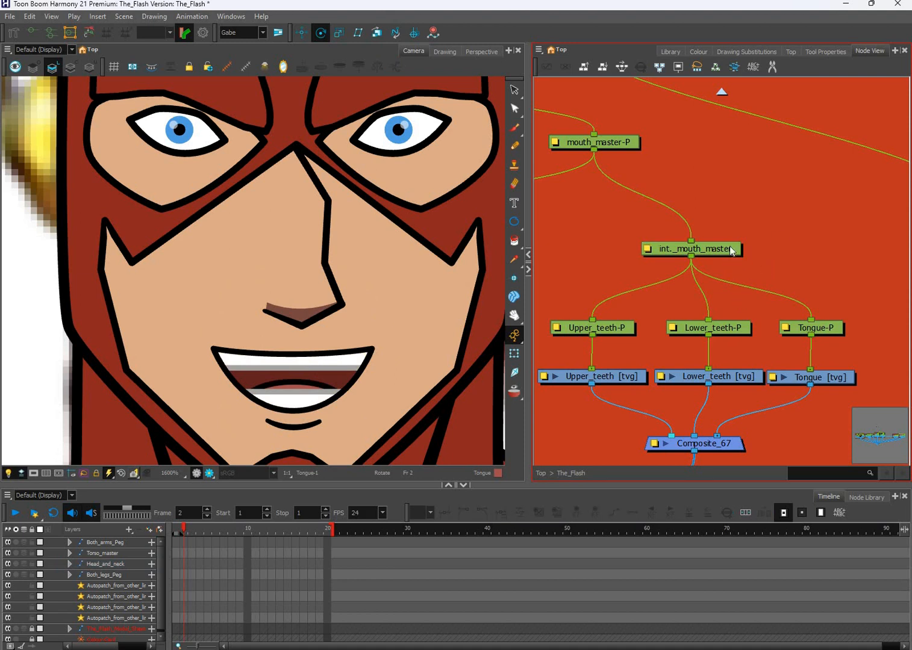
# - Test moving the teeth and tongue together from the int._mouth_master peg, undo the move, and deselect the peg
pyautogui.click(689, 249)
pyautogui.click(306, 399)
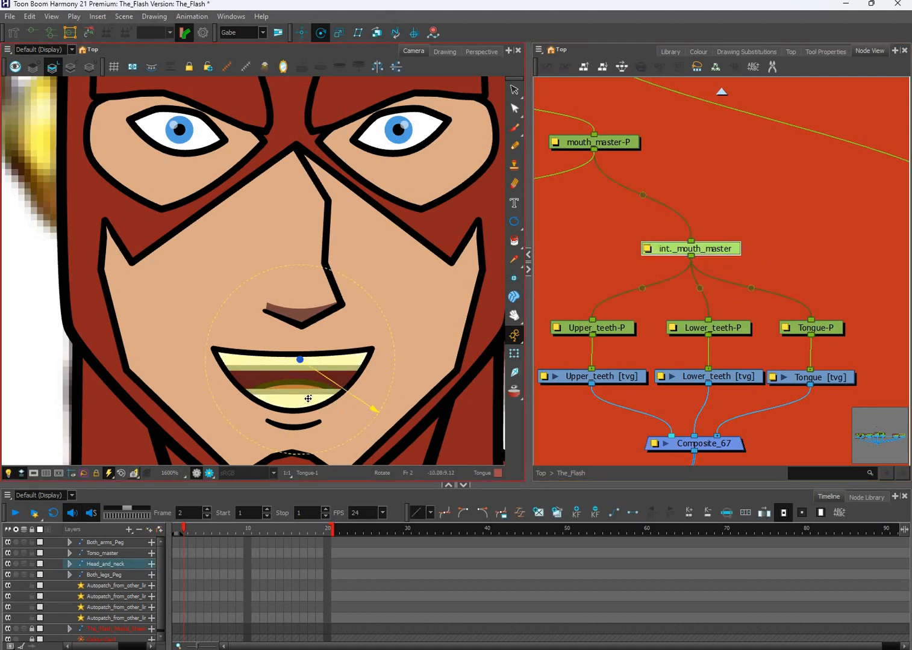
pyautogui.hotkey('shift', 't')
pyautogui.moveTo(318, 396); pyautogui.dragTo(323, 394)
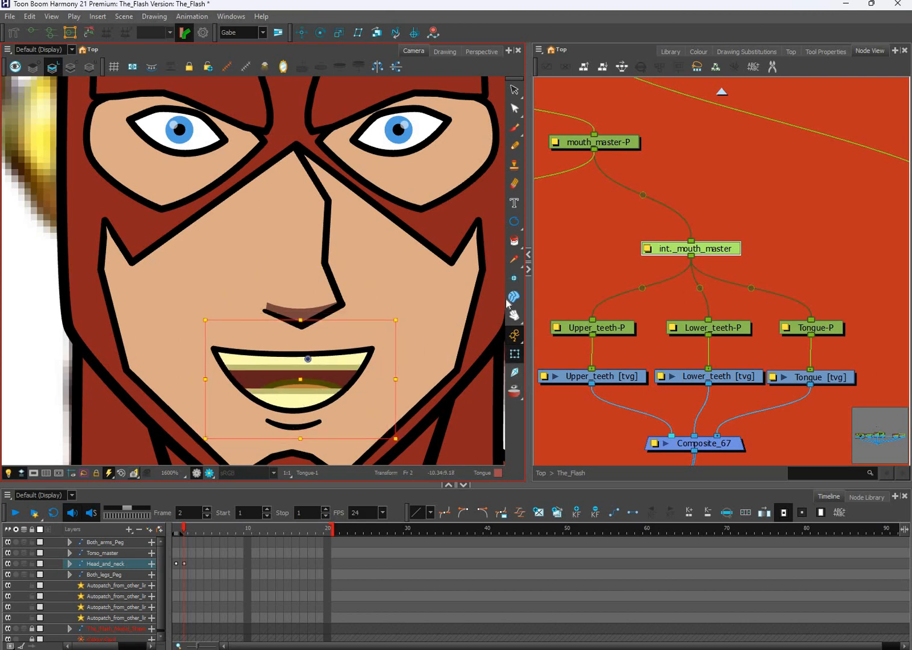
pyautogui.hotkey('ctrl', 'z')
pyautogui.press('Escape')
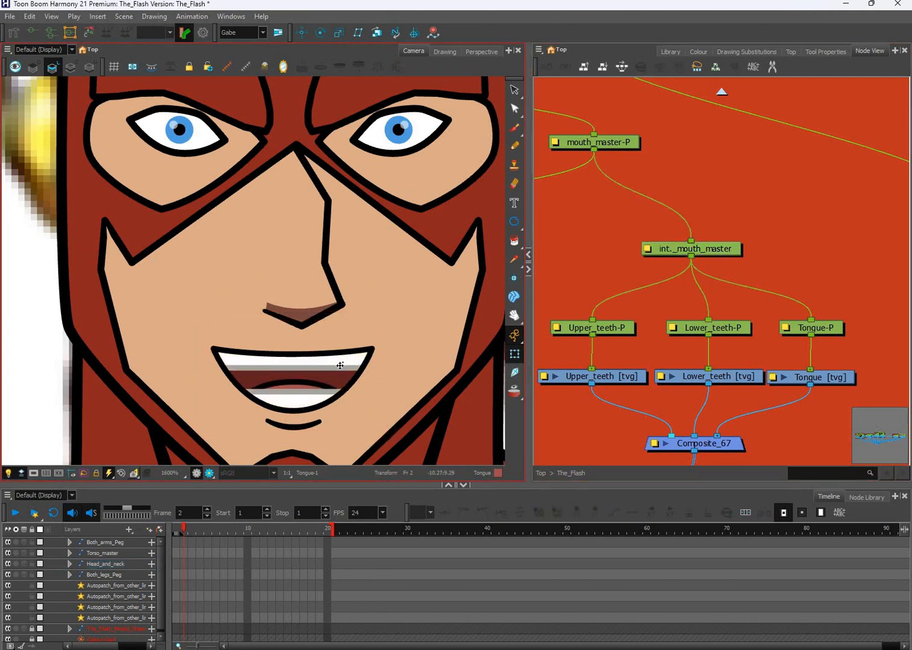
# - Try moving the upper and lower teeth together with the Upper_teeth-P and Lower_teeth-P pegs, and undo the move
pyautogui.click(327, 385)
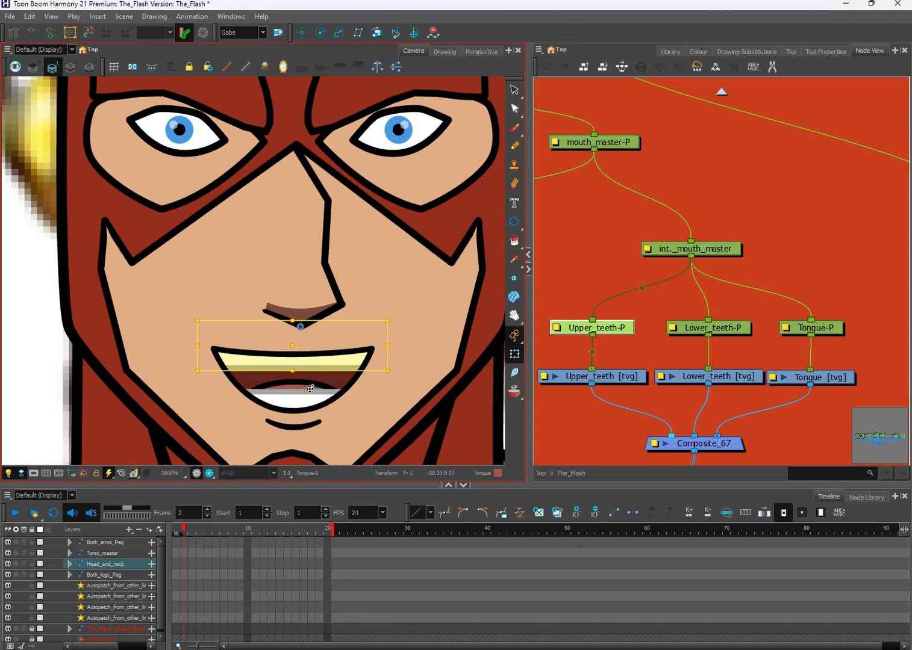
pyautogui.keyDown('shift'); pyautogui.click(309, 388); pyautogui.keyUp('shift')
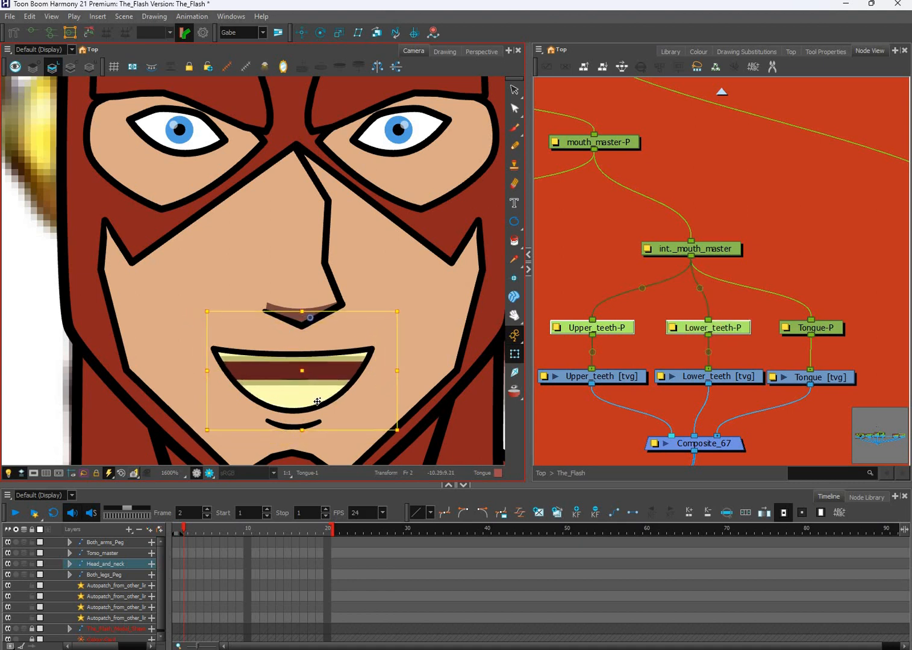
pyautogui.moveTo(318, 402)
pyautogui.mouseDown()
pyautogui.moveTo(294, 404)
pyautogui.moveTo(308, 415)
pyautogui.mouseUp()
pyautogui.hotkey('ctrl', 'z')
pyautogui.click(757, 265)
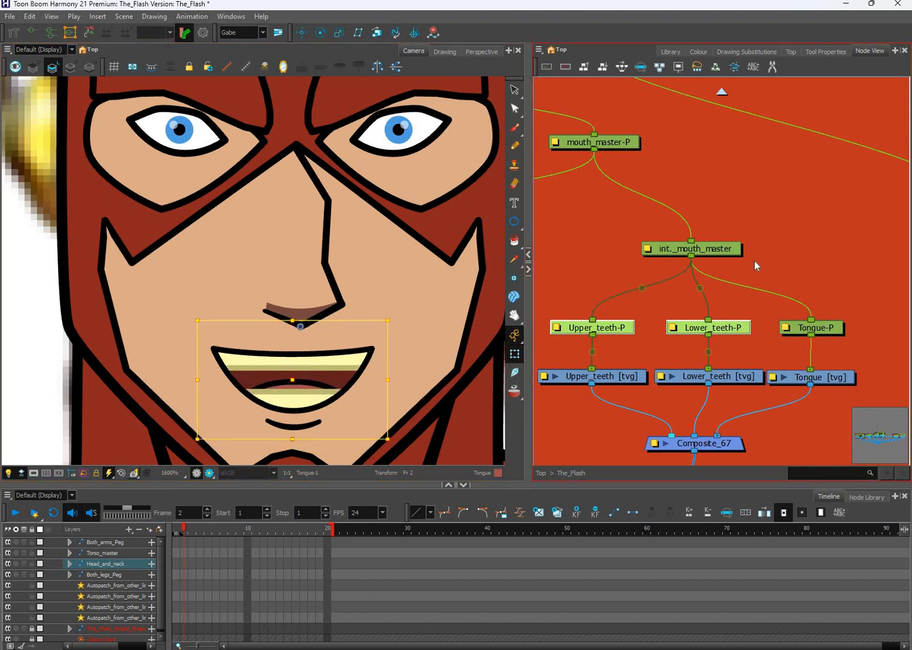
pyautogui.click(756, 262)
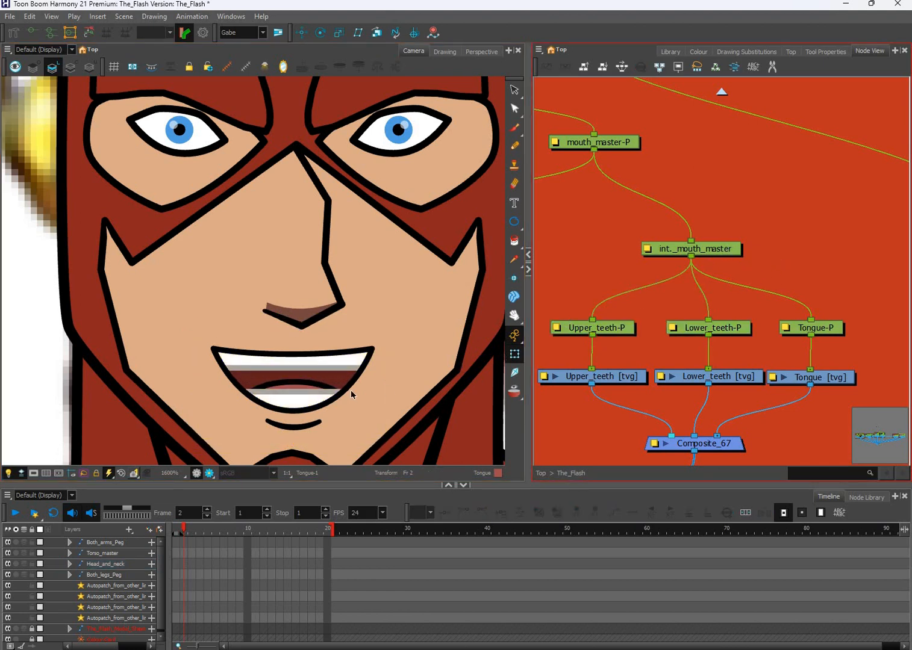
# - Move the int._mouth_master peg's pivot down to the centre of the teeth and tongue
pyautogui.click(669, 250)
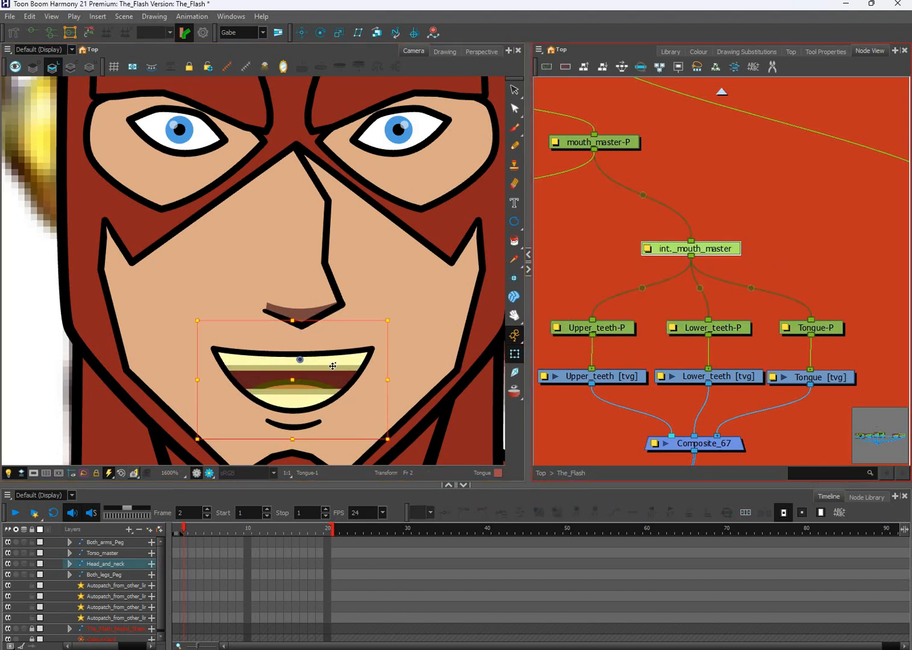
pyautogui.click(320, 33)
pyautogui.moveTo(300, 359); pyautogui.dragTo(295, 381)
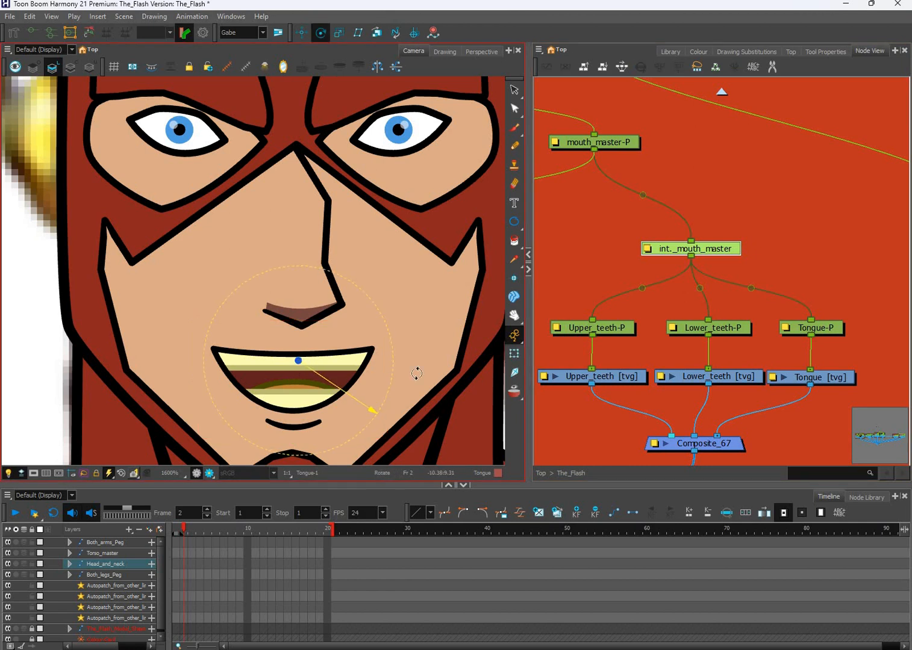
pyautogui.click(514, 355)
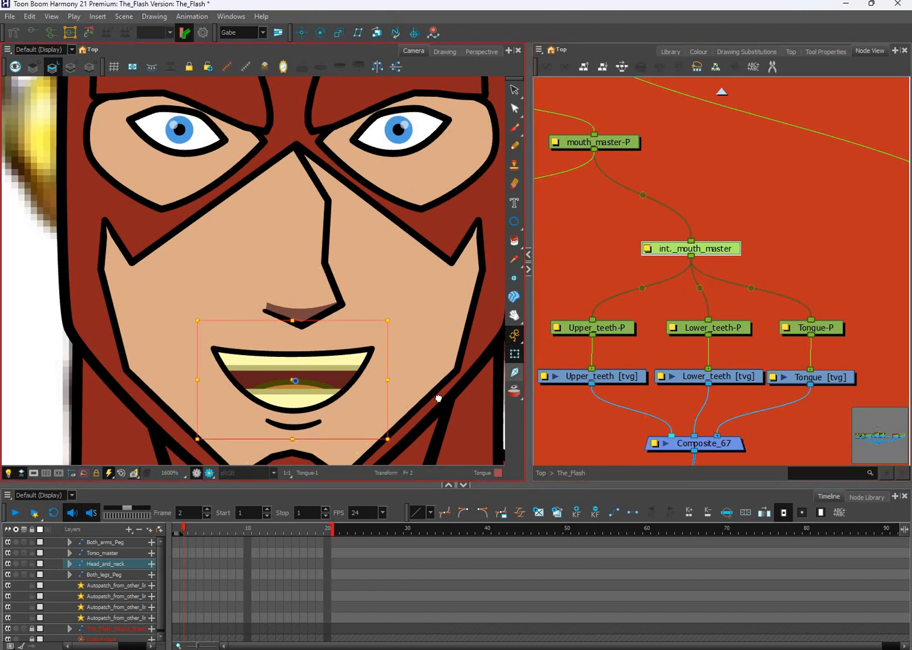
# - Connect Composite_67 directly to Composite_11, bypassing Cutter_6, so the teeth drawings show unmasked
pyautogui.scroll(-2, 430, 421)
pyautogui.moveTo(673, 314); pyautogui.dragTo(677, 285)
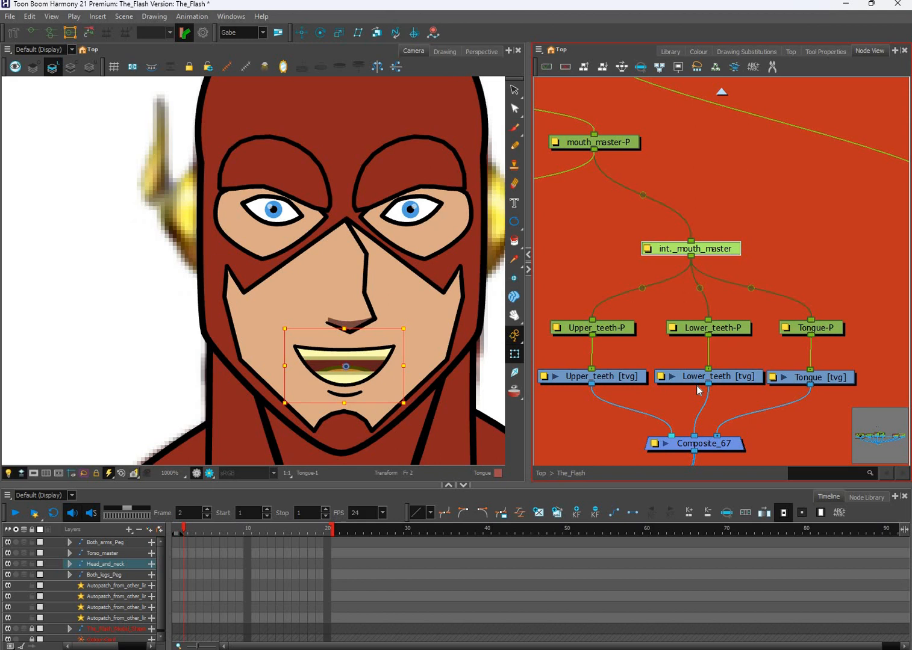
pyautogui.click(699, 390)
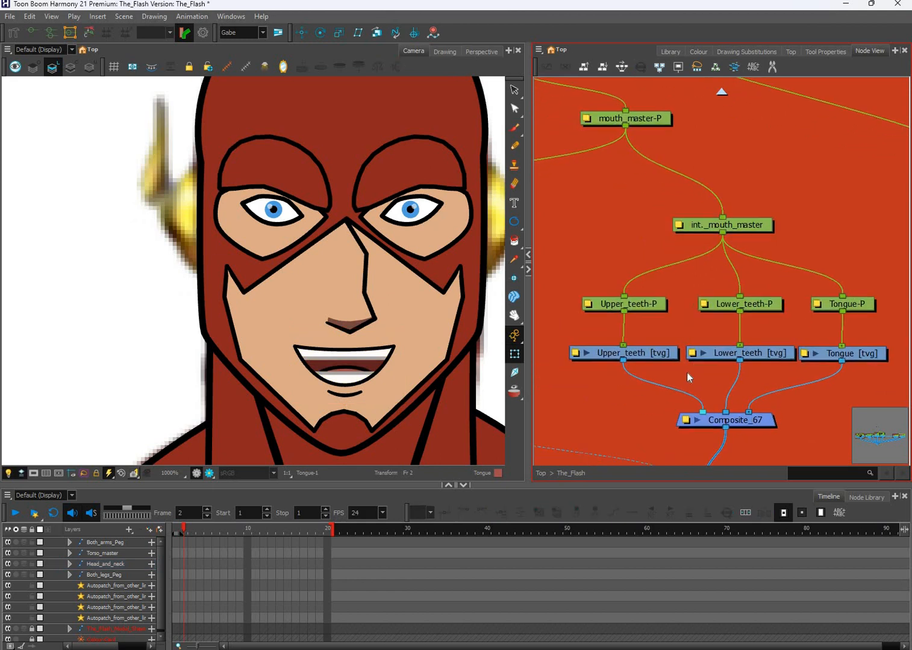
pyautogui.click(657, 360)
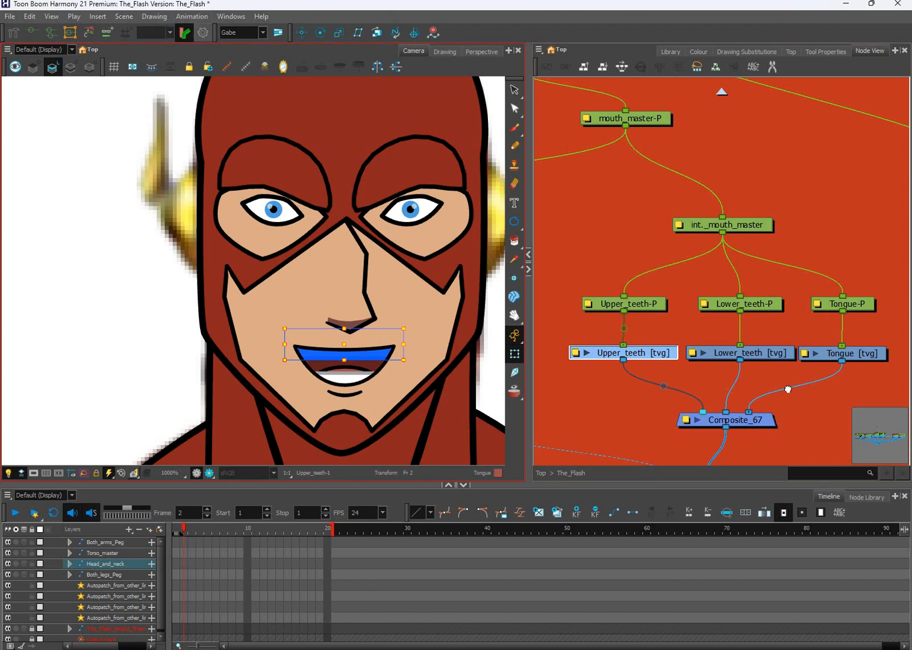
pyautogui.scroll(-5, 808, 275)
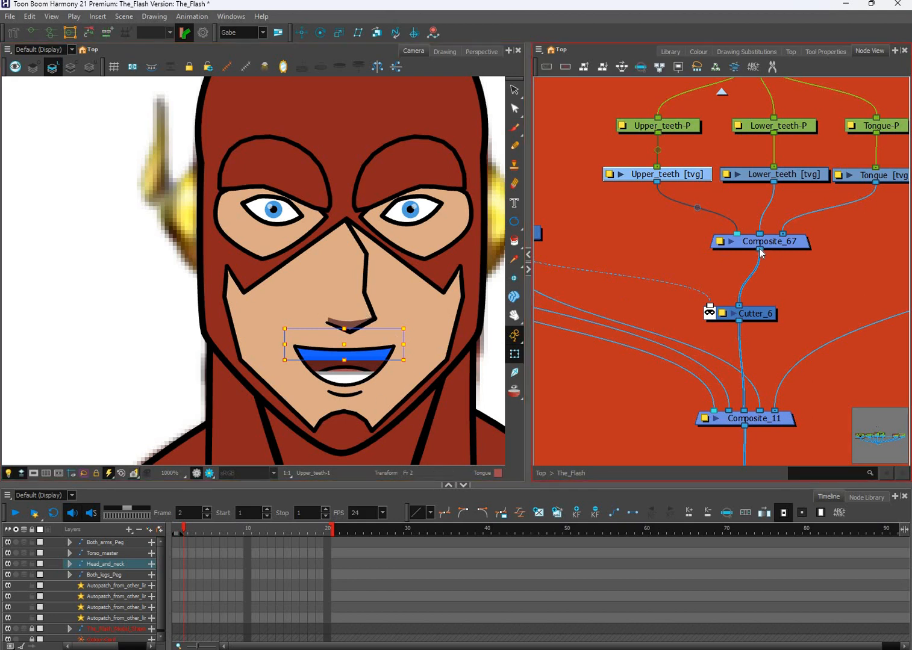
pyautogui.moveTo(759, 258); pyautogui.dragTo(735, 411)
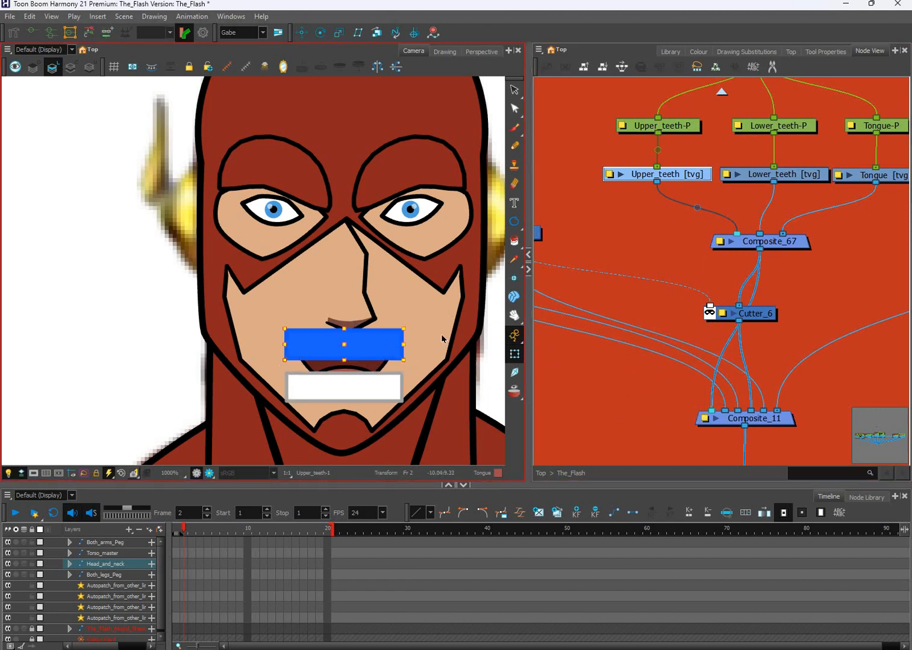
pyautogui.click(622, 283)
# - Try creating an envelope with 3 deformation points on the Upper_teeth drawing using the Envelope Creator, and undo it
pyautogui.moveTo(690, 258); pyautogui.dragTo(692, 357)
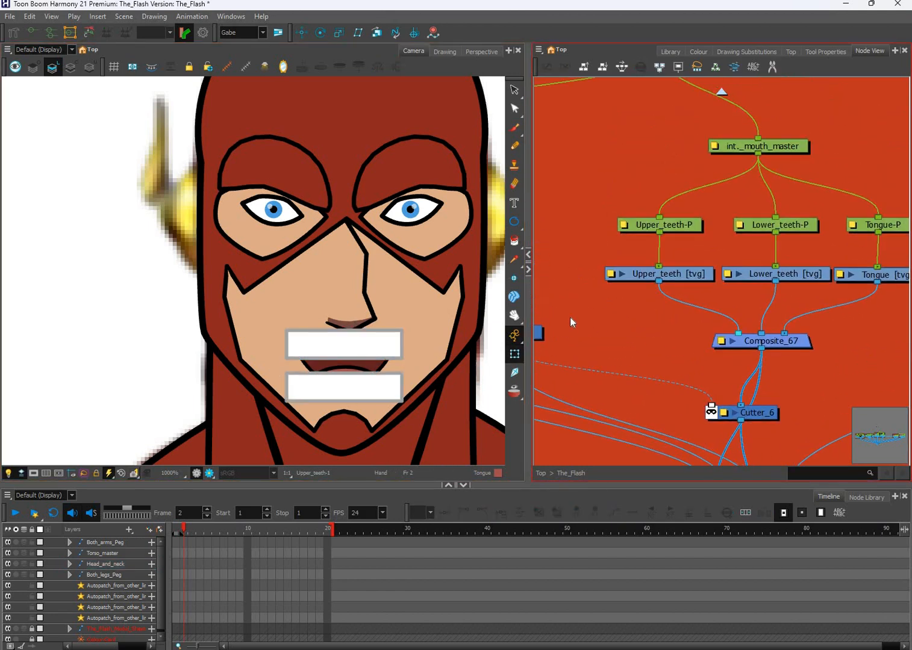
pyautogui.click(342, 342)
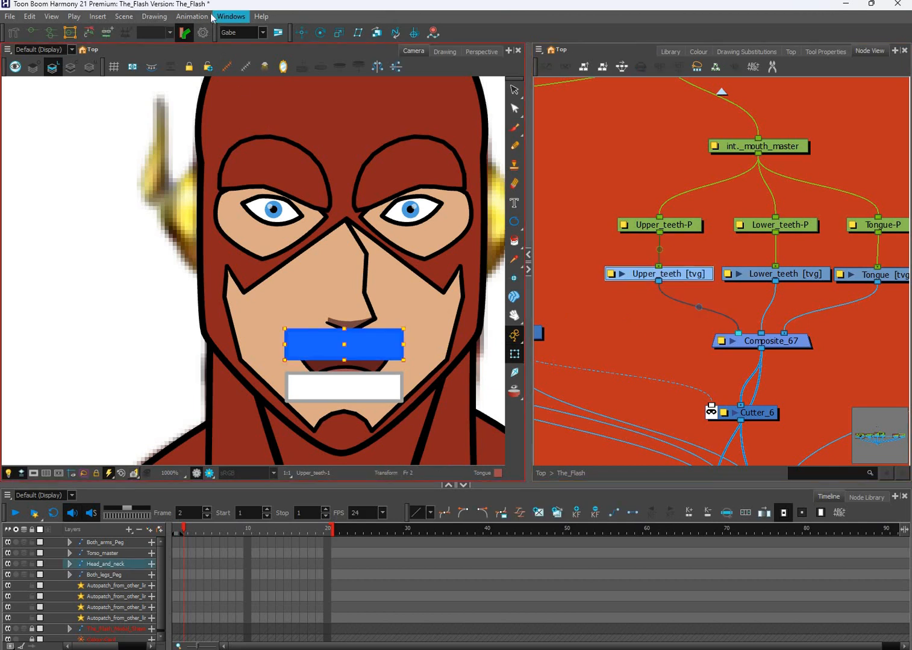
pyautogui.click(192, 17)
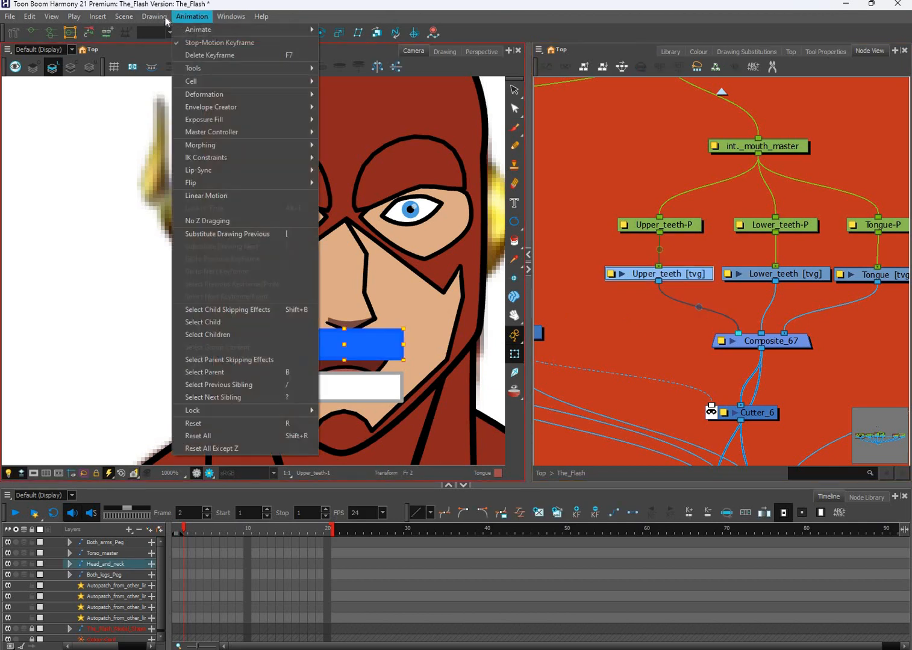
pyautogui.moveTo(168, 18)
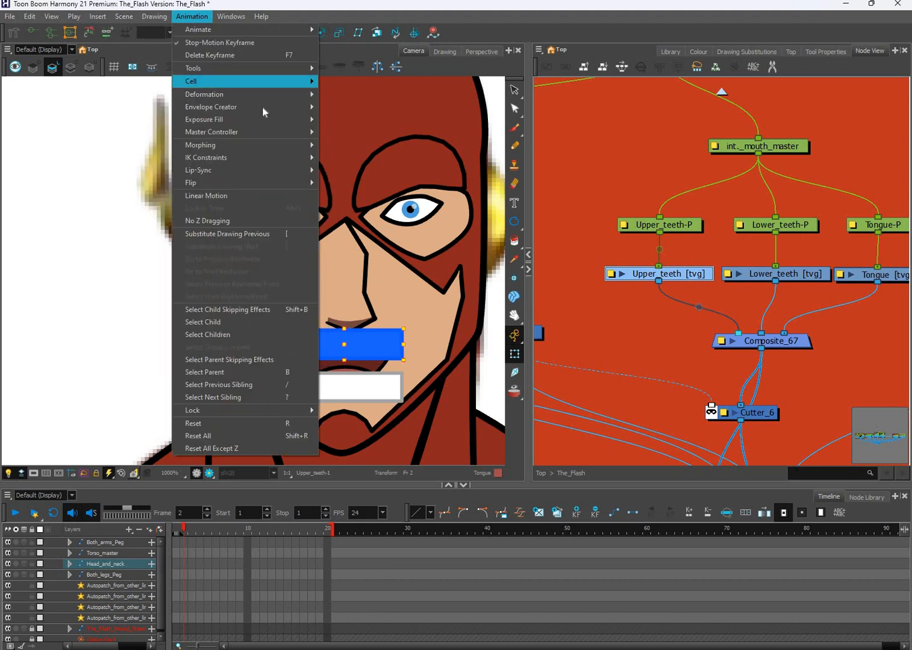
pyautogui.moveTo(263, 106)
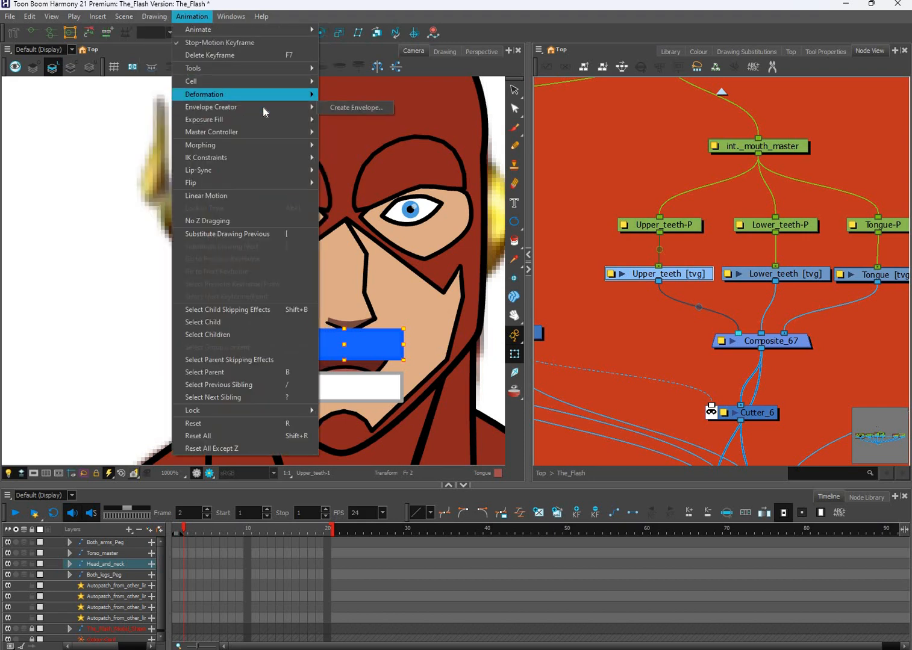
pyautogui.click(381, 106)
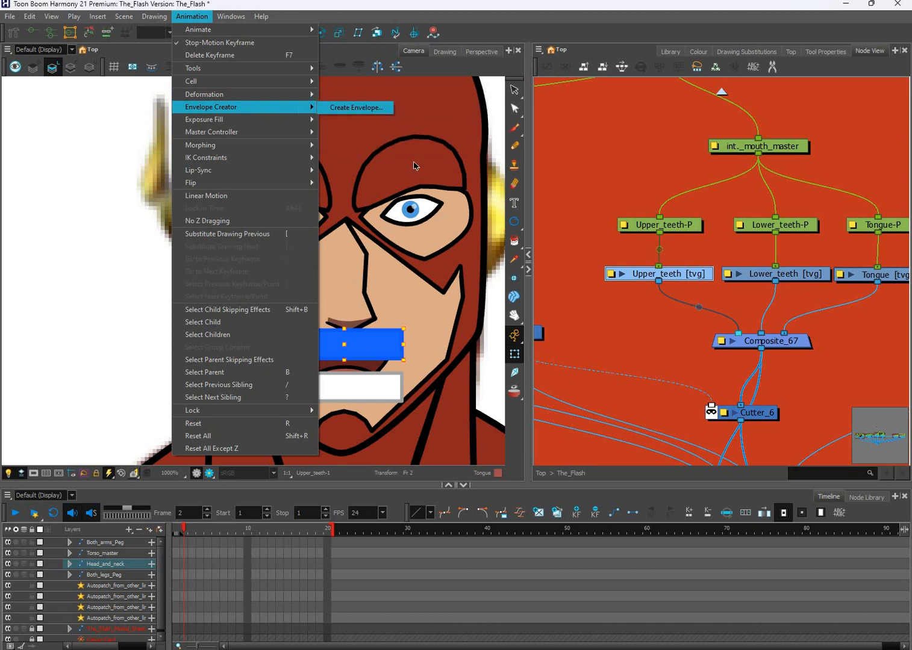
pyautogui.moveTo(398, 251); pyautogui.dragTo(494, 257)
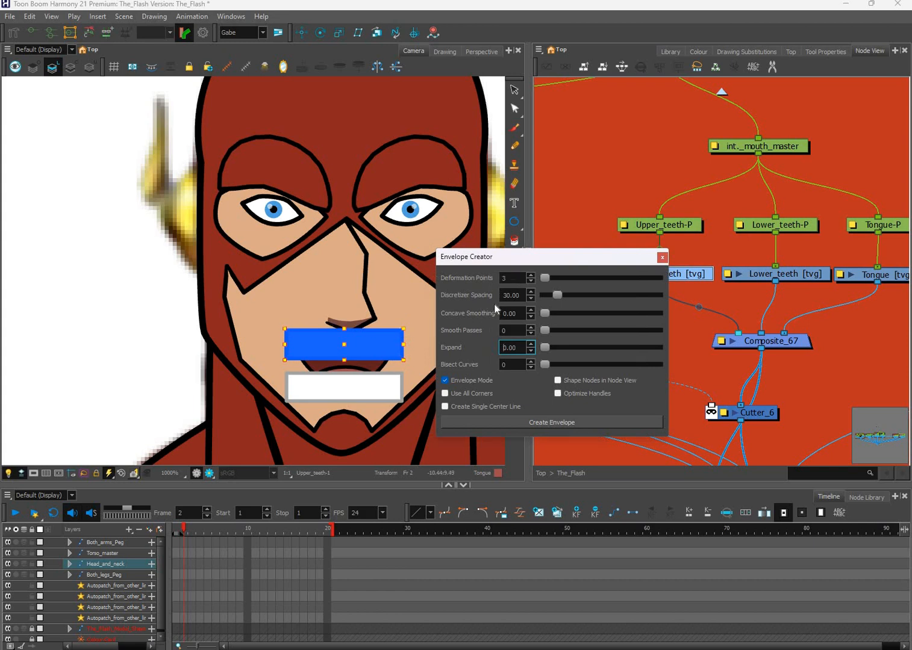
pyautogui.click(509, 279)
pyautogui.click(551, 425)
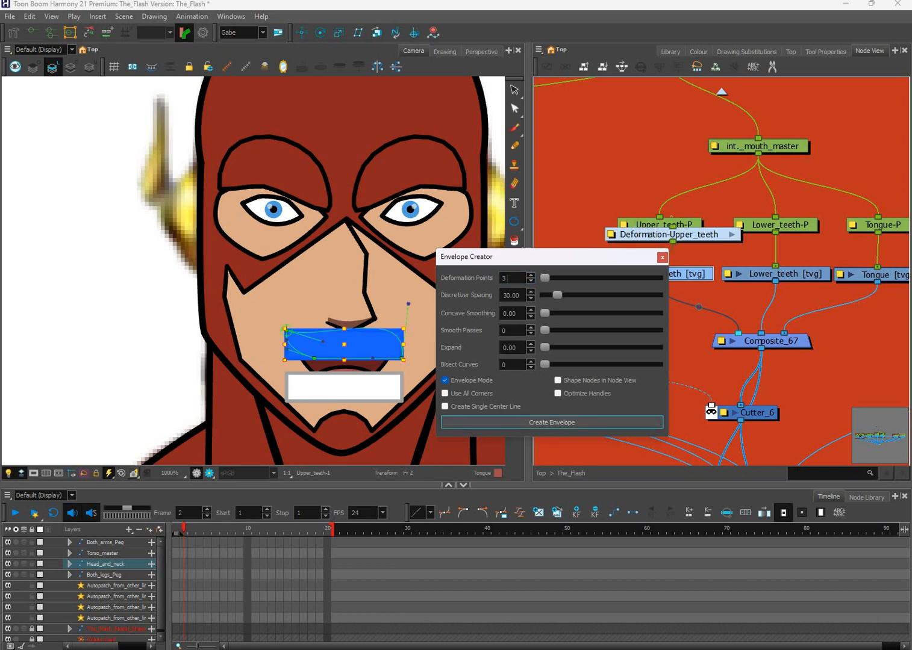
pyautogui.hotkey('ctrl', 'z')
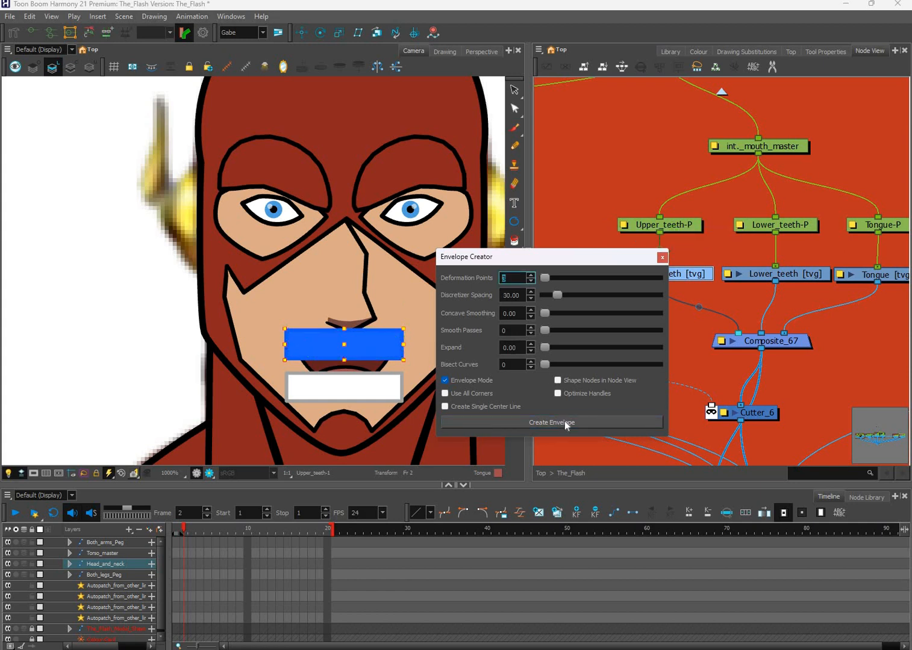
# - Create an envelope with 4 deformation points around the upper teeth and close the Envelope Creator
pyautogui.write('4')
pyautogui.click(568, 423)
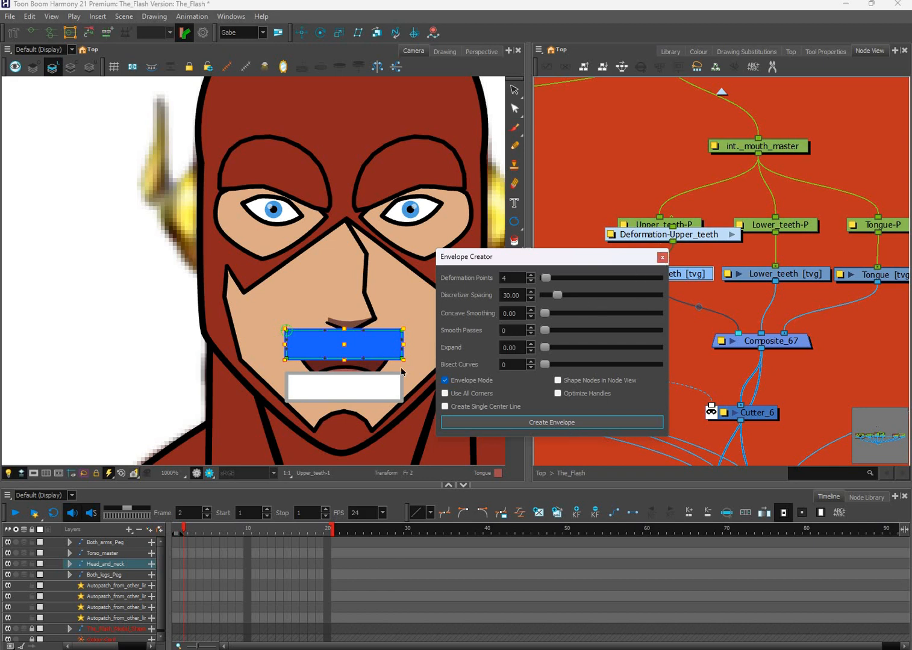
pyautogui.click(662, 257)
pyautogui.scroll(1, 399, 367)
pyautogui.click(569, 317)
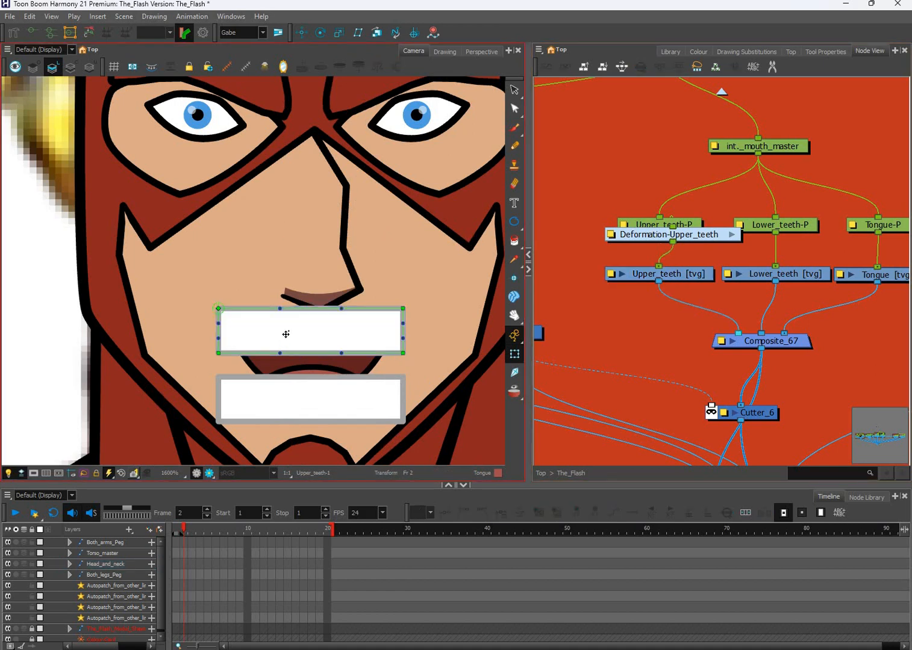
# - Arch the top and bottom edges of the upper teeth upward by moving the envelope's four edge handles
pyautogui.moveTo(280, 354); pyautogui.dragTo(286, 335)
pyautogui.moveTo(341, 353); pyautogui.dragTo(344, 336)
pyautogui.moveTo(280, 308); pyautogui.dragTo(284, 287)
pyautogui.moveTo(341, 308); pyautogui.dragTo(345, 283)
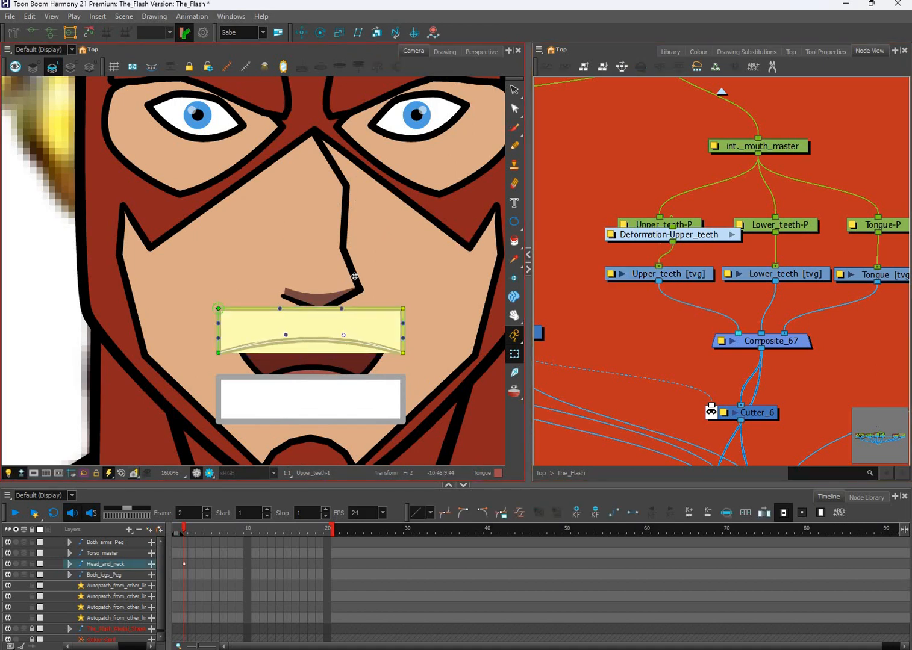
pyautogui.click(599, 340)
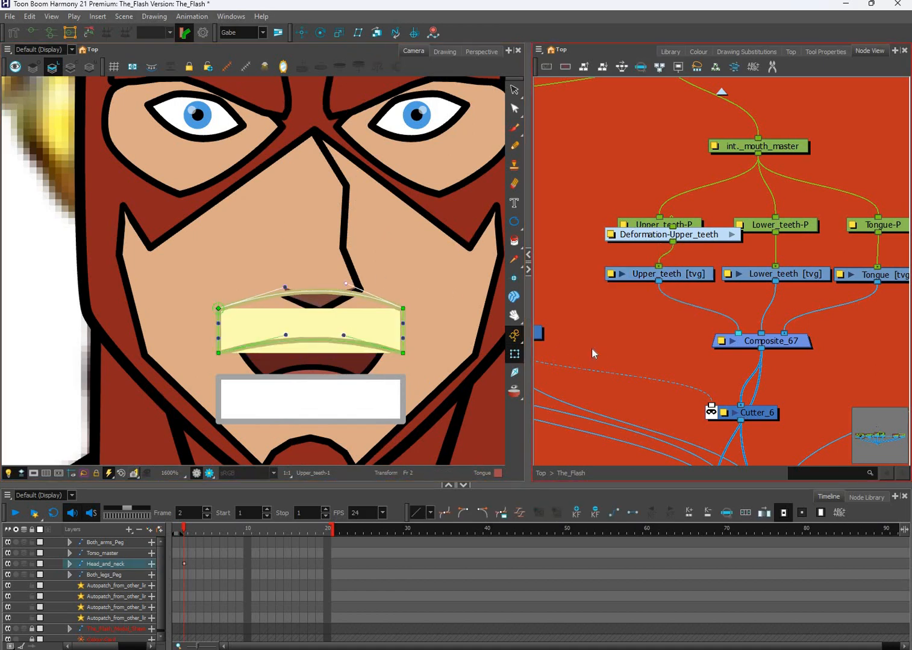
# - Check the deformed upper teeth in the render preview and return to the normal display
pyautogui.click(209, 474)
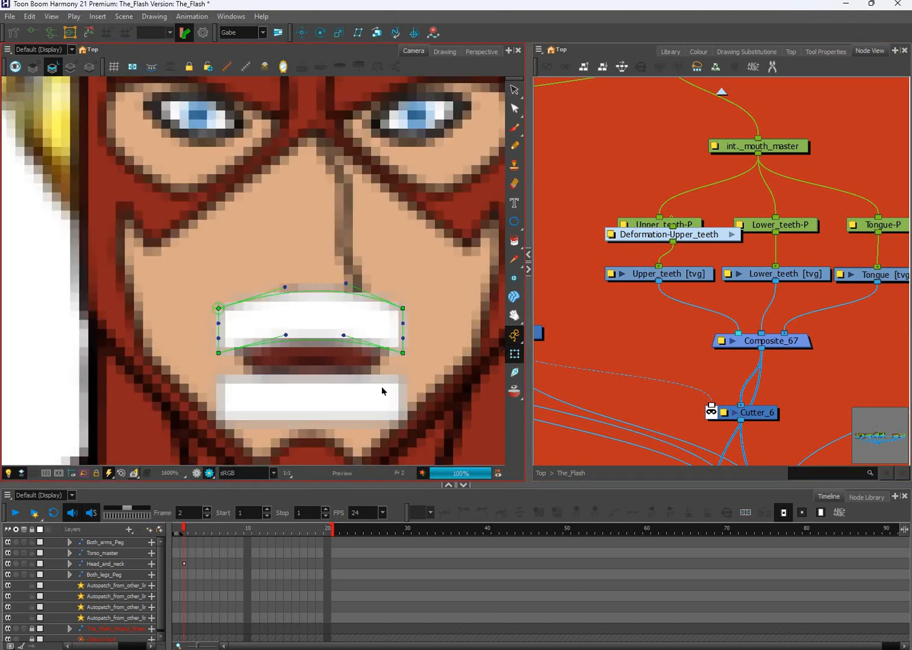
pyautogui.scroll(-5, 374, 400)
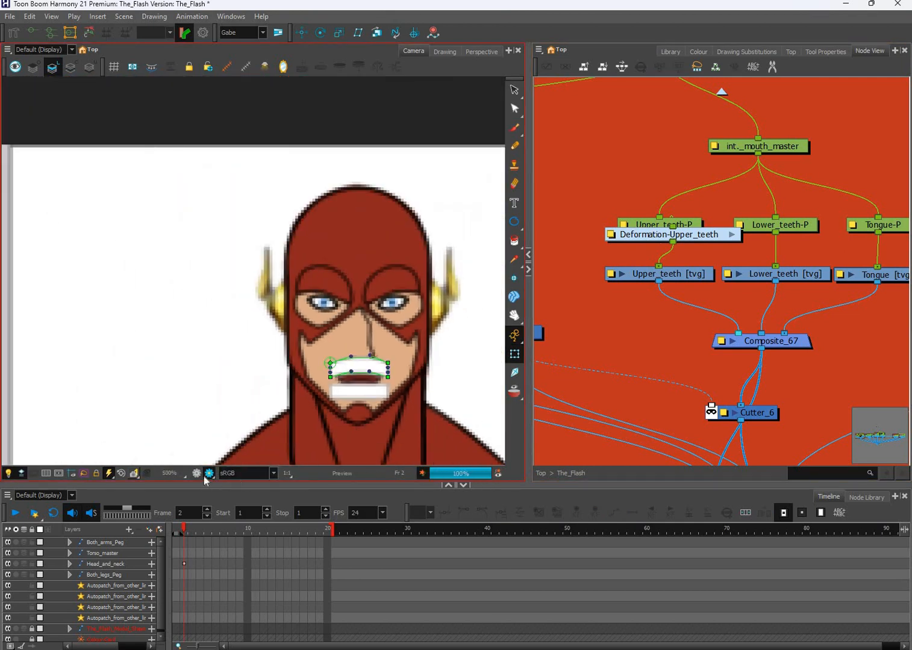
pyautogui.click(209, 474)
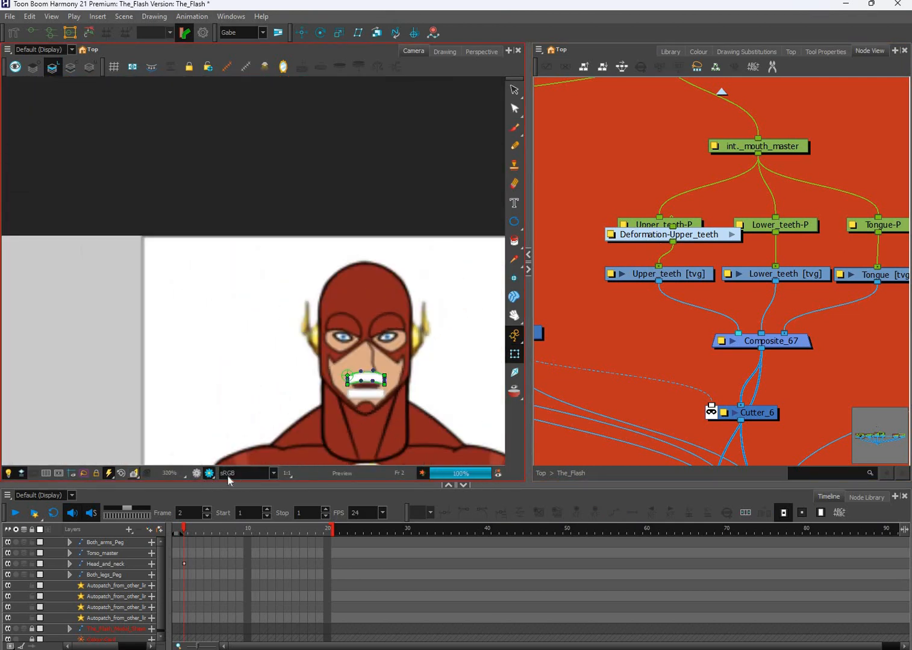
pyautogui.click(631, 350)
# - Delete the Deformation-Upper_teeth group between the Upper_teeth-P peg and its drawing
pyautogui.scroll(4, 735, 239)
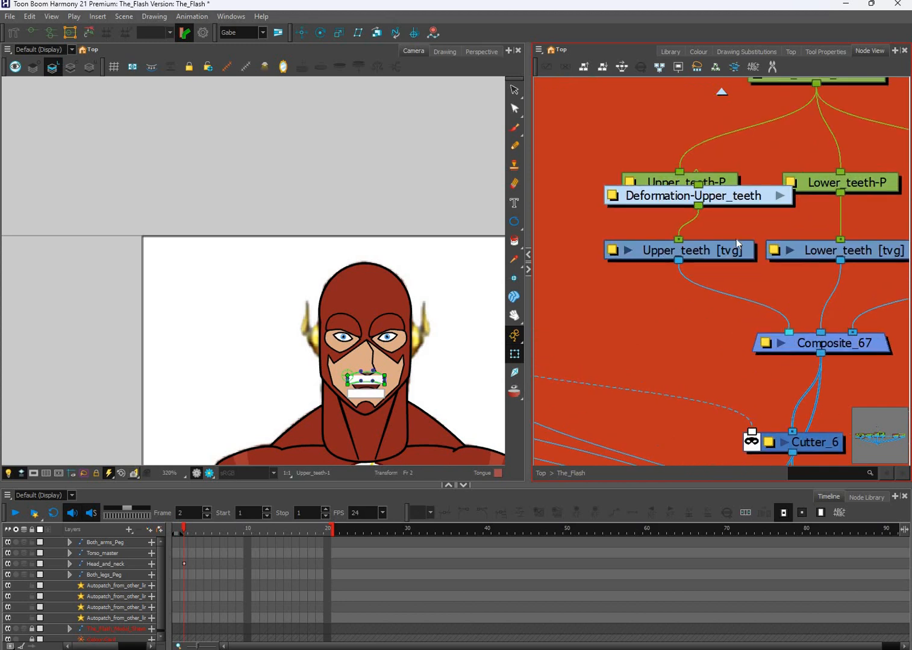
pyautogui.scroll(2, 731, 286)
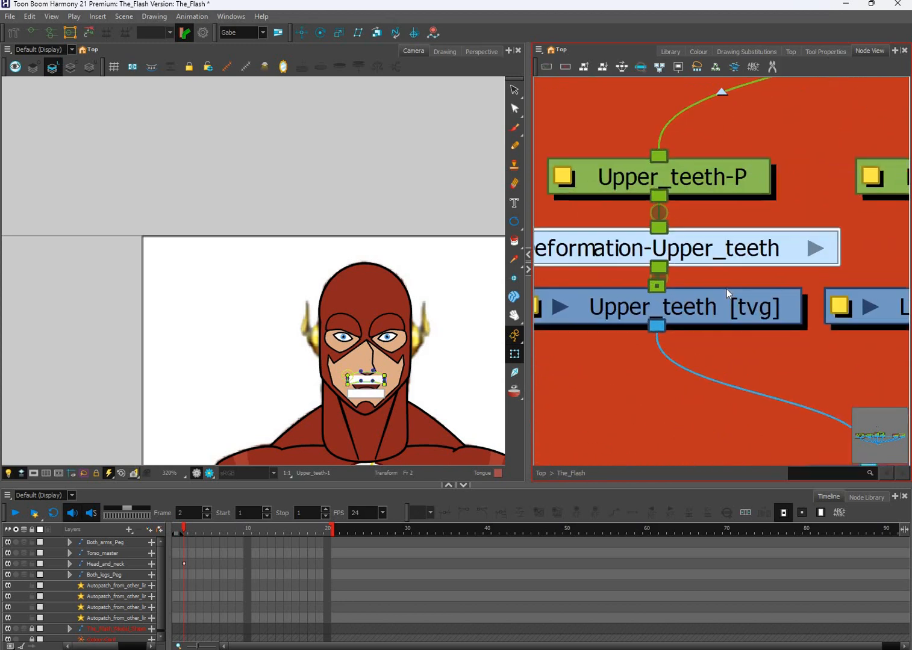
pyautogui.press('Delete')
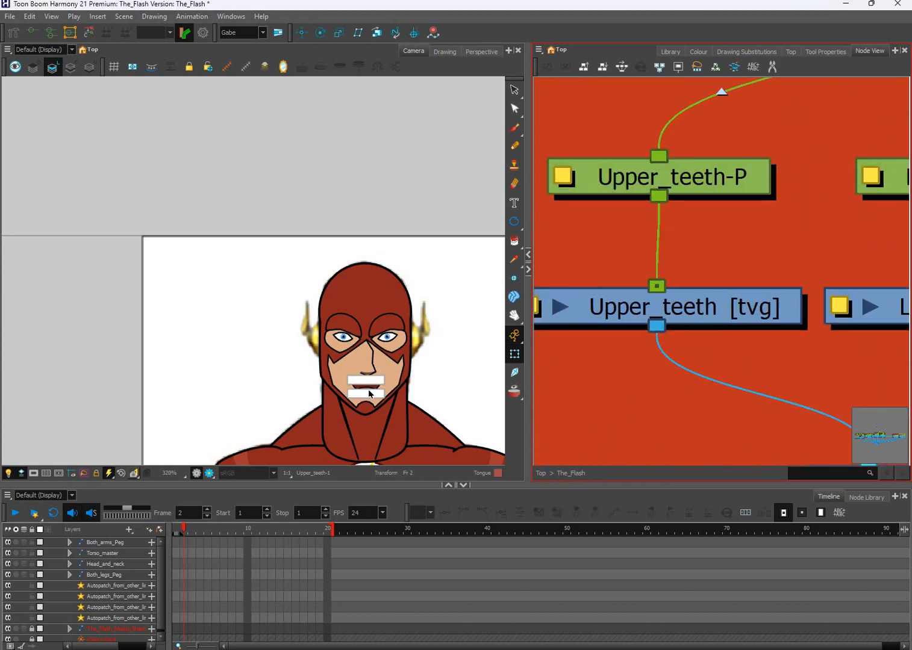
# - Draw a closed six-point envelope deformer around the upper teeth, with points at the four corners and the middle of the top and bottom edges
pyautogui.click(373, 381)
pyautogui.scroll(1, 380, 391)
pyautogui.scroll(4, 424, 345)
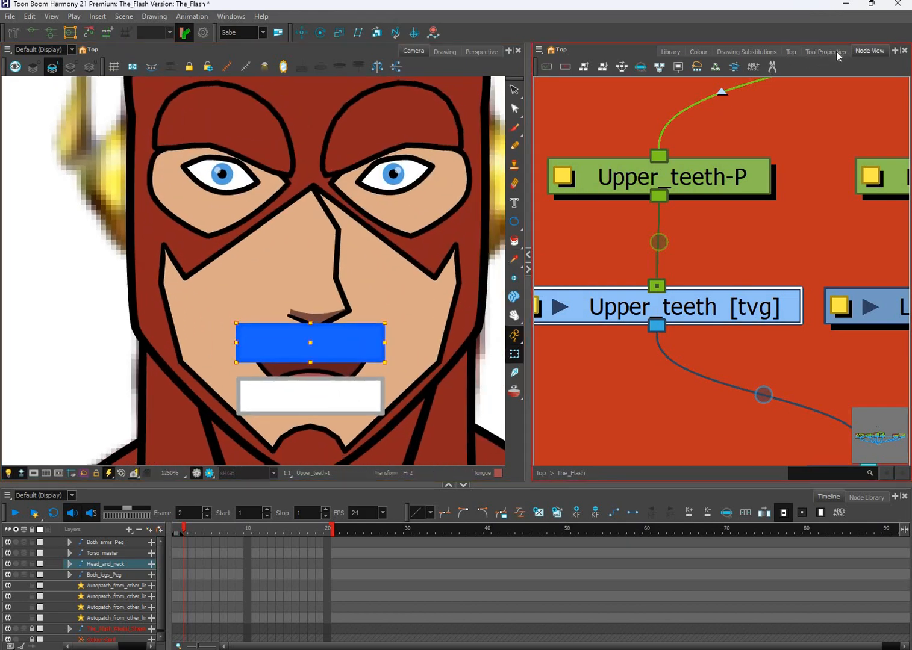
pyautogui.click(14, 34)
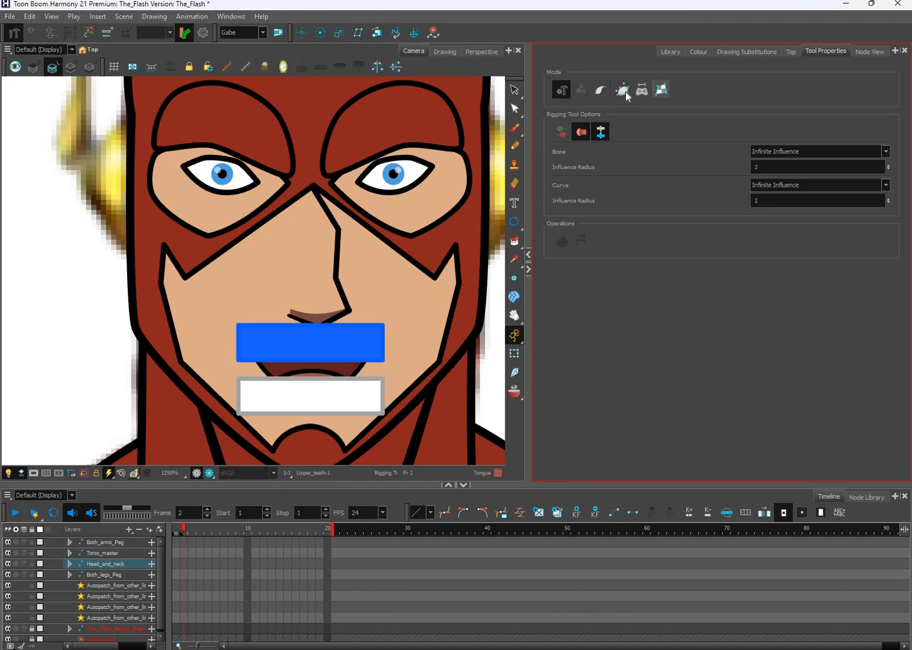
pyautogui.click(623, 91)
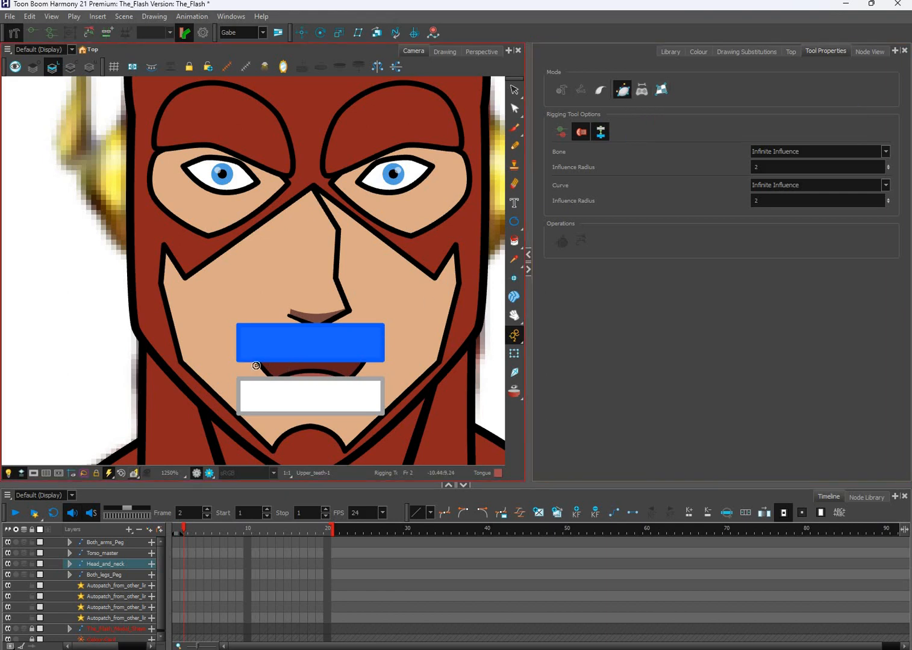
pyautogui.scroll(2, 260, 366)
pyautogui.moveTo(222, 360); pyautogui.dragTo(204, 361)
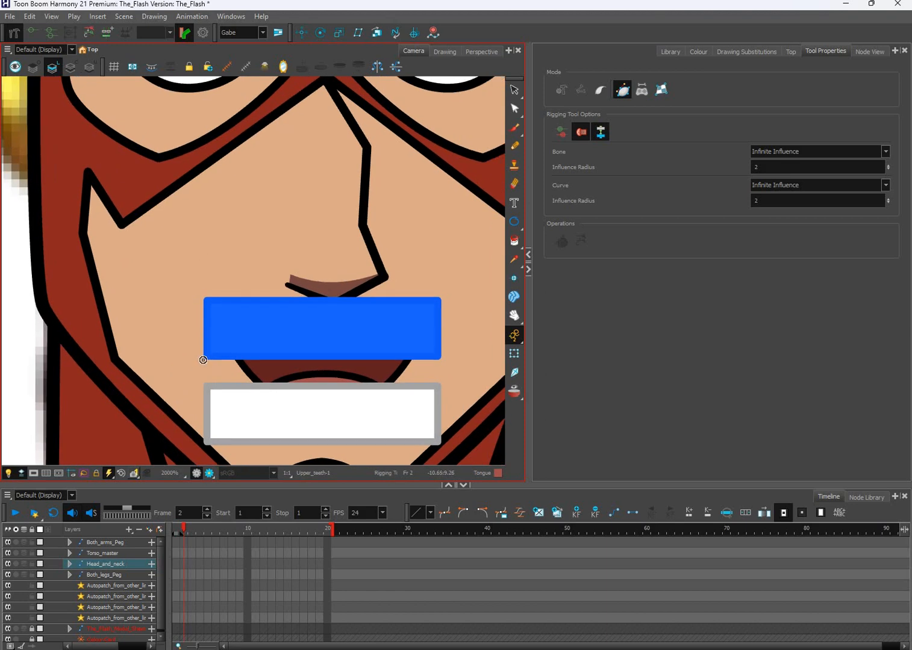
pyautogui.click(203, 360)
pyautogui.moveTo(232, 362); pyautogui.dragTo(323, 362)
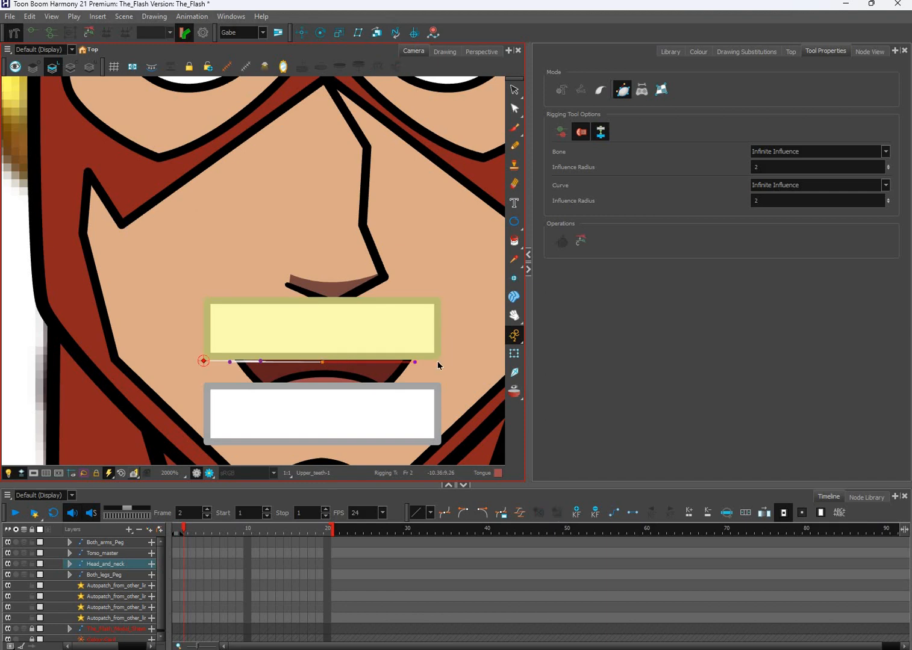
pyautogui.click(440, 299)
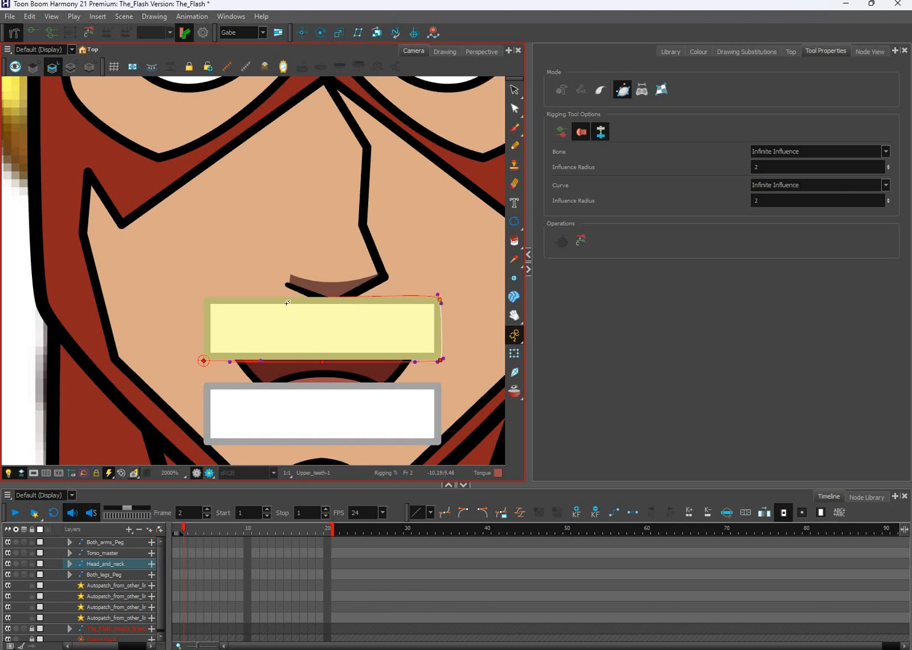
pyautogui.click(205, 297)
pyautogui.click(203, 298)
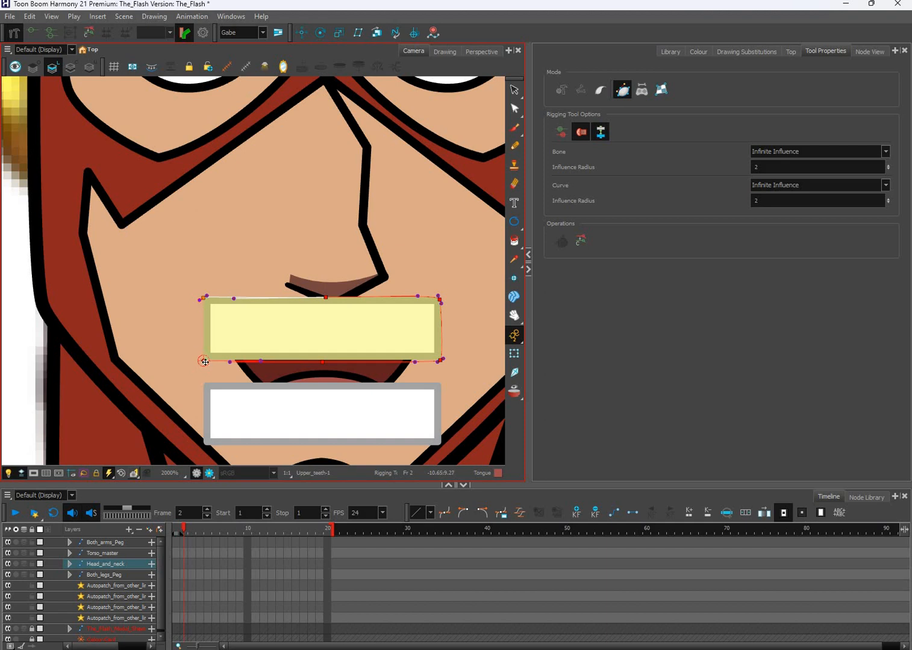
pyautogui.moveTo(205, 362)
pyautogui.mouseDown()
pyautogui.moveTo(144, 362)
pyautogui.moveTo(201, 351)
pyautogui.mouseUp()
# - Tighten the upper-right corner handle and fit the lower-right corner of the envelope to the upper teeth's outline
pyautogui.scroll(1, 211, 336)
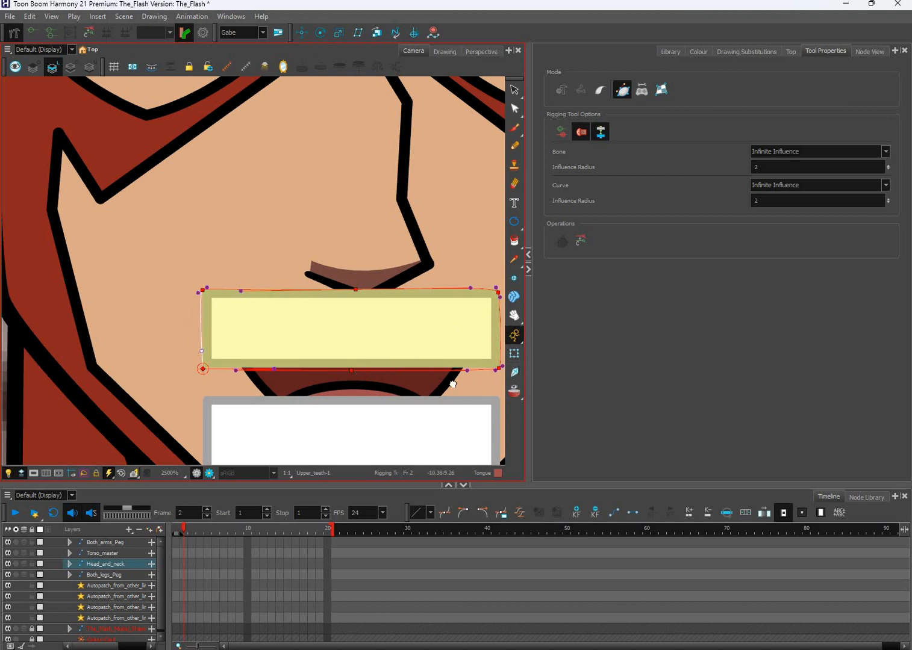
pyautogui.scroll(1, 425, 255)
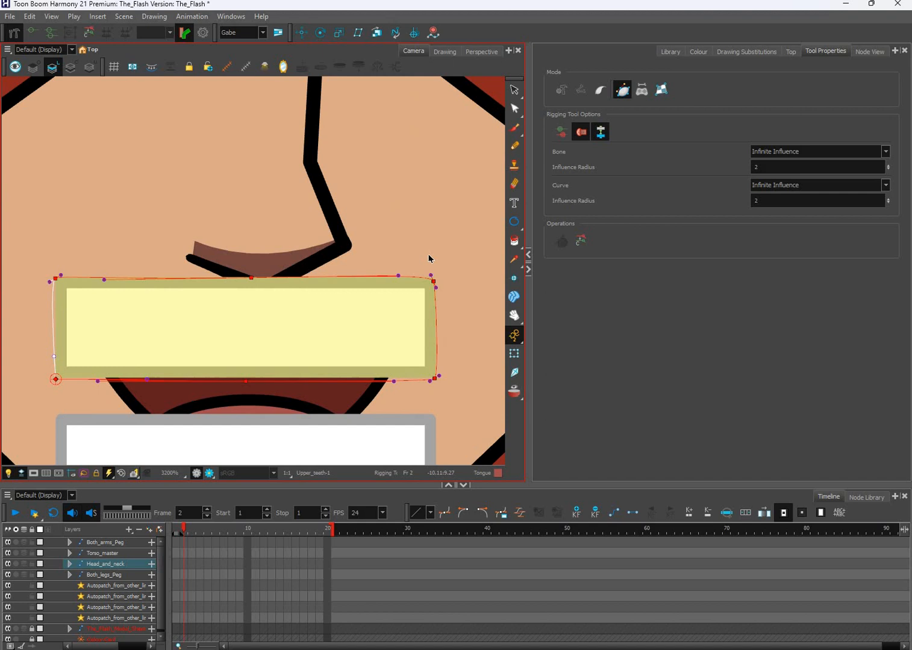
pyautogui.scroll(3, 428, 258)
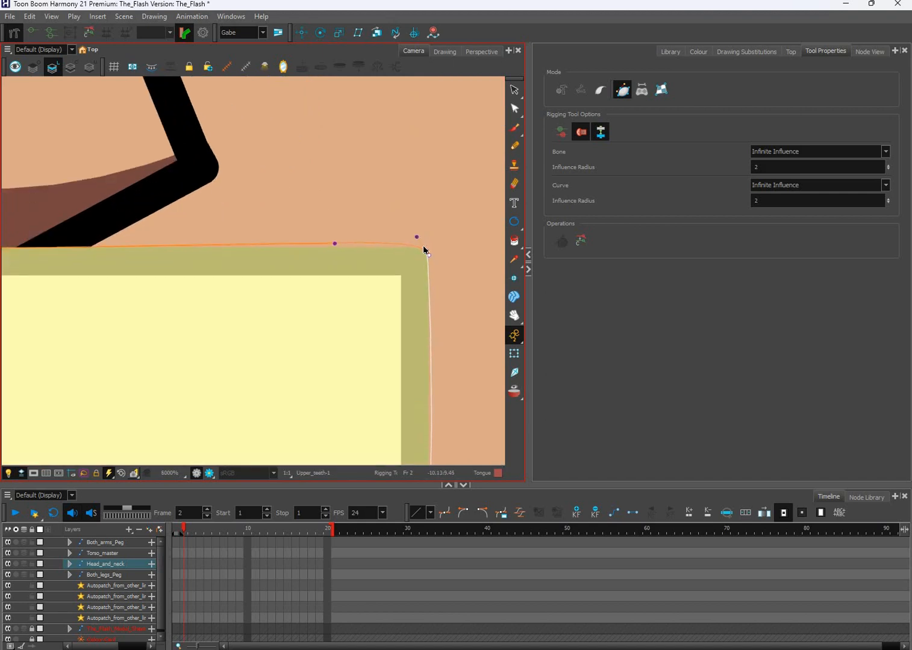
pyautogui.moveTo(418, 236); pyautogui.dragTo(430, 255)
pyautogui.press('space')
pyautogui.moveTo(456, 345); pyautogui.dragTo(438, 351)
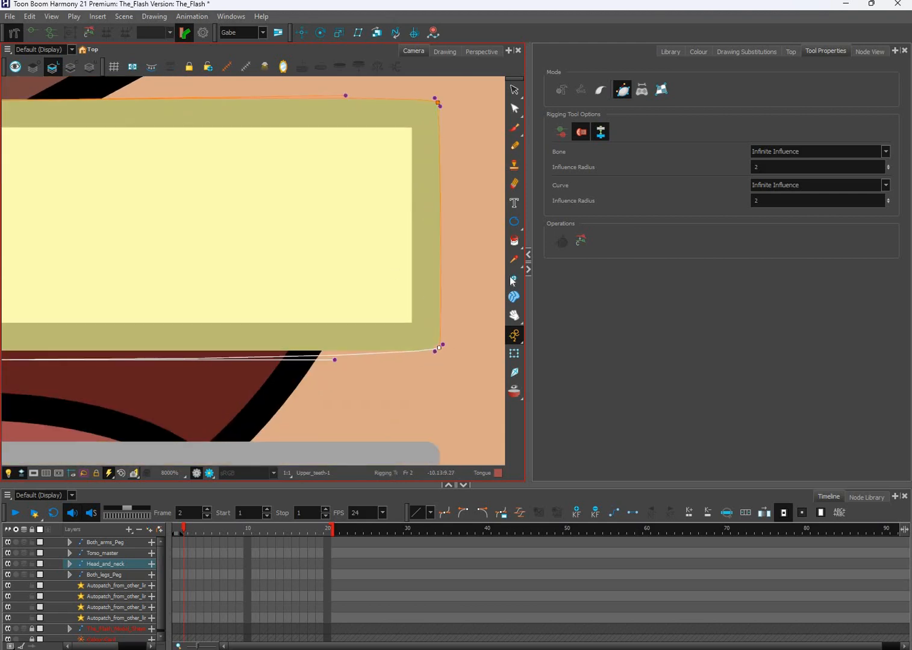
# - Align the envelope's bottom-middle point with the lower edge of the upper teeth and pull in the upper-left corner handle
pyautogui.scroll(-2, 436, 339)
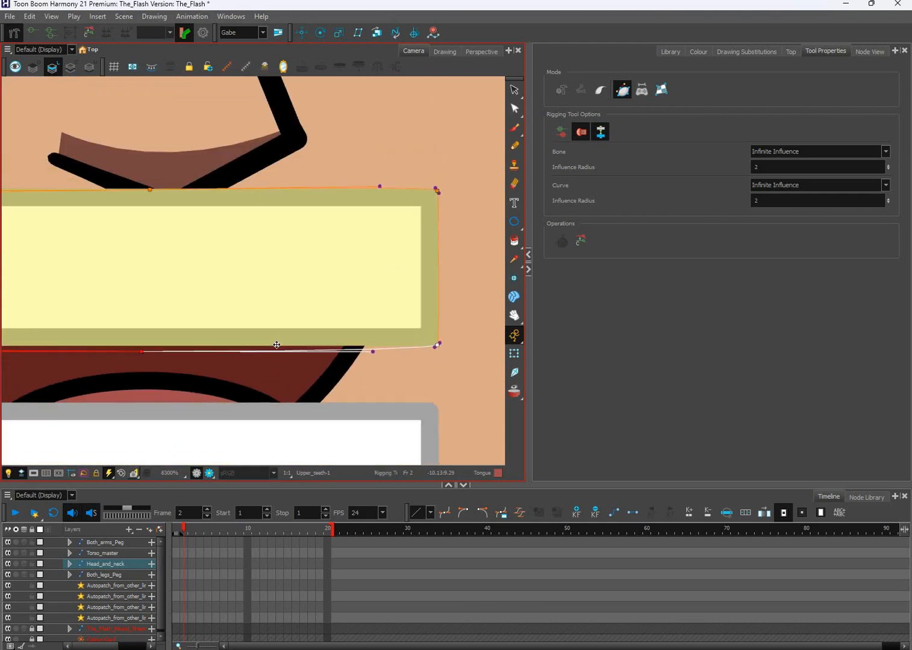
pyautogui.press('space')
pyautogui.moveTo(278, 347)
pyautogui.mouseDown()
pyautogui.moveTo(416, 341)
pyautogui.moveTo(279, 338)
pyautogui.mouseUp()
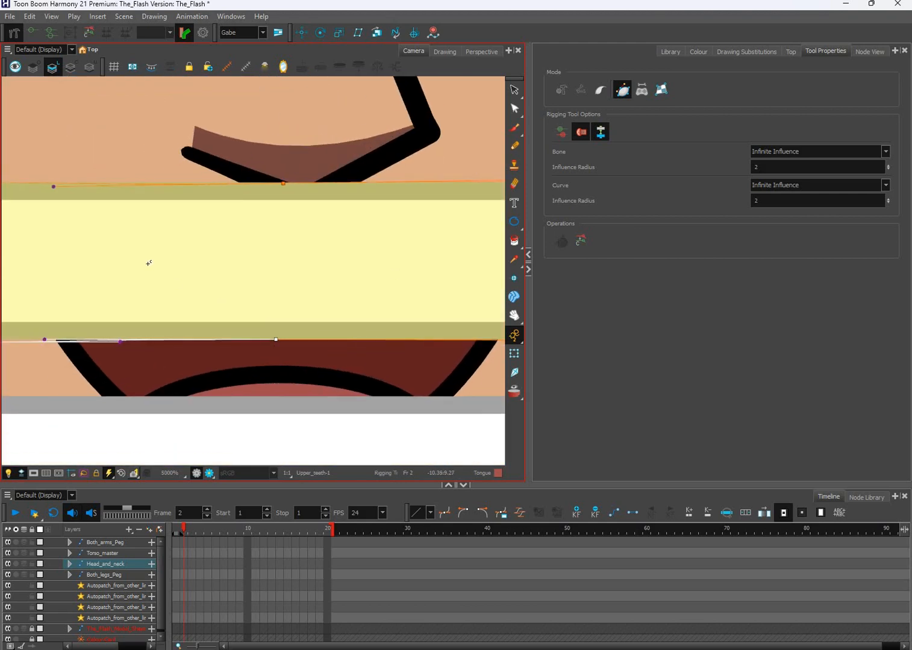
pyautogui.scroll(-2, 149, 271)
pyautogui.press('space')
pyautogui.scroll(2, 100, 245)
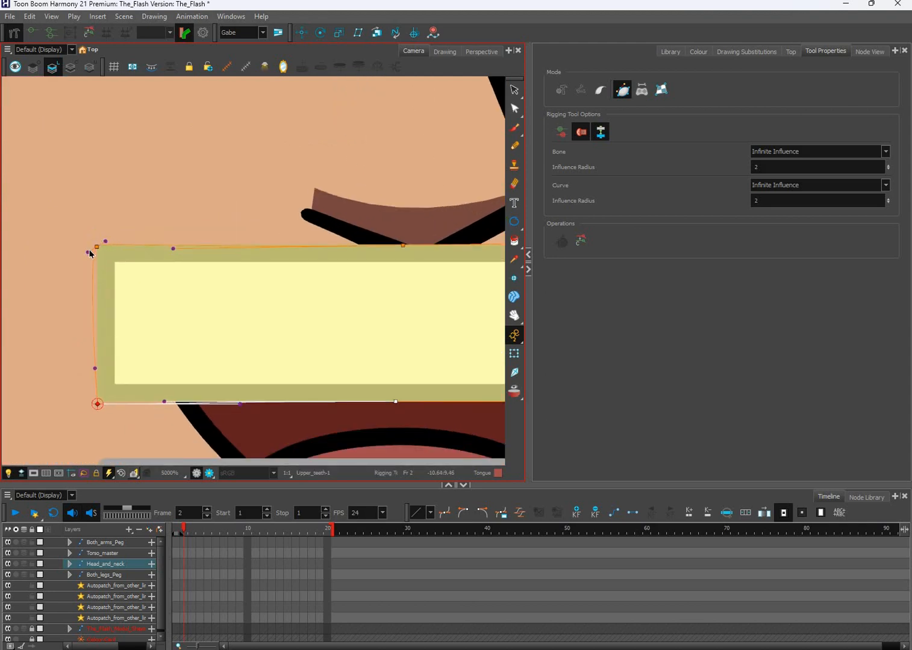
pyautogui.moveTo(89, 253); pyautogui.dragTo(92, 251)
# - Try arching the bottom edge of the upper teeth by raising the envelope's bottom-middle point with the Transform tool
pyautogui.click(513, 354)
pyautogui.press('space')
pyautogui.moveTo(396, 402); pyautogui.dragTo(332, 352)
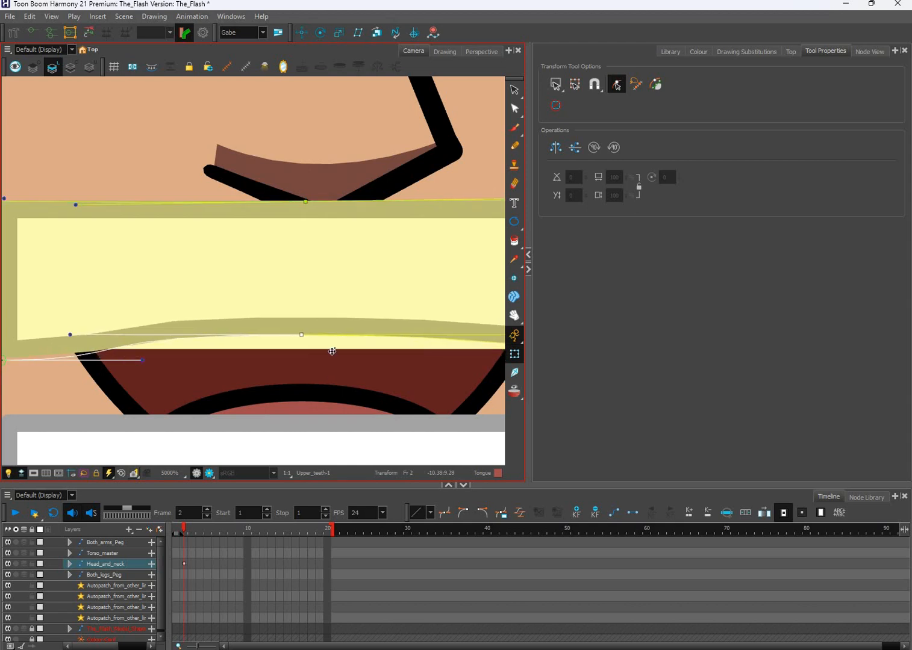
pyautogui.scroll(-3, 332, 352)
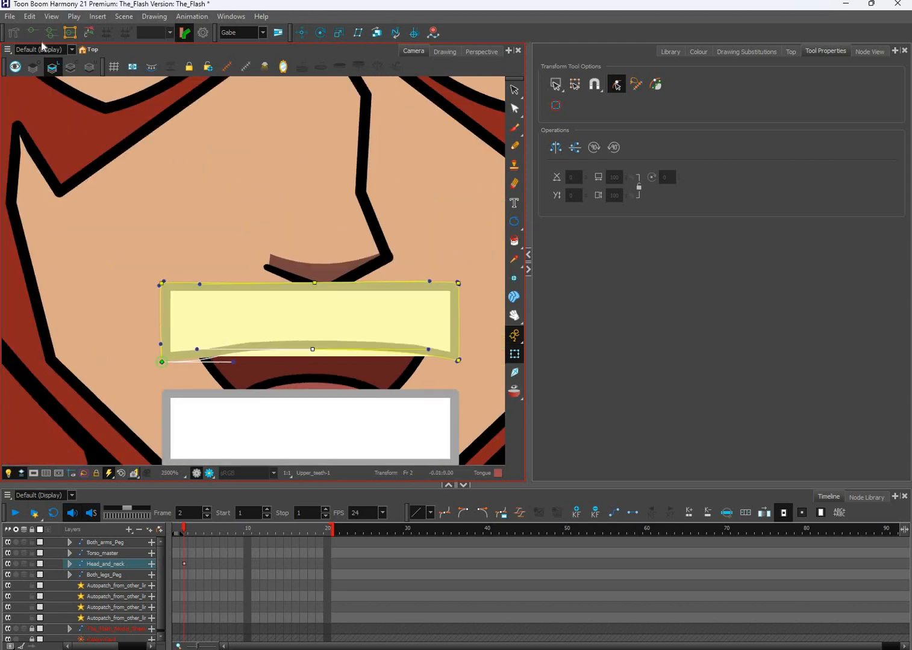
# - Shorten both curve handles at the envelope's lower-left corner with the Rigging tool so they sit close to the corner point
pyautogui.click(15, 32)
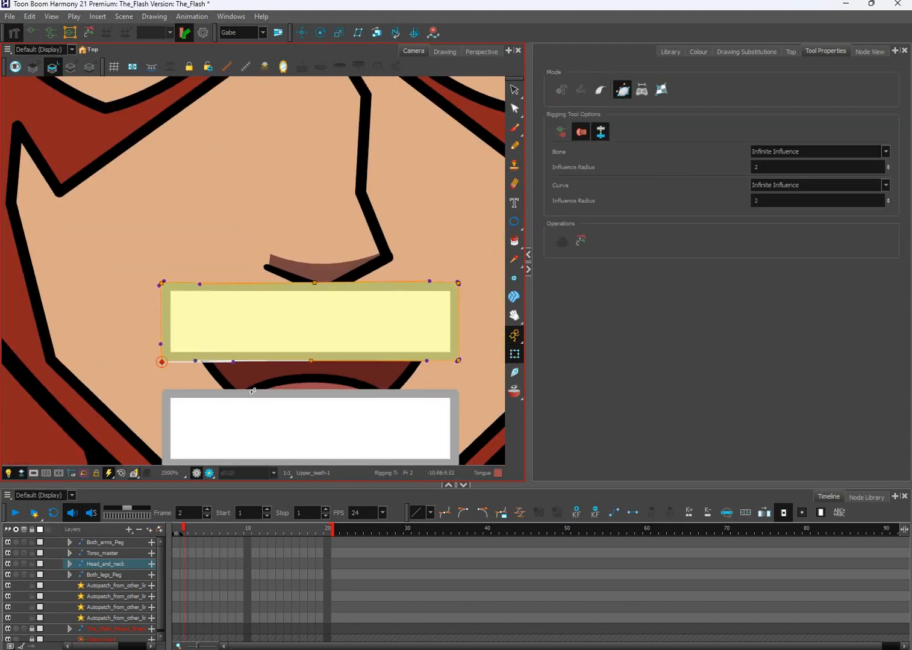
pyautogui.scroll(2, 253, 391)
pyautogui.scroll(3, 253, 390)
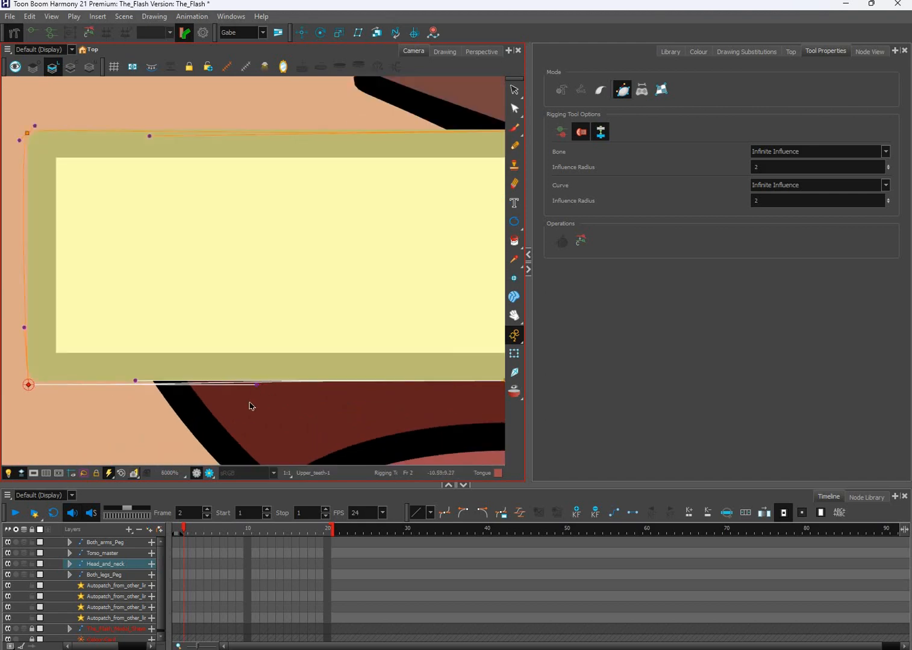
pyautogui.moveTo(257, 384)
pyautogui.mouseDown()
pyautogui.moveTo(244, 409)
pyautogui.moveTo(244, 383)
pyautogui.mouseUp()
pyautogui.moveTo(187, 402); pyautogui.dragTo(37, 386)
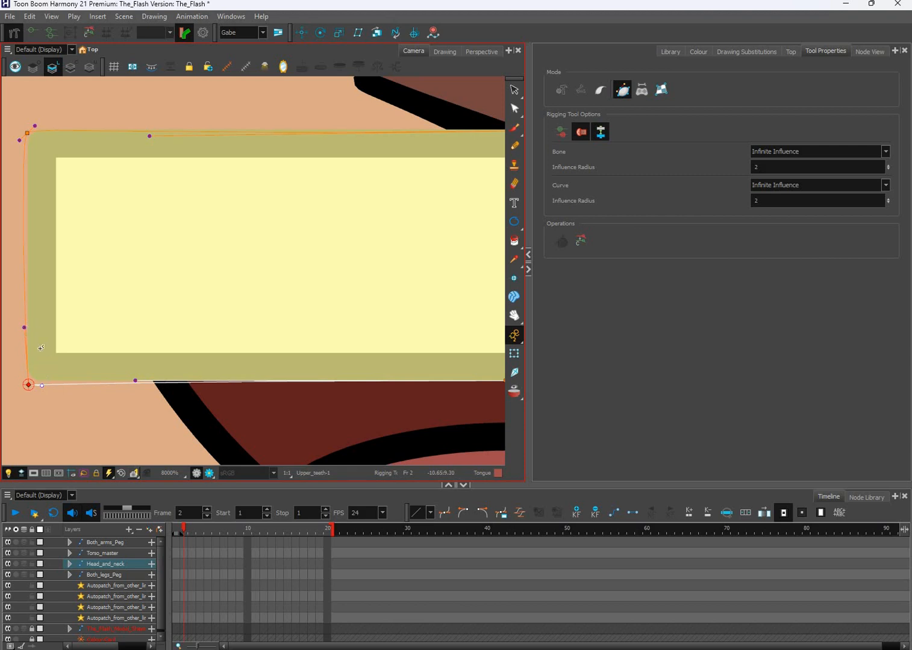
pyautogui.click(28, 380)
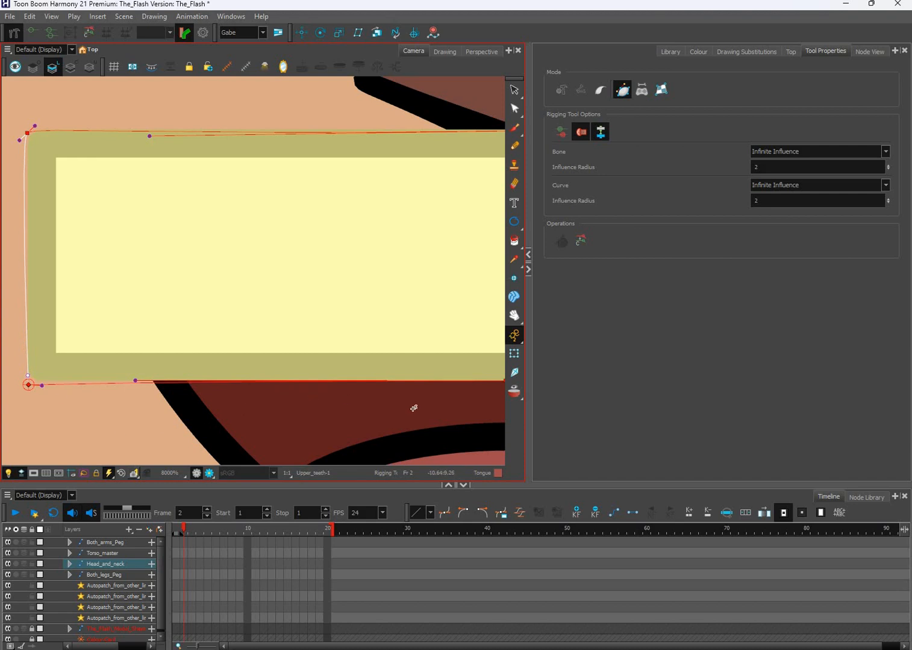
# - Arch the upper teeth upward by raising the envelope's middle points on the top and bottom edges with the Transform tool
pyautogui.scroll(-4, 412, 405)
pyautogui.moveTo(415, 400); pyautogui.dragTo(295, 369)
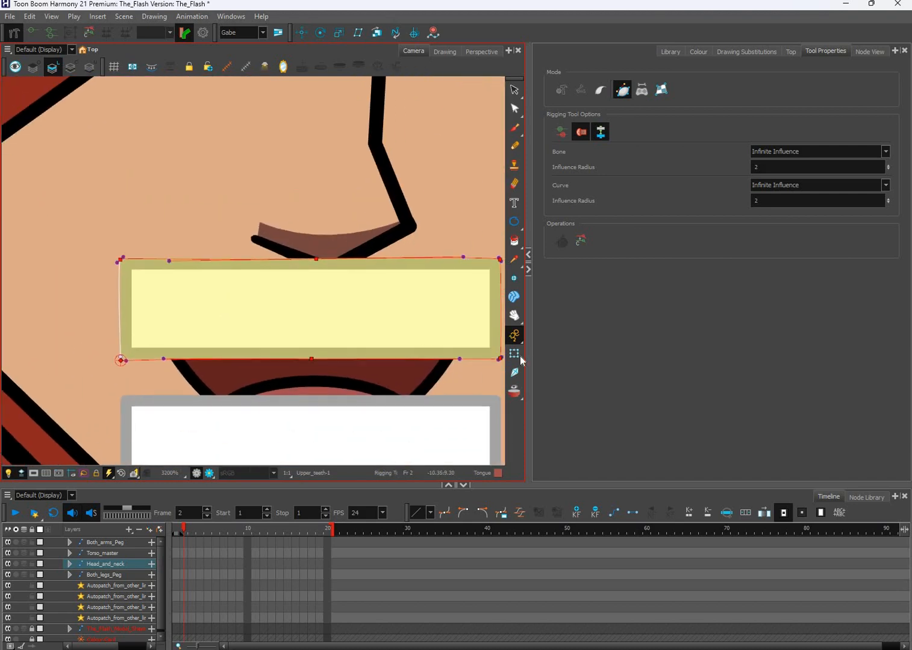
pyautogui.click(514, 354)
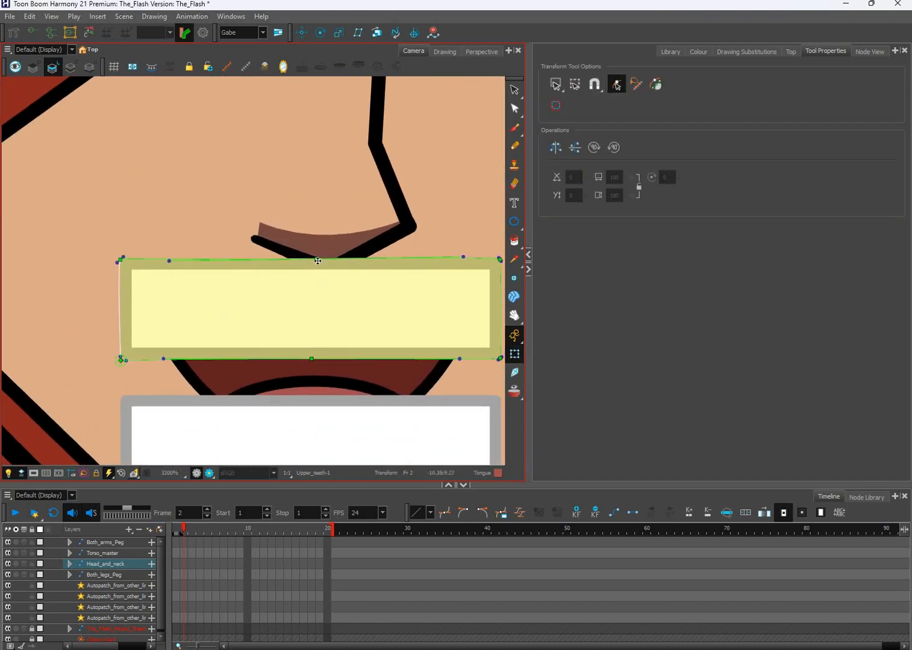
pyautogui.moveTo(316, 259); pyautogui.dragTo(315, 236)
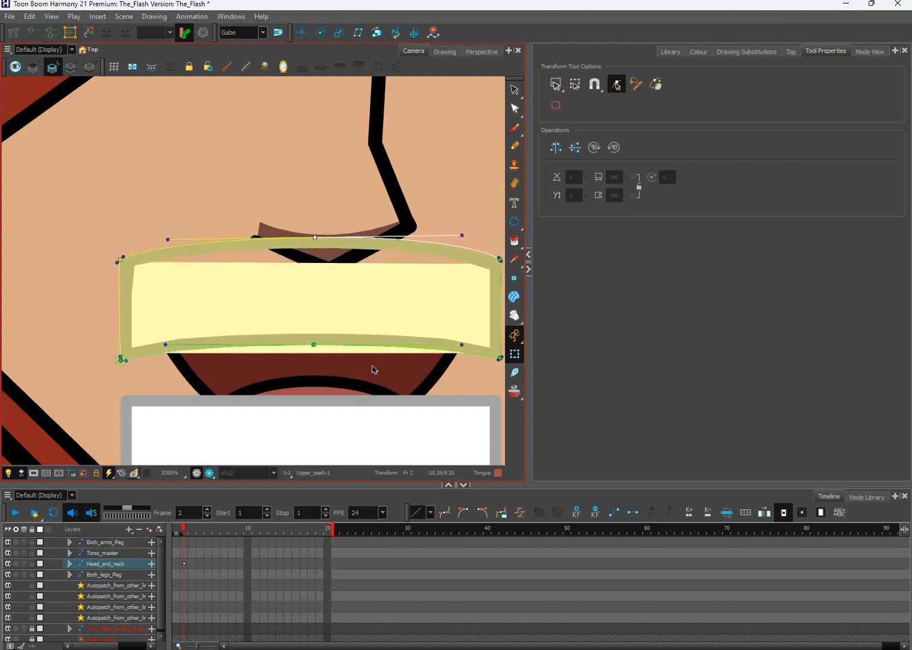
pyautogui.scroll(-2, 396, 308)
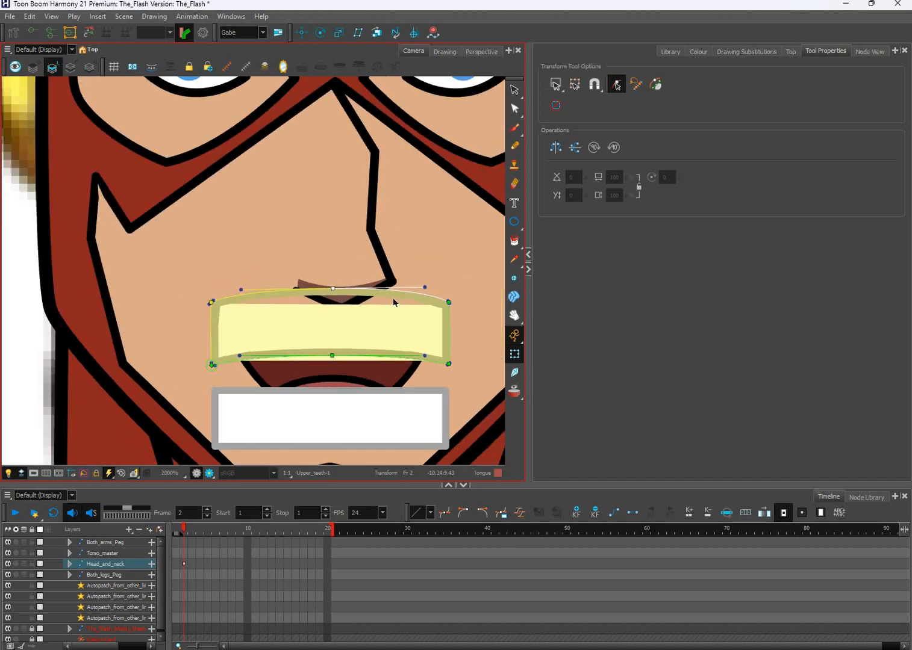
pyautogui.scroll(1, 393, 301)
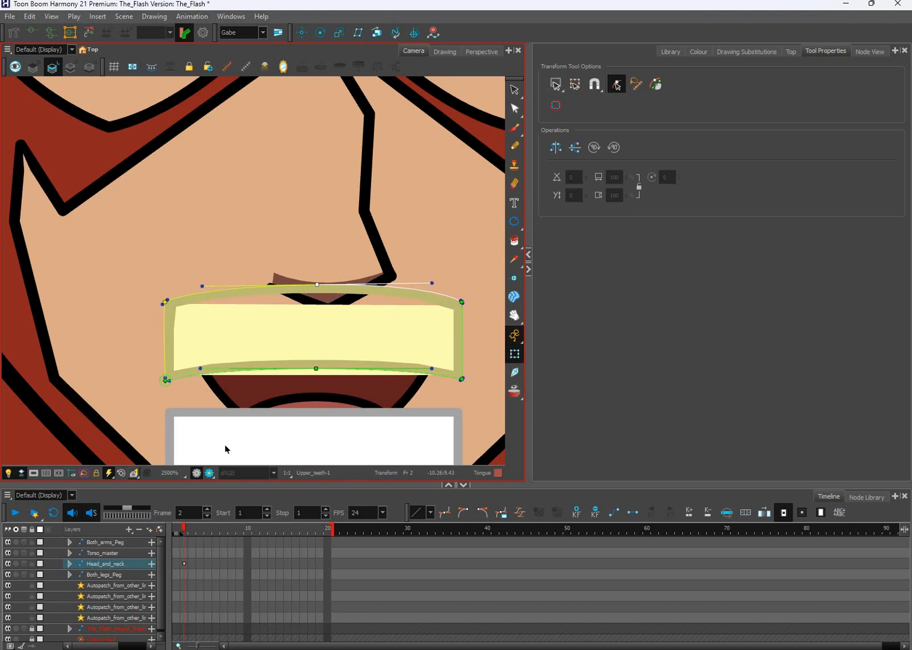
# - Switch the camera to the render preview to check the deformed upper teeth on the face
pyautogui.click(209, 473)
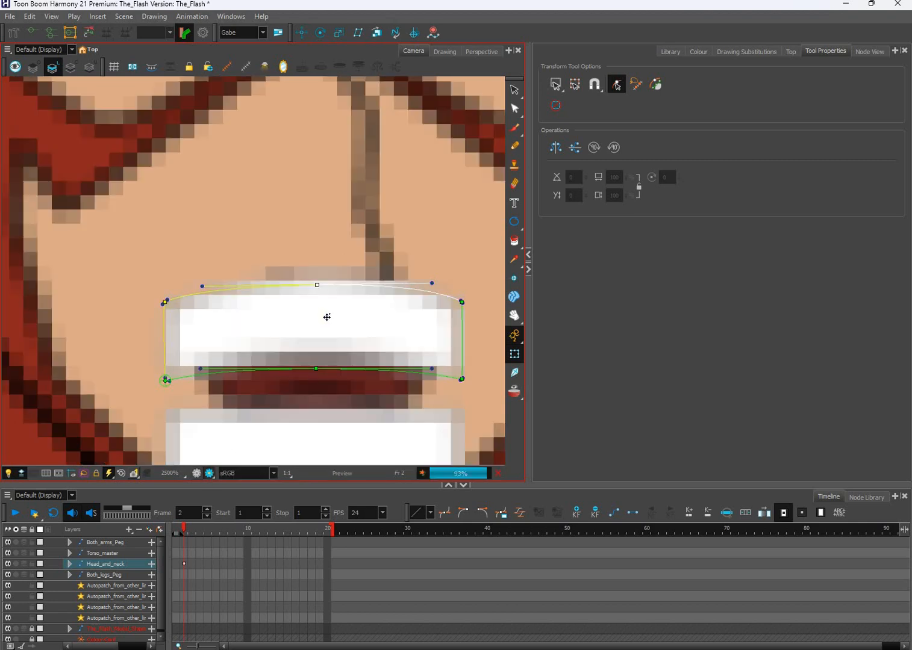
pyautogui.scroll(-2, 351, 331)
pyautogui.scroll(-4, 351, 330)
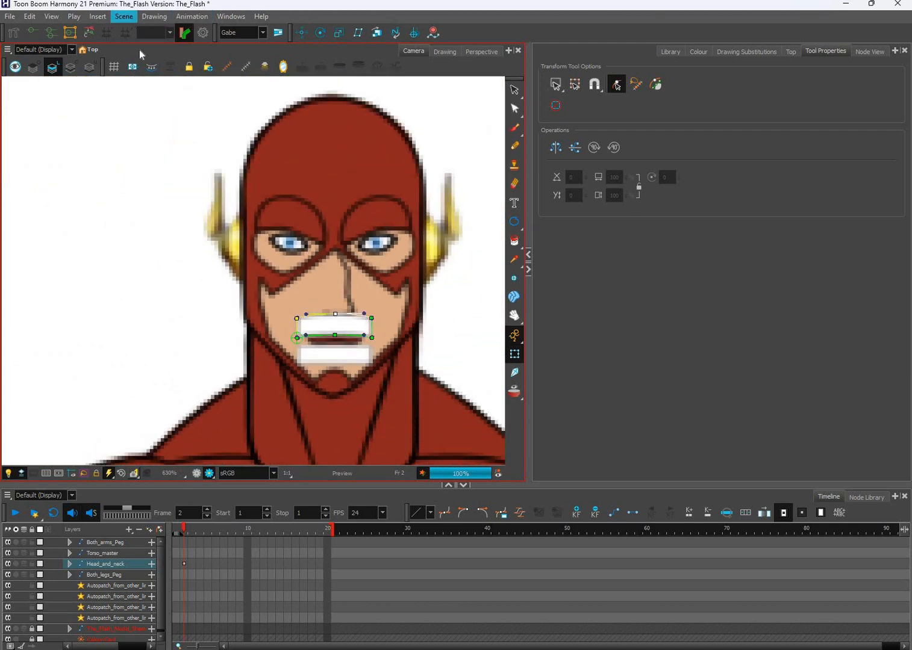
# - Change the scene resolution to the 4K_UHD preset and bring the mouth back into view
pyautogui.click(124, 16)
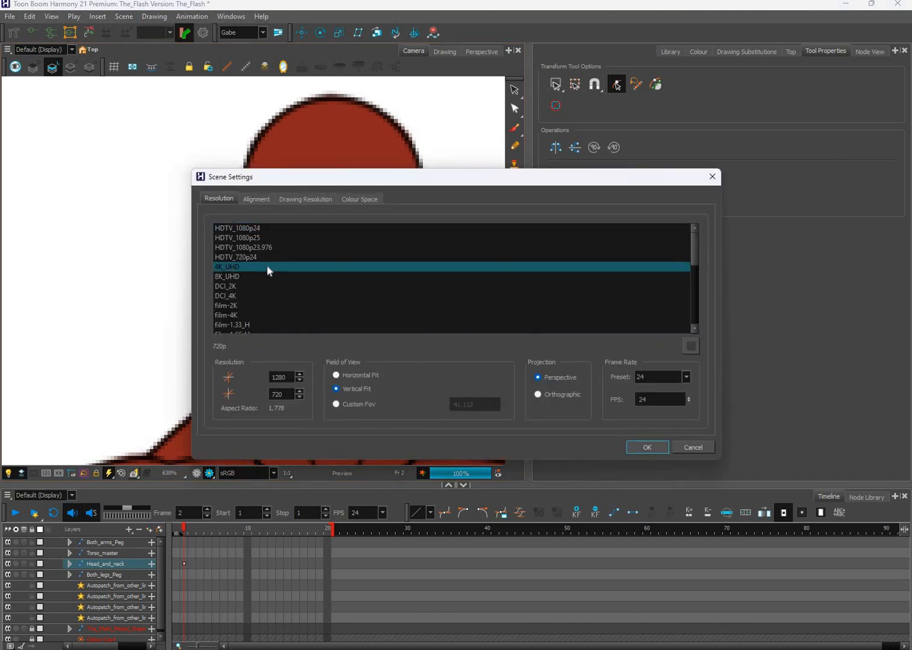
pyautogui.click(653, 447)
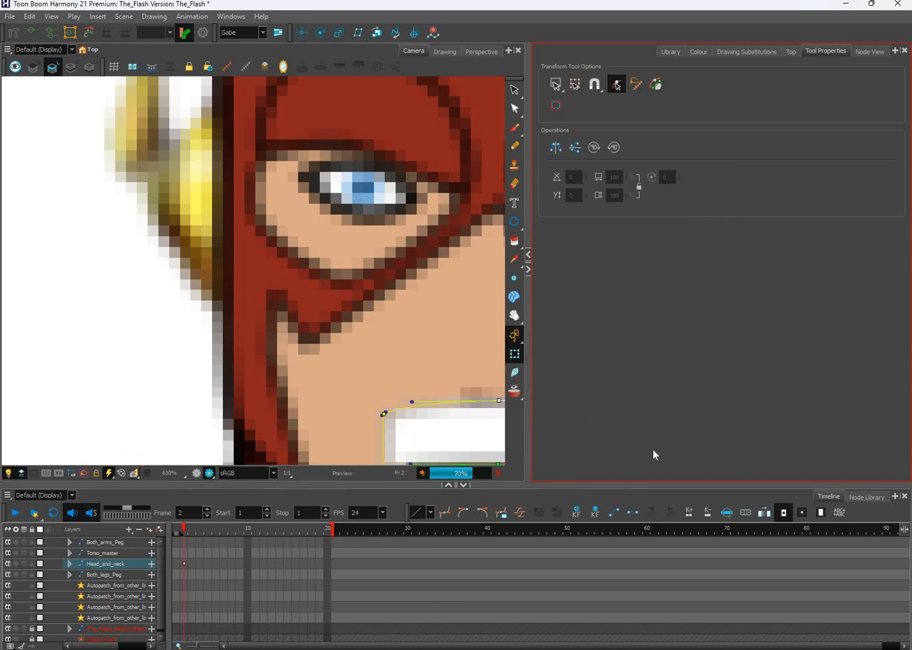
pyautogui.scroll(-4, 446, 415)
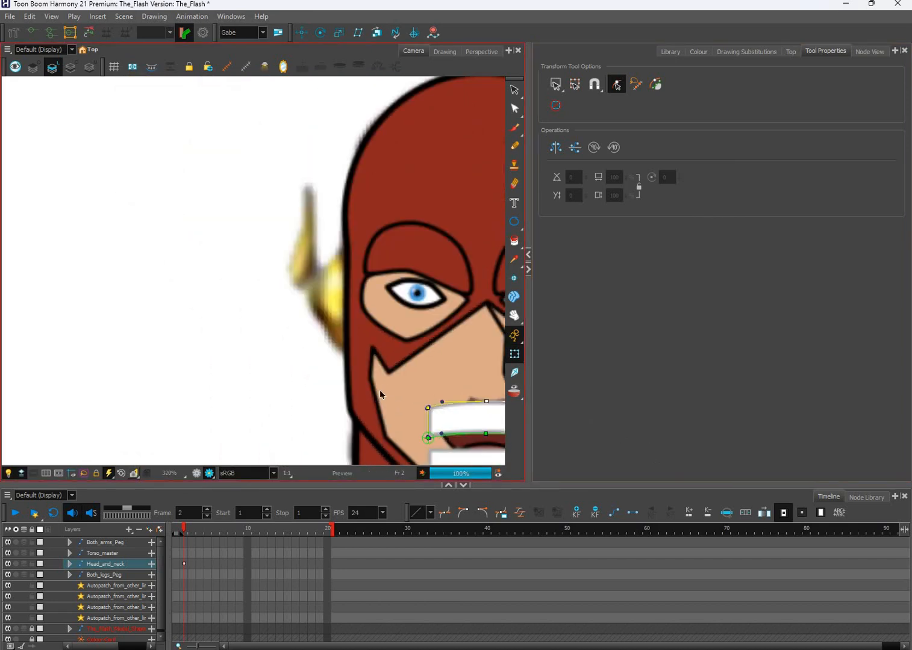
pyautogui.moveTo(486, 432); pyautogui.dragTo(378, 393)
pyautogui.scroll(1, 400, 384)
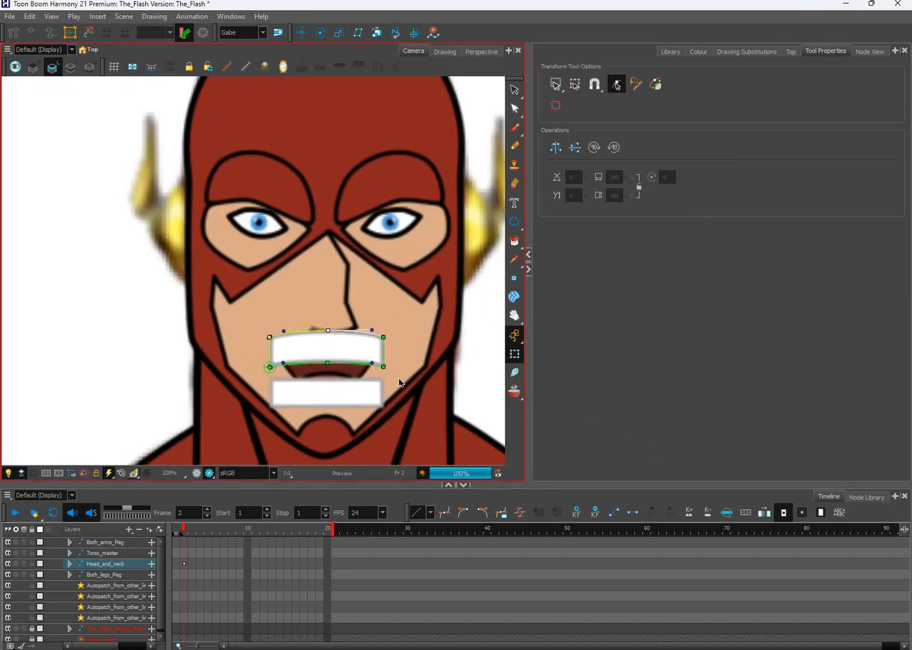
# - Curve the upper teeth downward by lowering the envelope's middle points on the bottom and top edges
pyautogui.click(306, 362)
pyautogui.scroll(2, 305, 356)
pyautogui.click(306, 318)
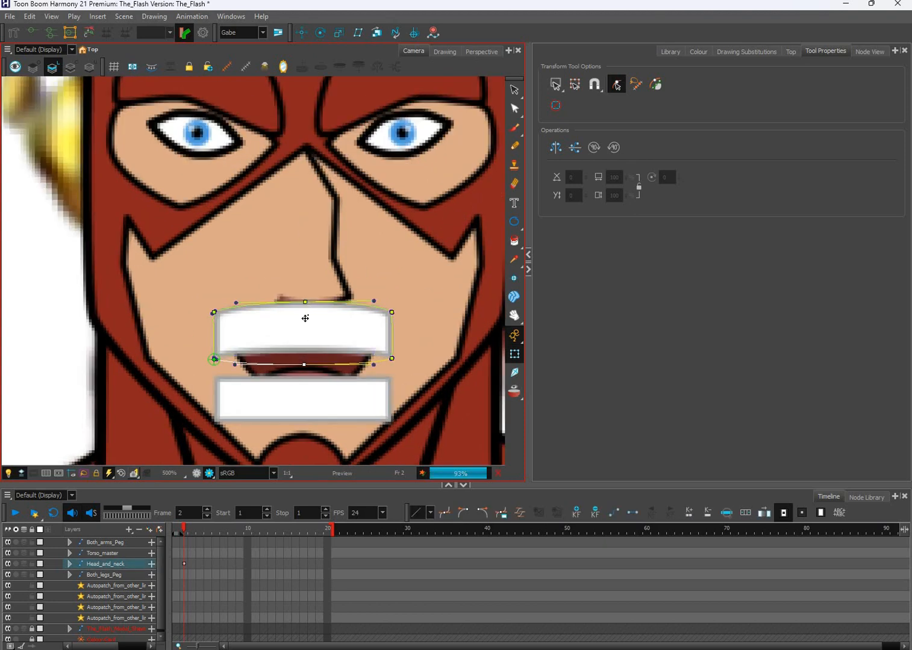
pyautogui.moveTo(306, 302); pyautogui.dragTo(304, 331)
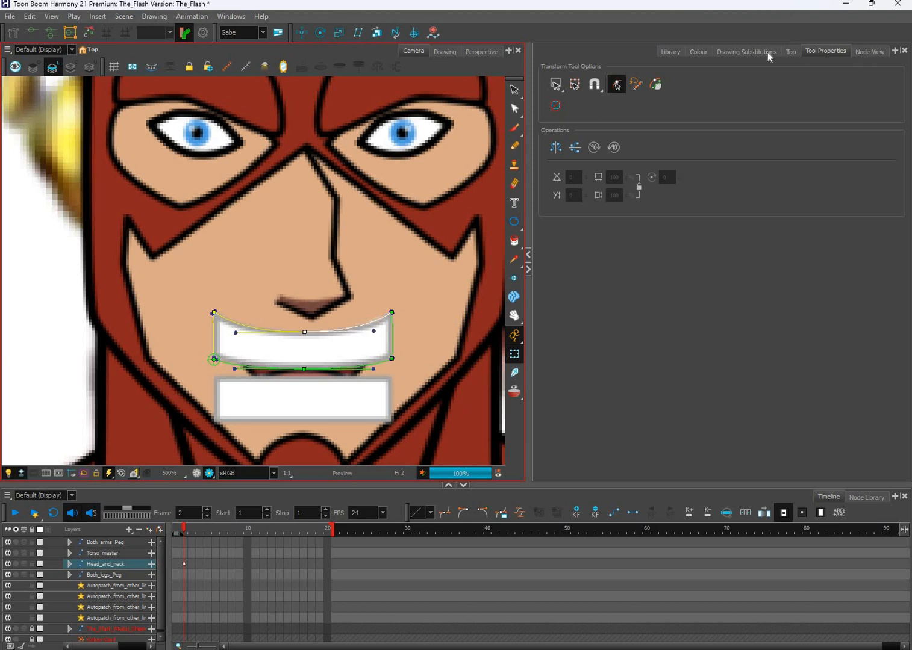
# - Create an envelope deformer for the Lower_teeth drawing with the Envelope Creator, using 4 deformation points and Envelope Mode
pyautogui.click(802, 55)
pyautogui.click(869, 52)
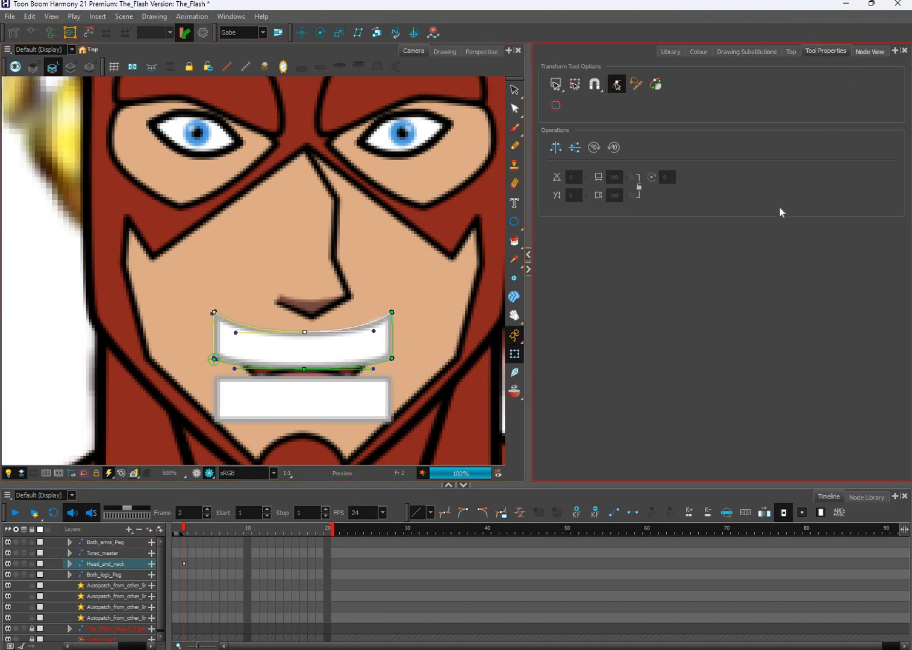
pyautogui.moveTo(837, 206); pyautogui.dragTo(587, 342)
pyautogui.click(674, 328)
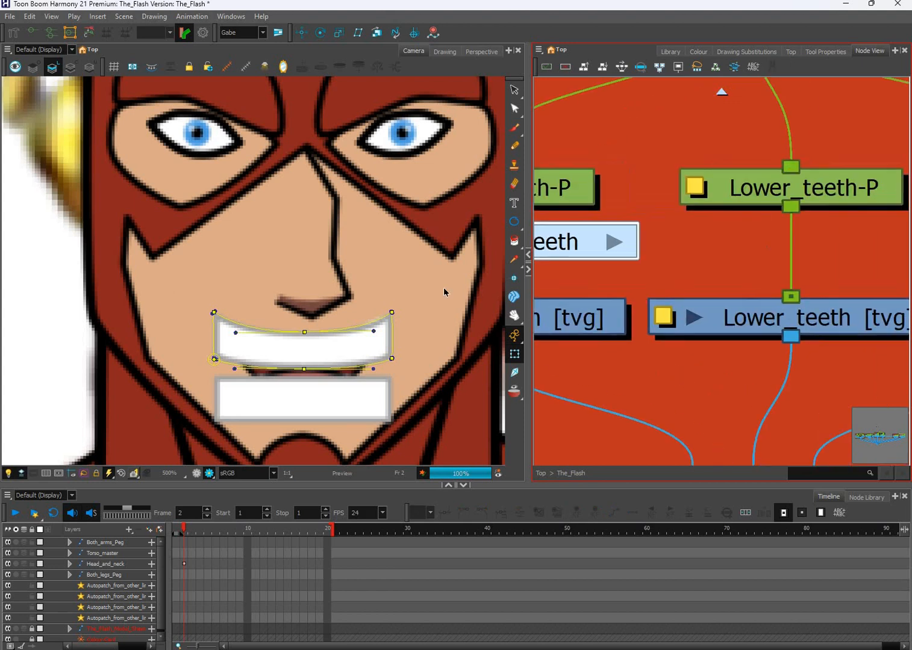
pyautogui.click(185, 16)
pyautogui.moveTo(301, 108)
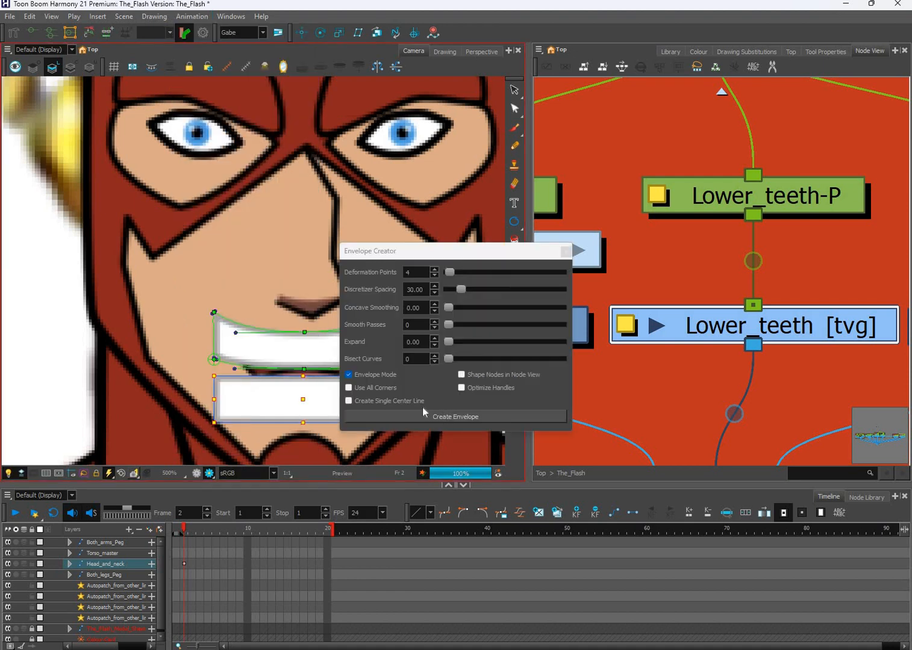
pyautogui.click(424, 413)
pyautogui.click(566, 252)
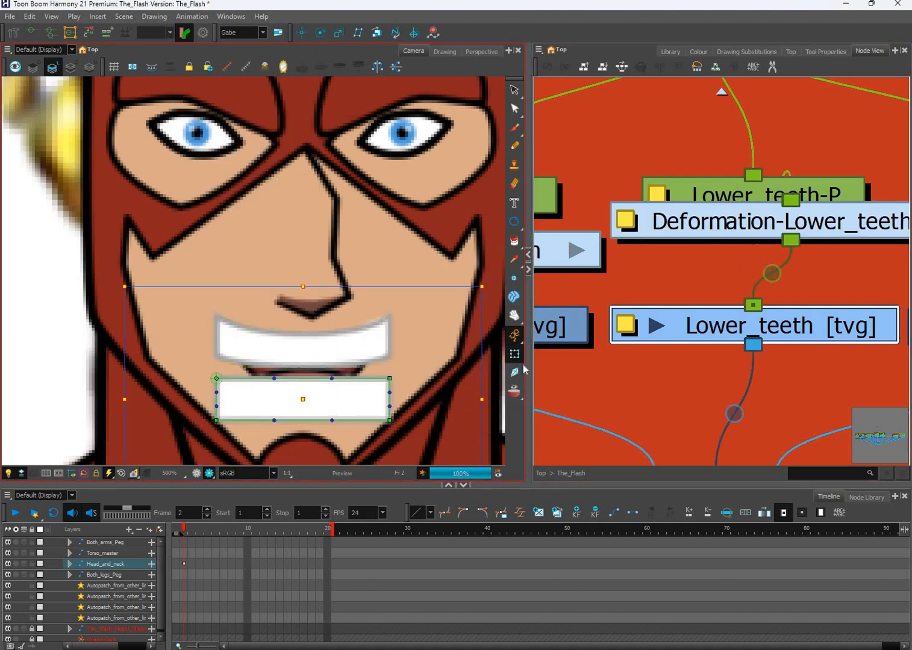
# - Arch the lower teeth upward by raising the curve handles on the envelope's upper and lower edges
pyautogui.click(556, 370)
pyautogui.moveTo(332, 378)
pyautogui.mouseDown()
pyautogui.moveTo(331, 369)
pyautogui.moveTo(313, 458)
pyautogui.moveTo(317, 490)
pyautogui.moveTo(333, 360)
pyautogui.mouseUp()
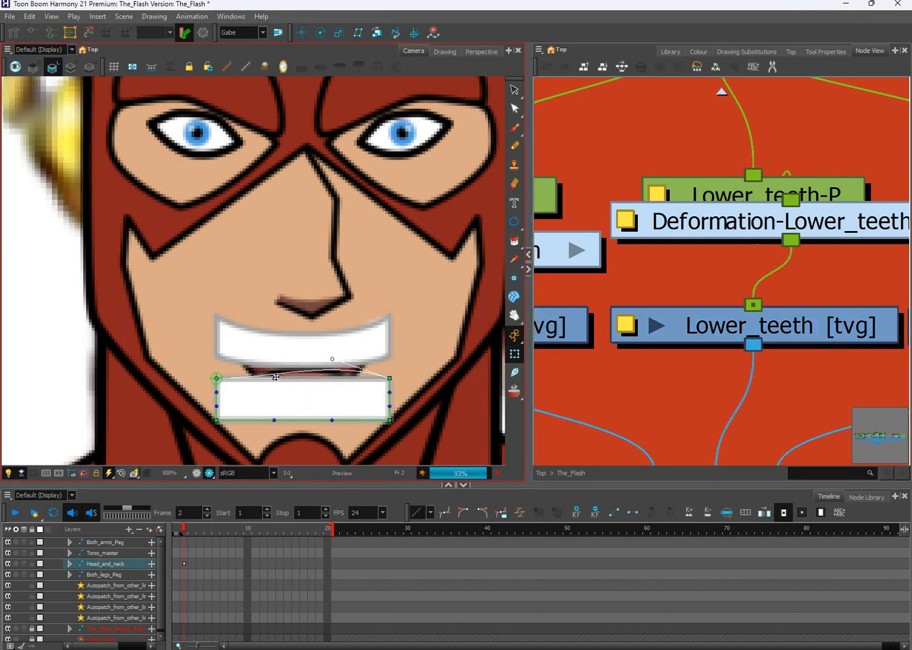
pyautogui.moveTo(274, 378)
pyautogui.mouseDown()
pyautogui.moveTo(296, 491)
pyautogui.moveTo(274, 367)
pyautogui.mouseUp()
pyautogui.moveTo(275, 421); pyautogui.dragTo(275, 407)
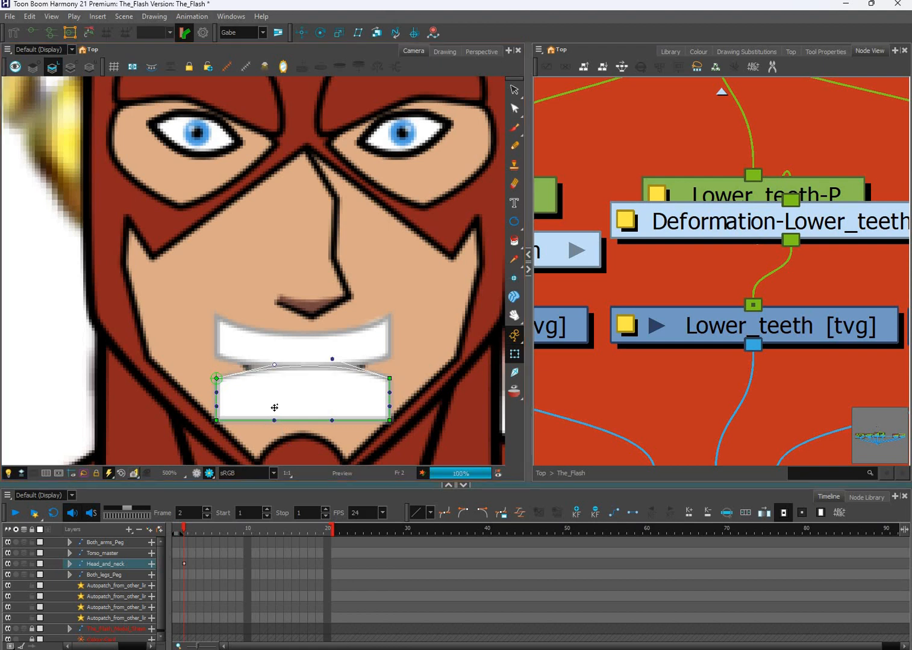
pyautogui.moveTo(331, 421); pyautogui.dragTo(332, 406)
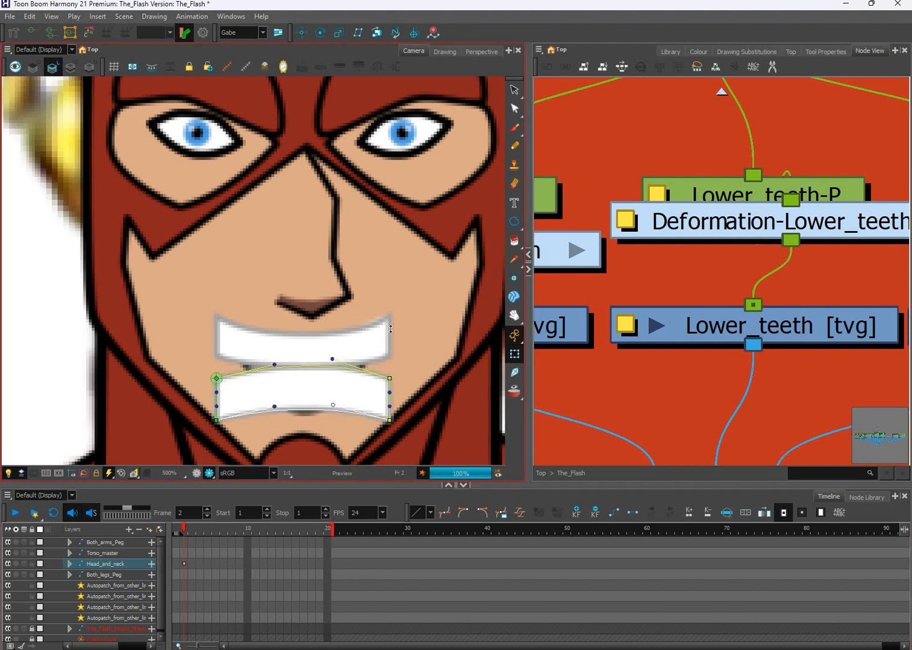
# - Display the upper teeth's deformation controls and try arching them upward by raising the middle points of both edges
pyautogui.click(390, 337)
pyautogui.hotkey('shift', 'F11')
pyautogui.click(597, 399)
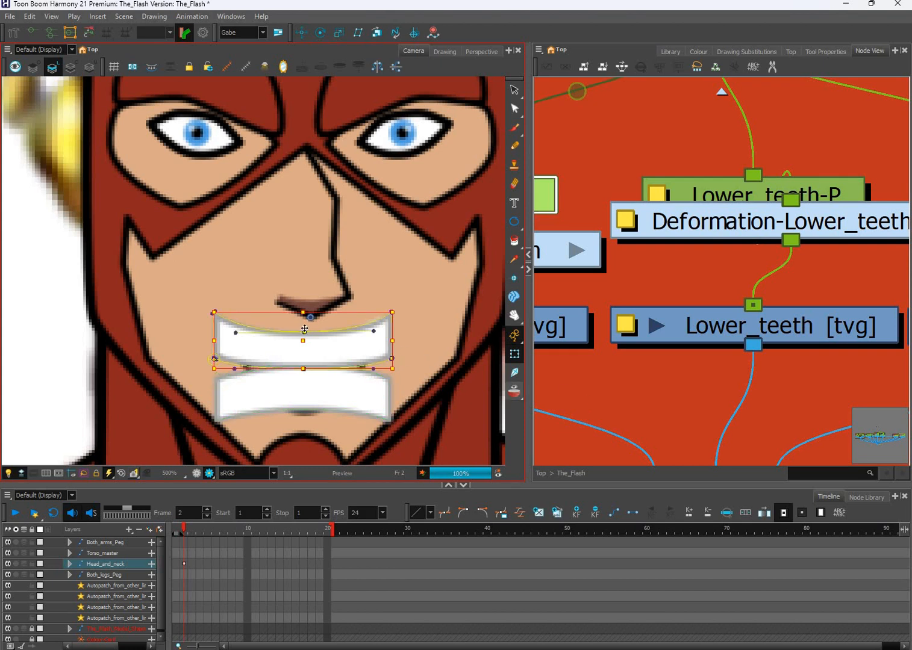
pyautogui.moveTo(304, 332); pyautogui.dragTo(307, 317)
pyautogui.moveTo(304, 369); pyautogui.dragTo(307, 304)
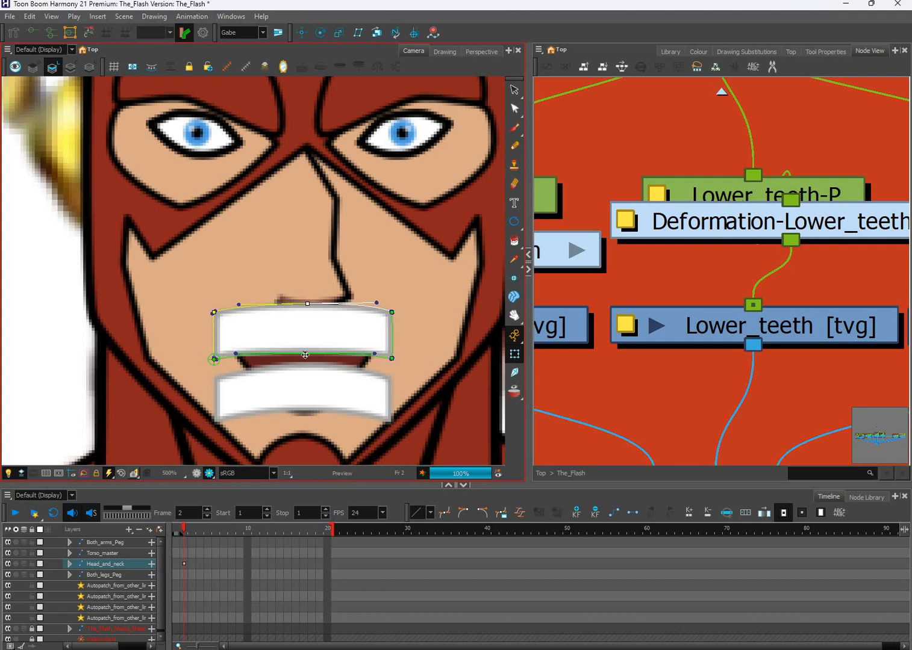
pyautogui.moveTo(306, 354); pyautogui.dragTo(307, 345)
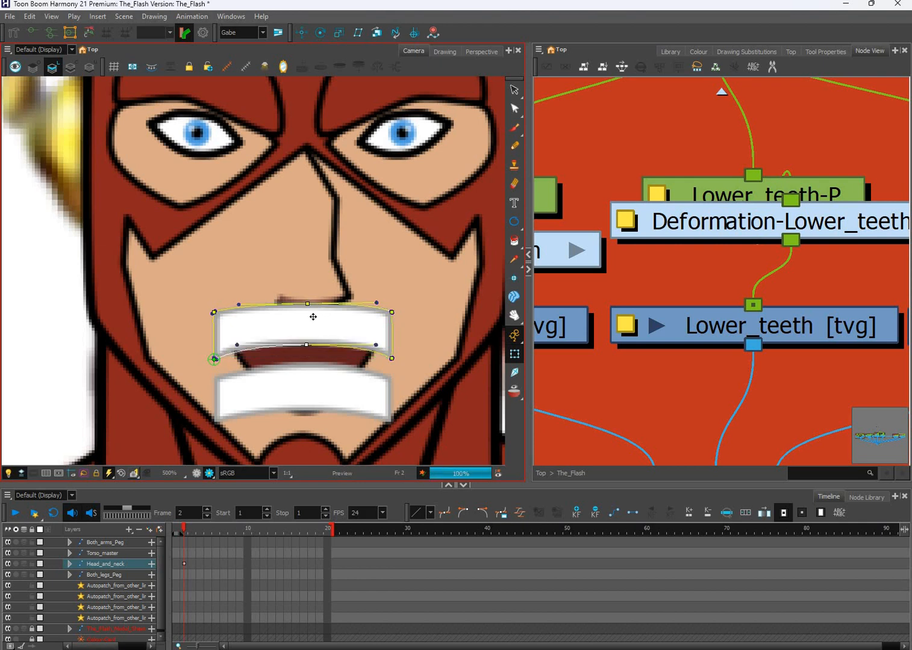
pyautogui.moveTo(307, 304); pyautogui.dragTo(307, 298)
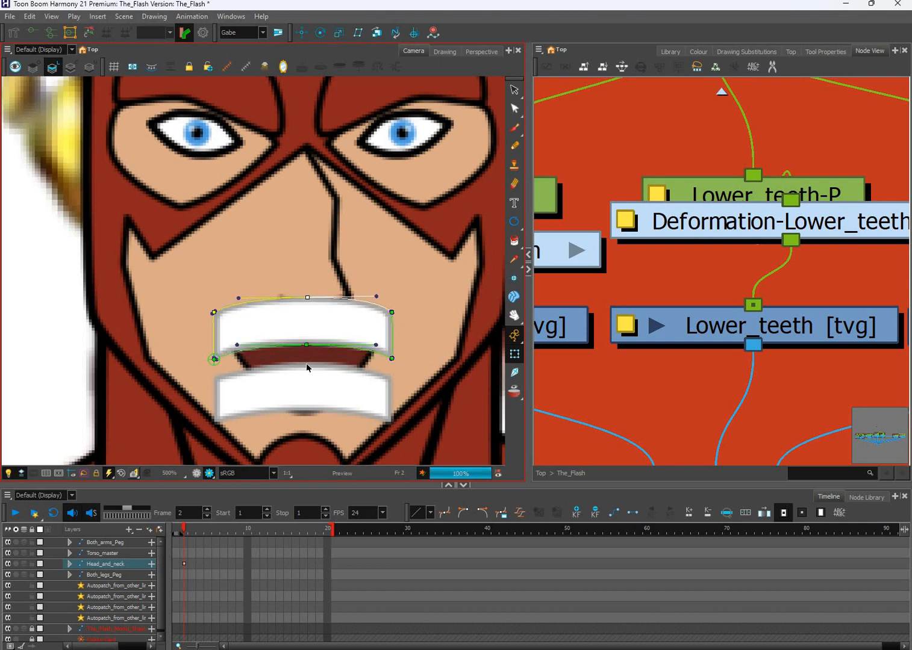
# - Undo the recent upward adjustments to the upper teeth's envelope points
pyautogui.hotkey('ctrl', 'z')
pyautogui.hotkey('ctrl', 'z')
pyautogui.hotkey('ctrl', 'z')
pyautogui.hotkey('ctrl', 'z')
pyautogui.hotkey('ctrl', 'z')
pyautogui.hotkey('ctrl', 'z')
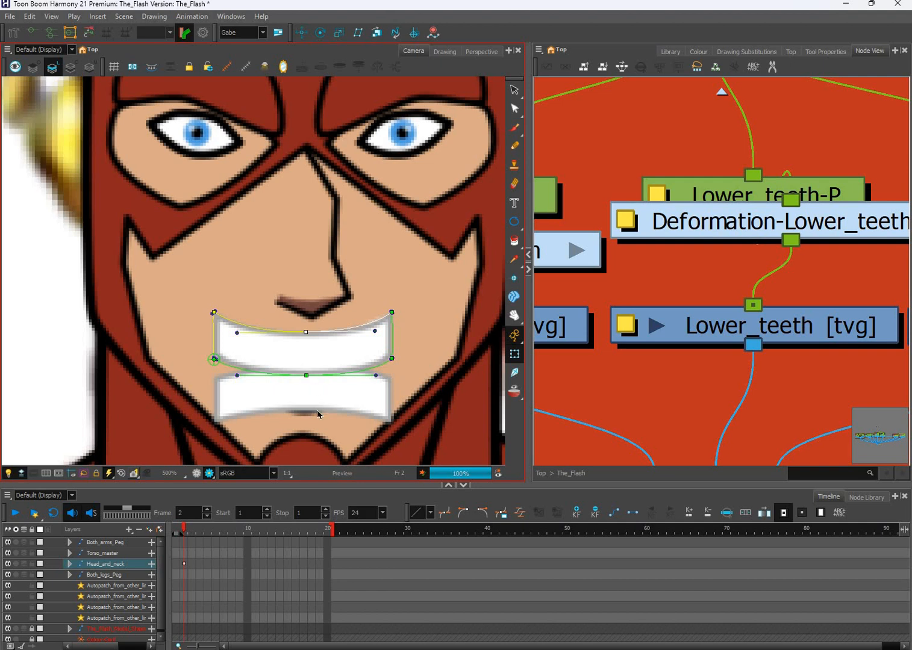
# - Duplicate the Lower_teeth drawing at the current frame and create a new deformation chain for the duplicate
pyautogui.click(670, 352)
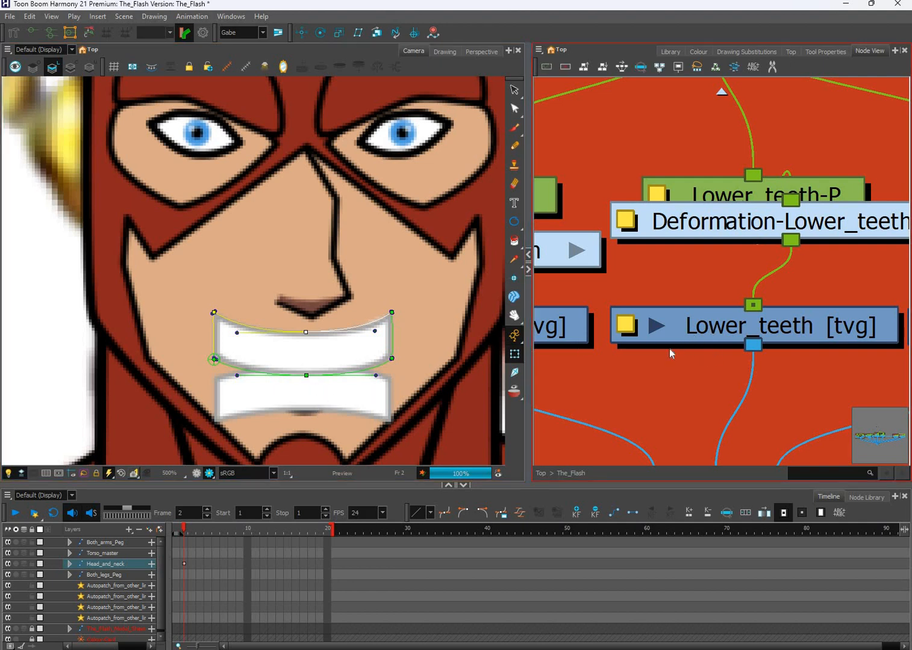
pyautogui.click(333, 404)
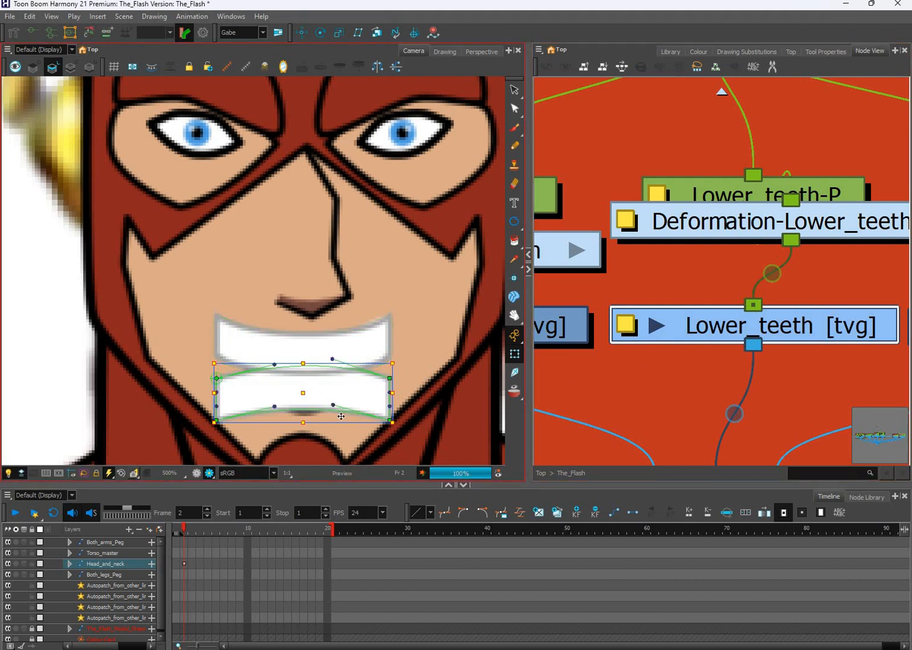
pyautogui.click(765, 319)
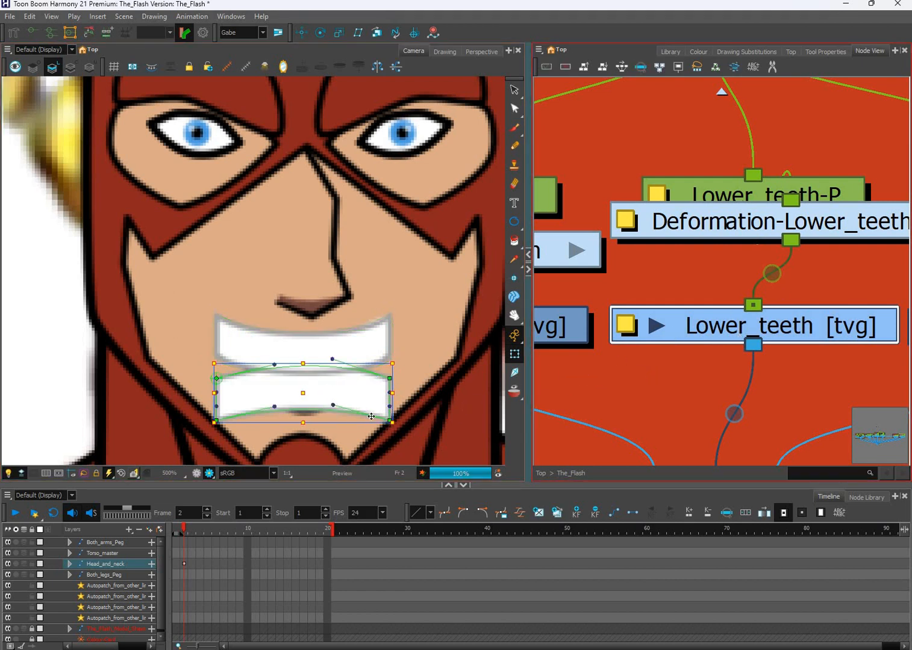
pyautogui.click(286, 410)
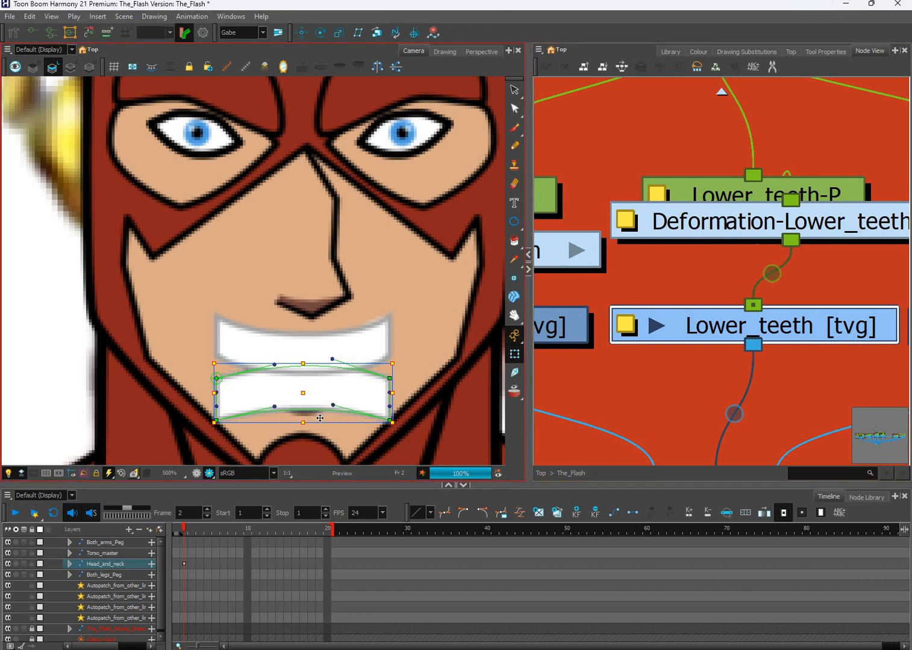
pyautogui.click(799, 337)
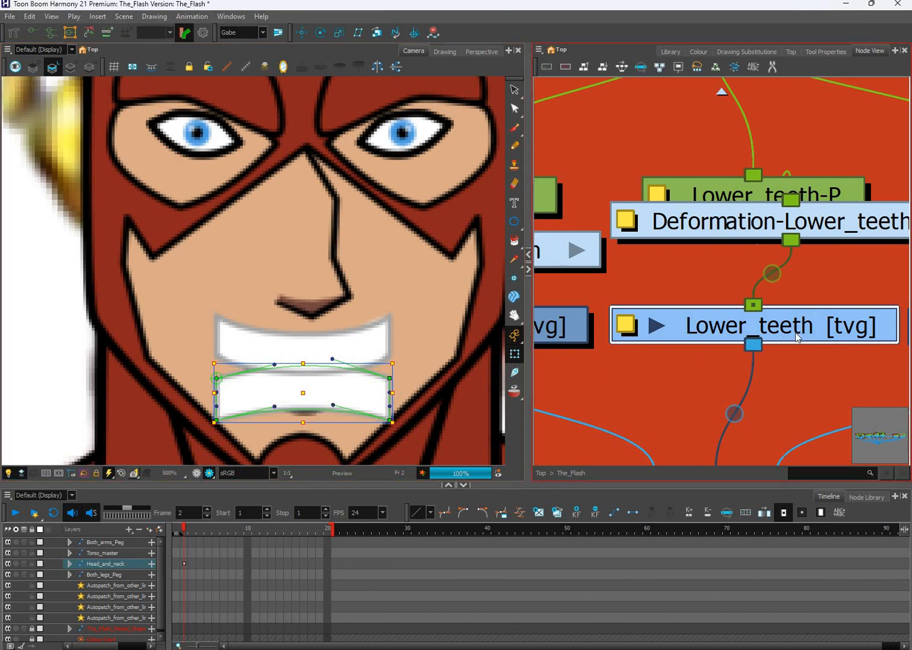
pyautogui.click(558, 515)
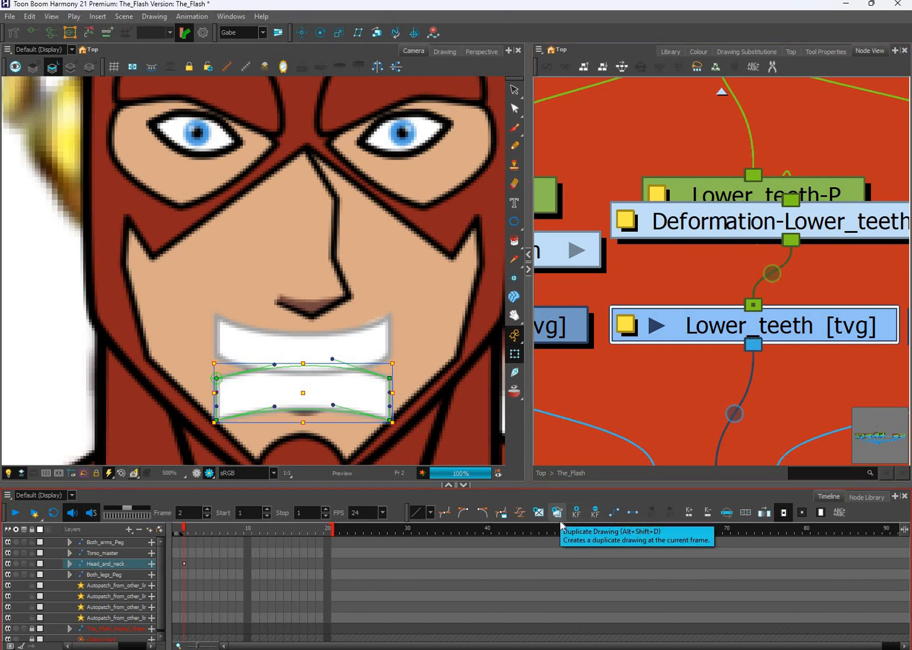
pyautogui.click(109, 33)
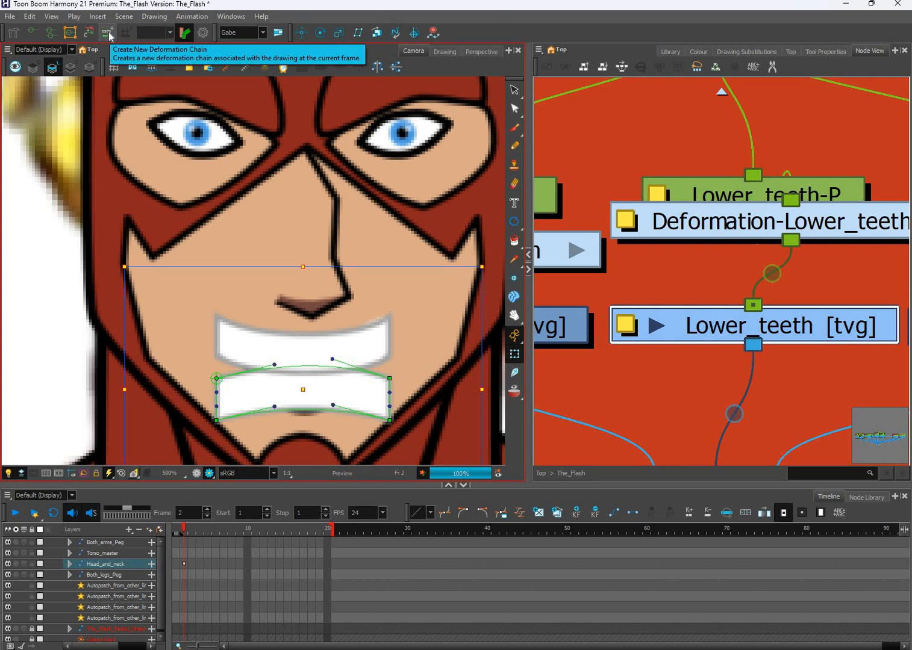
pyautogui.hotkey('shift', 't')
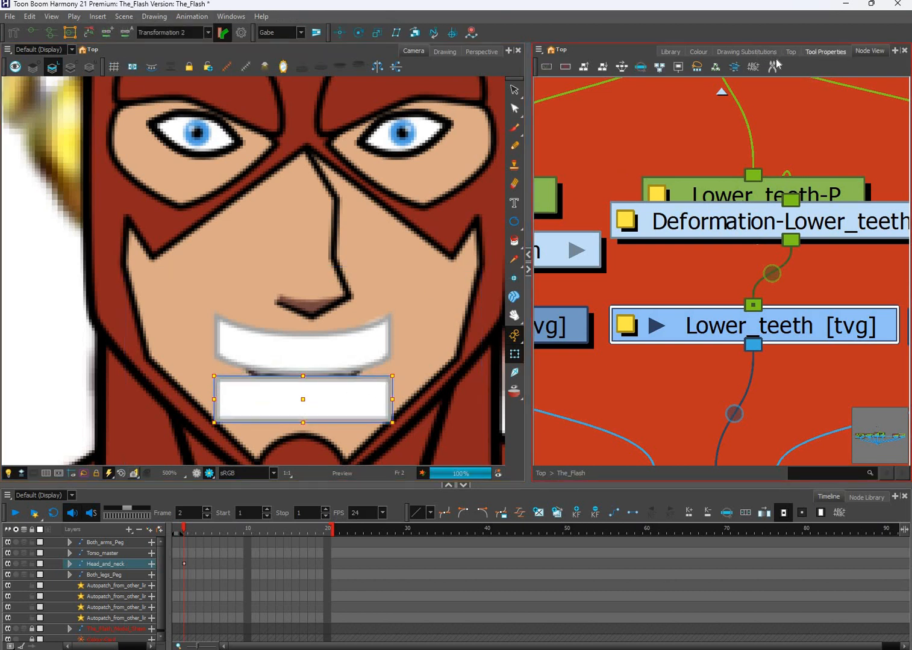
# - Check the lower teeth's drawing substitutions, and activate the Rigging tool with its properties displayed
pyautogui.click(747, 52)
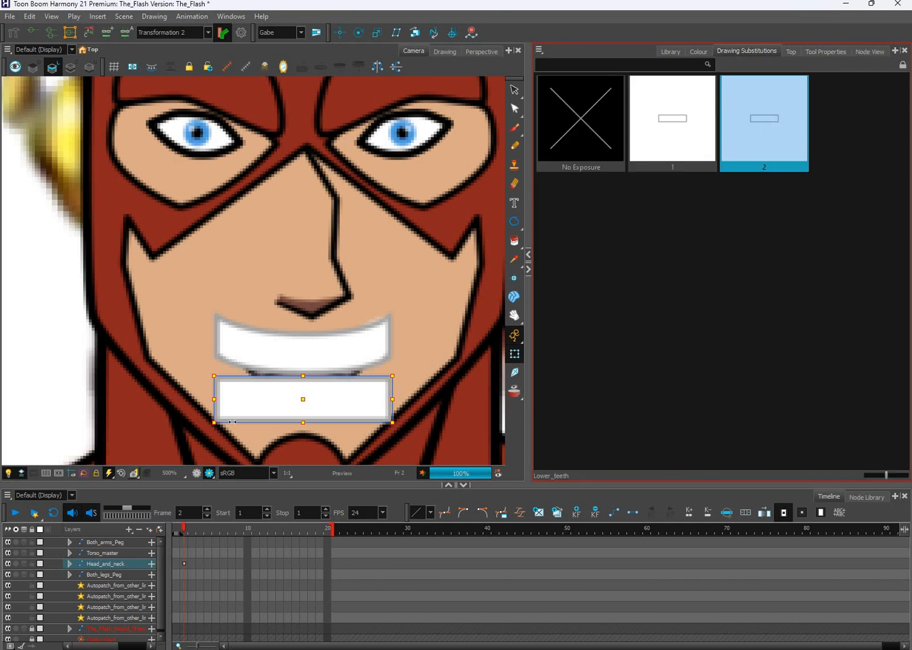
pyautogui.click(15, 32)
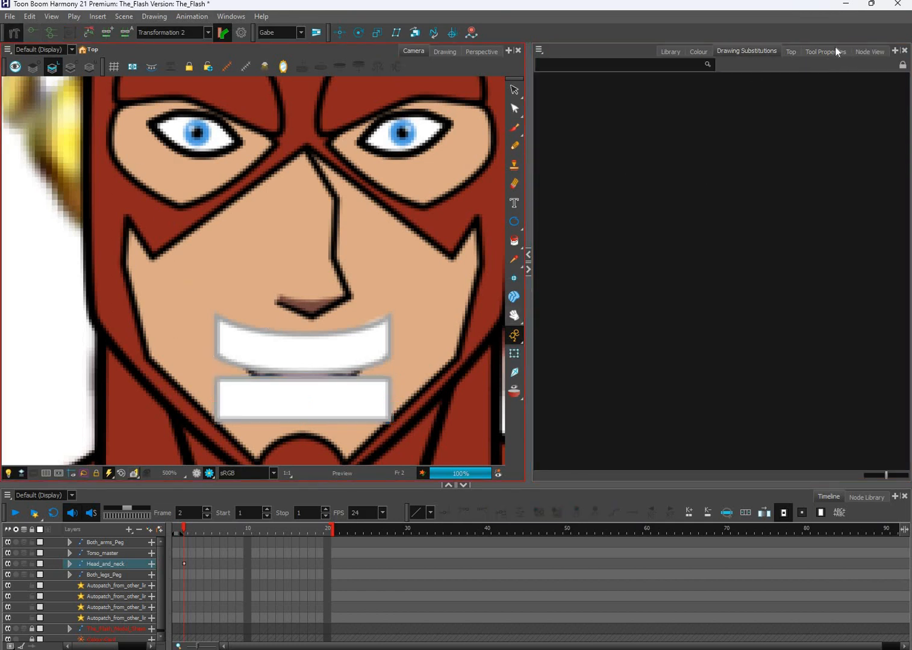
pyautogui.click(835, 50)
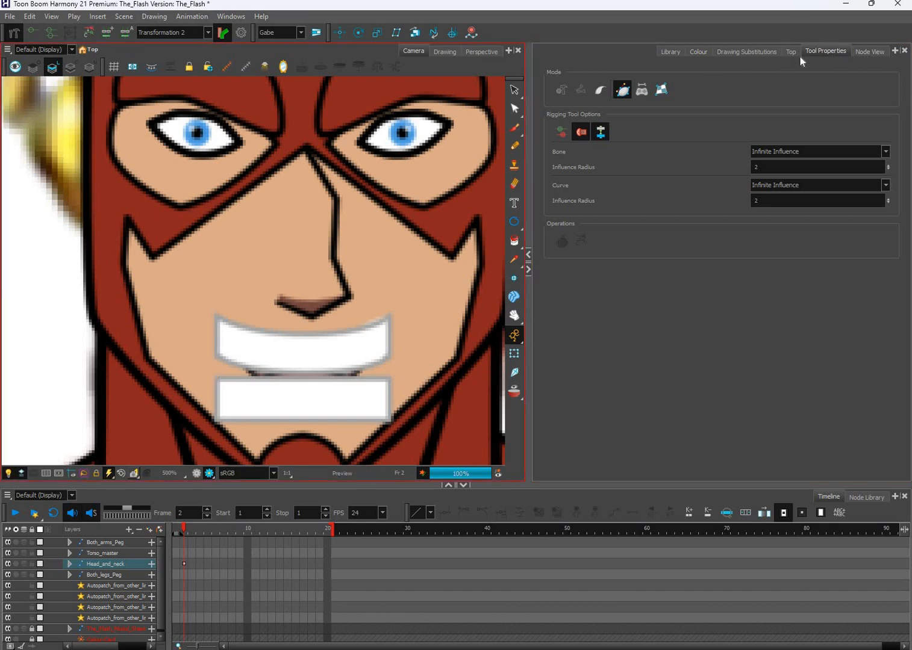
# - Delete the Deformation-Lower_teeth group from the node network
pyautogui.click(870, 53)
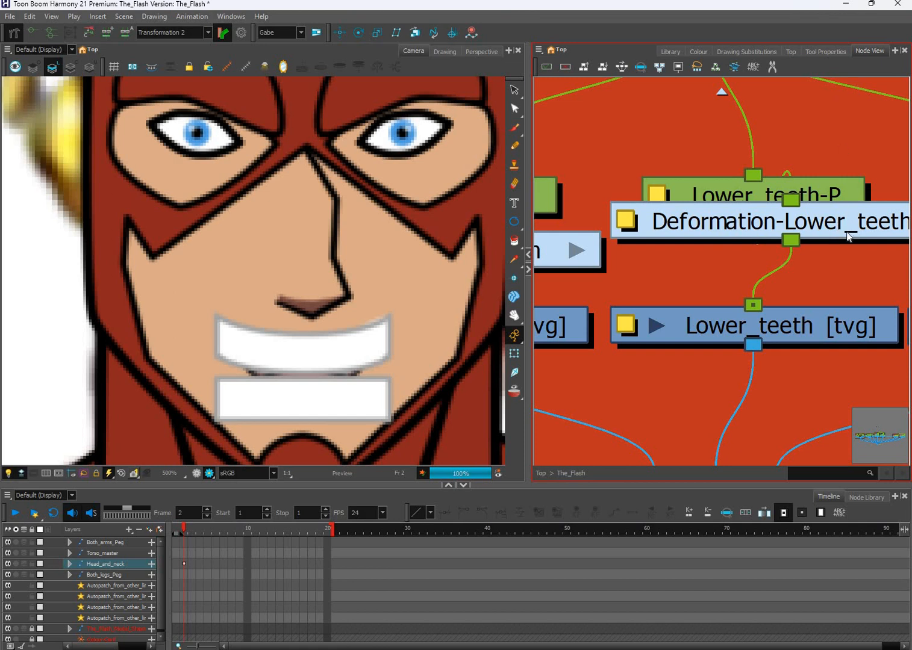
pyautogui.moveTo(846, 233); pyautogui.dragTo(844, 243)
pyautogui.press('Delete')
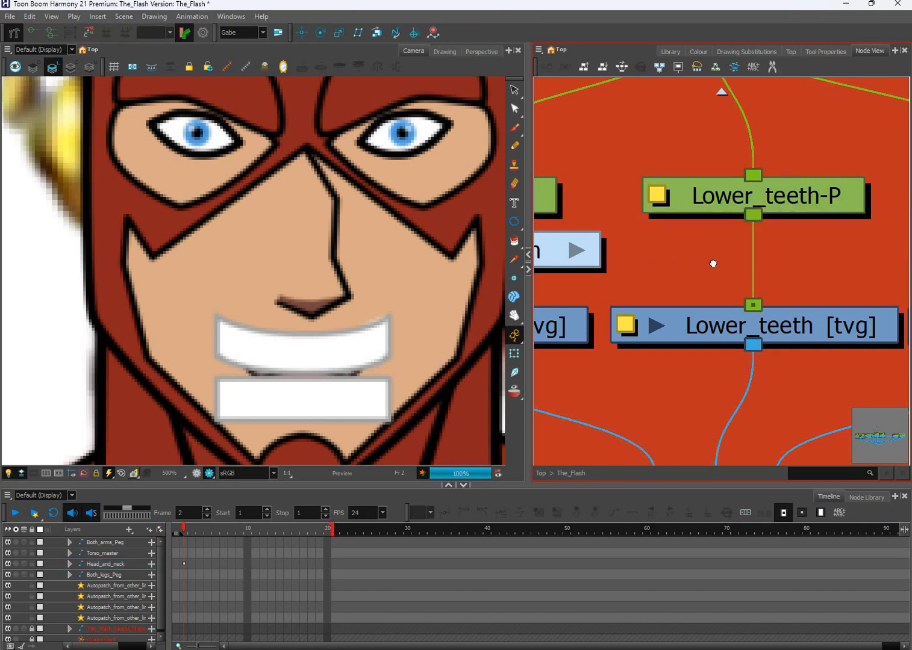
# - Delete drawing 2 from the Lower_teeth layer and extend the exposure of drawing 1 to frame 20
pyautogui.moveTo(691, 280); pyautogui.dragTo(757, 278)
pyautogui.click(379, 396)
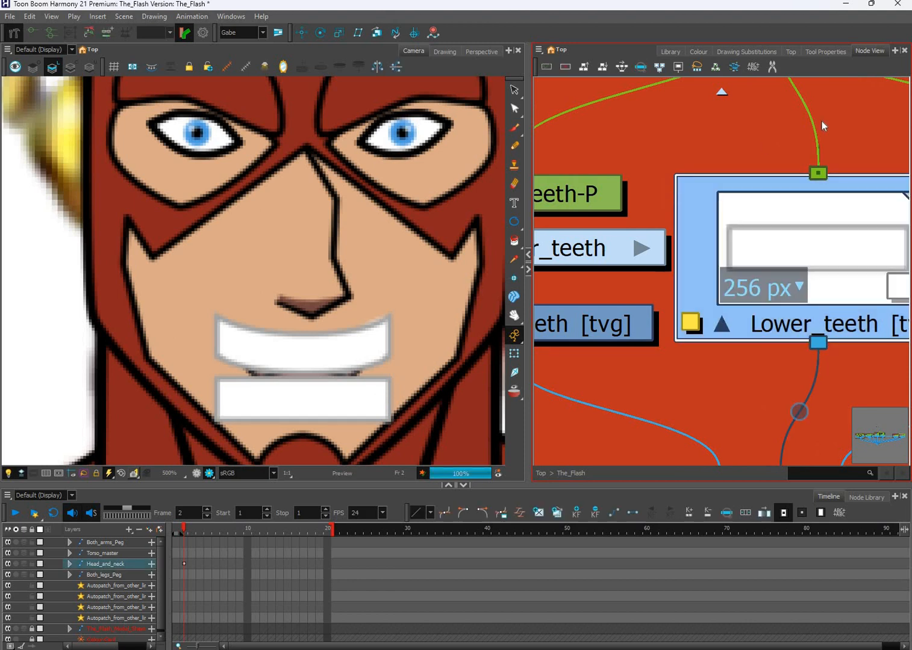
pyautogui.click(822, 52)
pyautogui.click(741, 51)
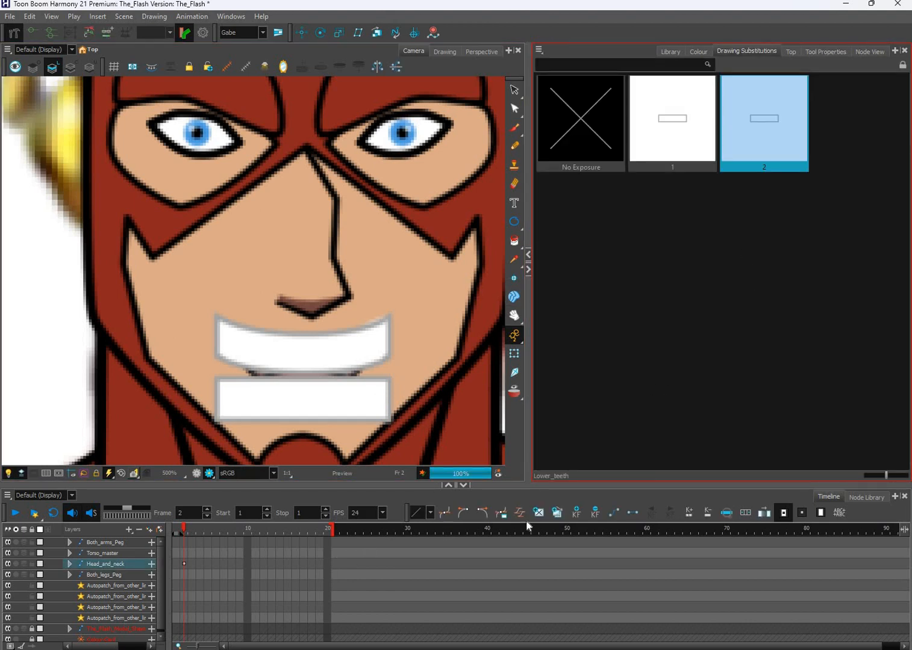
pyautogui.click(724, 514)
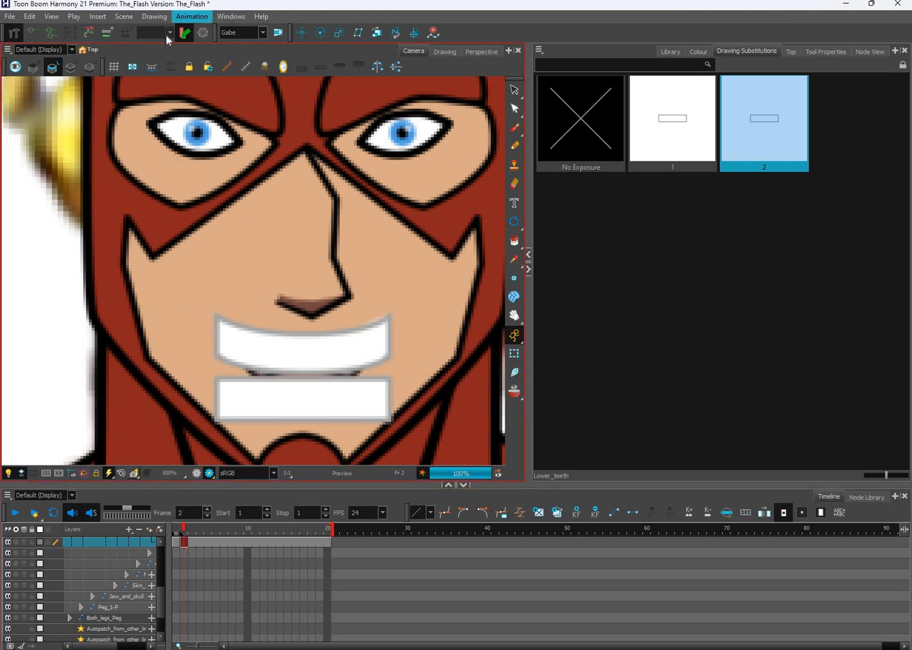
pyautogui.click(155, 16)
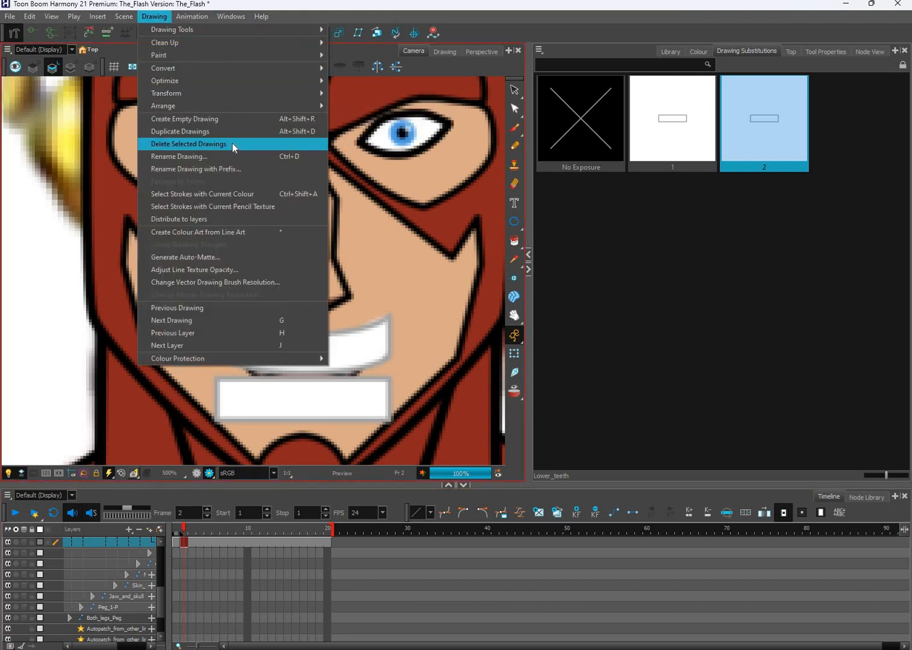
pyautogui.click(231, 144)
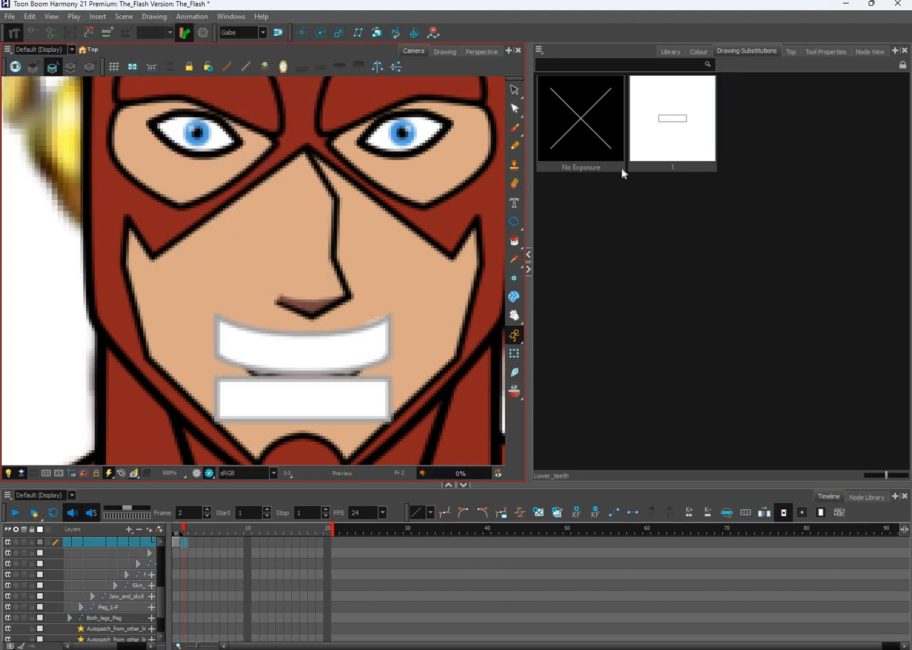
pyautogui.click(179, 543)
pyautogui.moveTo(328, 543); pyautogui.dragTo(177, 542)
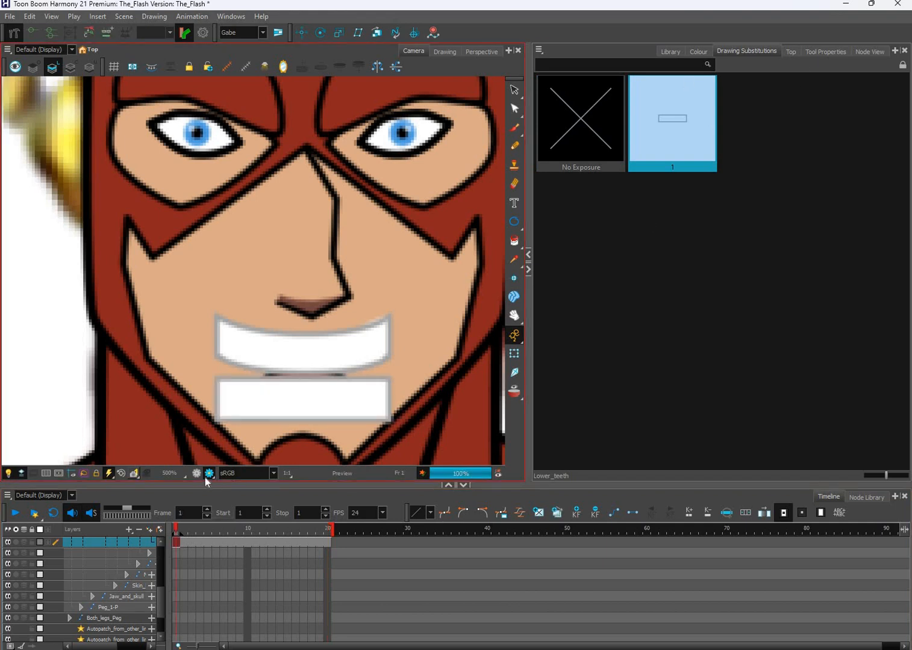
# - Show the node network and collapse the thumbnail of the Lower_teeth drawing node
pyautogui.click(835, 55)
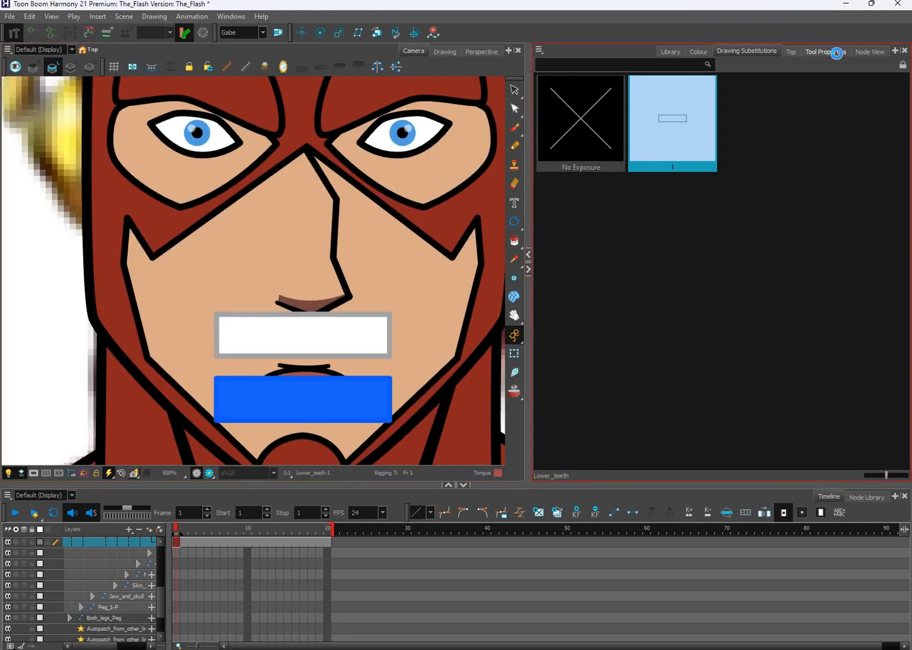
pyautogui.click(869, 54)
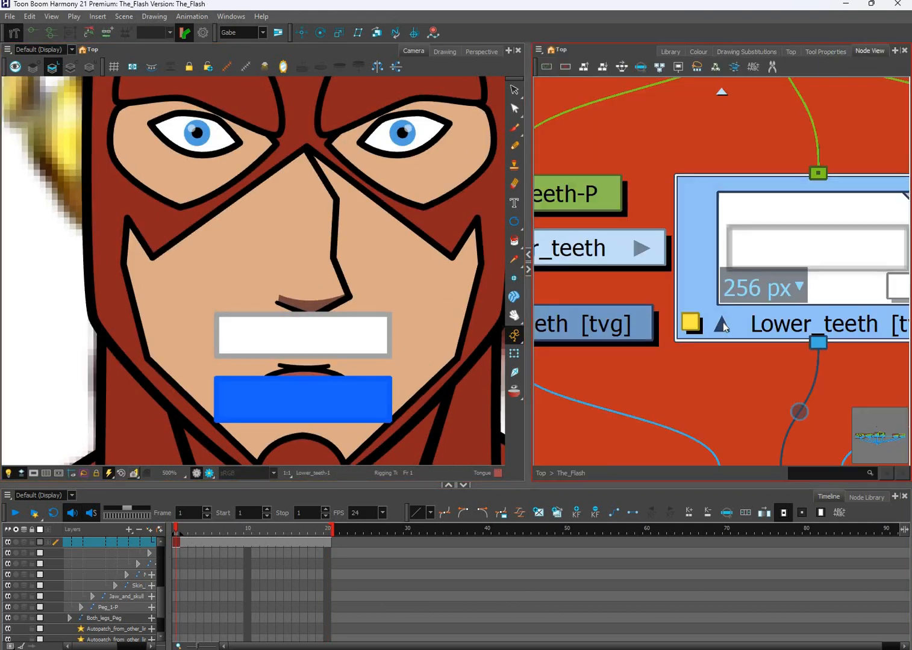
pyautogui.click(247, 401)
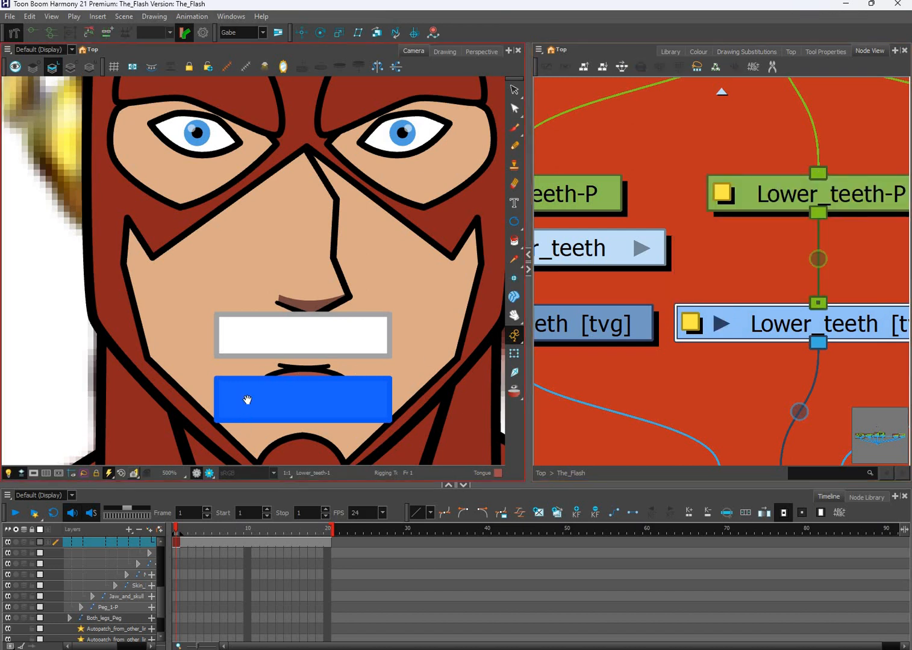
# - Build a closed envelope deformer around the lower teeth, with points at the four corners and midway along the long edges
pyautogui.moveTo(207, 418); pyautogui.dragTo(211, 389)
pyautogui.scroll(2, 211, 389)
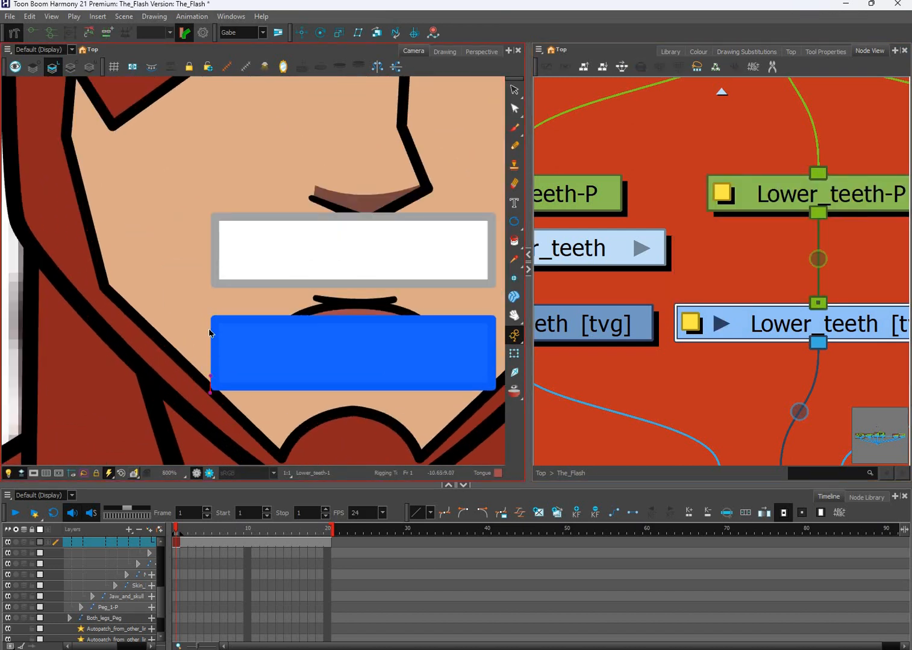
pyautogui.moveTo(210, 317); pyautogui.dragTo(211, 248)
pyautogui.moveTo(367, 315); pyautogui.dragTo(414, 318)
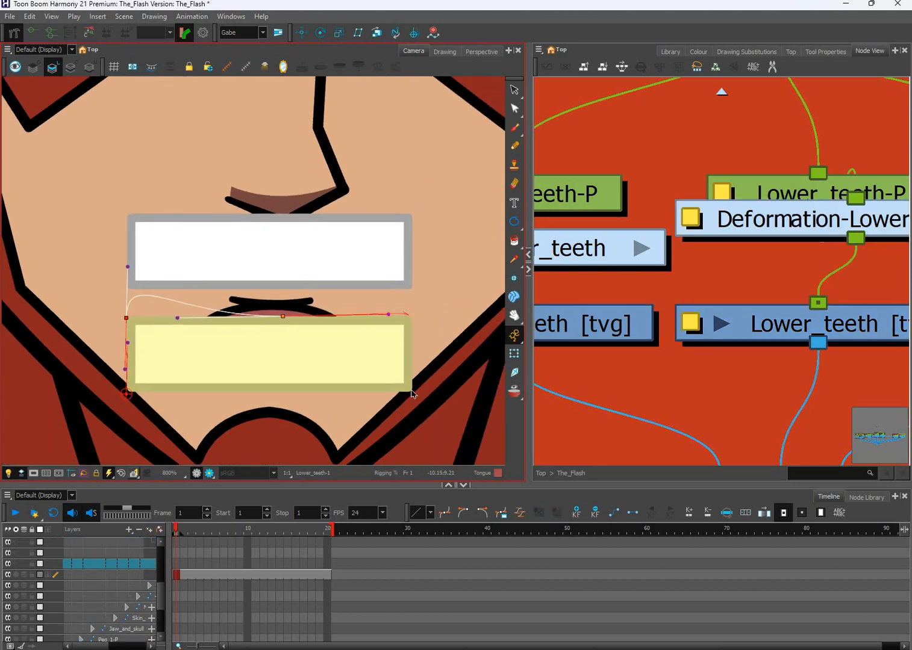
pyautogui.moveTo(266, 391); pyautogui.dragTo(357, 392)
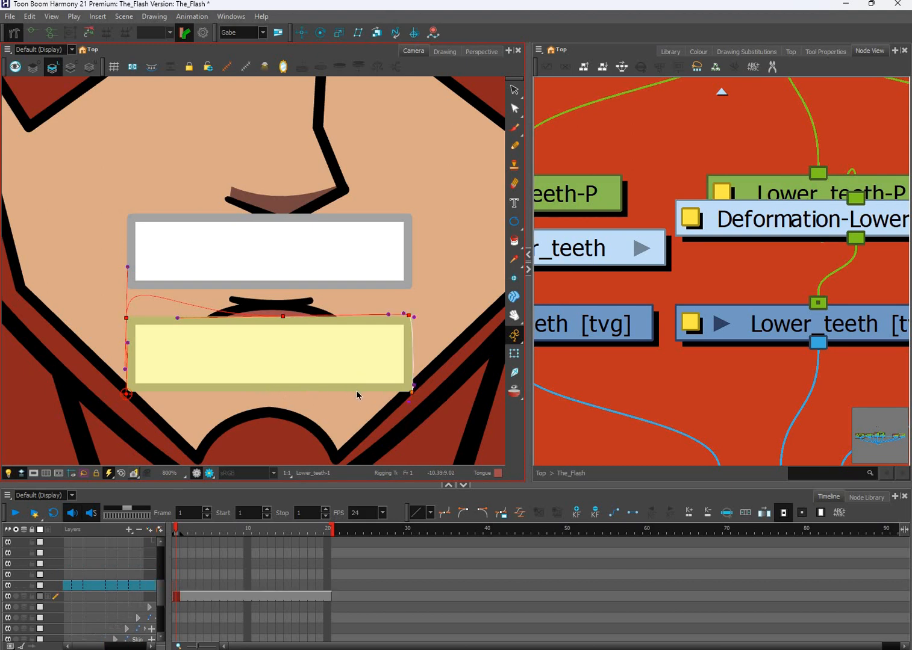
pyautogui.moveTo(128, 395); pyautogui.dragTo(57, 394)
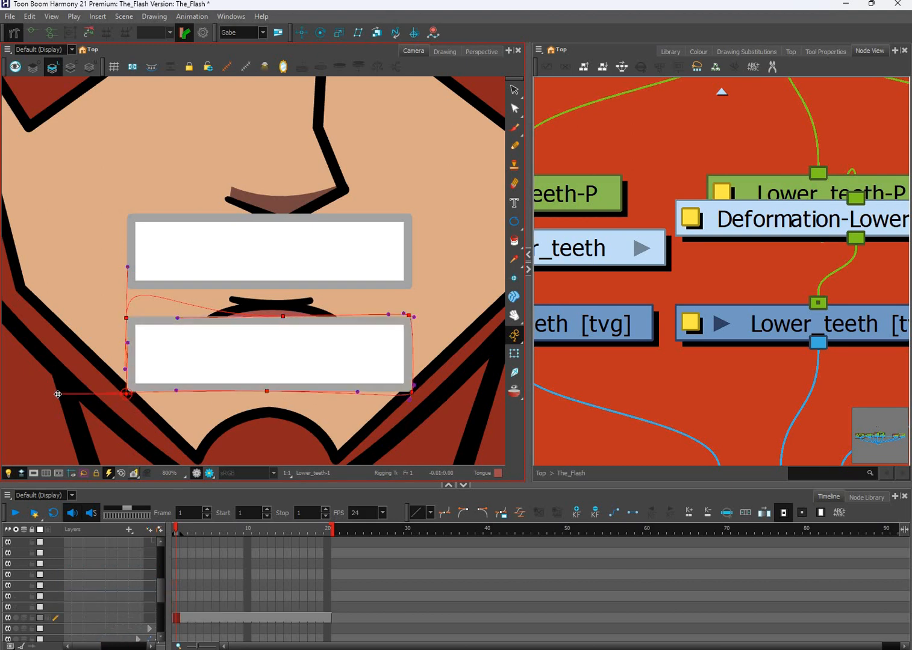
pyautogui.moveTo(130, 395); pyautogui.dragTo(127, 312)
# - Adjust the lower teeth envelope's points and Bezier handles so the deformer follows the rectangle's outline
pyautogui.moveTo(128, 267); pyautogui.dragTo(126, 381)
pyautogui.click(127, 343)
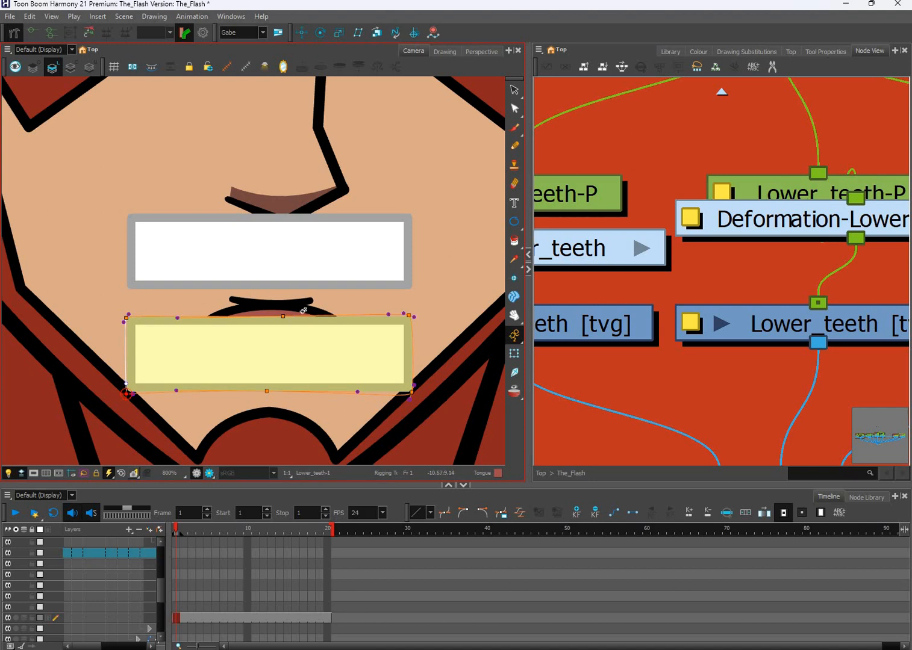
pyautogui.click(409, 316)
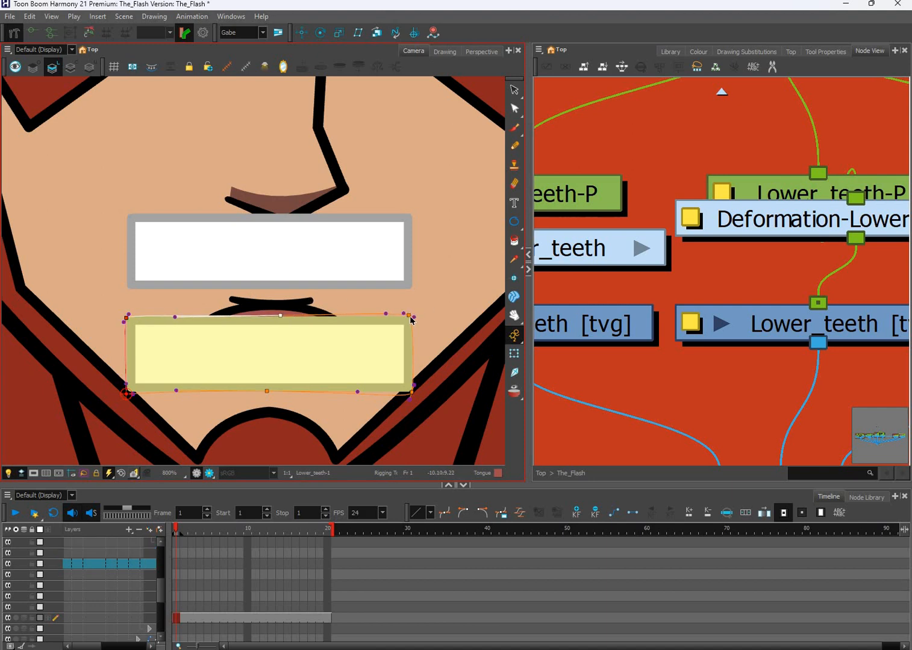
pyautogui.click(408, 314)
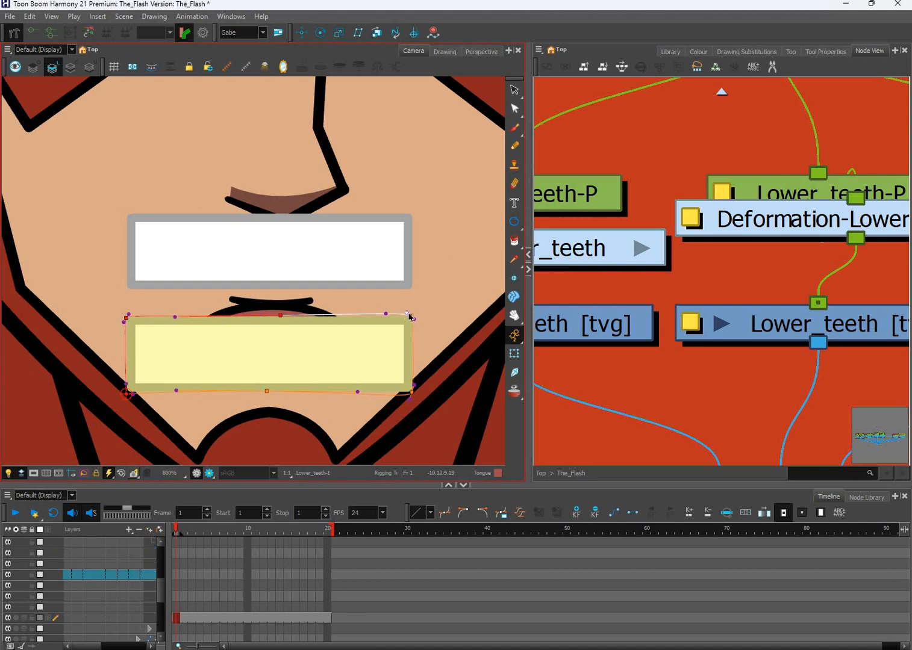
pyautogui.click(414, 319)
pyautogui.click(412, 316)
pyautogui.moveTo(413, 386); pyautogui.dragTo(412, 391)
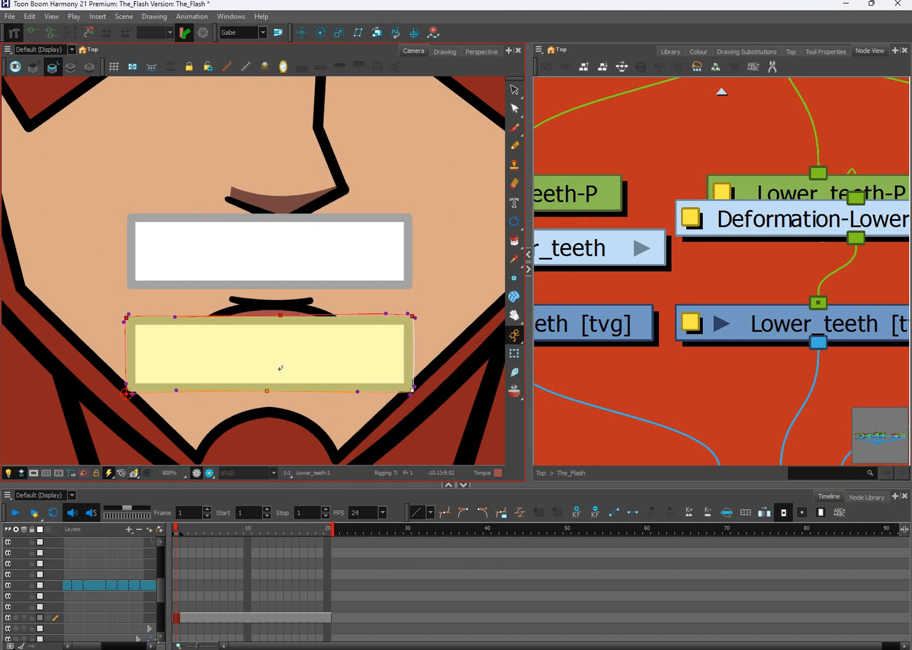
pyautogui.click(268, 392)
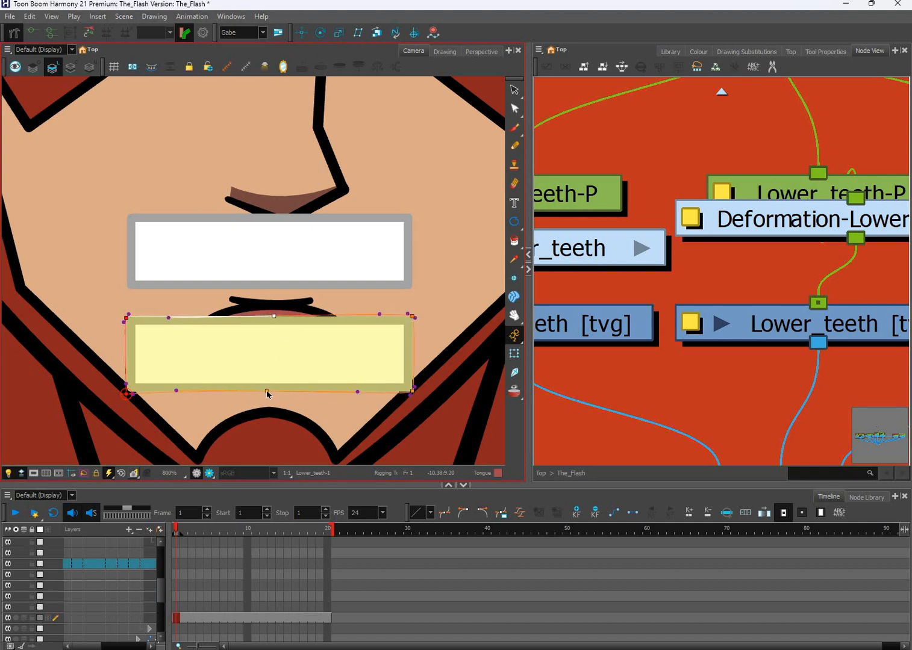
pyautogui.click(405, 388)
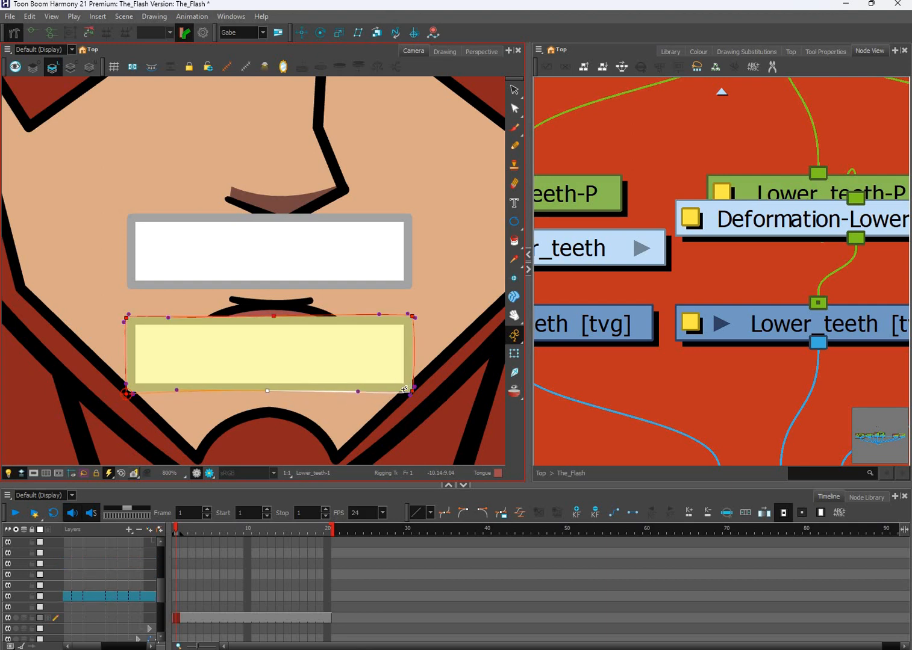
# - Test the envelope in render view by bending the lower teeth's bottom edge downward, and undo the bend
pyautogui.scroll(-2, 403, 390)
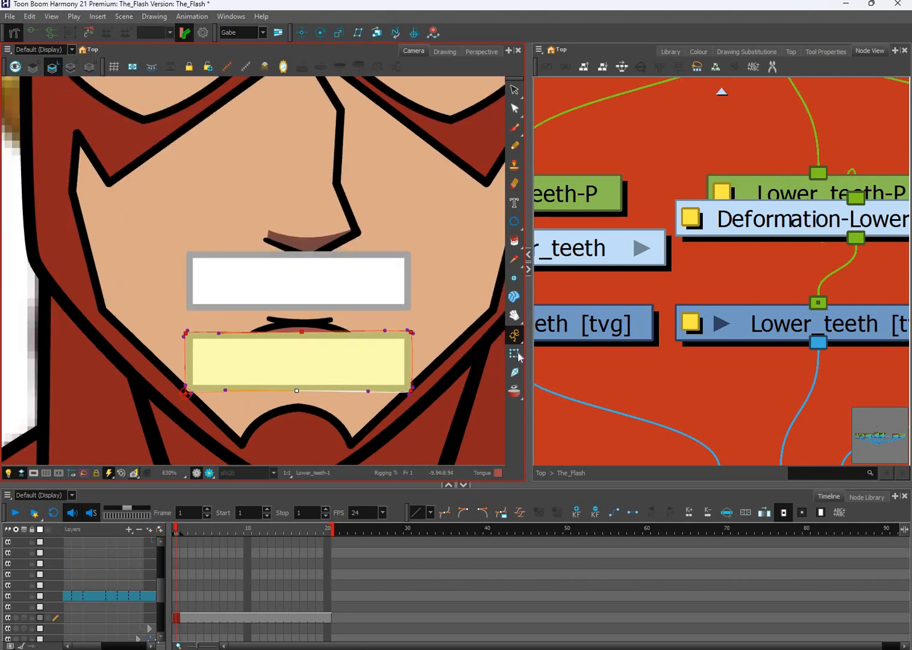
pyautogui.hotkey('shift', 't')
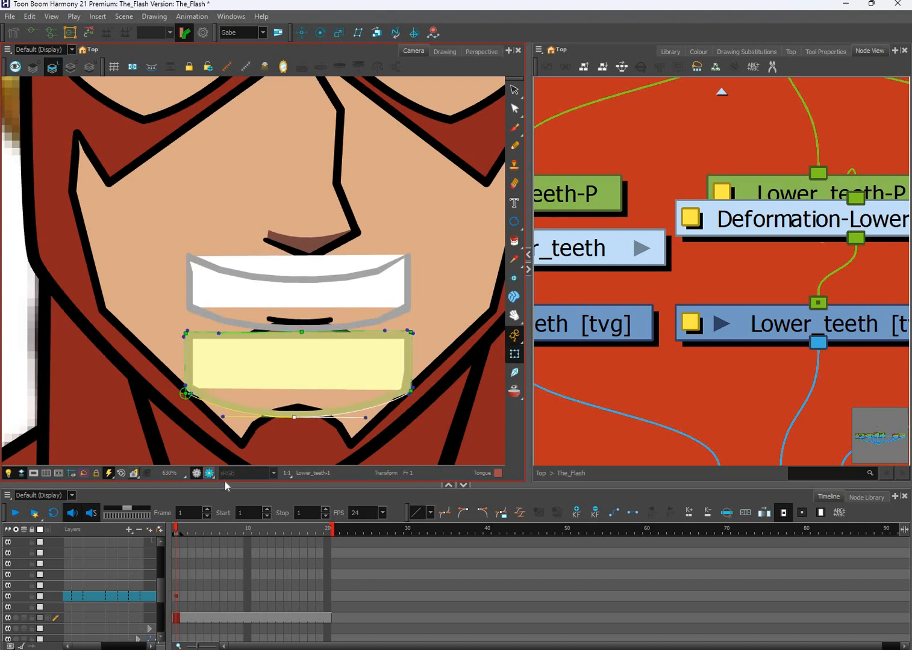
pyautogui.click(210, 473)
pyautogui.hotkey('ctrl', 'z')
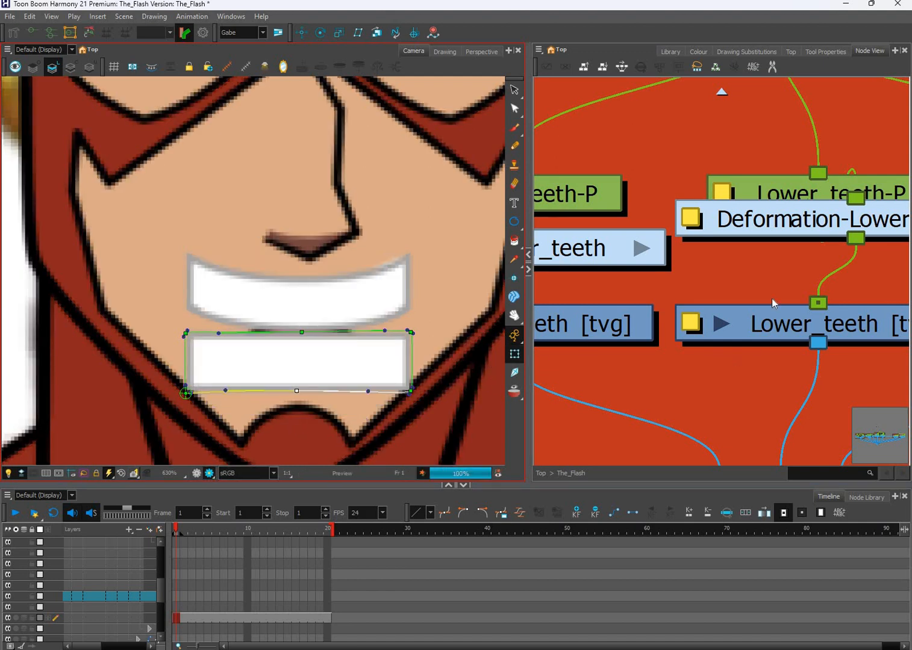
# - Position the Deformation-Lower_teeth group between its peg and drawing, and reset the upper teeth's test deformation
pyautogui.click(818, 226)
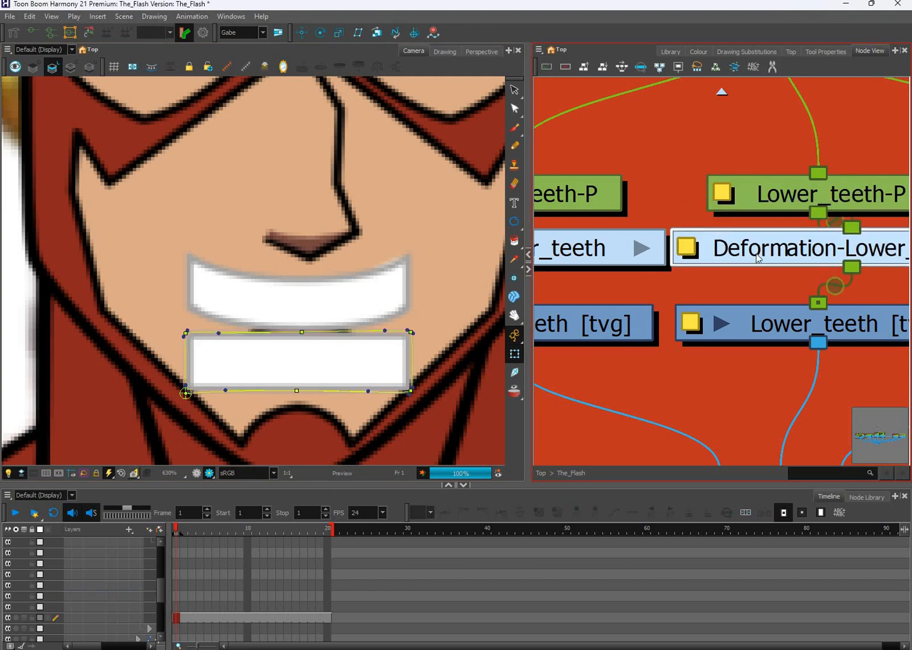
pyautogui.scroll(-2, 831, 229)
pyautogui.click(247, 596)
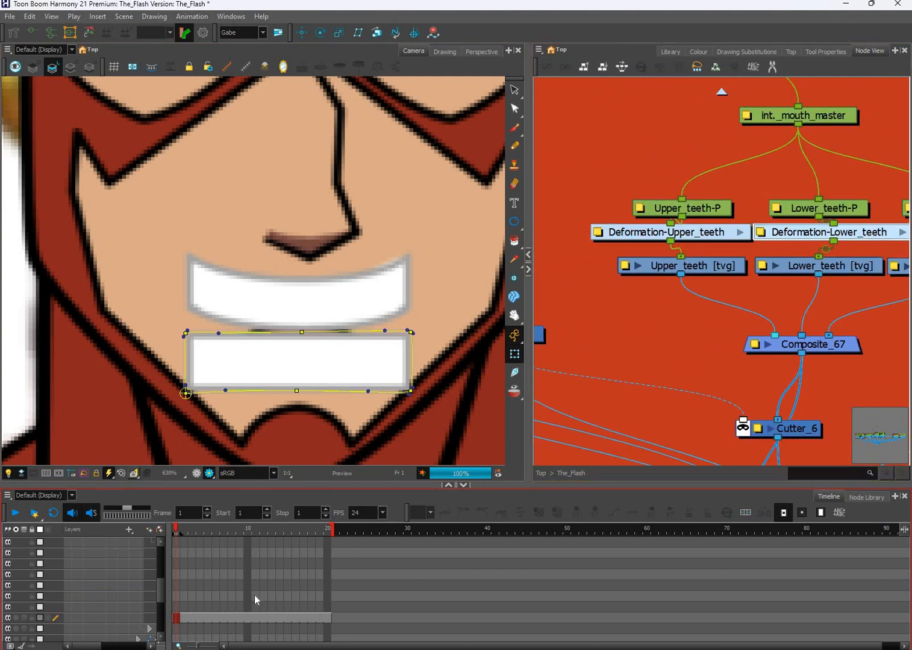
pyautogui.click(184, 561)
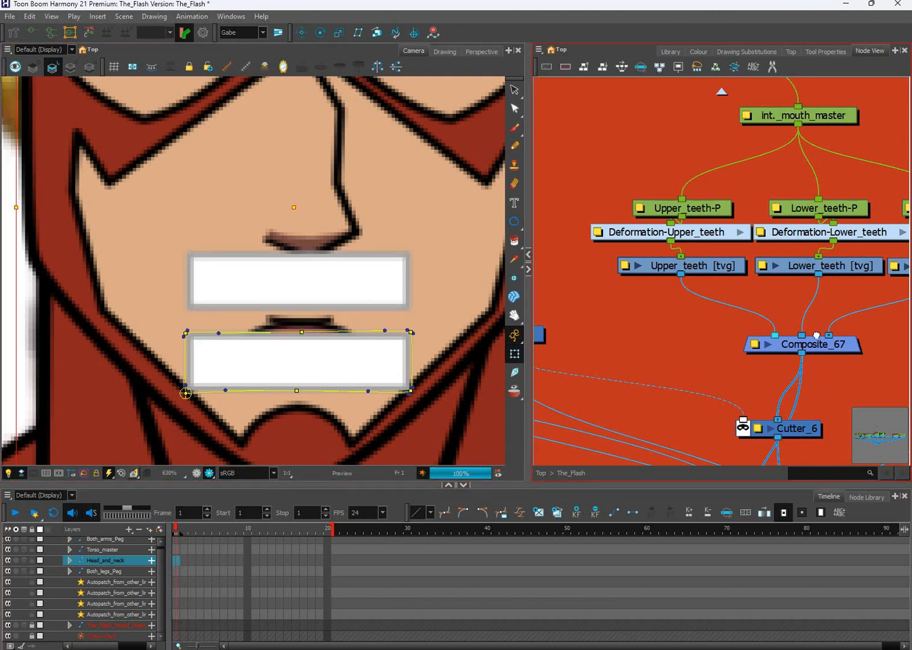
# - Remove the direct connection from Composite_67 to Composite_11 so the teeth and tongue only pass through Cutter_6
pyautogui.scroll(-2, 801, 268)
pyautogui.moveTo(801, 266); pyautogui.dragTo(778, 173)
pyautogui.scroll(1, 771, 198)
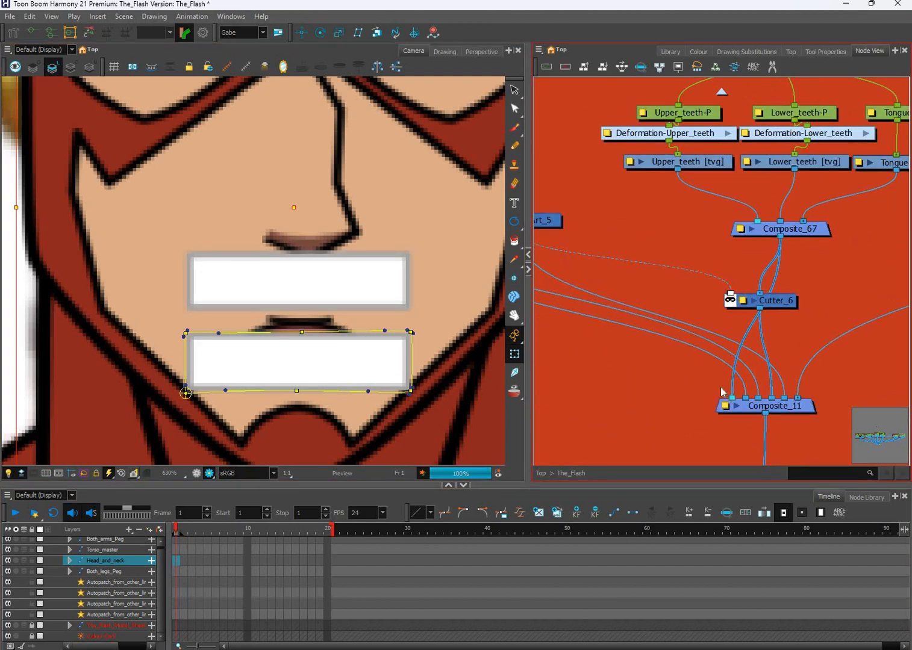
pyautogui.moveTo(730, 252); pyautogui.dragTo(734, 272)
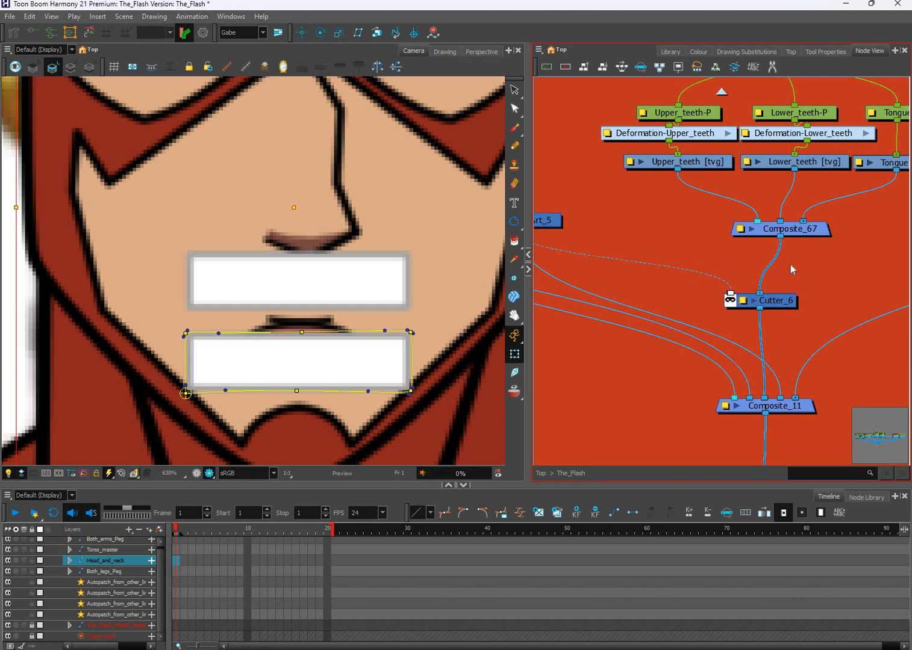
# - Go to frame 2 and try the teeth deformers by moving the middle points of the lower and upper teeth's inner edges
pyautogui.click(184, 528)
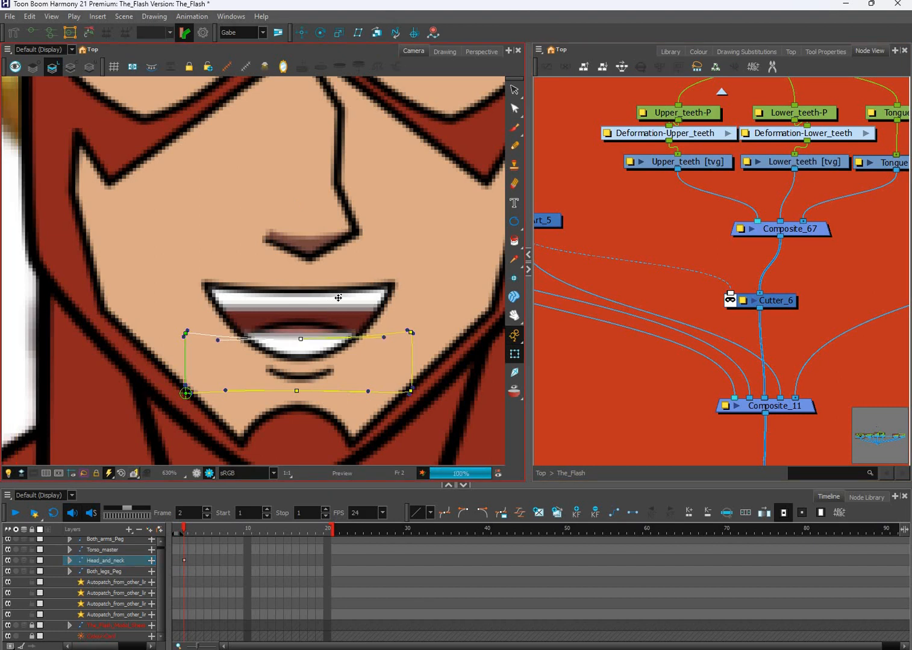
pyautogui.click(305, 315)
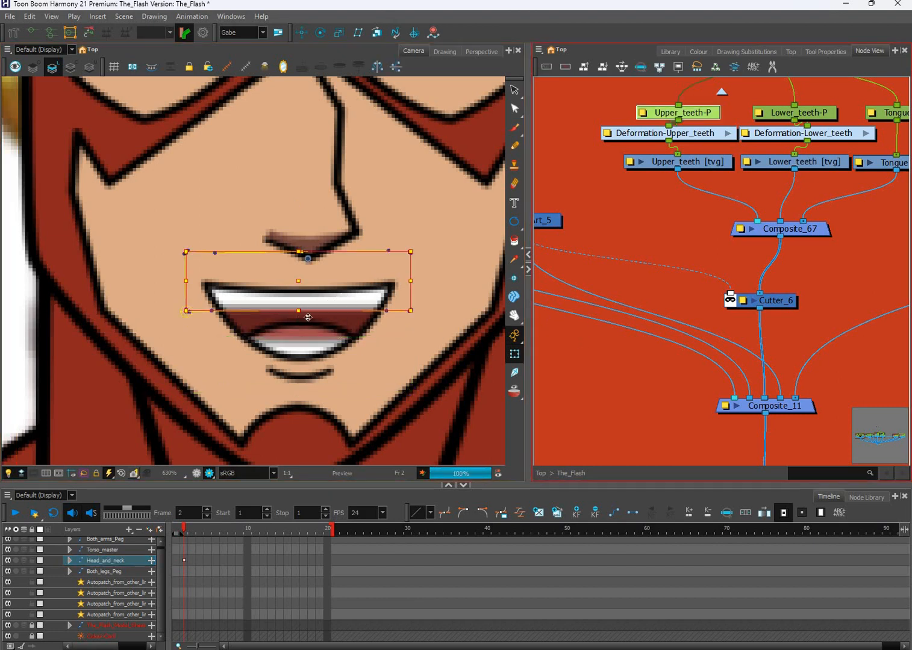
pyautogui.click(565, 362)
pyautogui.moveTo(299, 311); pyautogui.dragTo(299, 319)
pyautogui.scroll(-8, 411, 384)
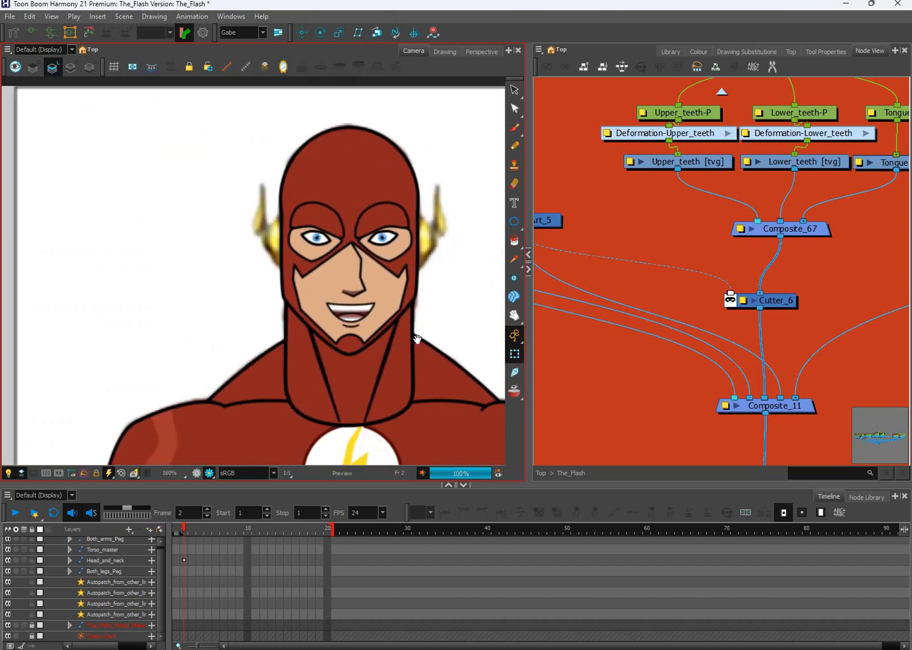
pyautogui.scroll(-3, 417, 339)
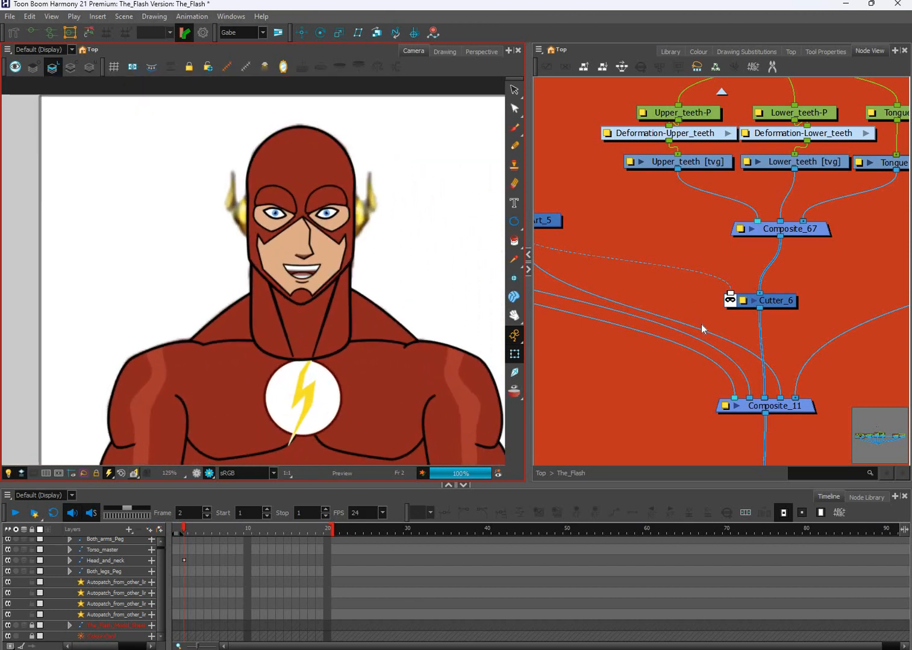
pyautogui.scroll(-4, 770, 358)
pyautogui.scroll(-3, 777, 372)
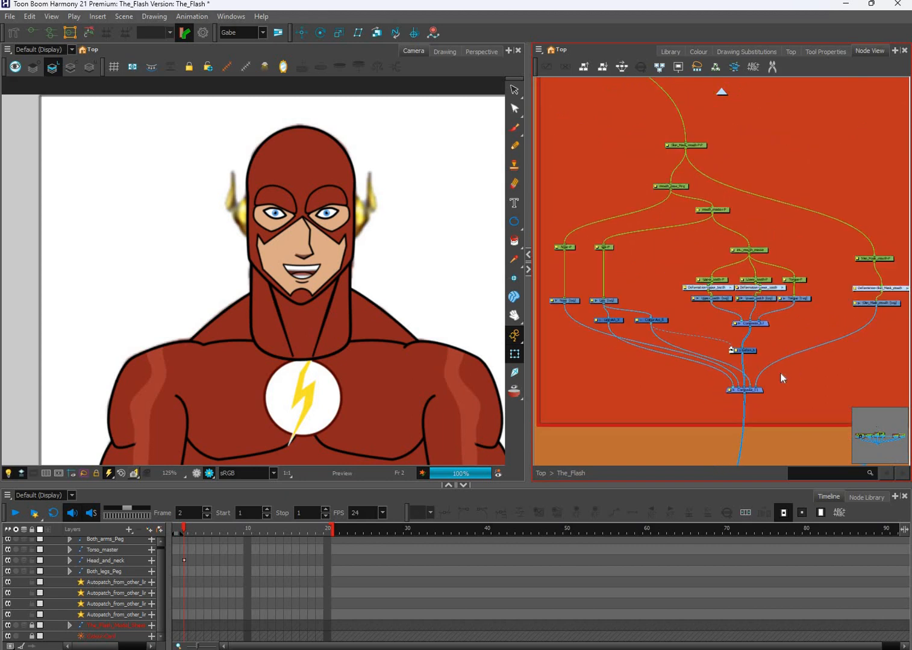
pyautogui.click(418, 401)
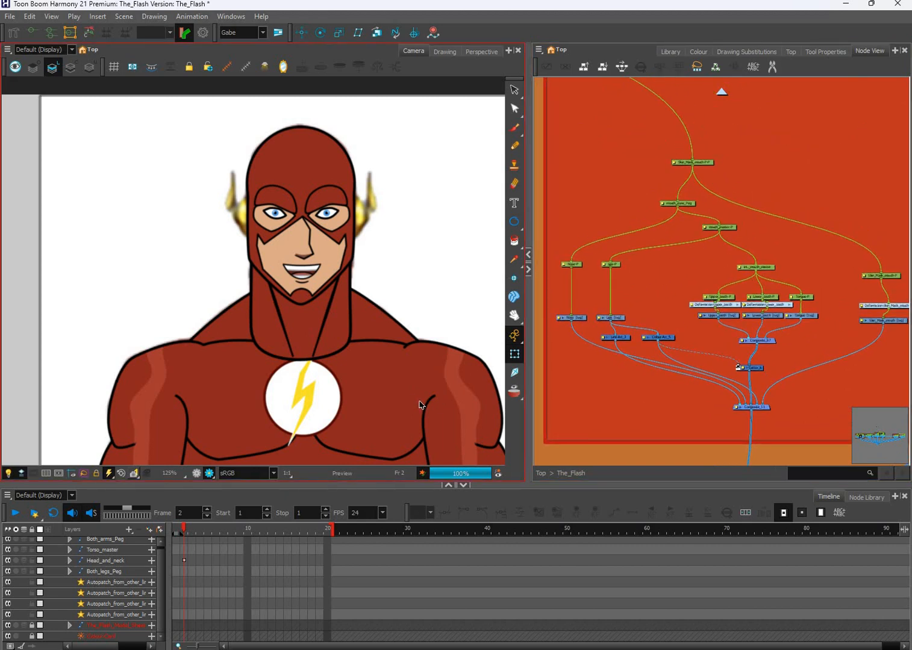